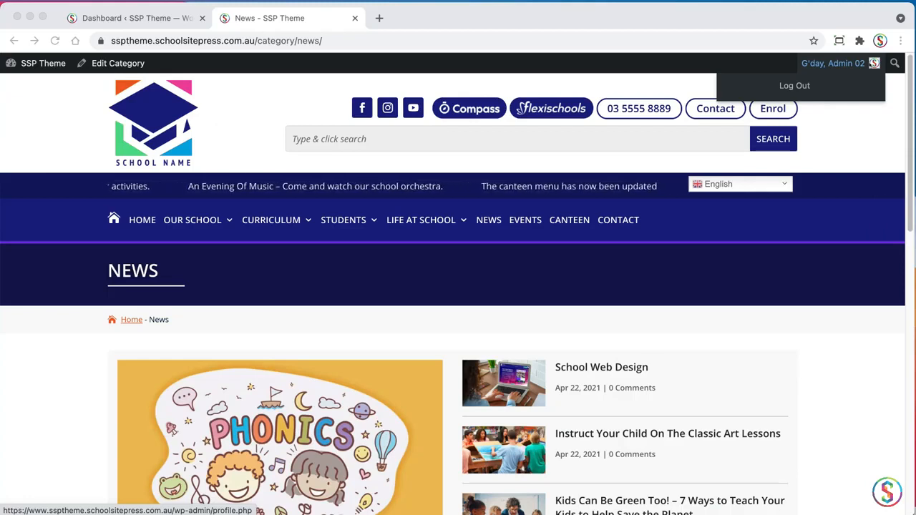
Switch to Finder and preview Coaching-Made-Easy-Training-Drills.pdf in the coaching folder
key("super+Tab")
key("super+Tab")
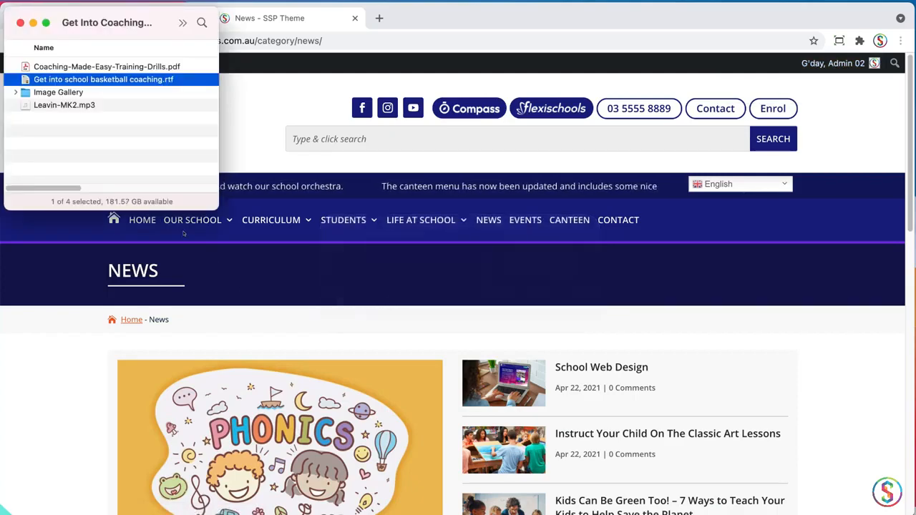
left_click(40, 66)
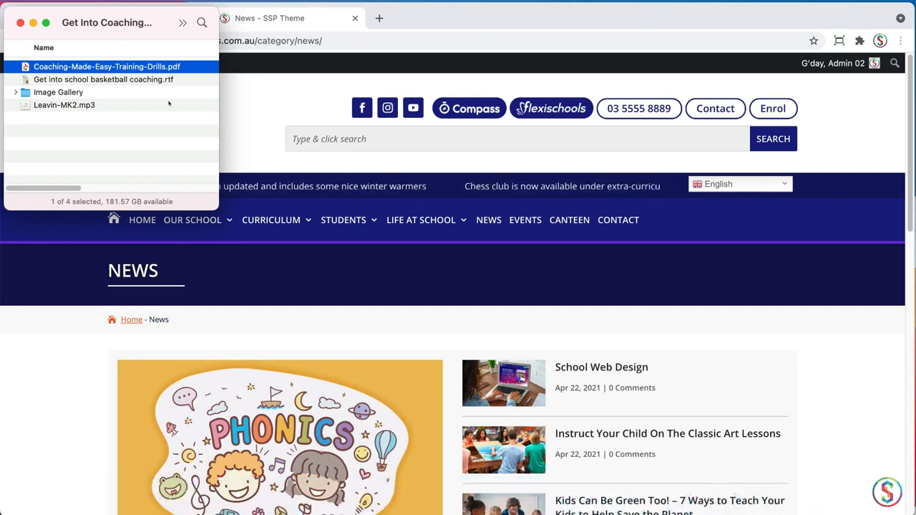
key("space")
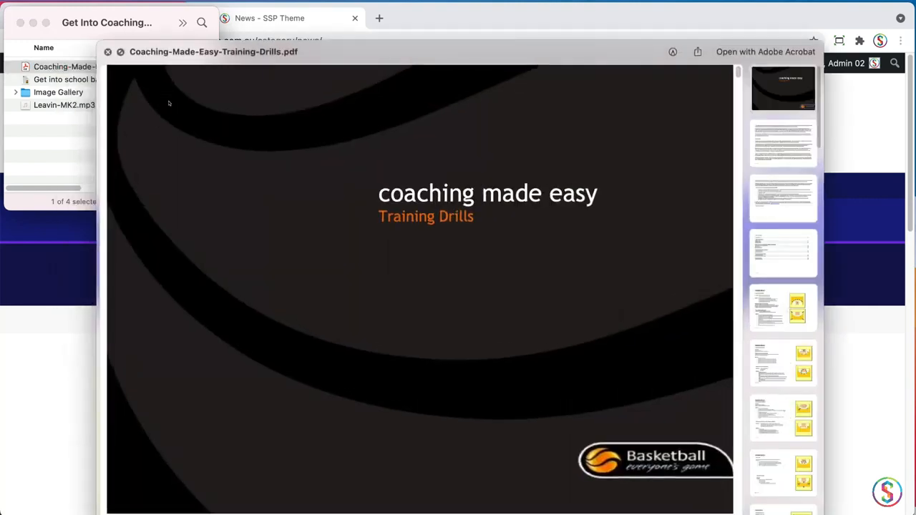
key("space")
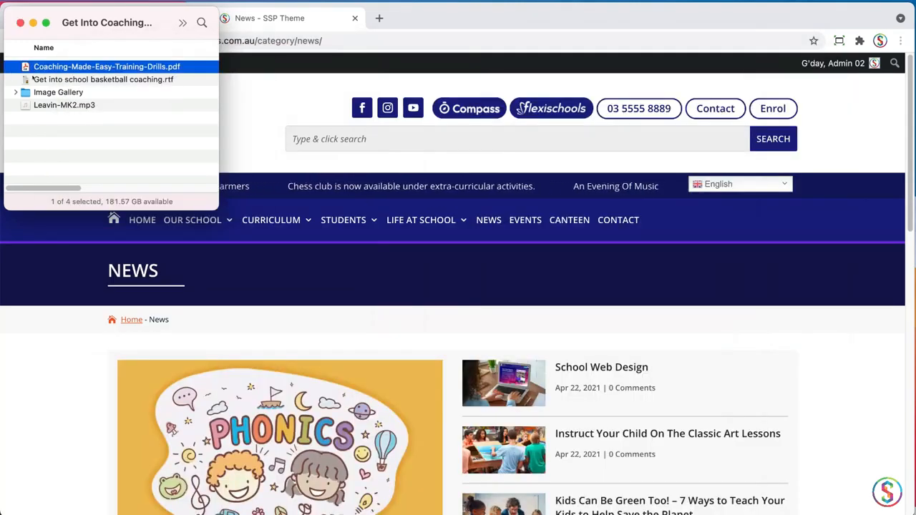
Open Get into school basketball coaching.rtf, reposition its window and read the title, introduction and coaching sections
double_click(32, 79)
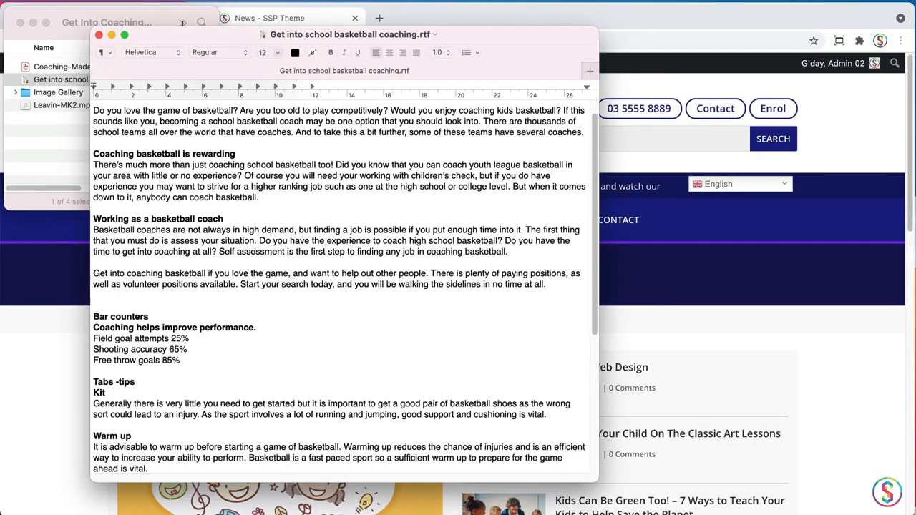
left_click_drag(197, 32, 221, 13)
left_click_drag(619, 455, 591, 494)
scroll(290, 89, "up", 1)
left_click_drag(317, 90, 230, 89)
left_click_drag(199, 128, 208, 134)
left_click(201, 183)
left_click_drag(193, 244, 196, 284)
Review the document's bar counters, tabs, testimonial quote and video links, return to its beginning and close it
left_click_drag(586, 233, 587, 307)
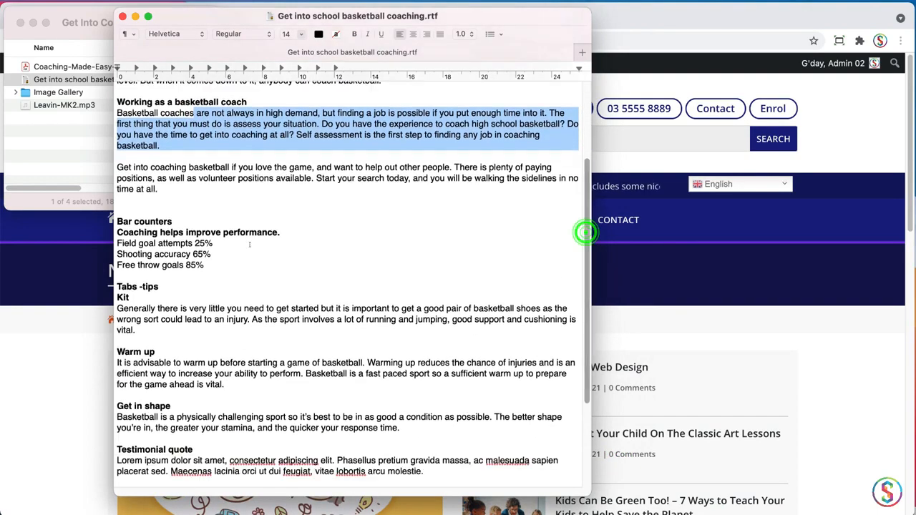
left_click_drag(128, 221, 142, 255)
left_click(179, 265)
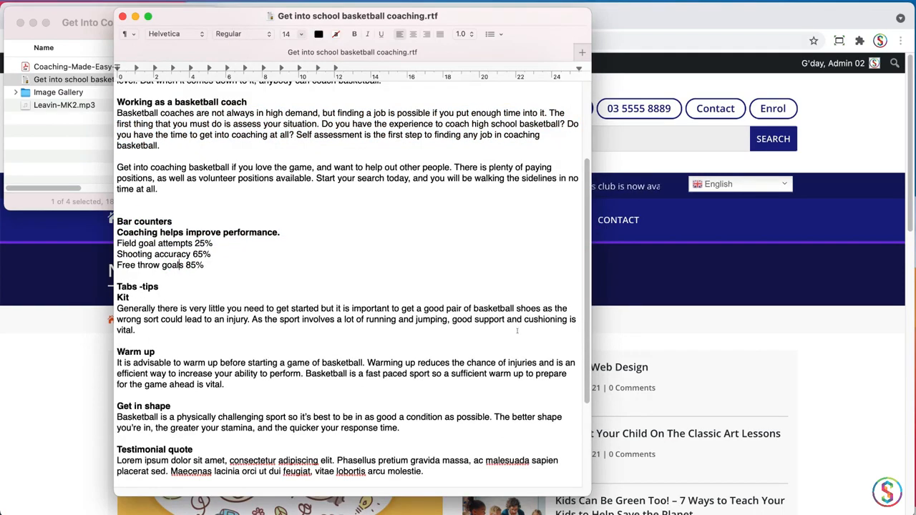
left_click_drag(587, 287, 587, 345)
left_click_drag(165, 185, 141, 196)
left_click(152, 433)
double_click(171, 435)
left_click(222, 356)
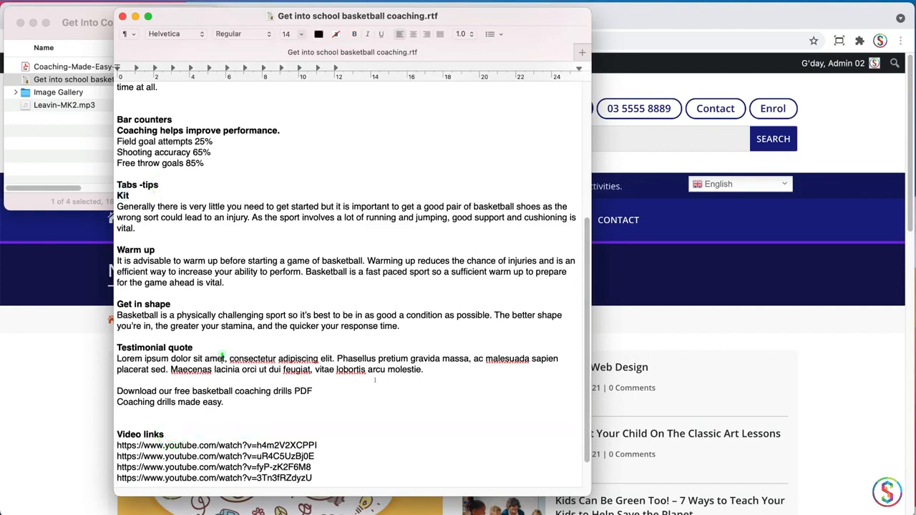
left_click_drag(582, 435, 584, 294)
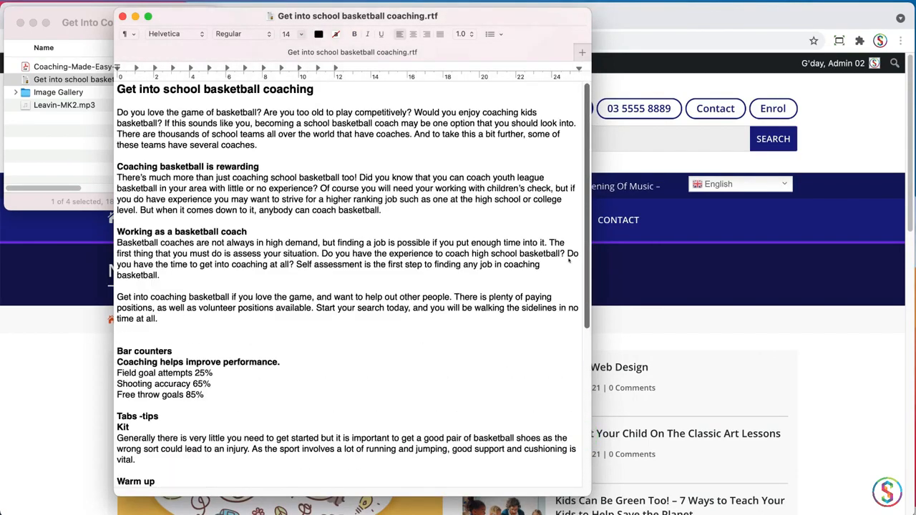
left_click(123, 15)
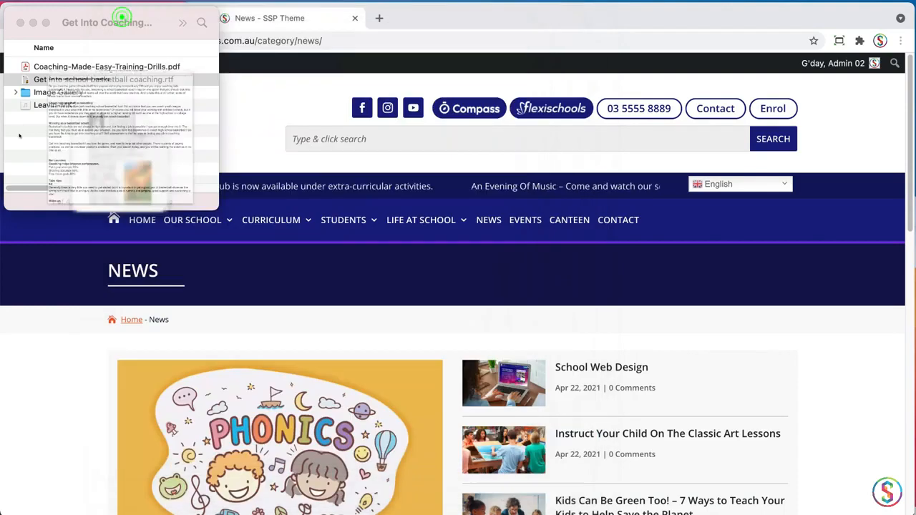
Expand the Image Gallery folder and preview the images basketball-01.jpg through basketball-05.jpg
left_click(16, 92)
left_click(68, 104)
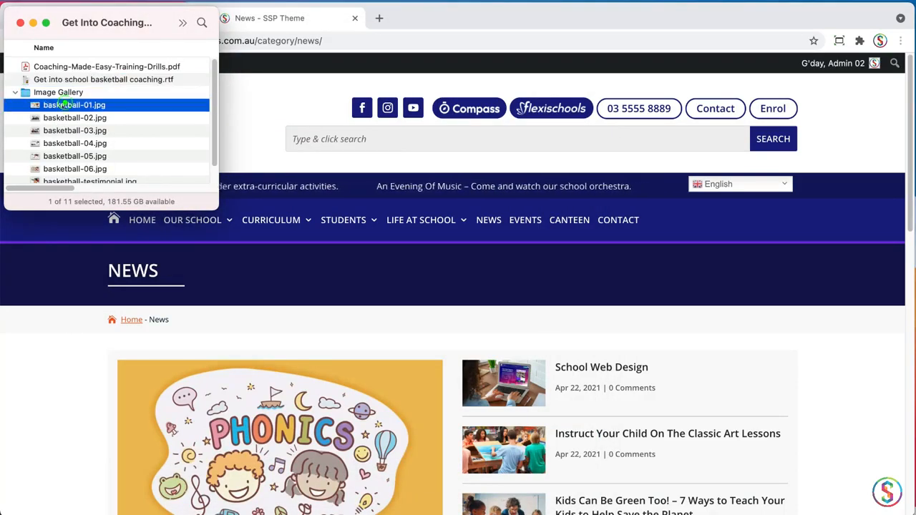
key("space")
key("Down")
key("Down")
key("Down")
key("Down")
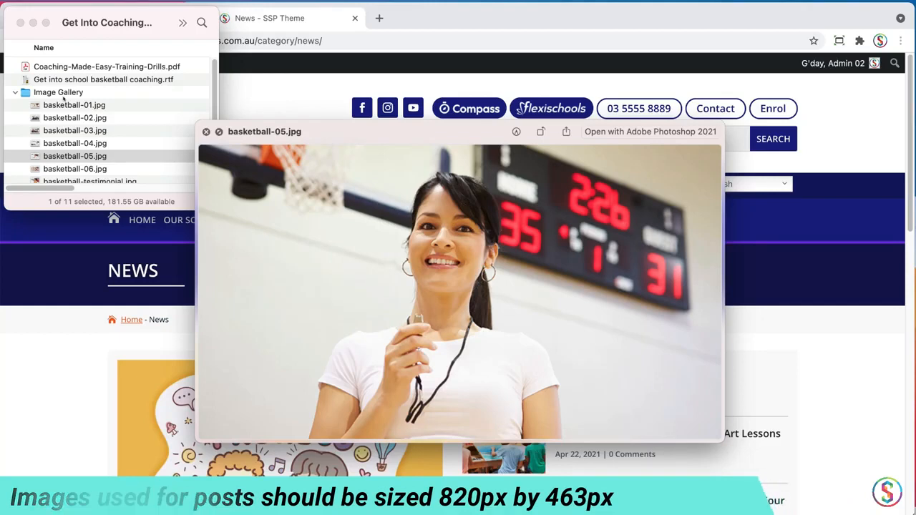
key("space")
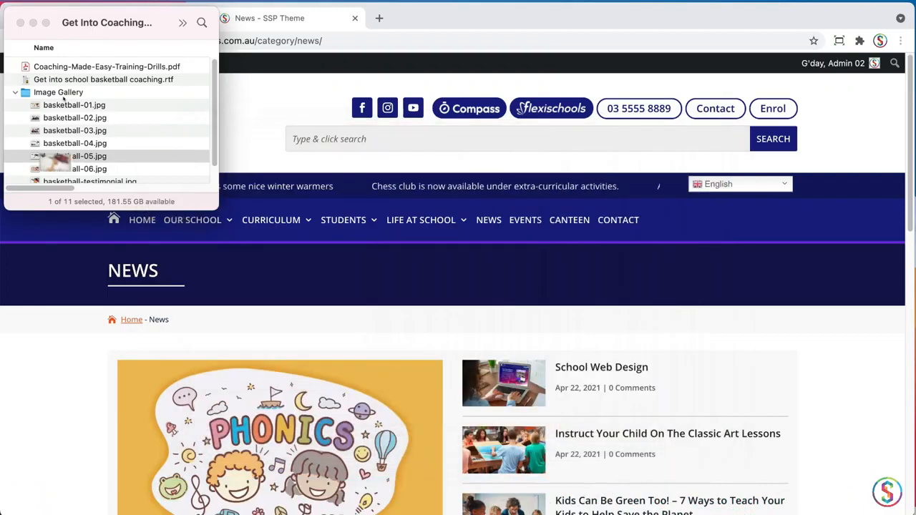
Preview basketball-testimonial.jpg and collapse the Image Gallery folder
key("Down")
key("Down")
key("space")
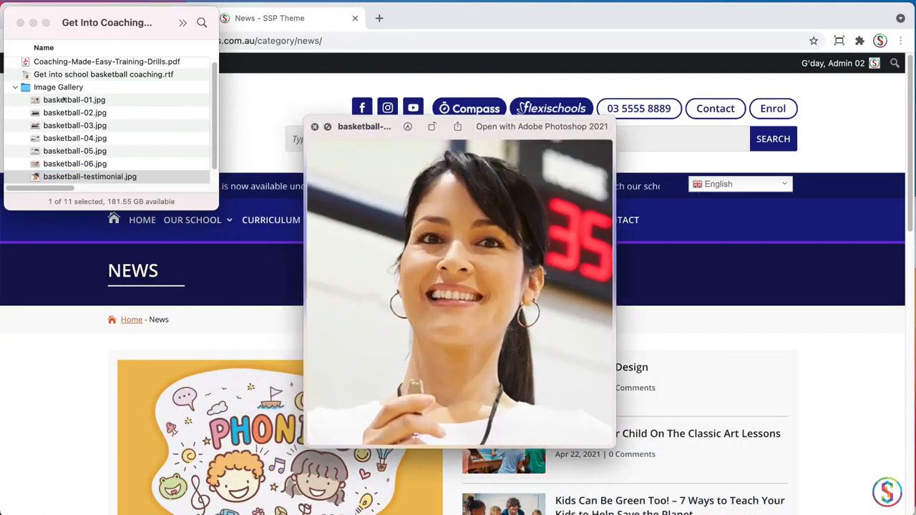
key("space")
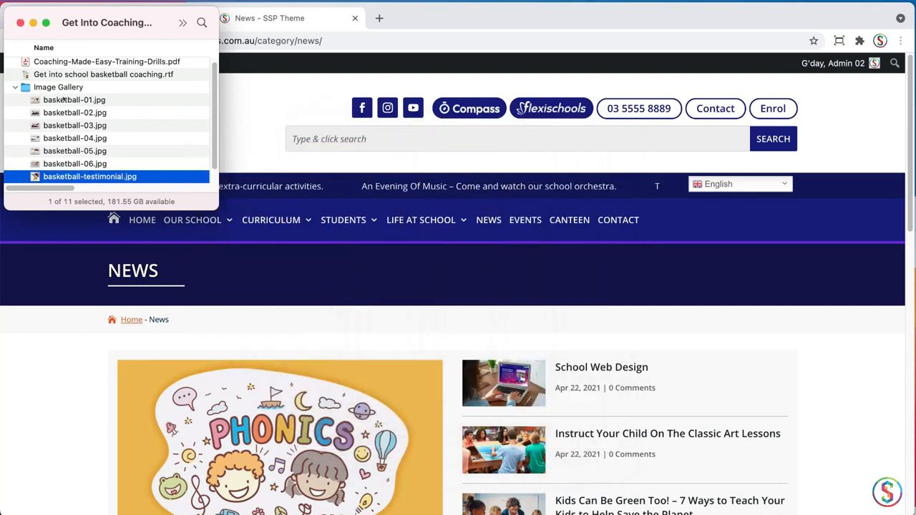
left_click(15, 87)
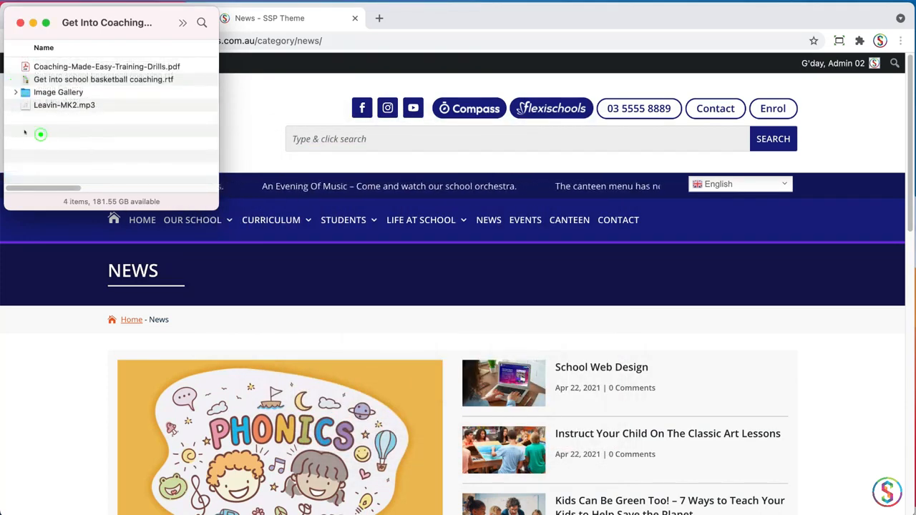
Preview the Leavin-MK2.mp3 audio file and close the preview
left_click(25, 105)
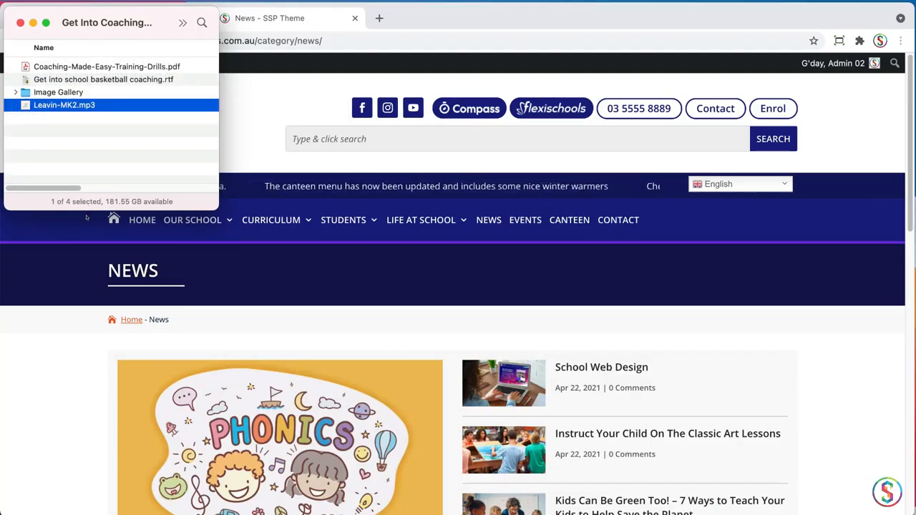
key("space")
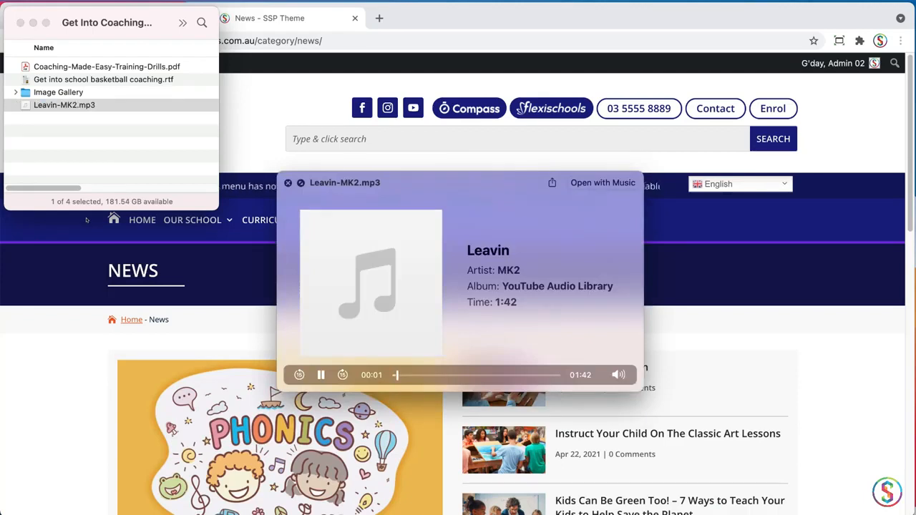
key("space")
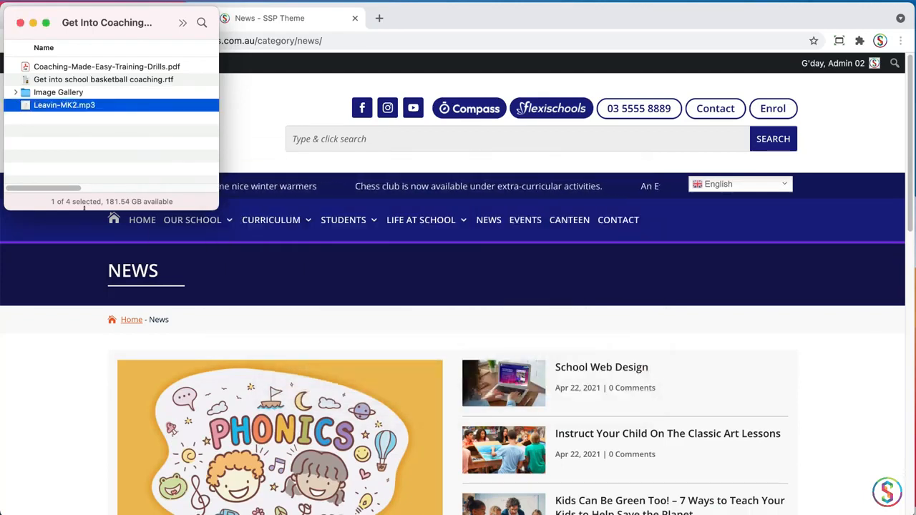
Switch back to Chrome and look over how the articles are arranged on the News page
left_click(826, 107)
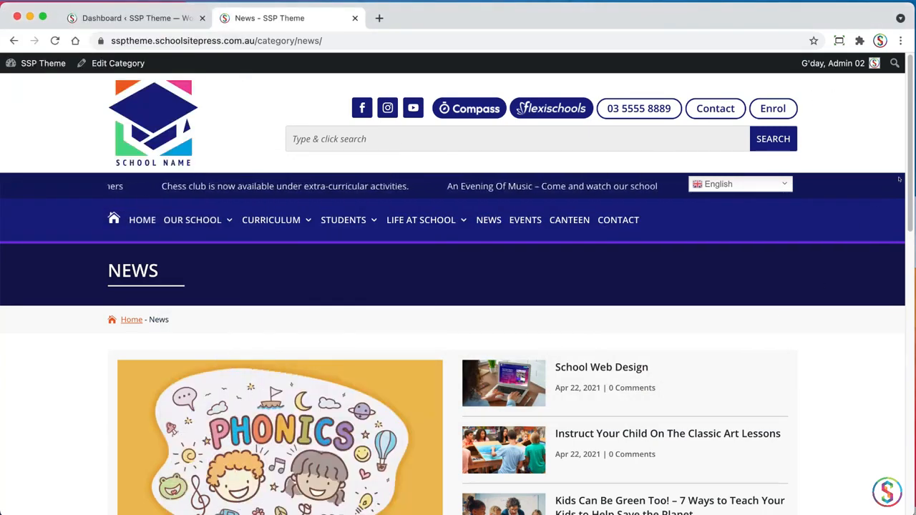
left_click_drag(907, 171, 875, 346)
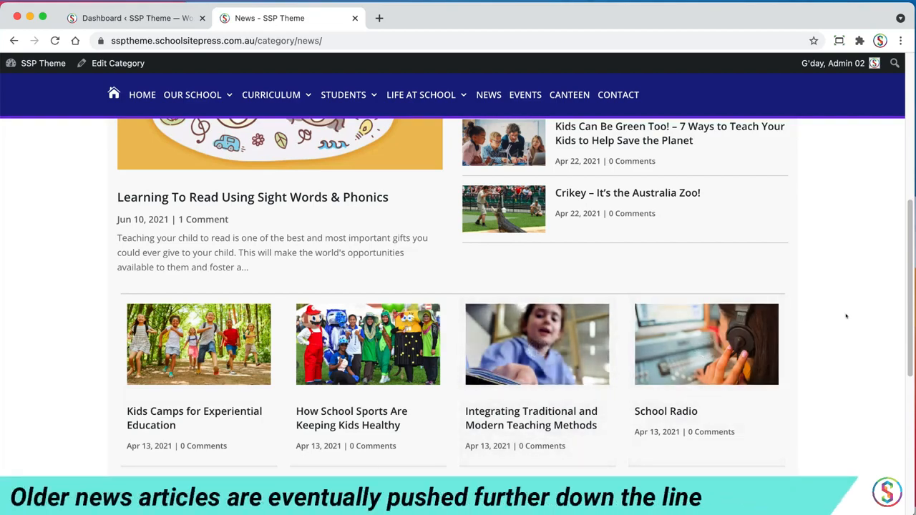
left_click_drag(907, 295, 896, 237)
scroll(896, 238, "up", 5)
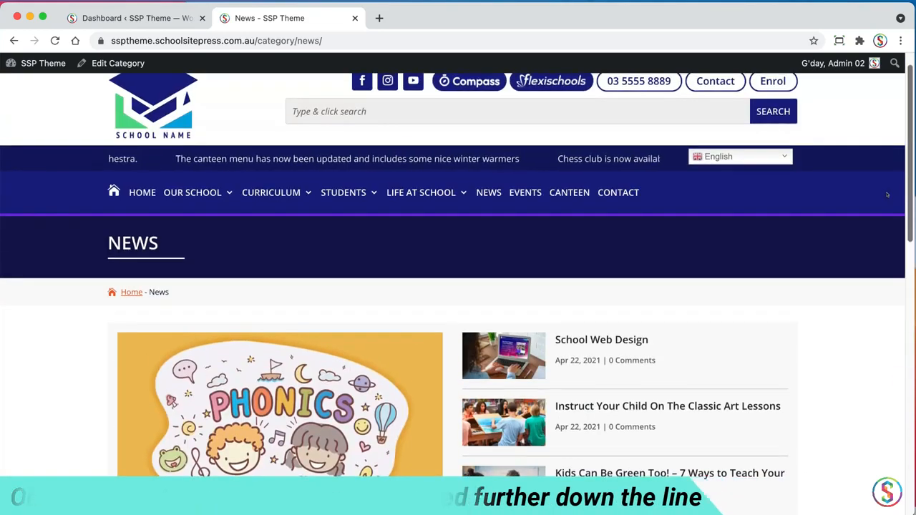
Go to the site's WordPress dashboard and open the News Images folder in the Media Library
left_click(140, 18)
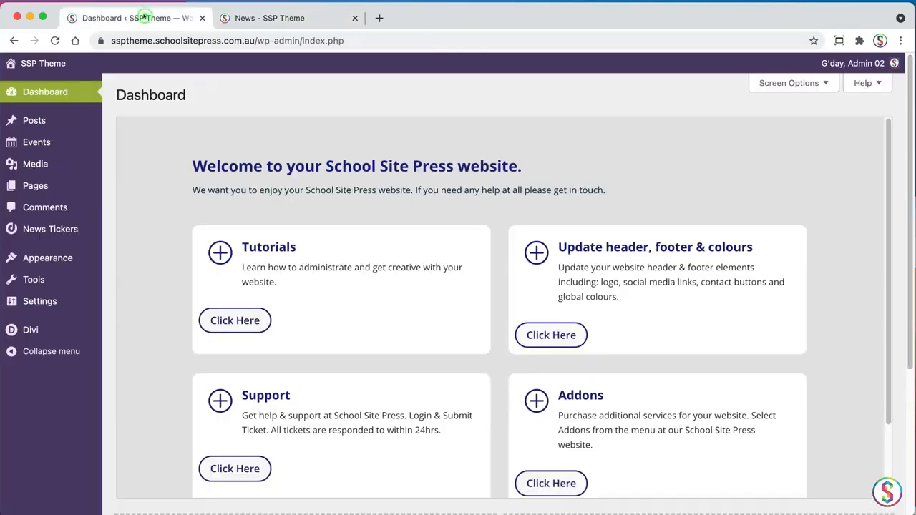
mouse_move(86, 164)
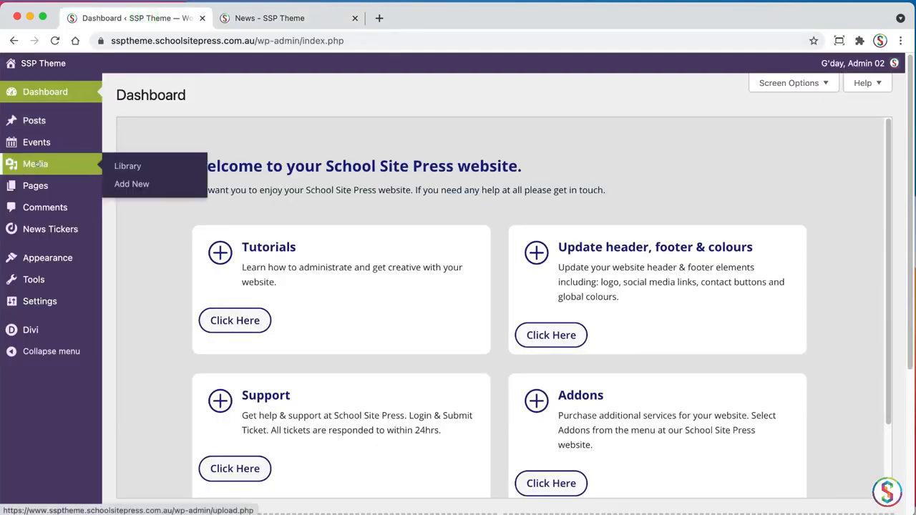
left_click(123, 166)
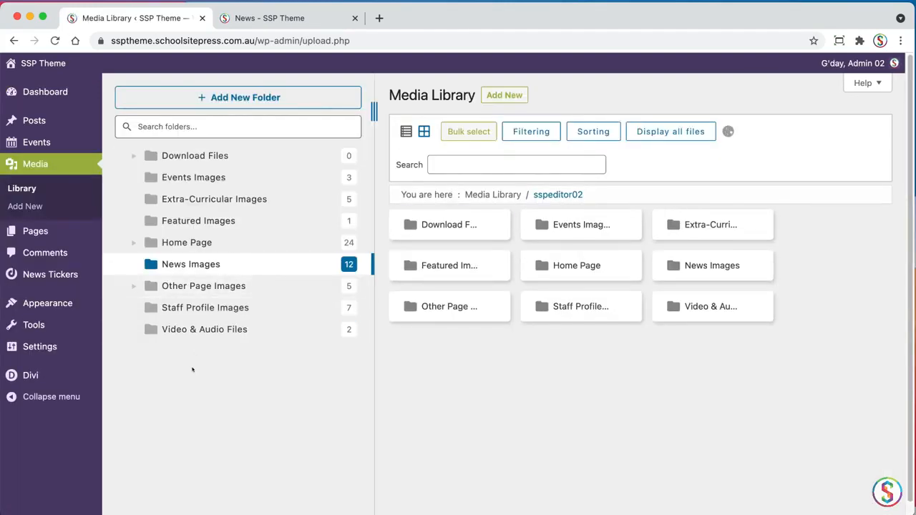
left_click(148, 264)
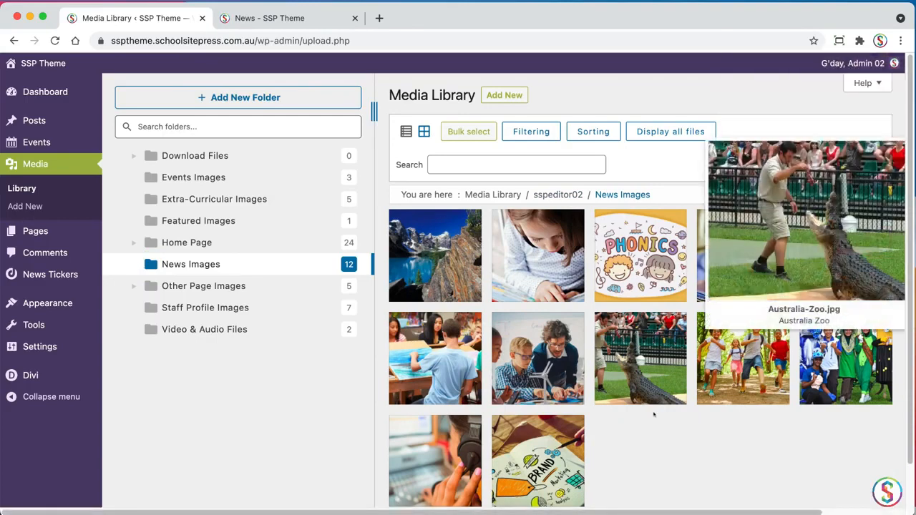
Upload all seven basketball images from Finder's Image Gallery folder into the News Images folder of the Media Library
key("super+Tab")
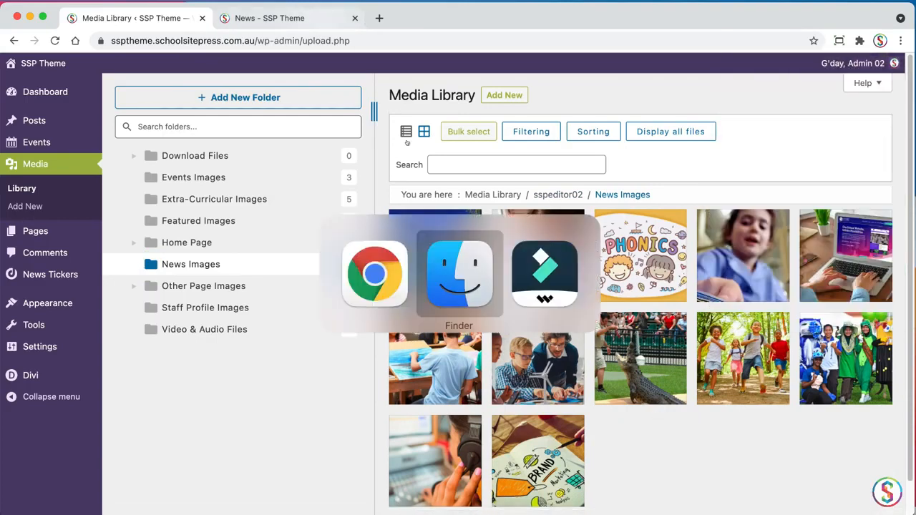
left_click(80, 134)
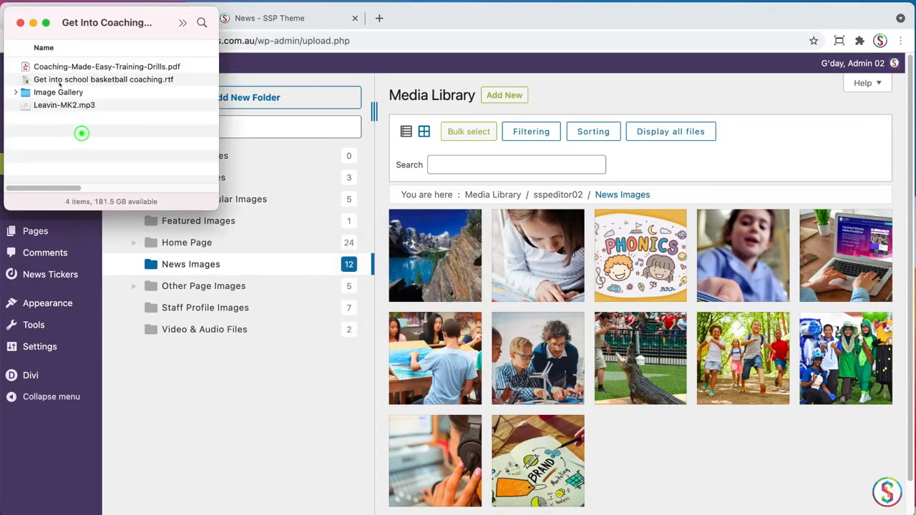
double_click(26, 93)
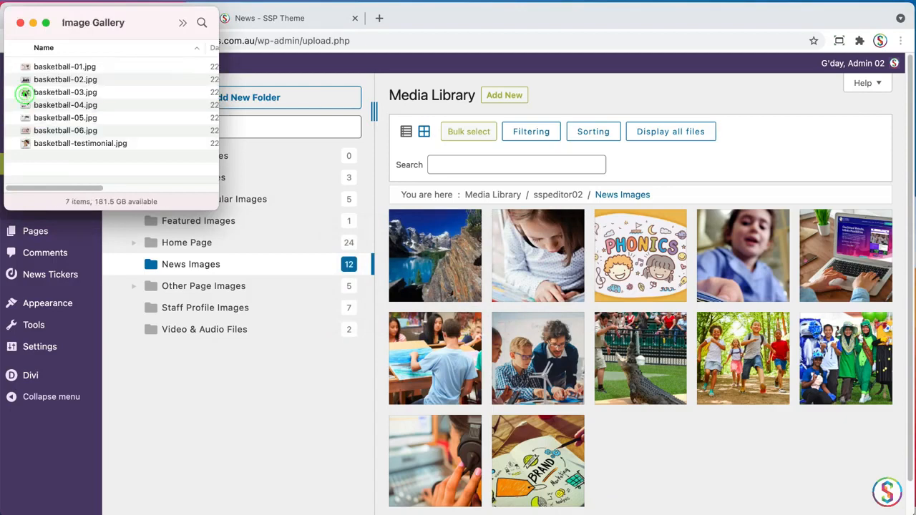
left_click(70, 66)
left_click(53, 144, "shift")
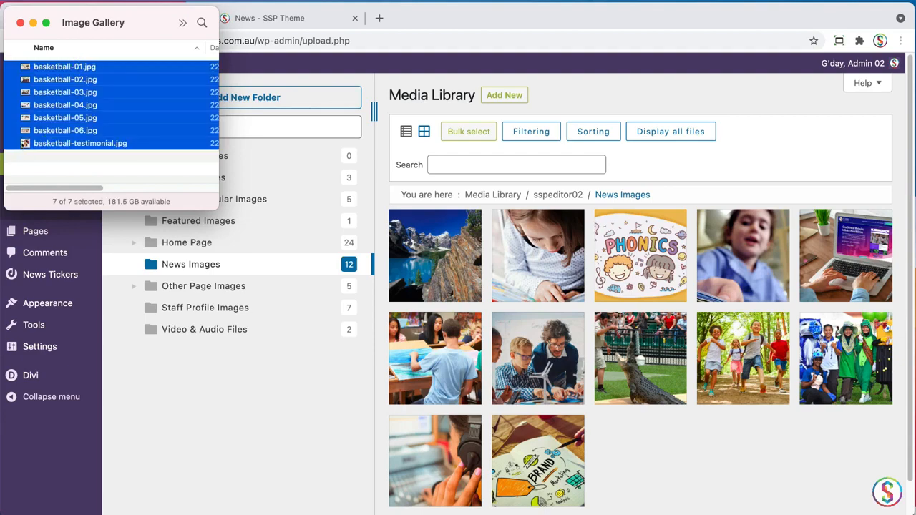
left_click_drag(25, 143, 679, 453)
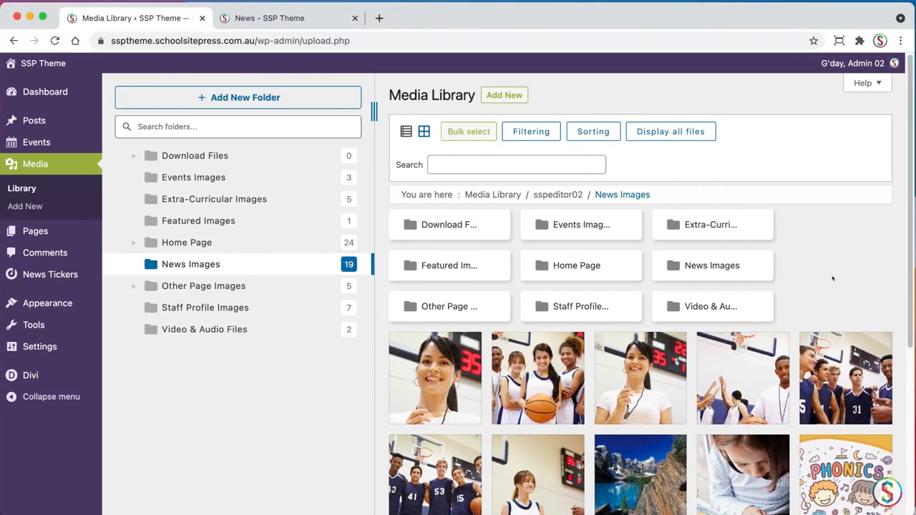
Upload Coaching-Made-Easy-Training-Drills.pdf from the Finder folder above Image Gallery into the Media Library's News Images folder
key("super+Tab")
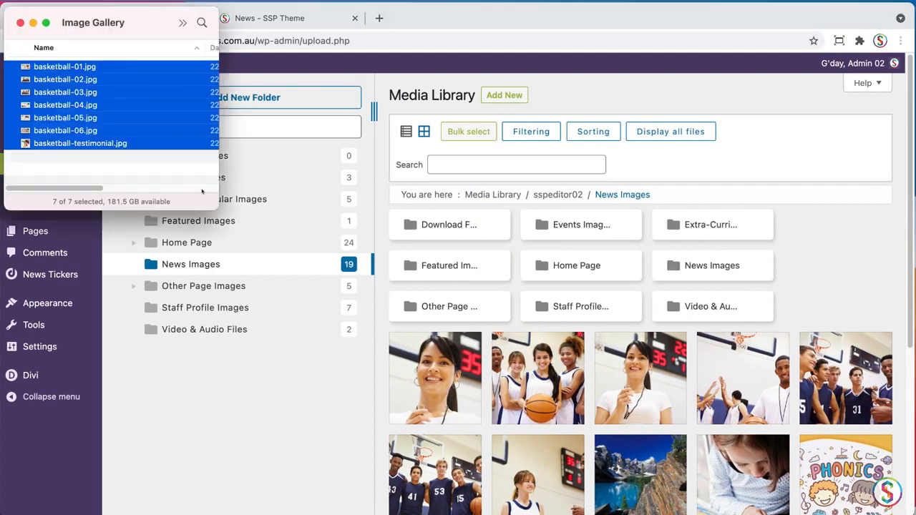
left_click(55, 36)
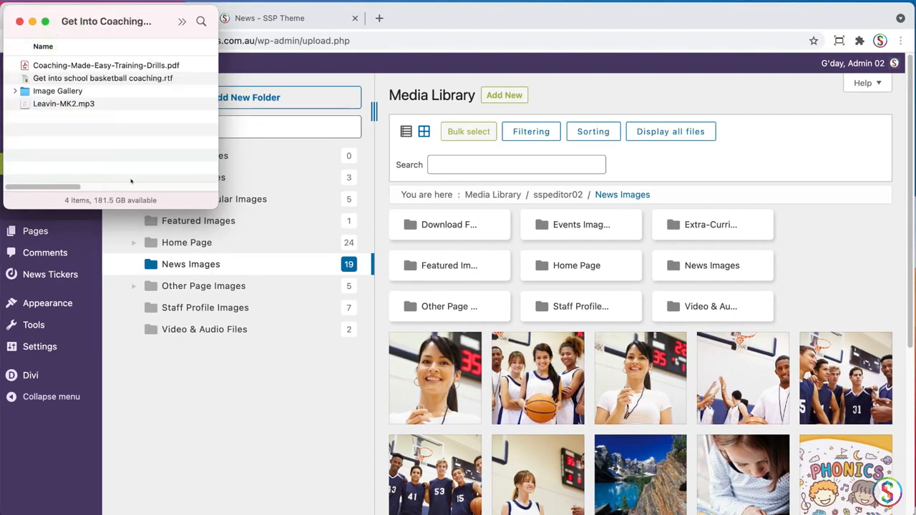
left_click(126, 154)
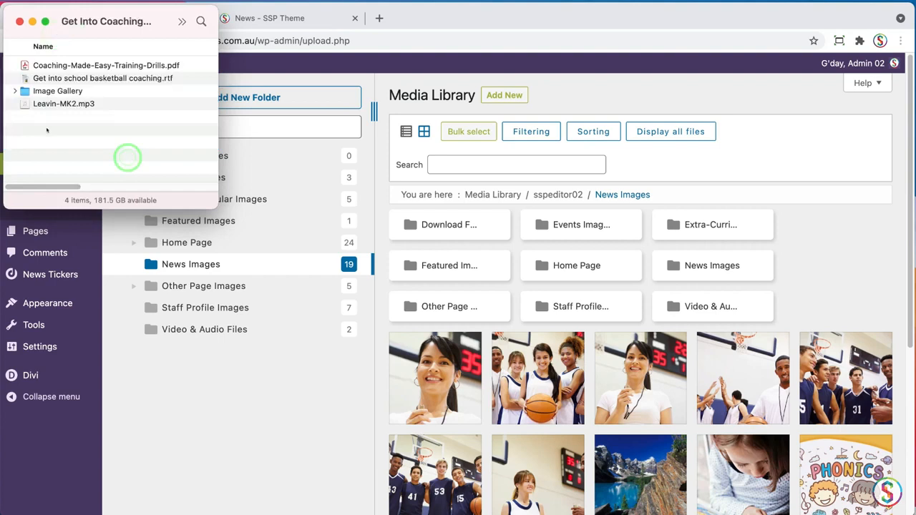
left_click(41, 65)
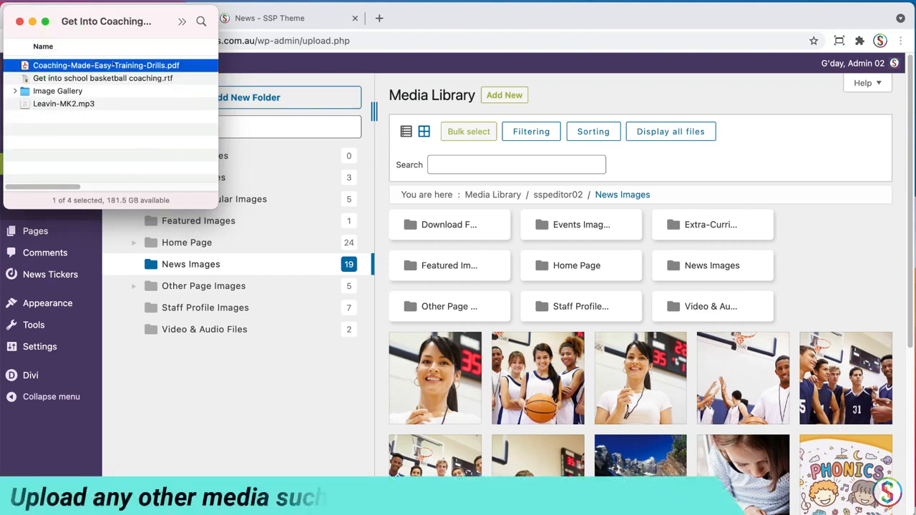
left_click(183, 365)
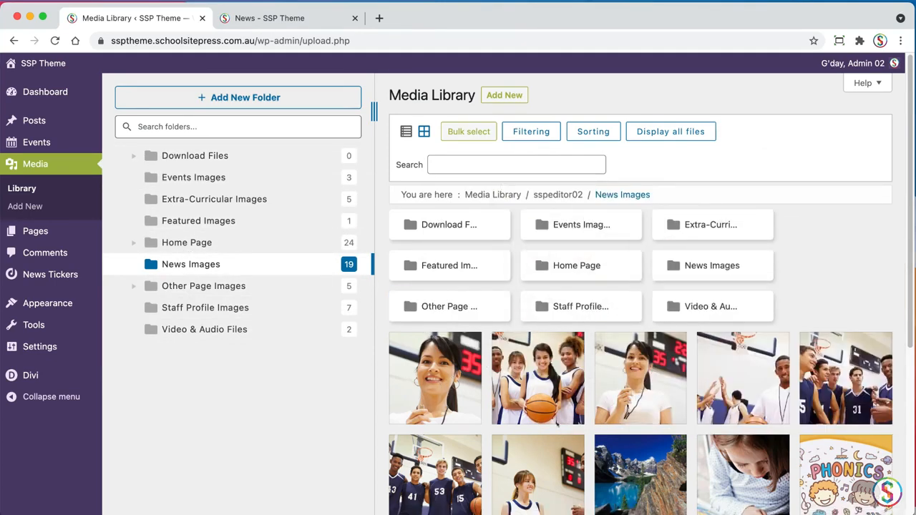
key("super+Tab")
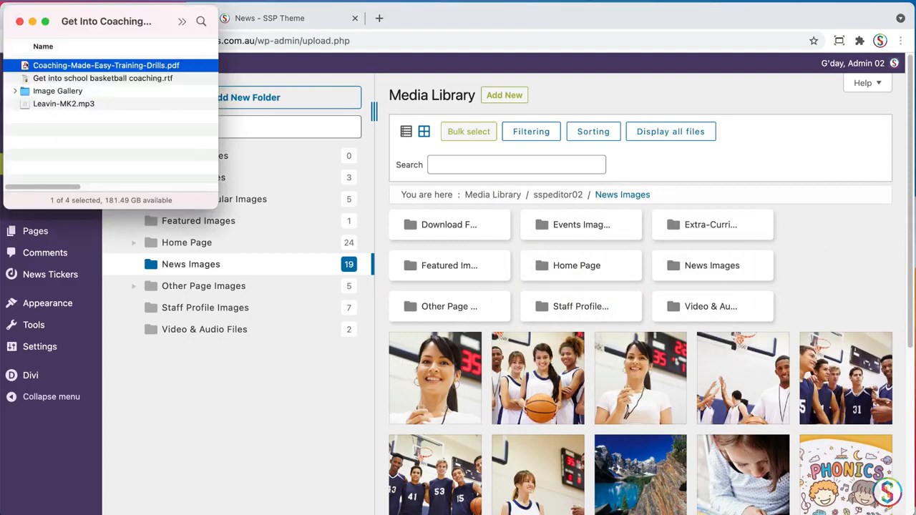
left_click_drag(93, 65, 515, 286)
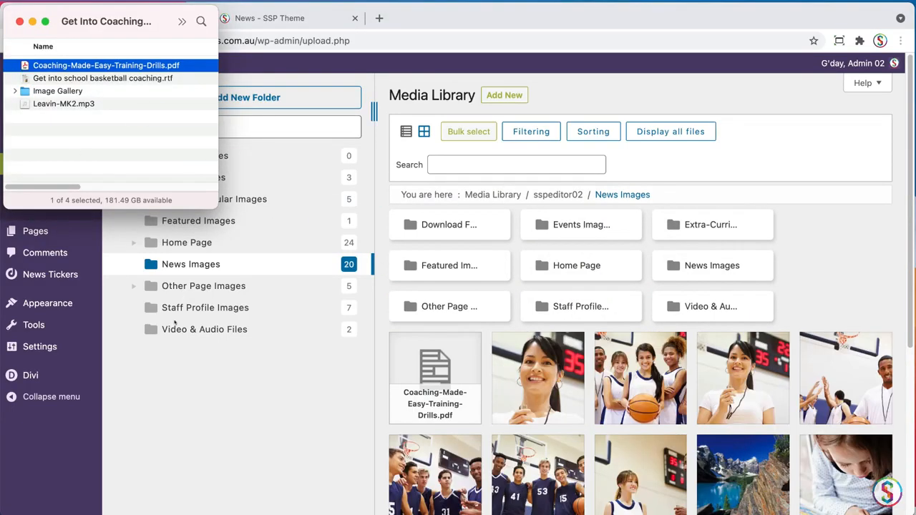
Open the Video & Audio Files folder in the Media Library and upload Leavin-MK2.mp3 from Finder into it
left_click(172, 352)
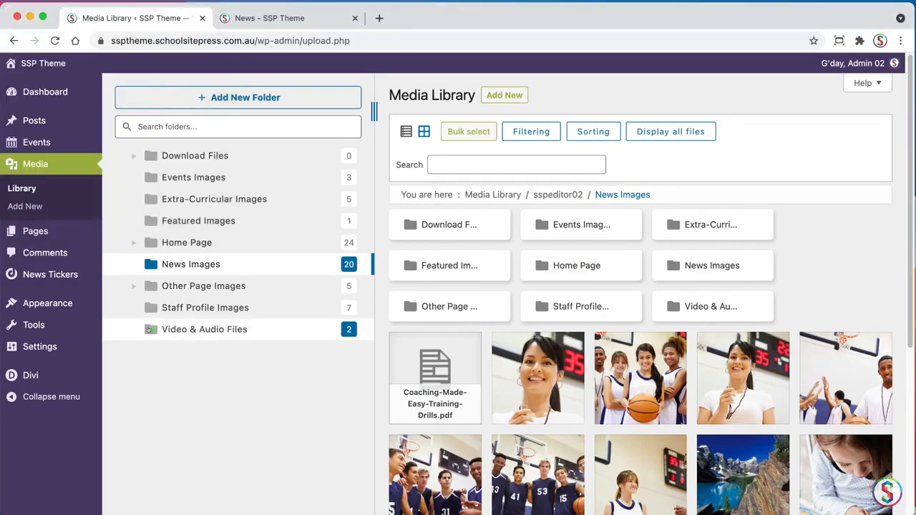
left_click(151, 329)
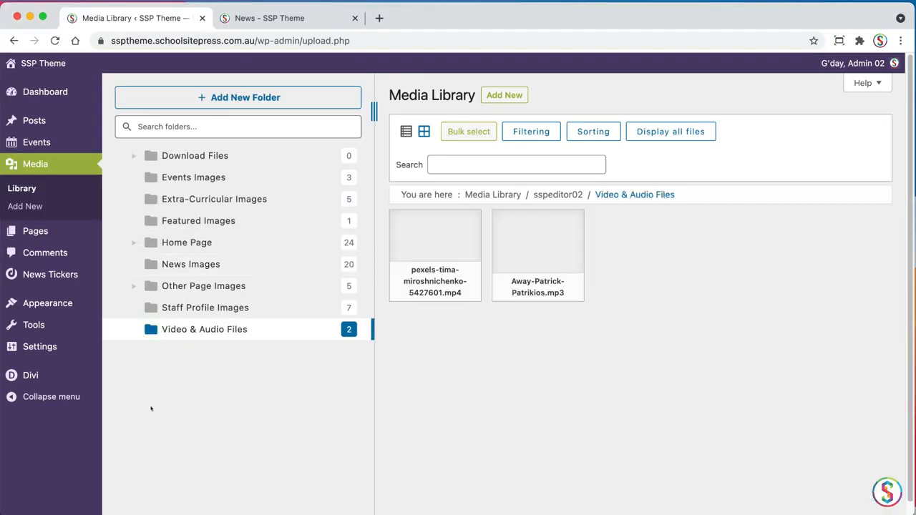
key("super+Tab")
left_click(50, 131)
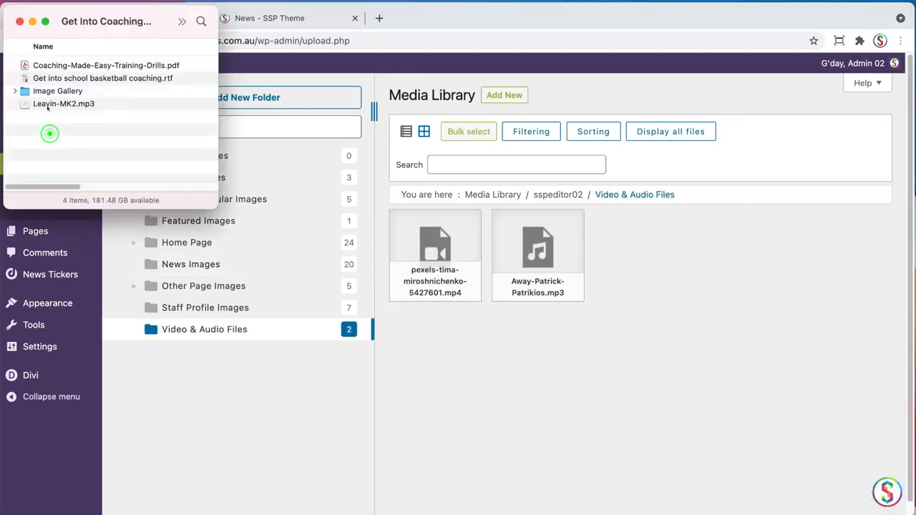
left_click(49, 106)
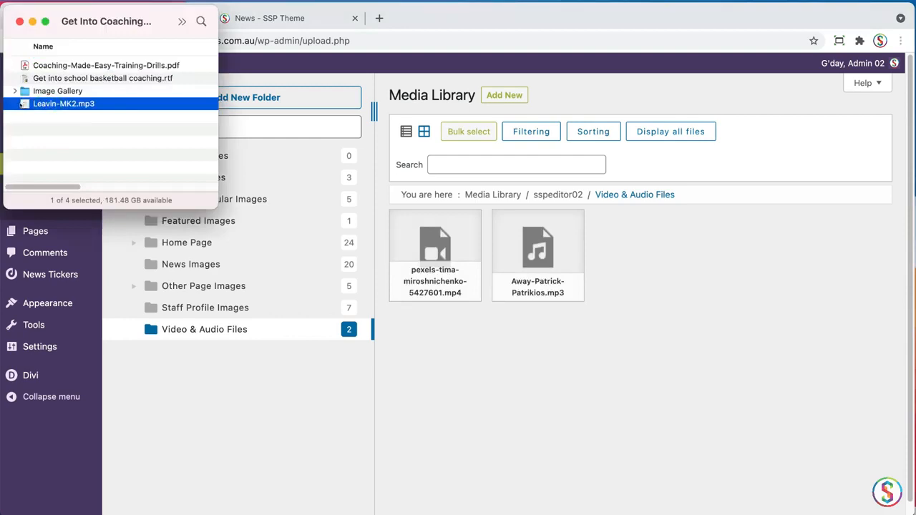
left_click_drag(26, 106, 474, 372)
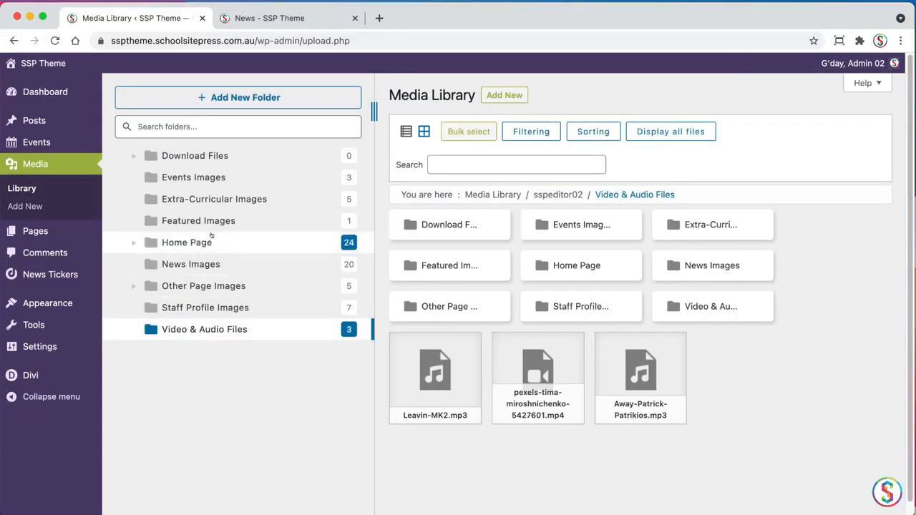
Move Coaching-Made-Easy-Training-Drills.pdf from the News Images folder to the Download Files folder
left_click(211, 266)
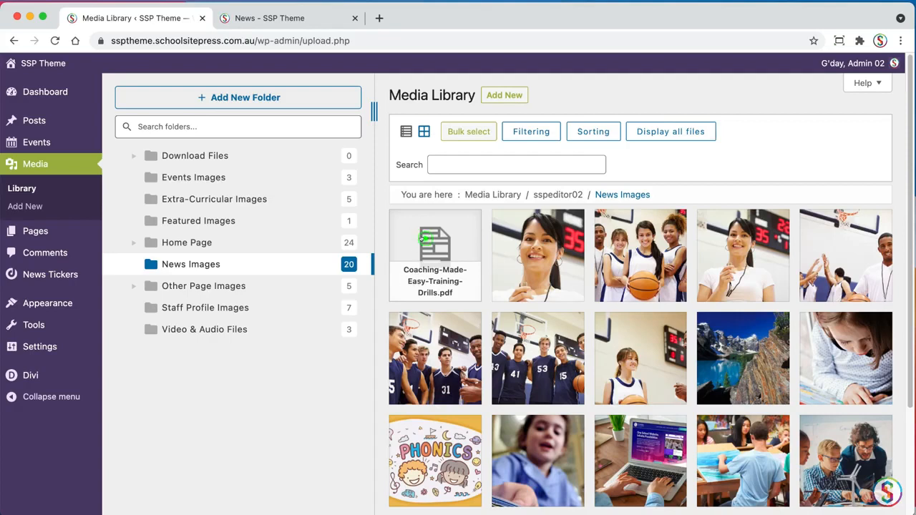
left_click_drag(422, 240, 207, 156)
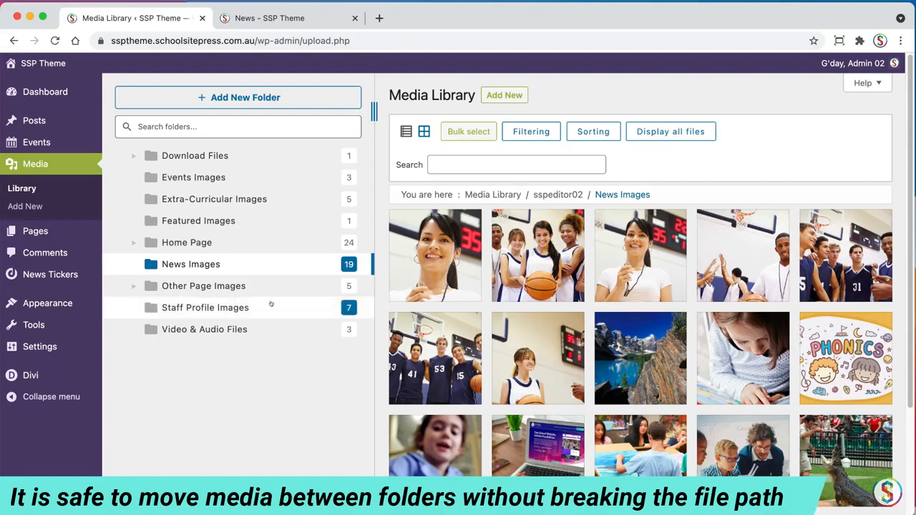
Start a new WordPress post, and open Get into school basketball coaching.rtf from Finder beside it
mouse_move(30, 121)
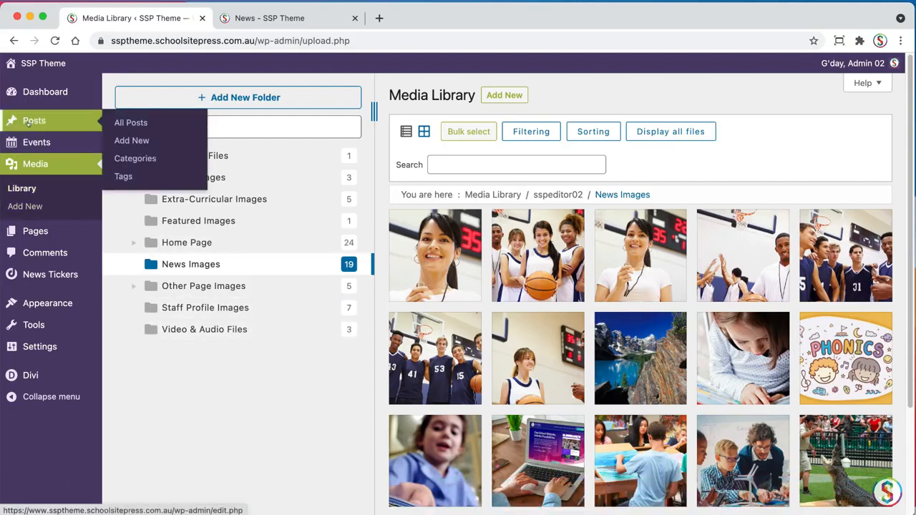
left_click(135, 140)
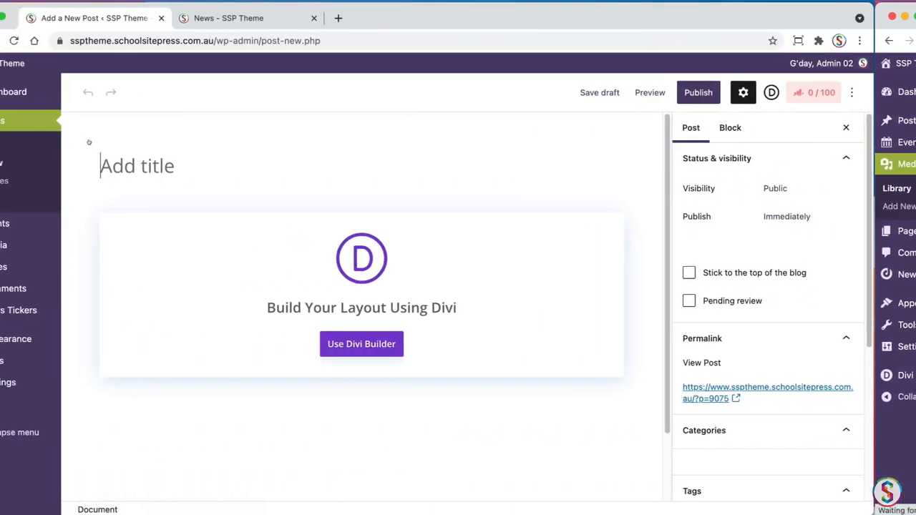
key("super+Tab")
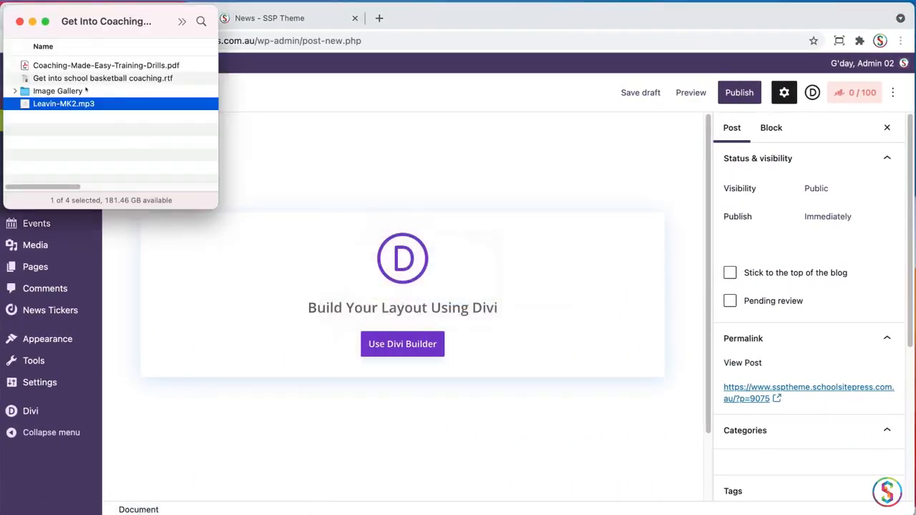
left_click(35, 135)
double_click(25, 79)
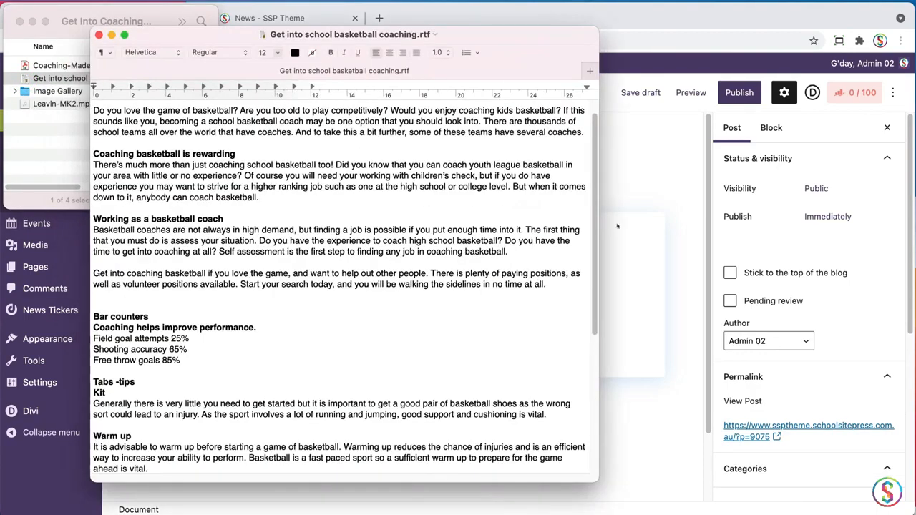
left_click_drag(594, 222, 594, 208)
left_click_drag(490, 35, 397, 19)
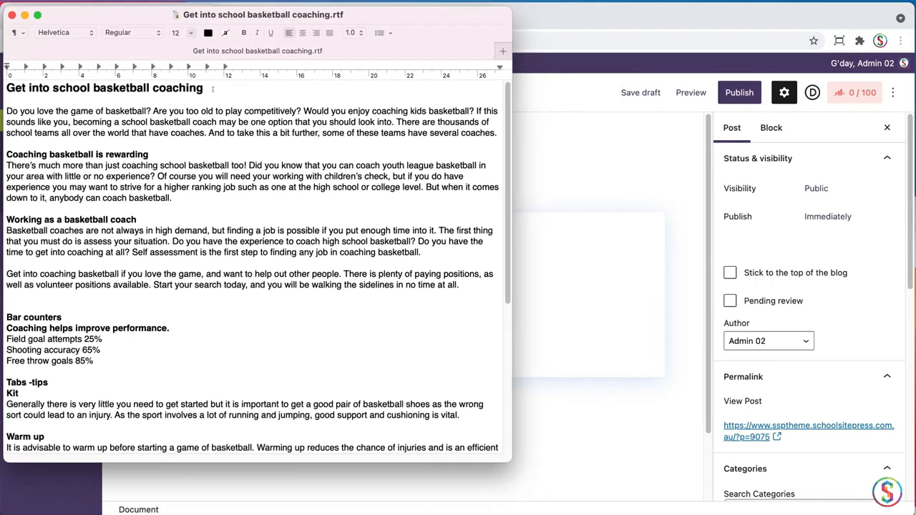
Copy the document heading "Get into school basketball coaching" and paste it without formatting as the post title
triple_click(205, 92)
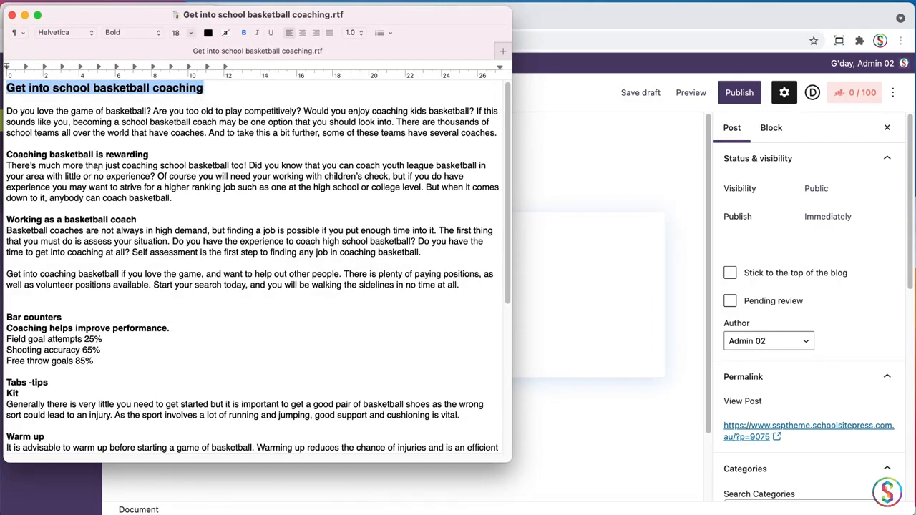
left_click(600, 166)
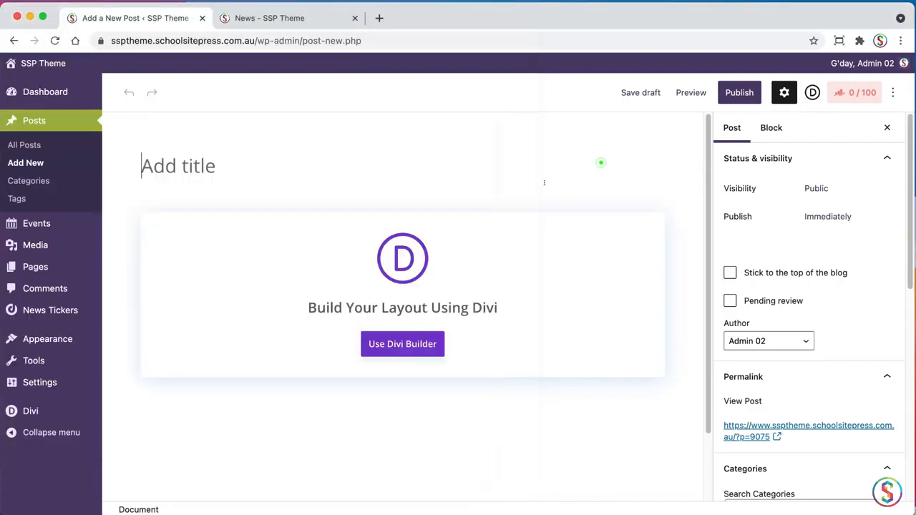
left_click(209, 166)
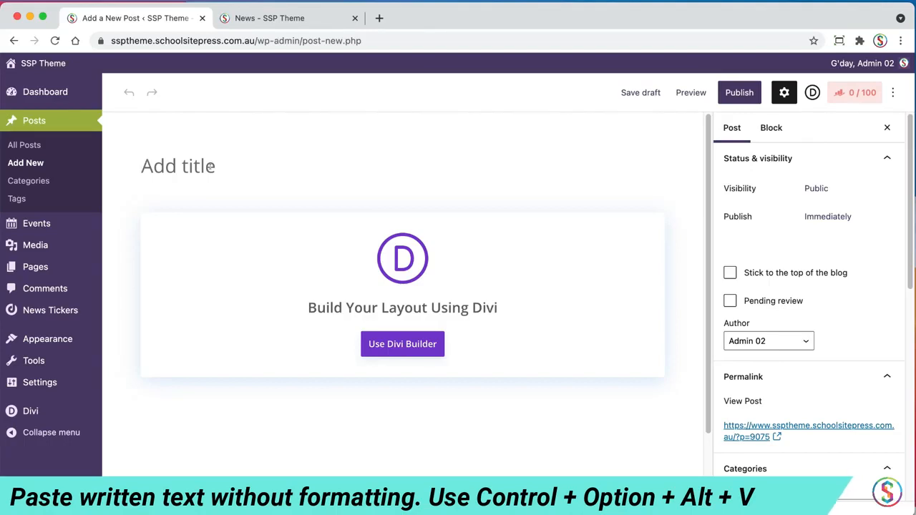
key("super+alt+shift+v")
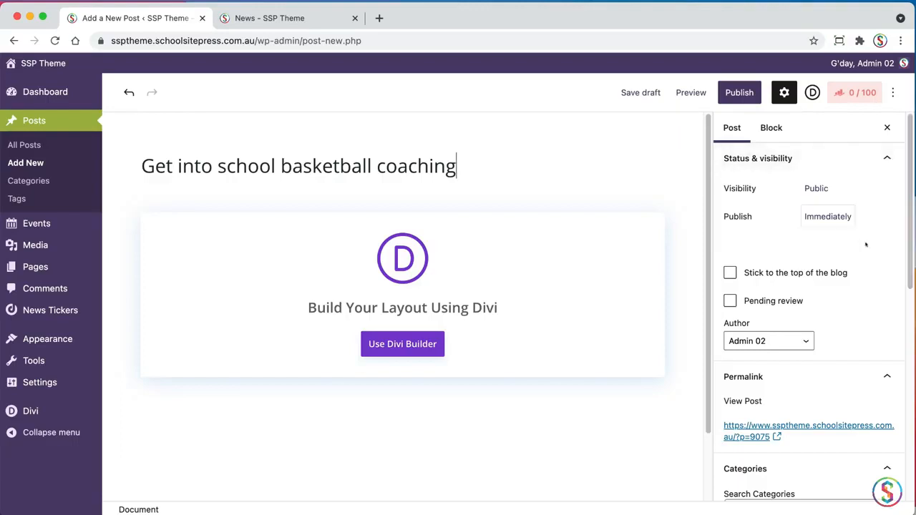
Assign the post to the News category
left_click_drag(908, 170, 873, 285)
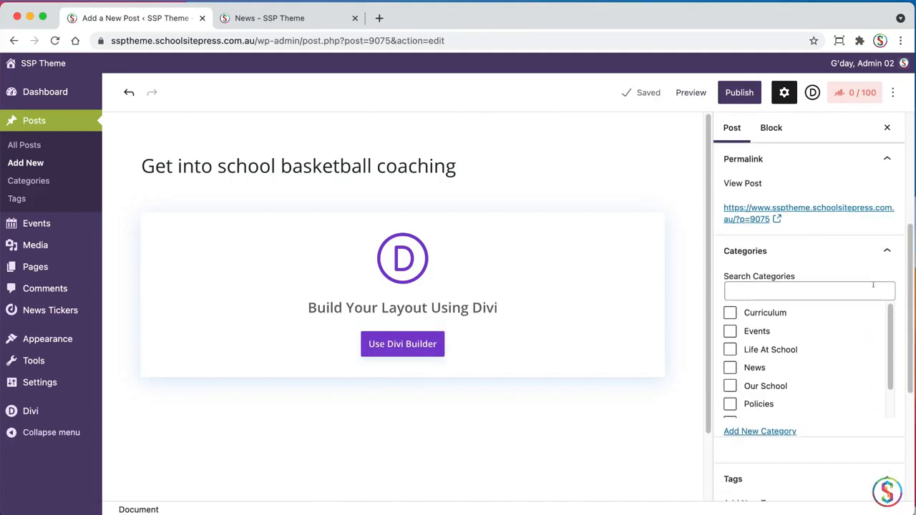
left_click(729, 367)
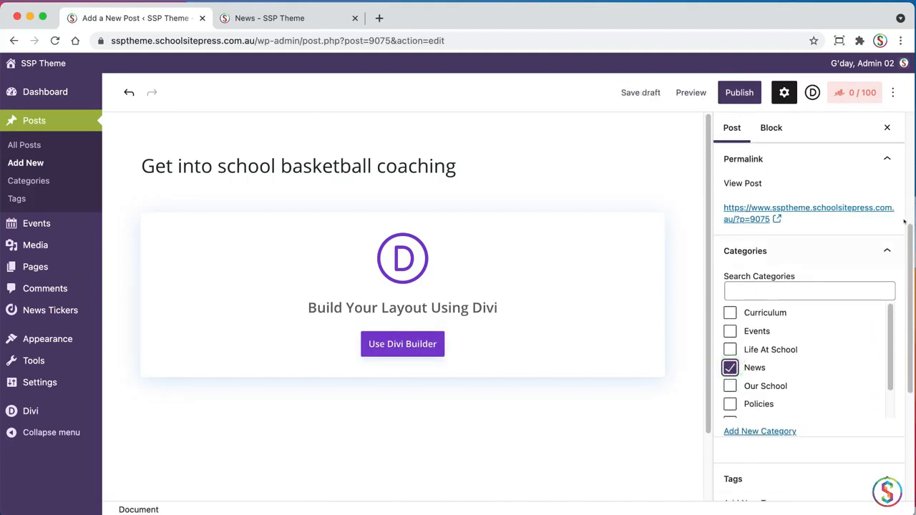
Open the featured image picker and select basketball-06.jpg from the News Images folder
left_click_drag(909, 231, 883, 339)
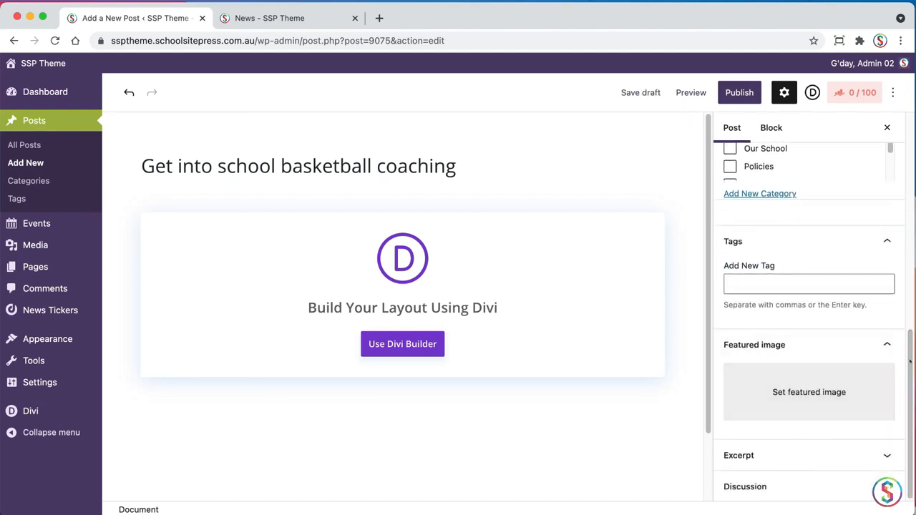
left_click_drag(908, 363, 908, 364)
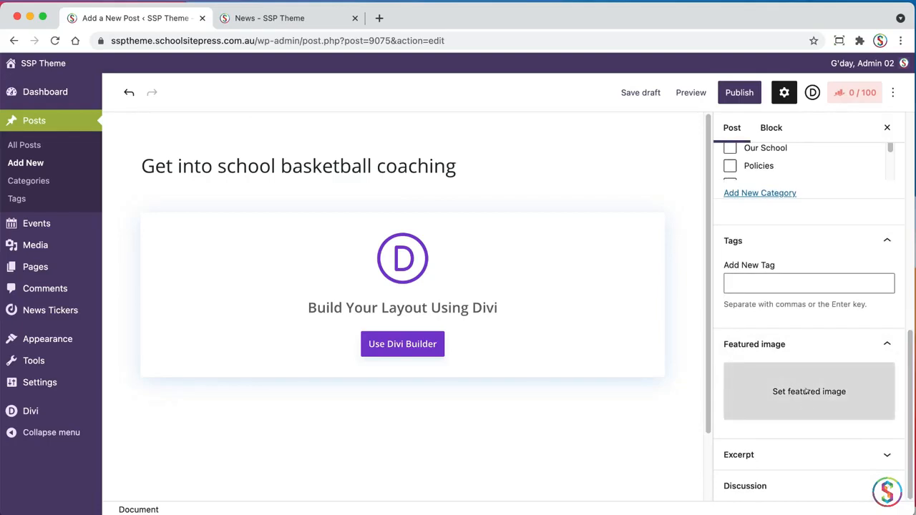
left_click(807, 391)
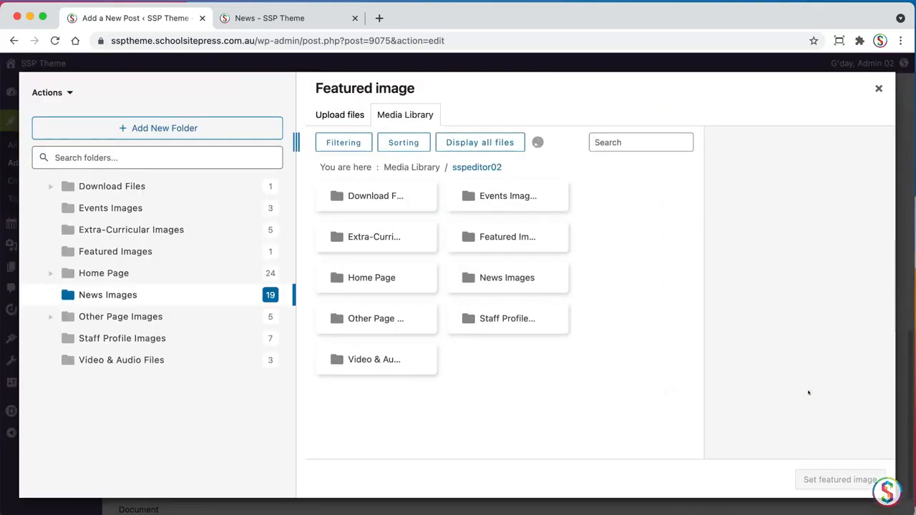
left_click(107, 295)
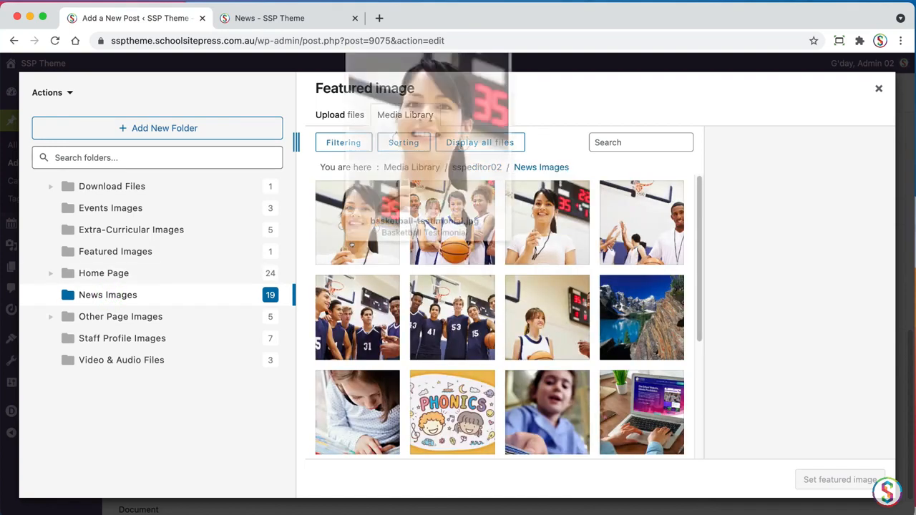
mouse_move(452, 242)
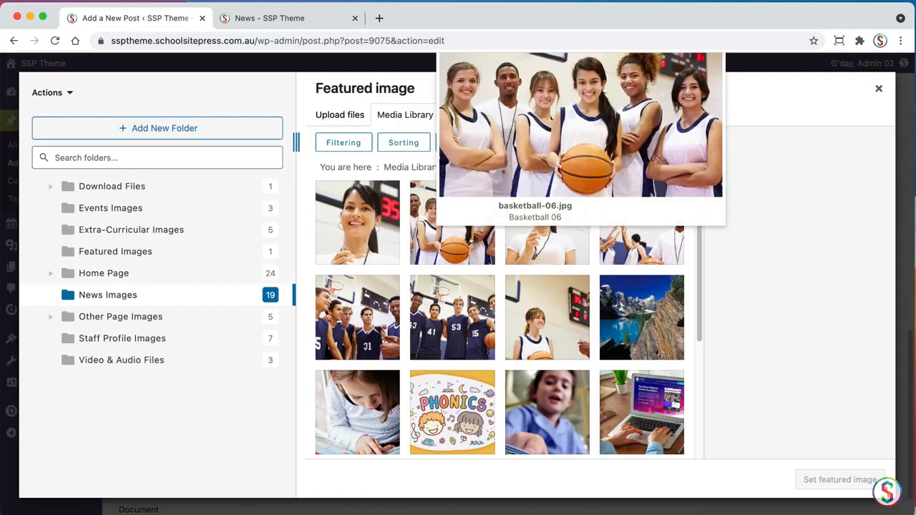
left_click(452, 242)
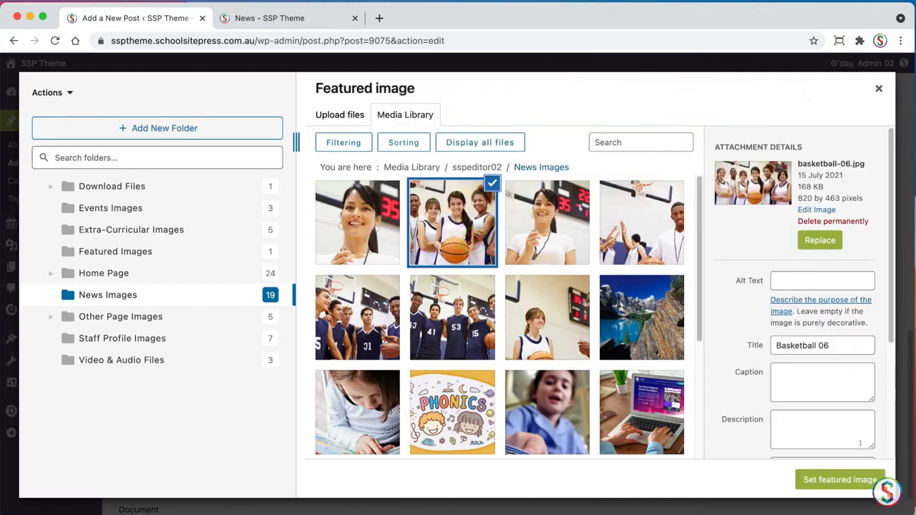
Change the title of basketball-06.jpg to "Girl basketball team" in its attachment details
left_click(848, 346)
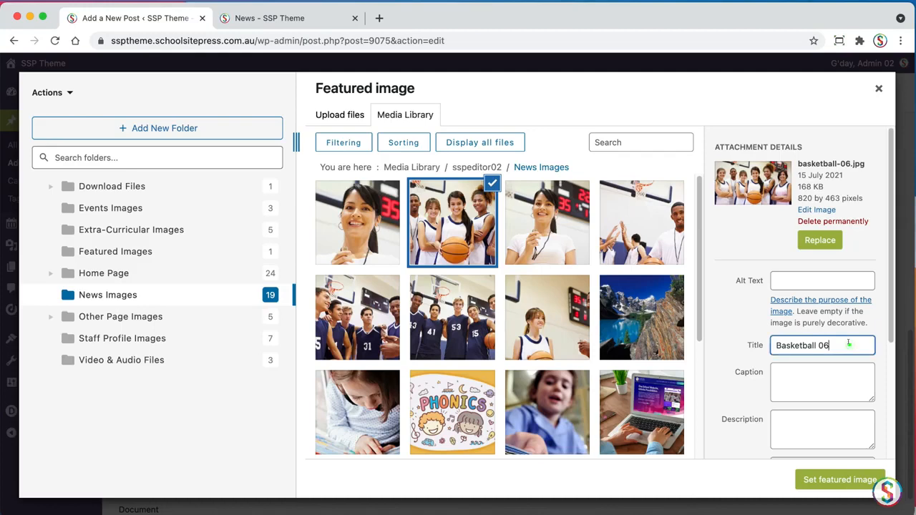
scroll(886, 327, "down", 2)
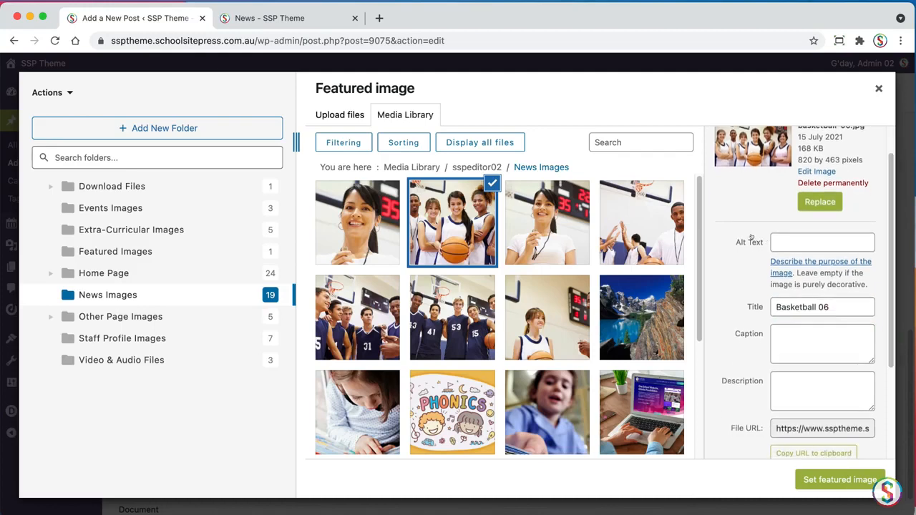
left_click(793, 241)
left_click(715, 237)
double_click(840, 306)
left_click(718, 289)
triple_click(841, 307)
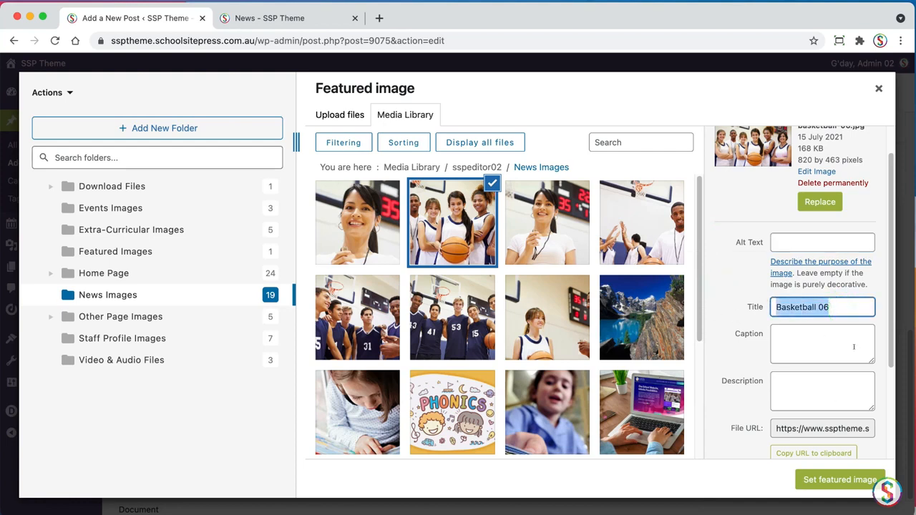
left_click(850, 306)
triple_click(850, 307)
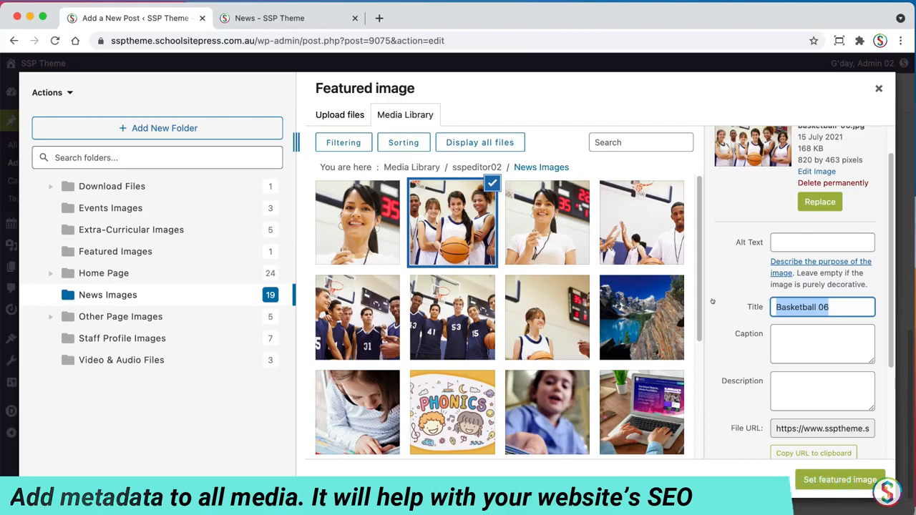
type("Girl ")
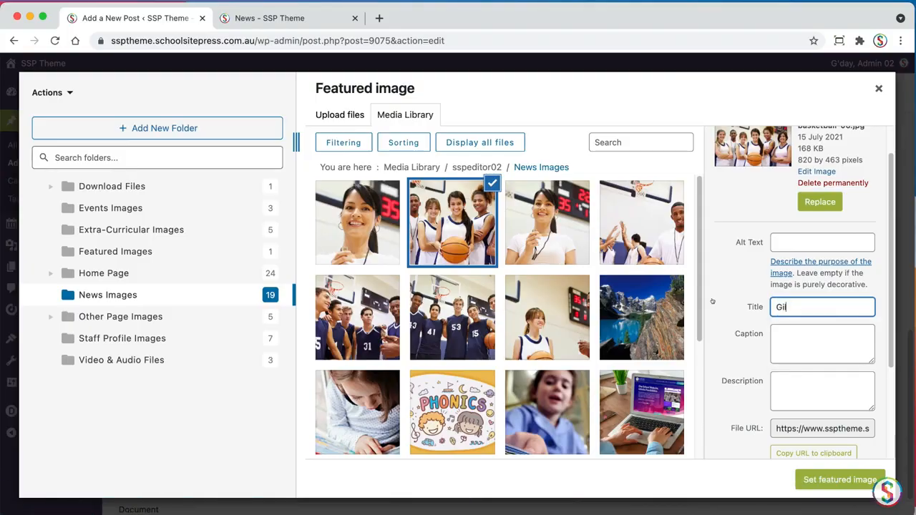
type("baske")
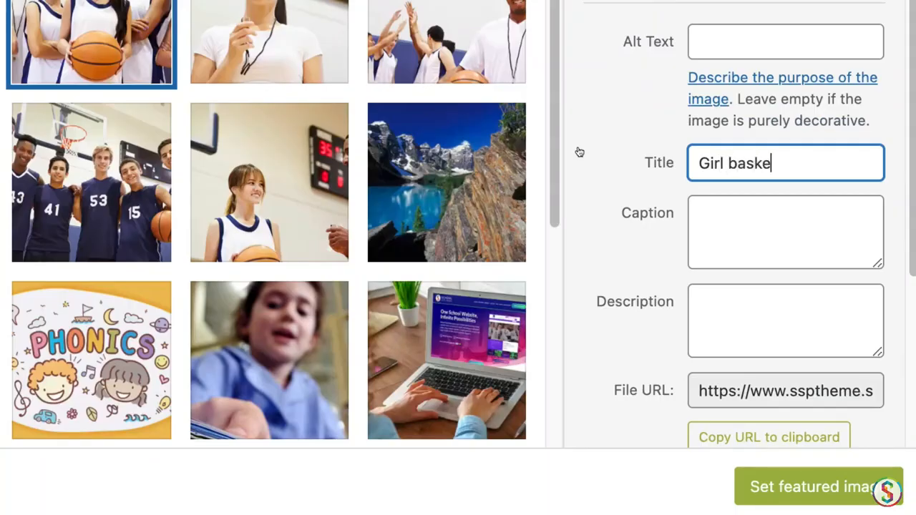
type("tball team")
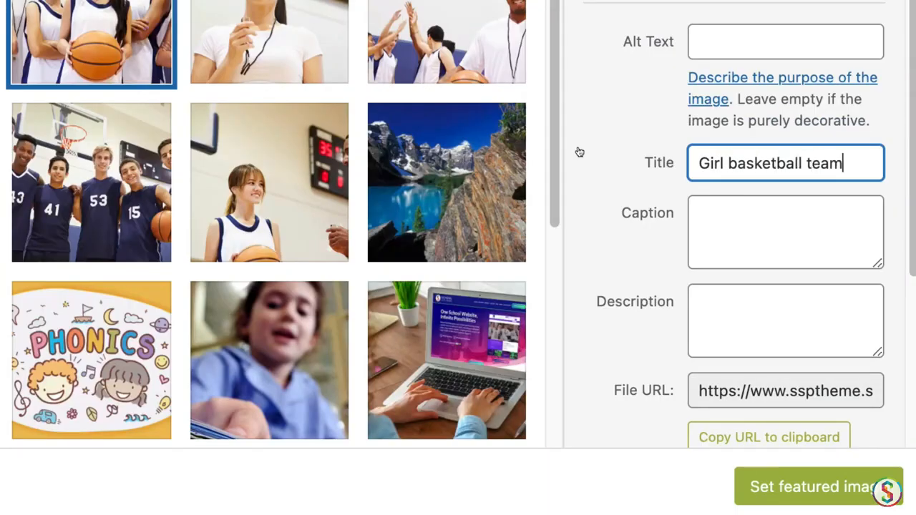
Enter "Girl basketball players" as the alt text of the selected image
left_click(755, 39)
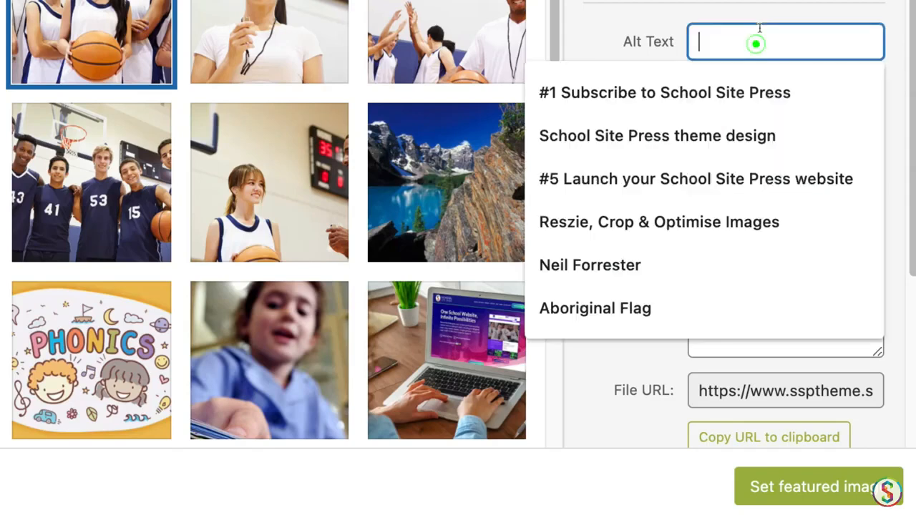
type("G")
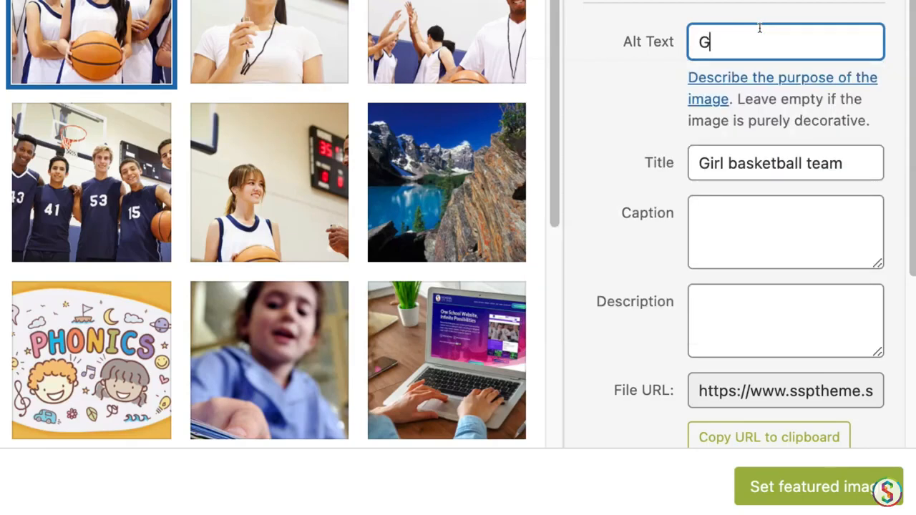
type("irl basket")
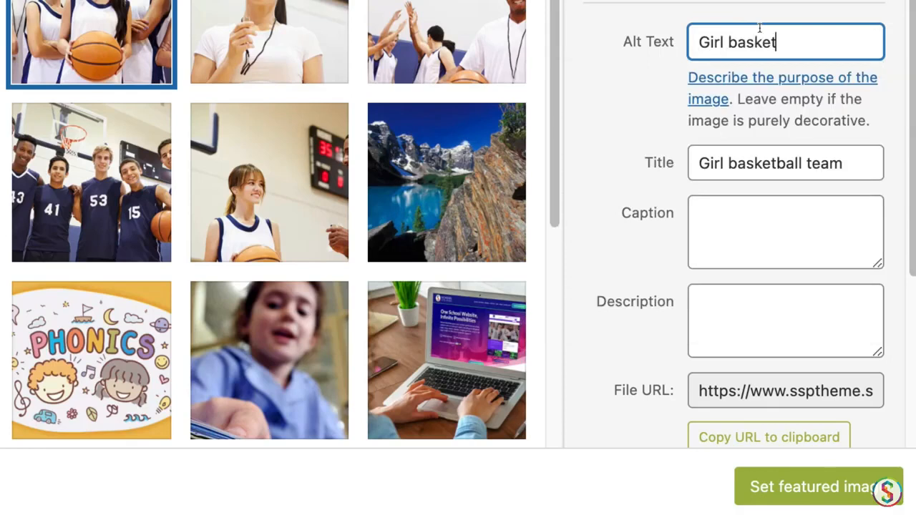
type("ball players")
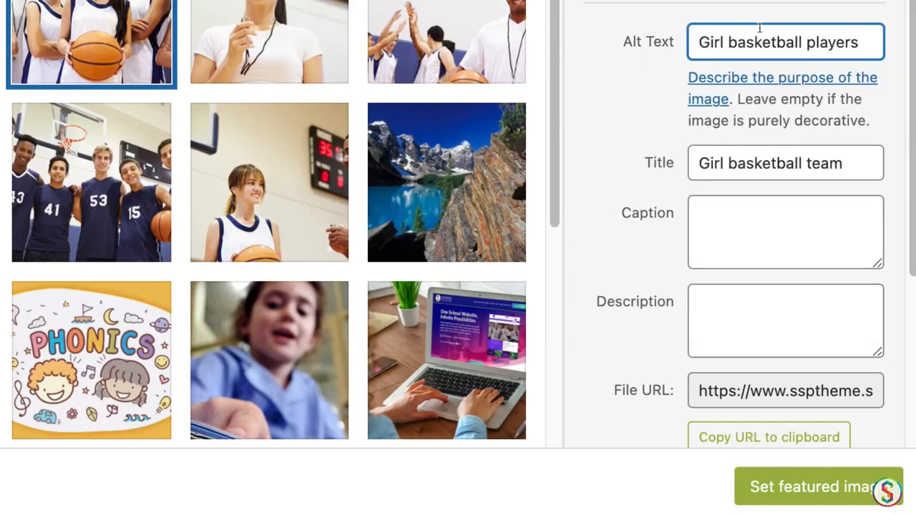
Enter the image description "Girl basketball team ready to begin a game."
left_click(767, 319)
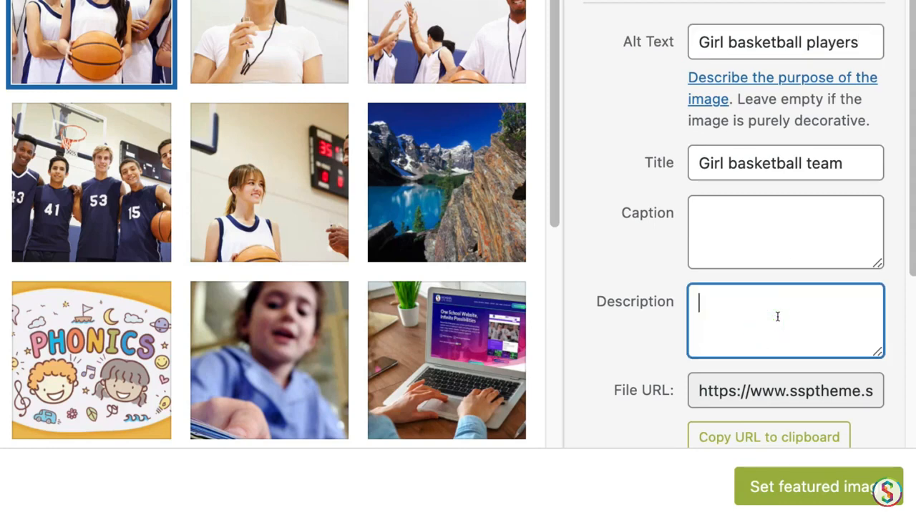
type("Girl baske")
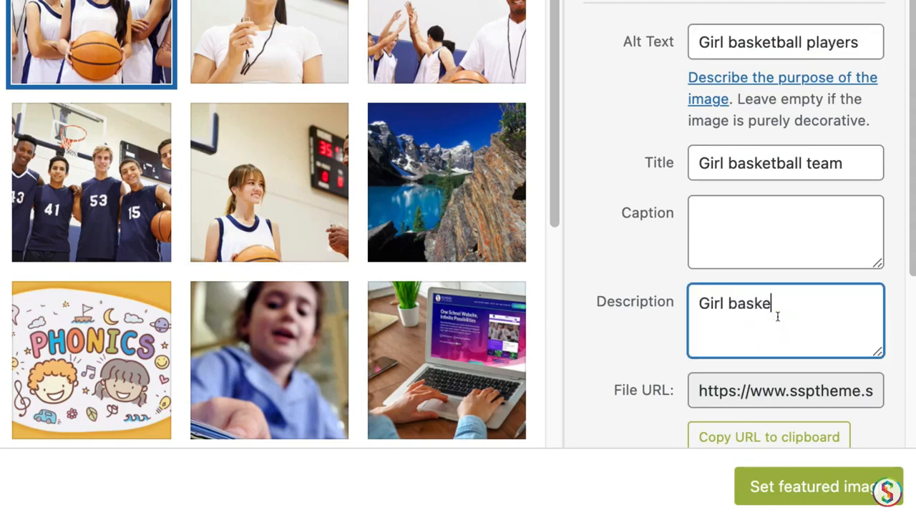
type("tball tea")
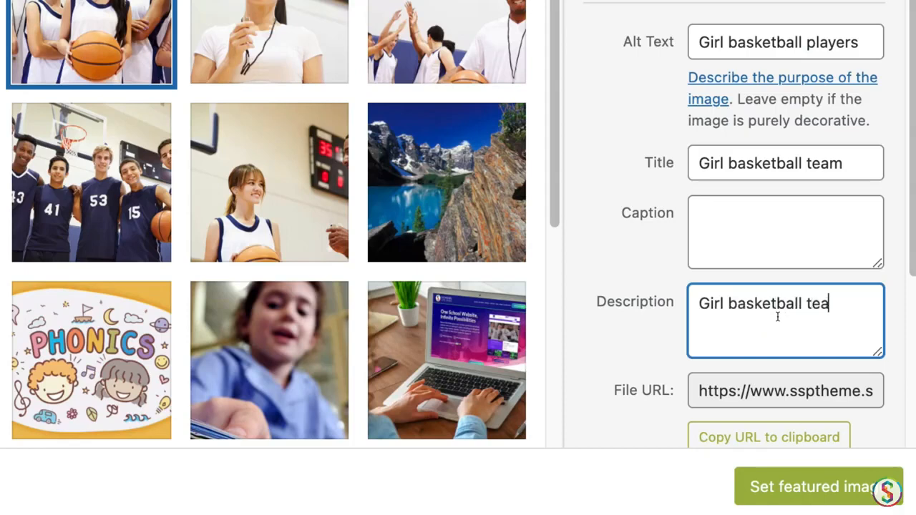
type("m ready f")
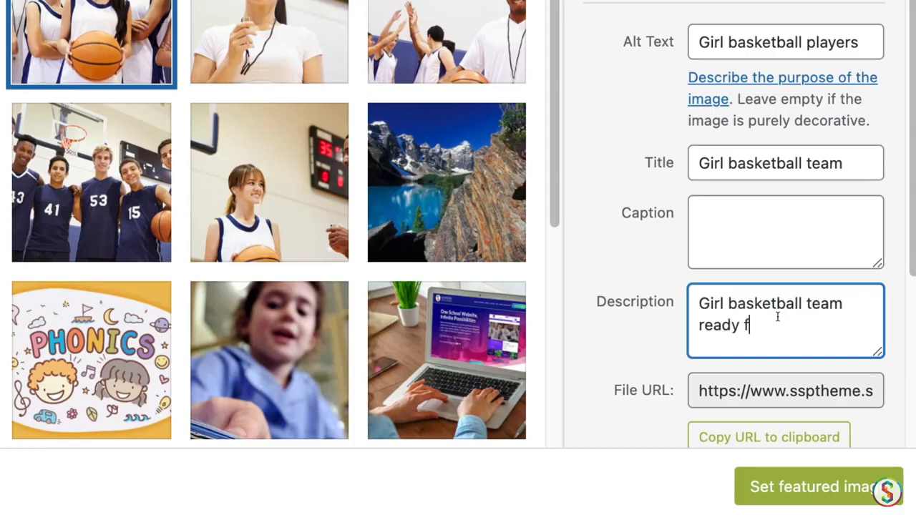
key("BackSpace")
type("to g")
type("e")
key("BackSpace")
key("BackSpace")
type("begin ")
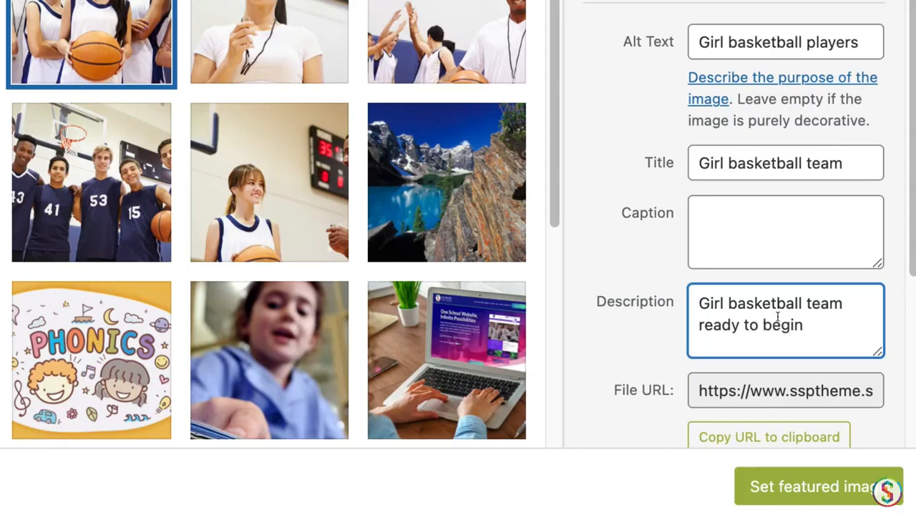
type("a game.")
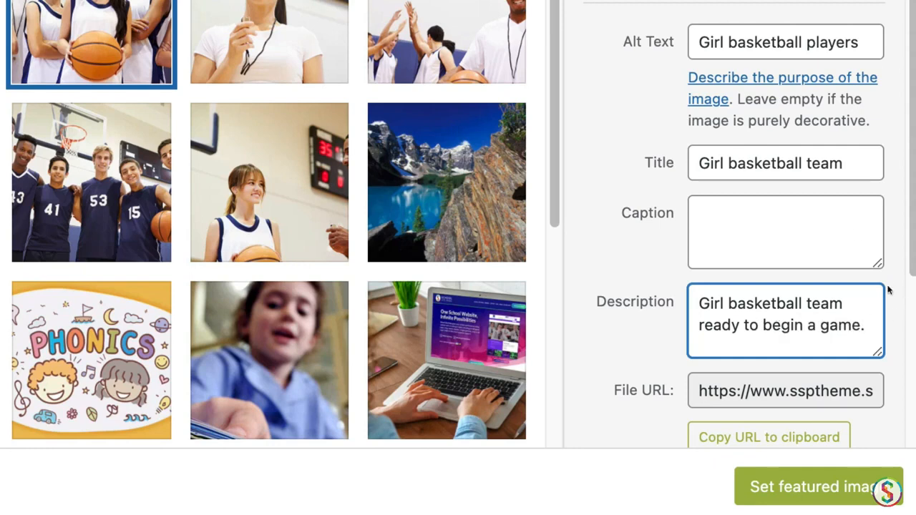
Set basketball-06.jpg as the post's featured image and expand the post's Discussion settings
left_click_drag(906, 266, 907, 385)
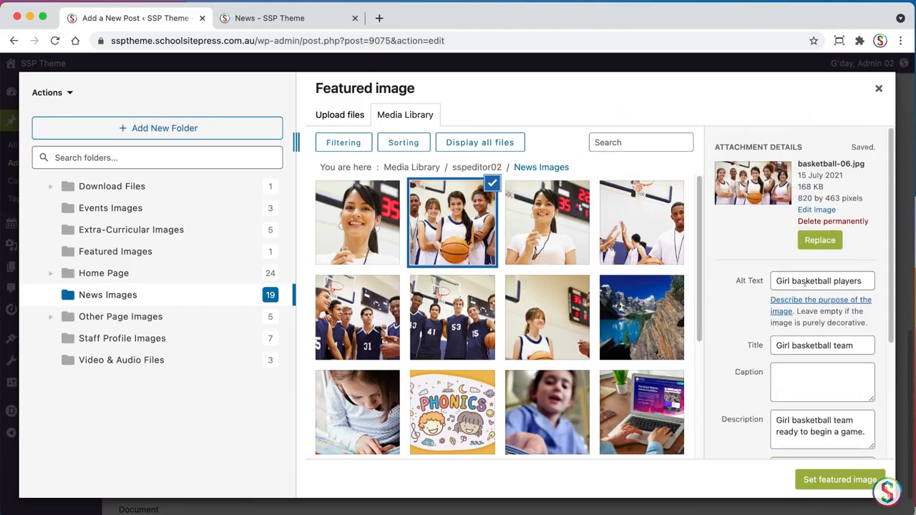
left_click(843, 483)
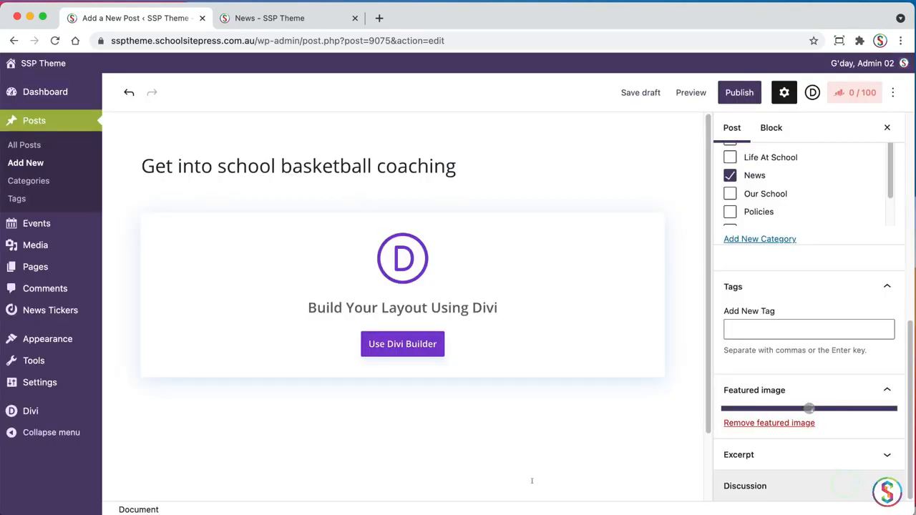
scroll(788, 429, "down", 3)
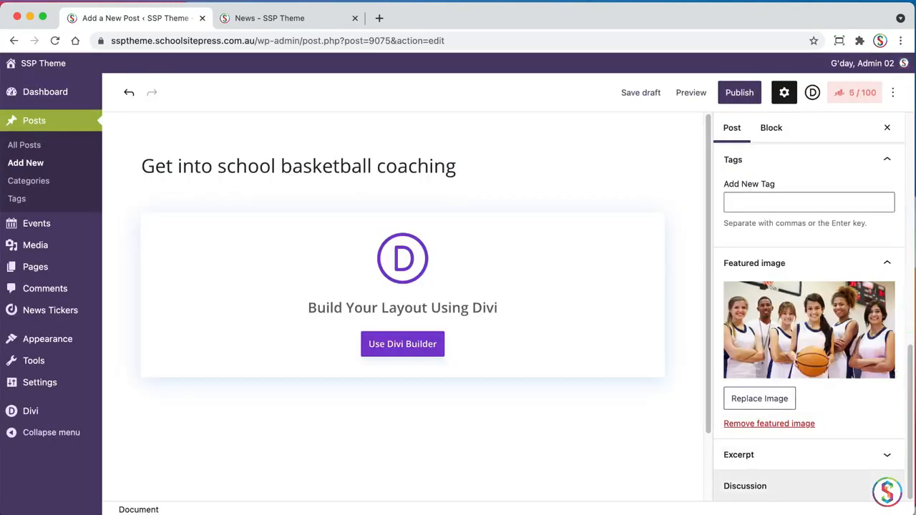
left_click(747, 486)
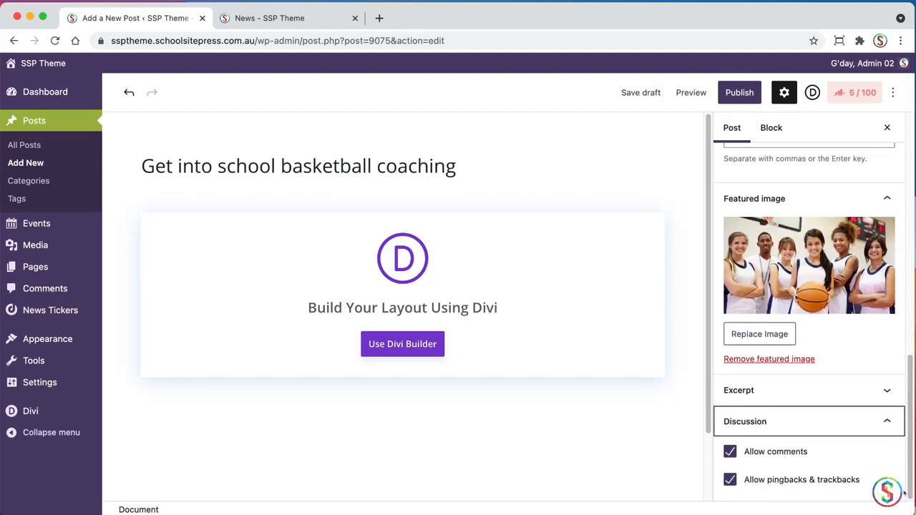
left_click_drag(909, 487, 889, 206)
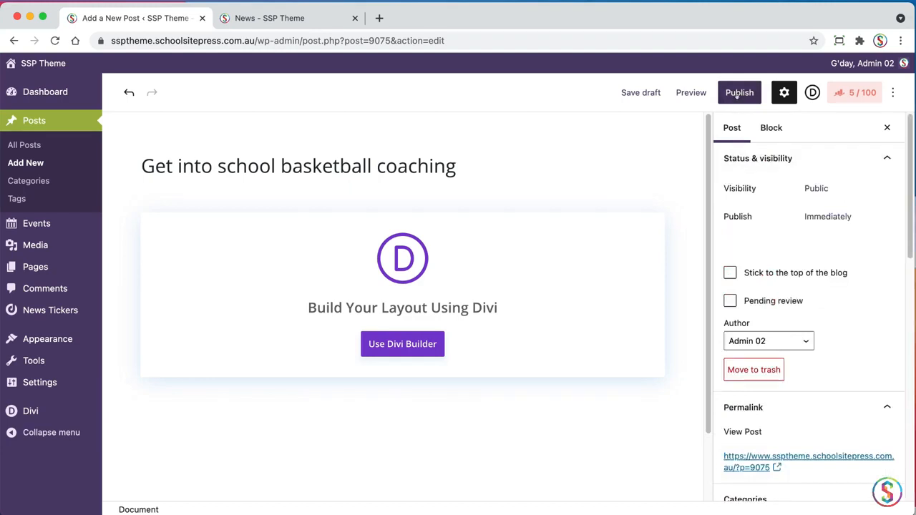
Publish the basketball coaching post and dismiss the post-publish summary
left_click(737, 94)
left_click(782, 94)
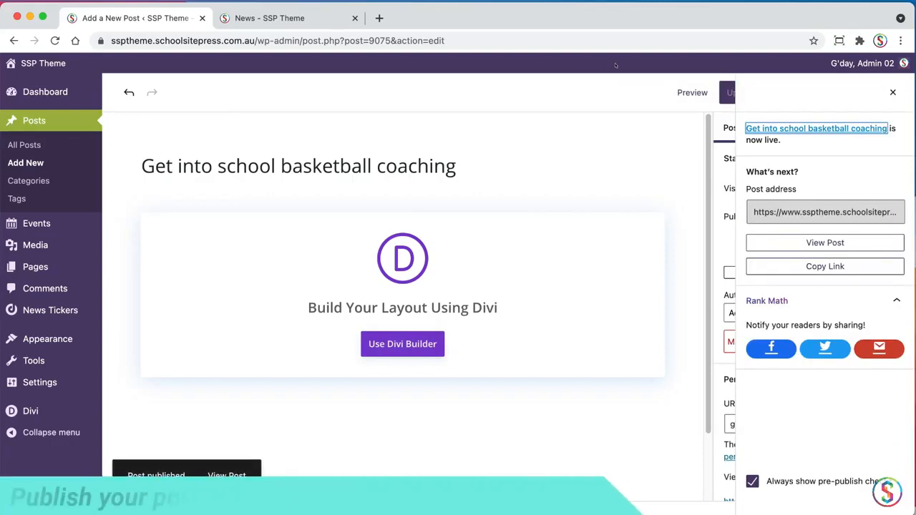
left_click(892, 92)
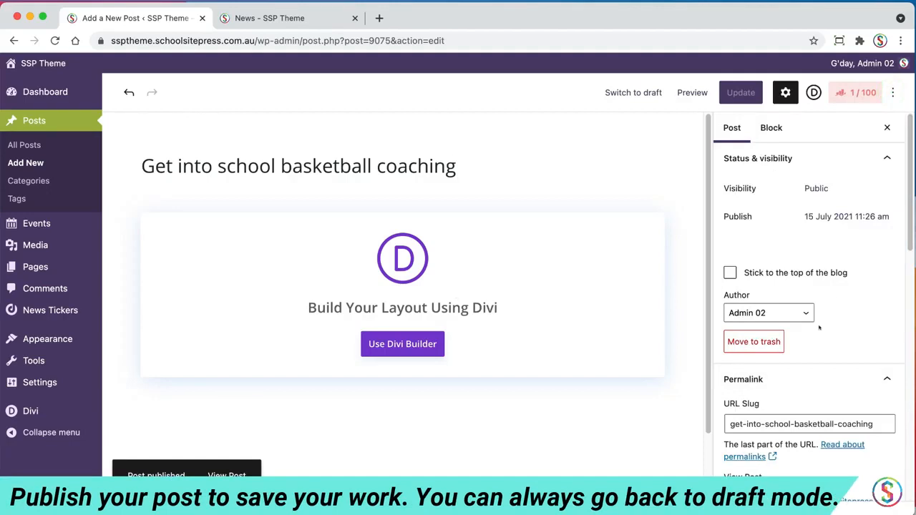
Review the post's visibility options and its publish date setting
left_click(817, 188)
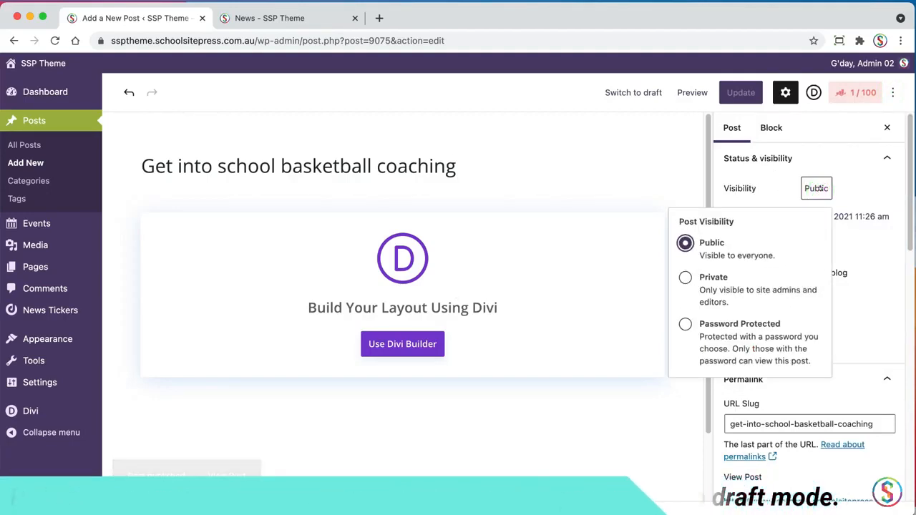
left_click(859, 184)
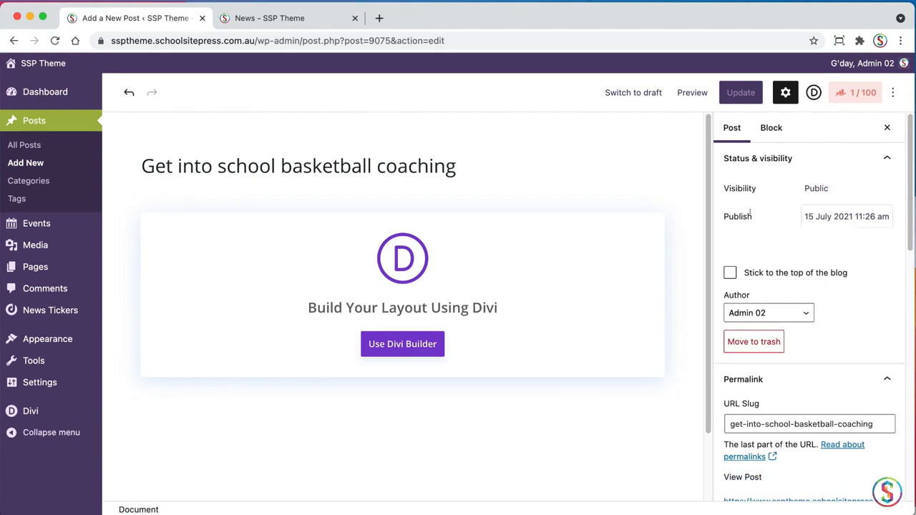
left_click(818, 216)
left_click(823, 216)
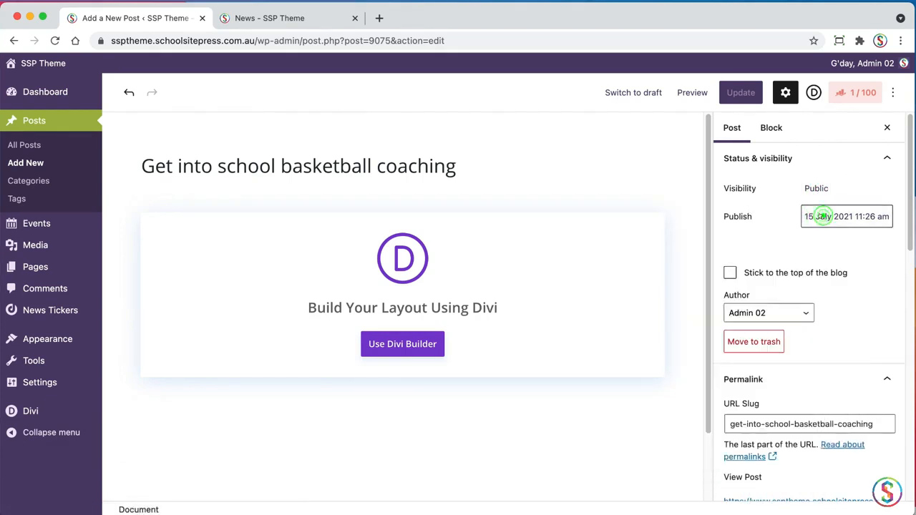
left_click(754, 246)
left_click(737, 217)
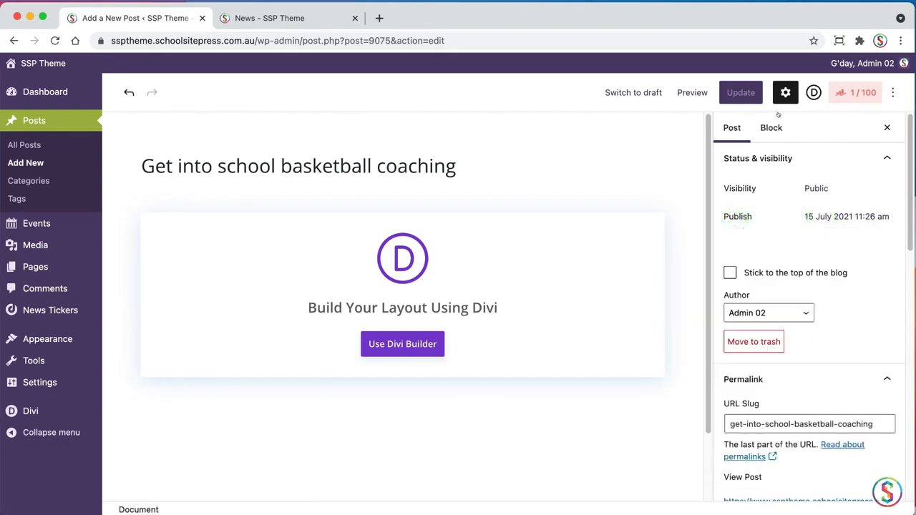
Switch the published post back to draft and confirm unpublishing it
left_click(622, 94)
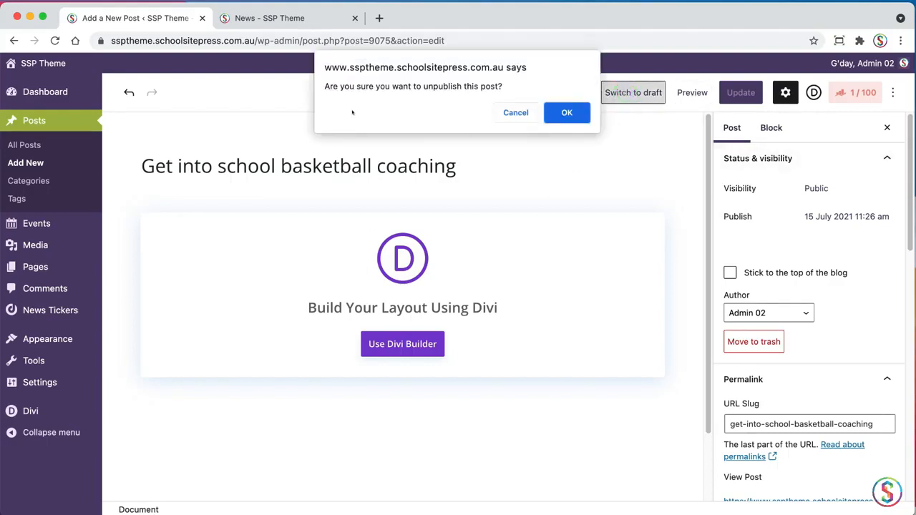
left_click(566, 113)
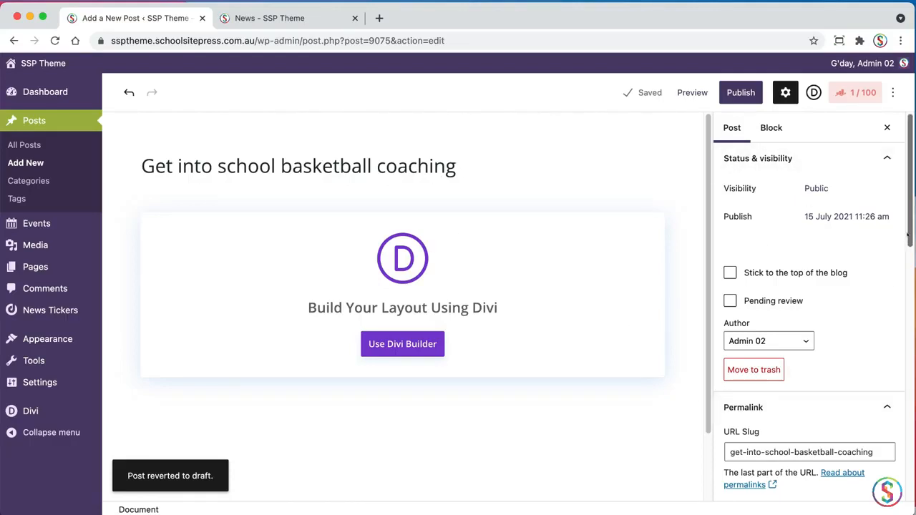
Look over the post settings, launch the Divi Builder for the post and insert a single-column row
scroll(909, 235, "down", 2)
left_click_drag(909, 236, 886, 467)
scroll(886, 467, "down", 2)
scroll(884, 429, "up", 10)
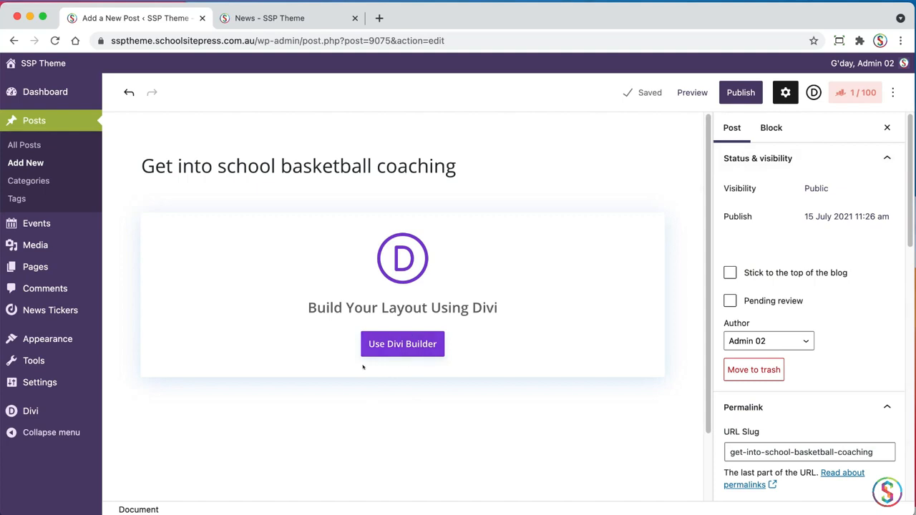
left_click(396, 345)
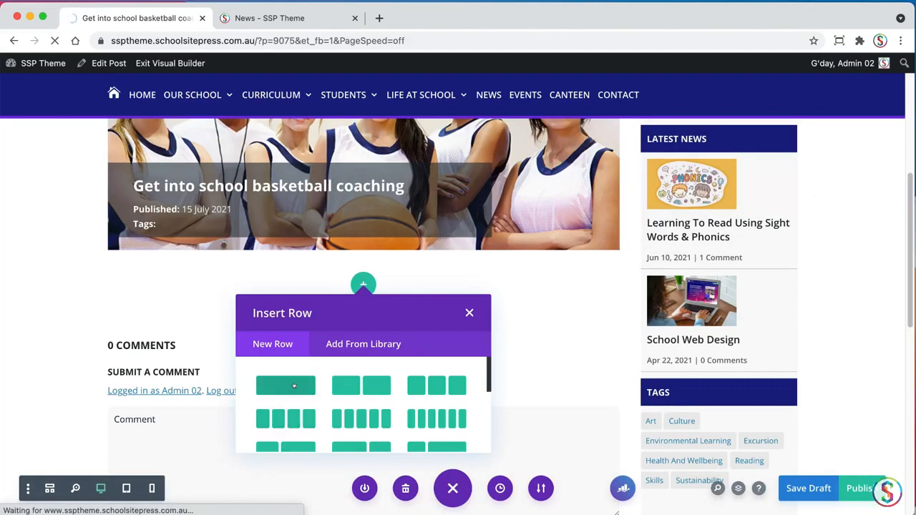
left_click(291, 385)
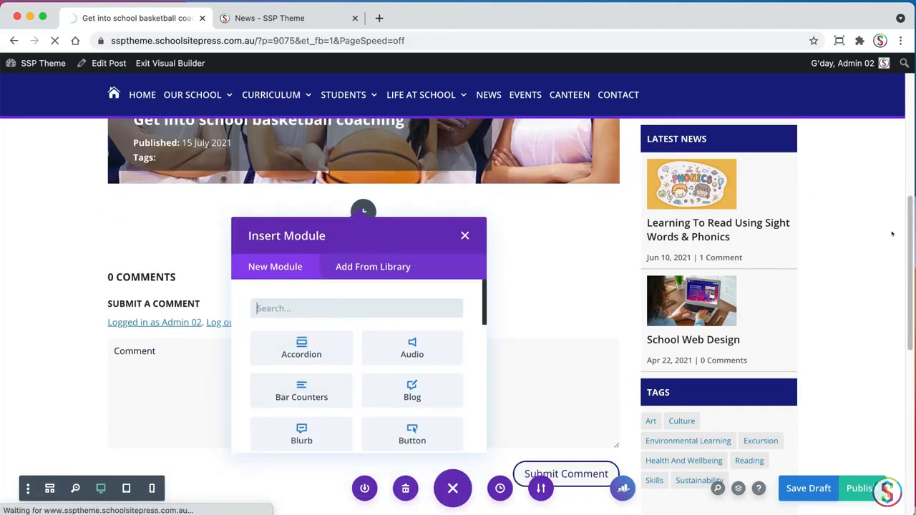
Restore the browser backup of the post and insert a Text module into the empty row
left_click_drag(909, 223, 903, 181)
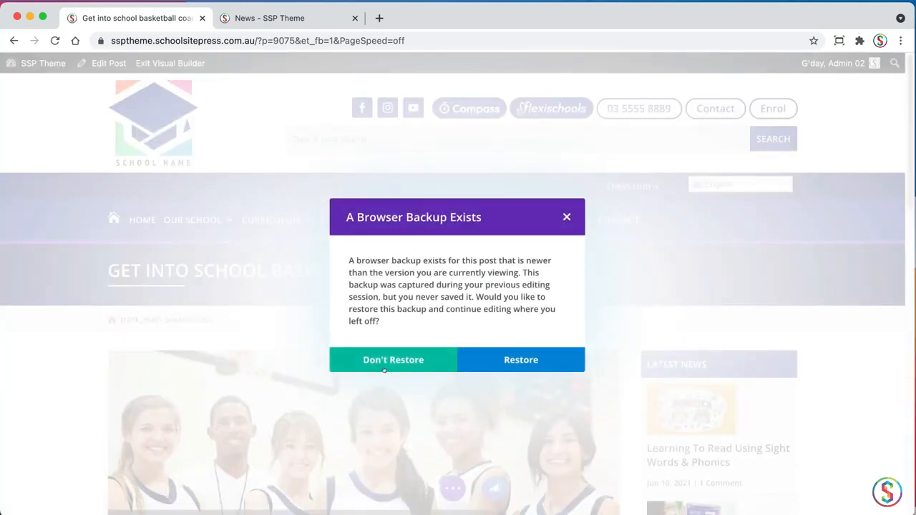
left_click(515, 362)
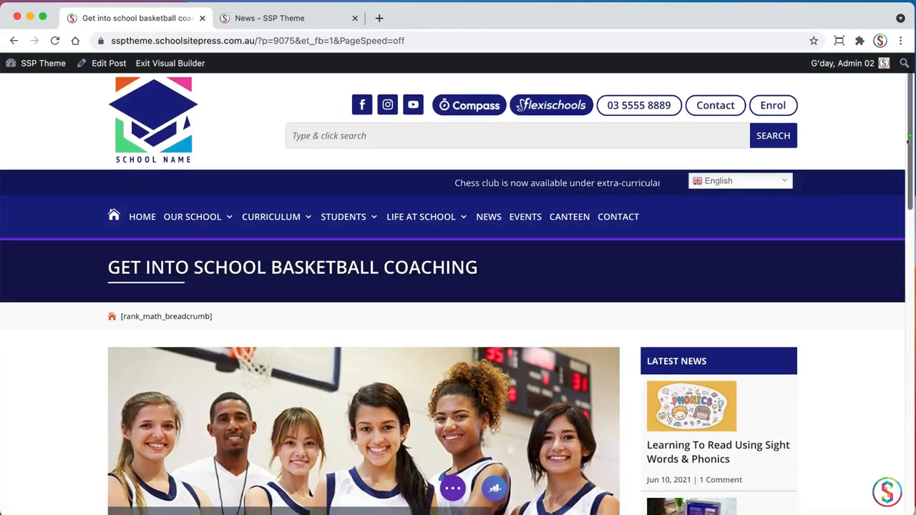
scroll(880, 208, "down", 4)
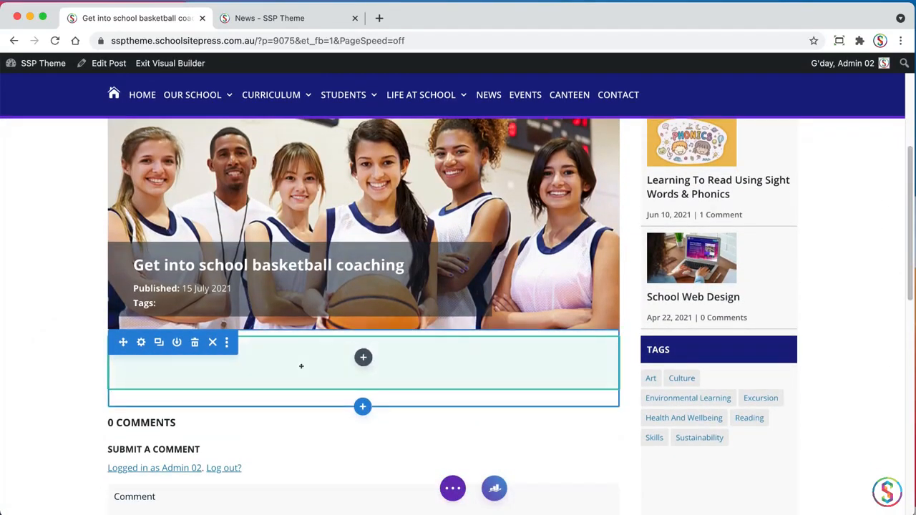
left_click(362, 357)
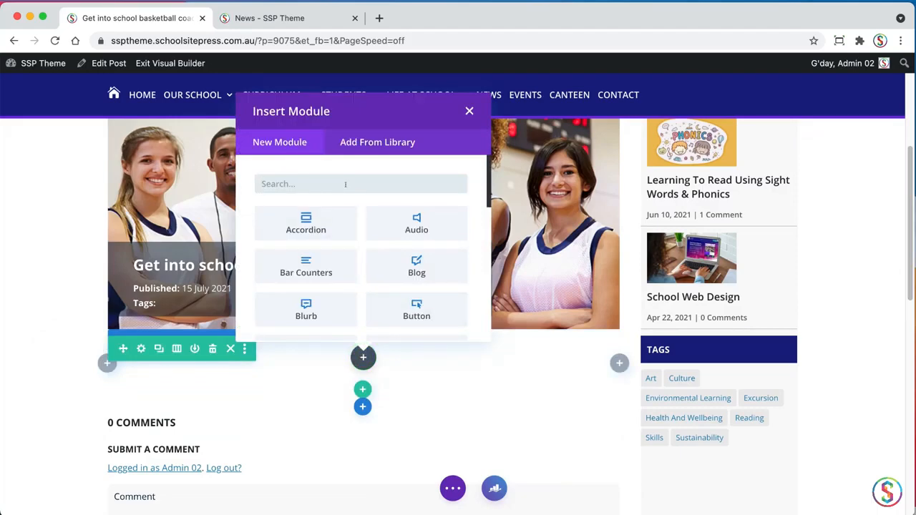
type("text")
left_click(314, 226)
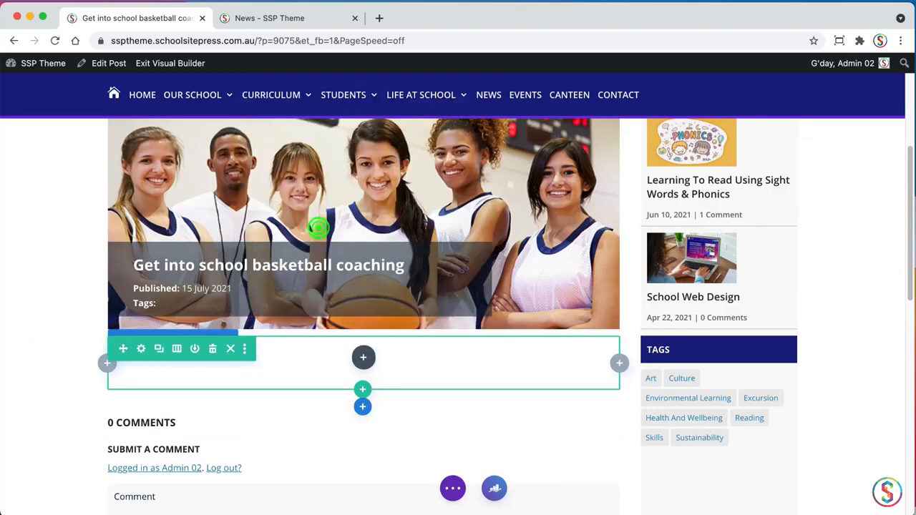
Replace the module's placeholder text with the introductory paragraph copied from the basketball coaching document in TextEdit
key("super+Tab")
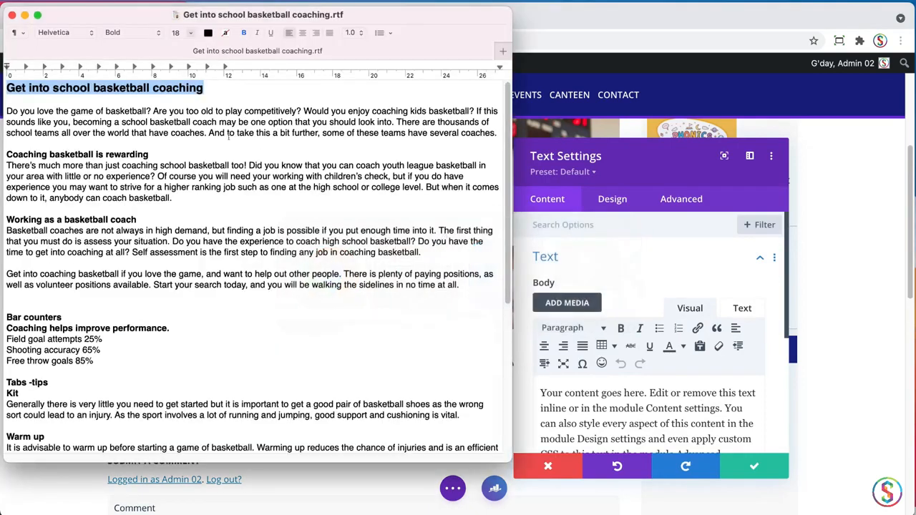
left_click(115, 134)
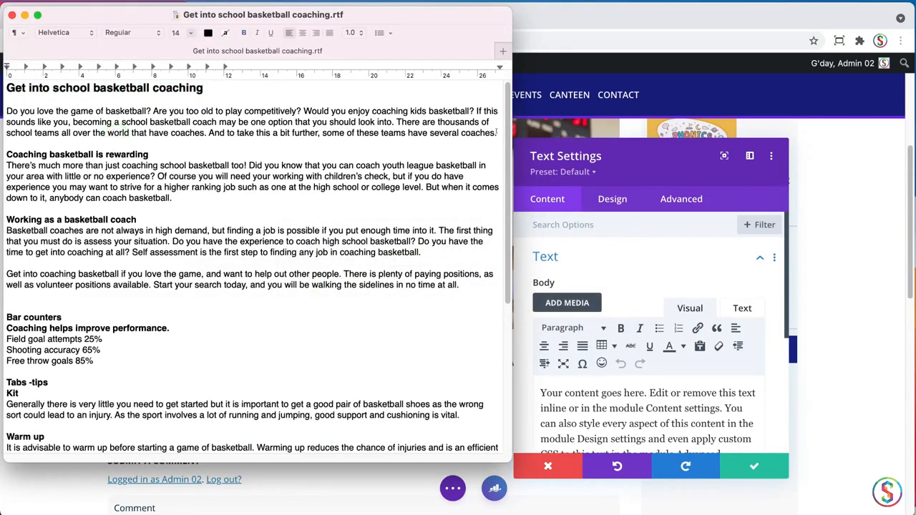
left_click_drag(496, 132, 7, 112)
left_click(364, 151)
left_click_drag(496, 132, 6, 111)
key("super+c")
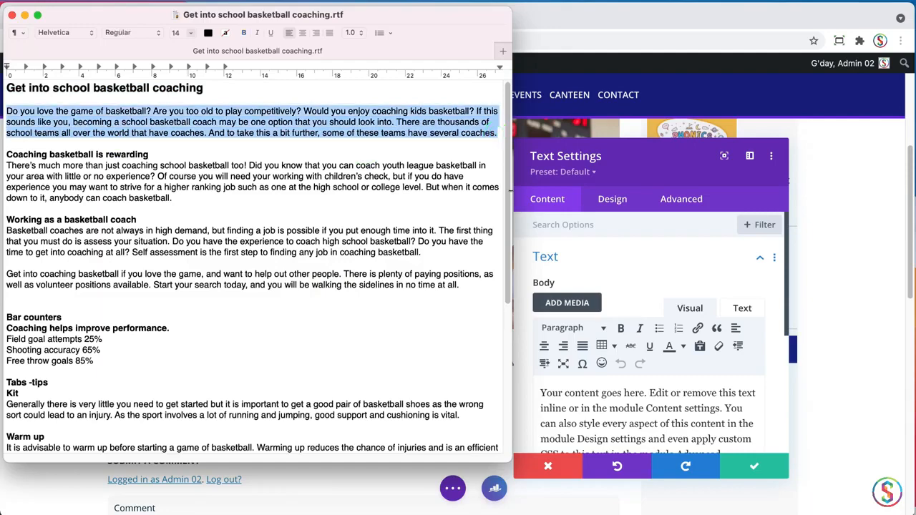
left_click(622, 394)
triple_click(606, 395)
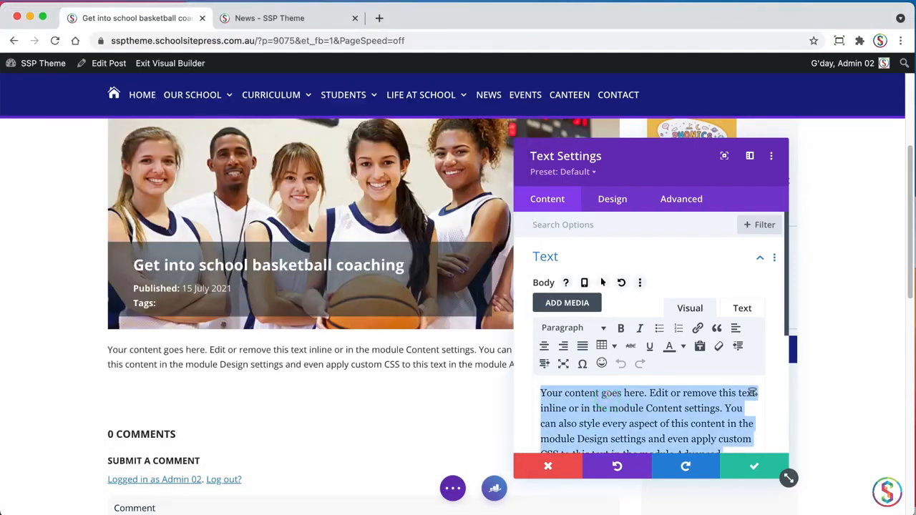
key("super+v")
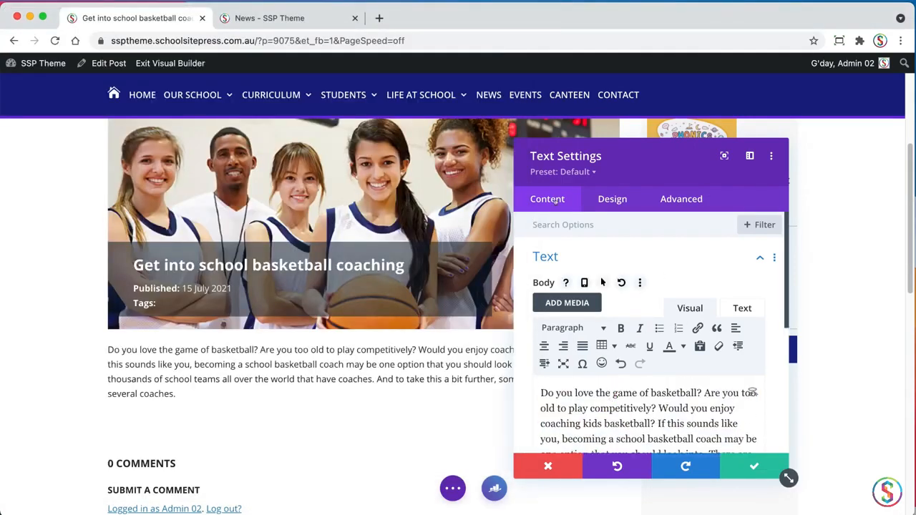
Give the text module the admin label "Intro Text" and save its settings
left_click(546, 256)
left_click_drag(519, 164, 622, 155)
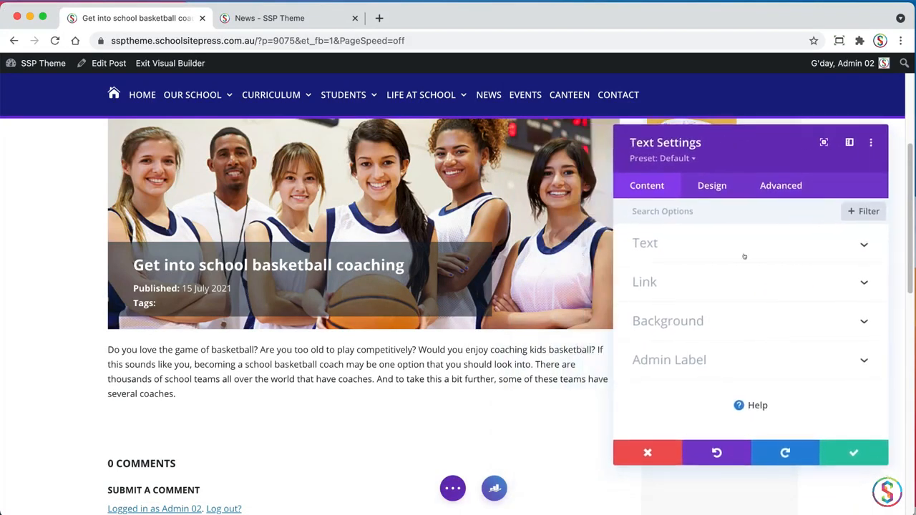
left_click(666, 365)
left_click(669, 353)
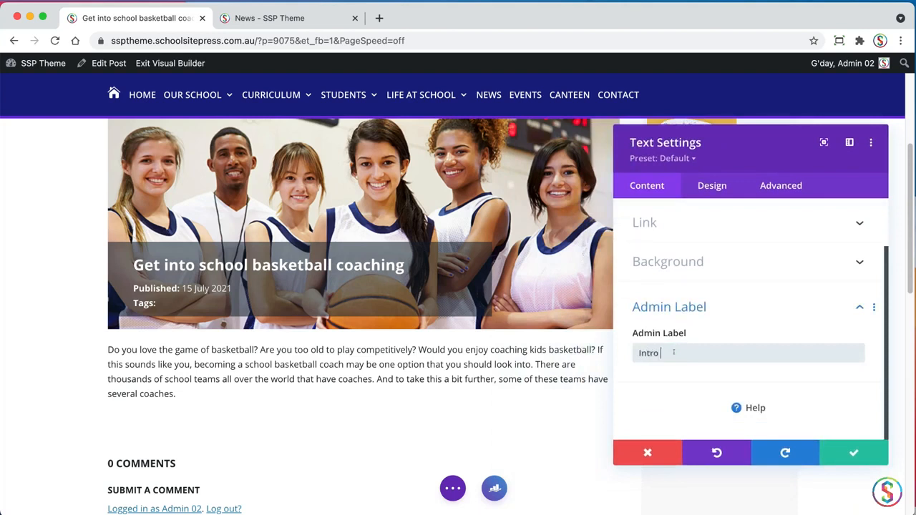
type("Intro Text")
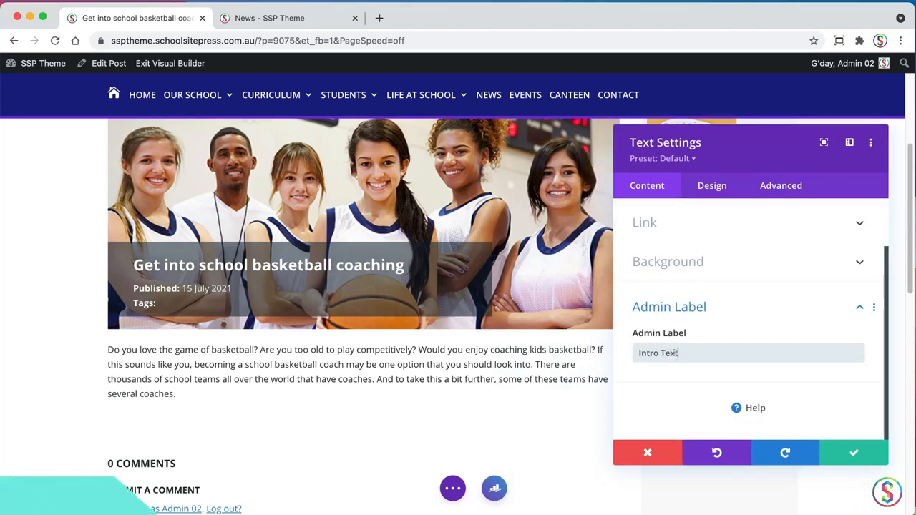
left_click(851, 453)
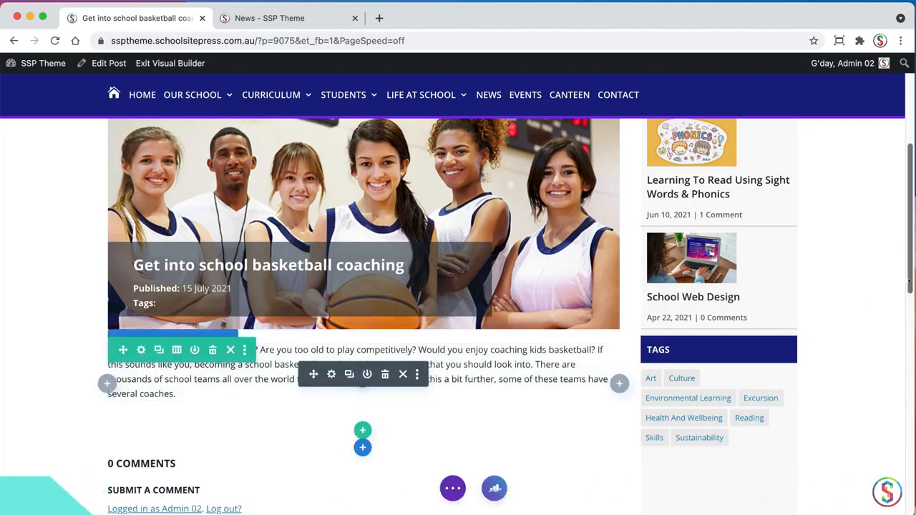
Switch the Divi Builder to wireframe view and save the layout
scroll(319, 334, "down", 2)
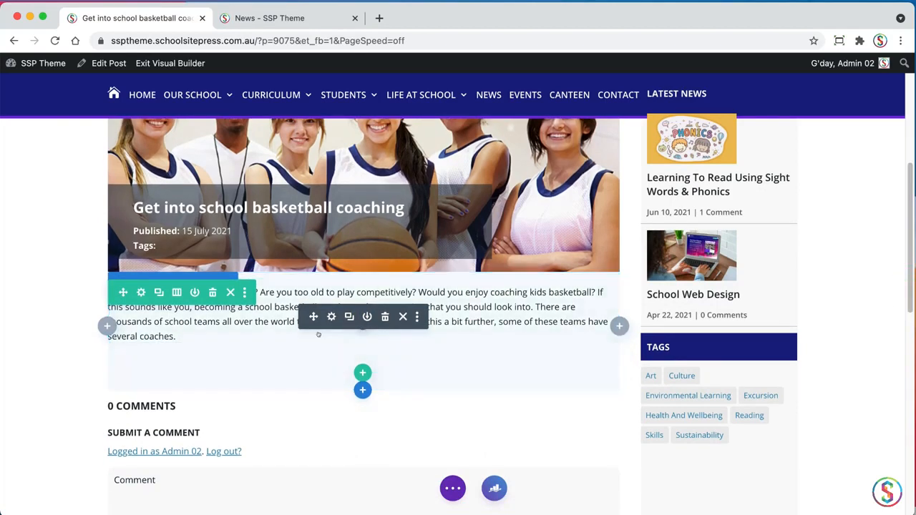
left_click(38, 348)
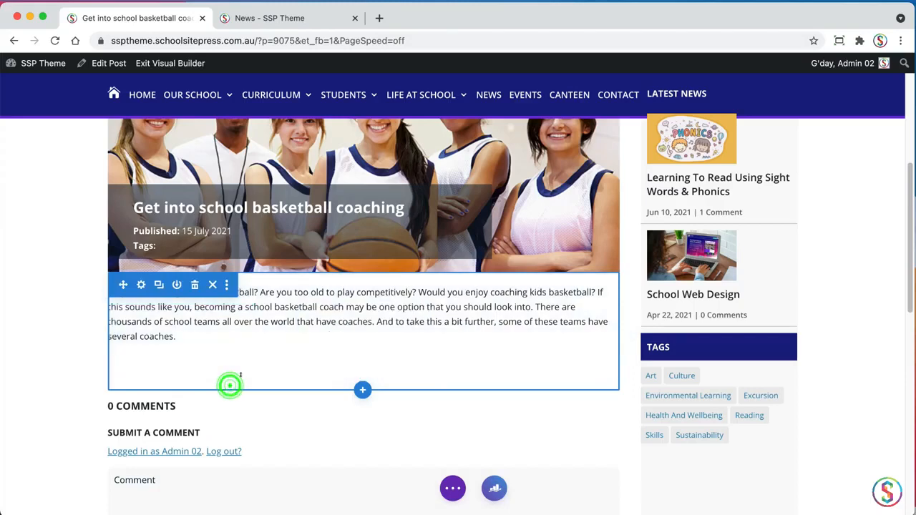
left_click(349, 316)
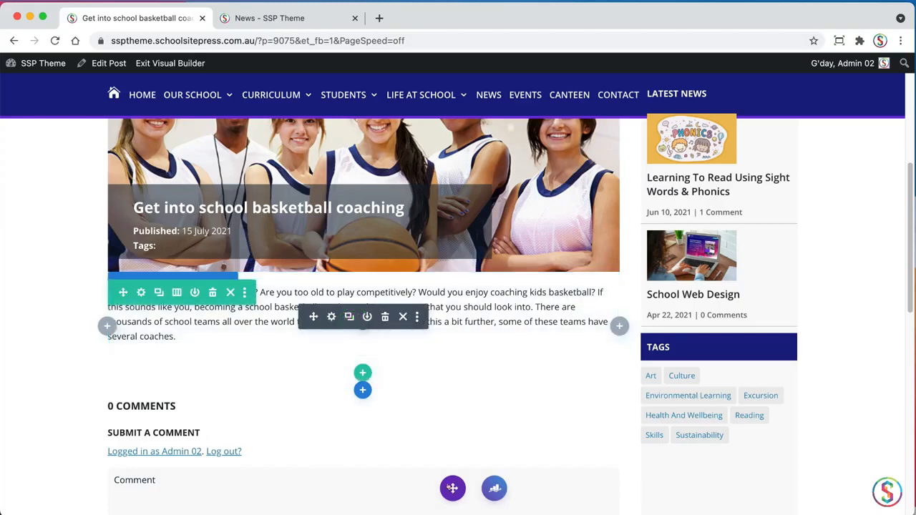
left_click(453, 488)
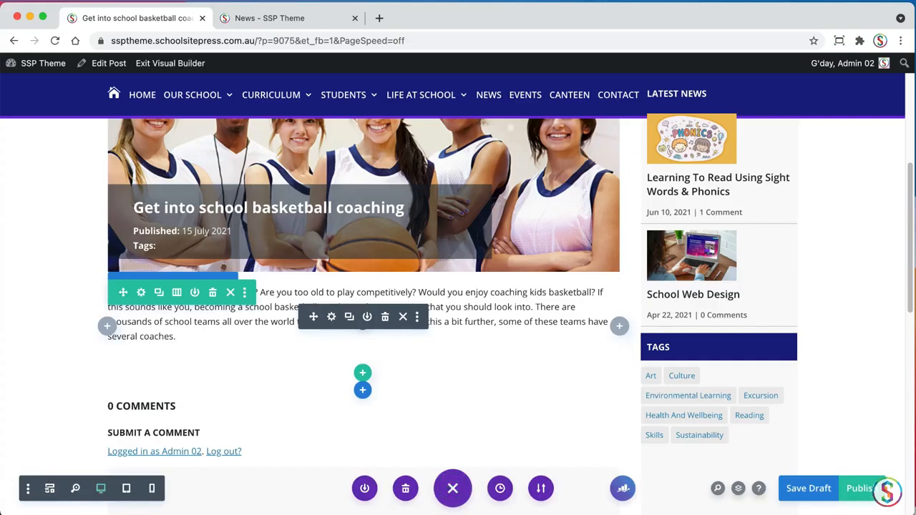
left_click(50, 488)
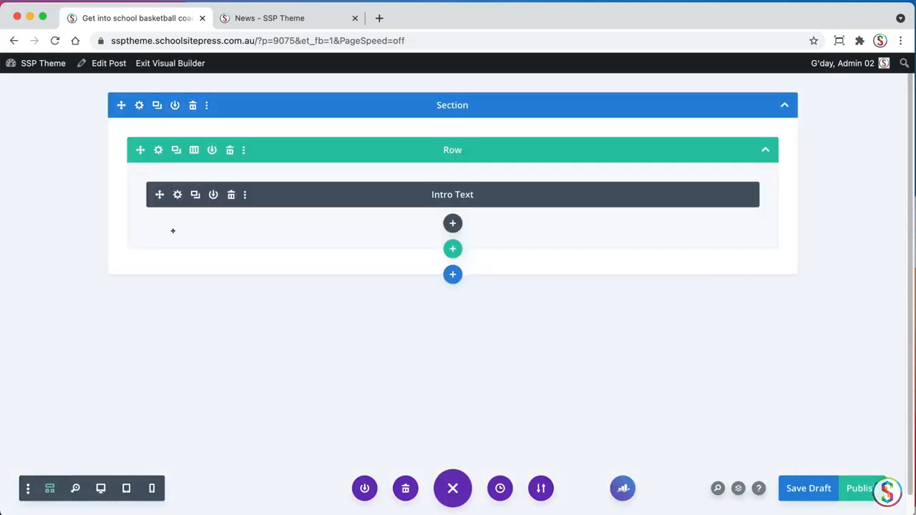
key("super+s")
Insert a second Text module below the Intro Text module
left_click(451, 222)
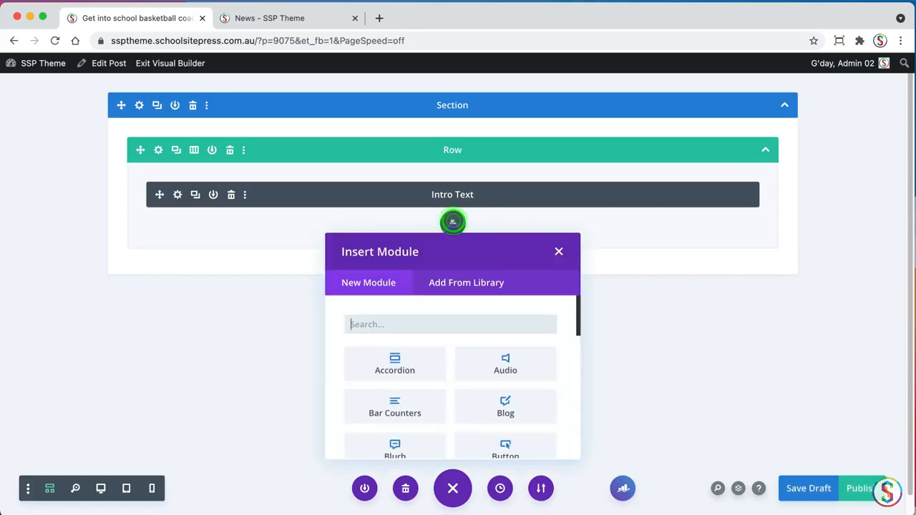
type("text")
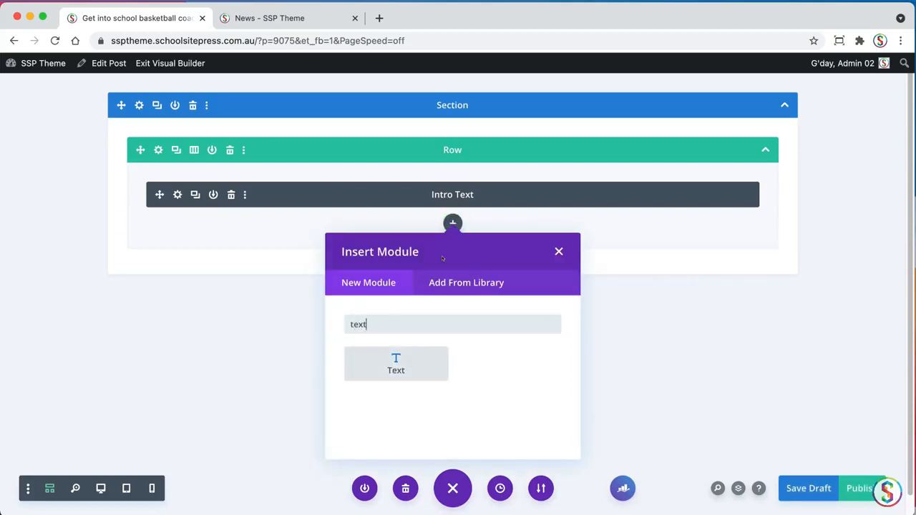
left_click(401, 357)
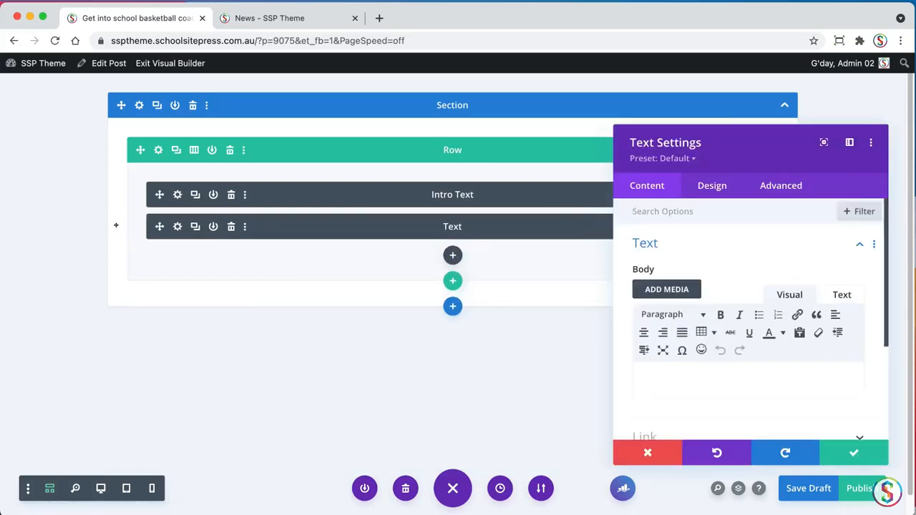
Copy the heading "Coaching basketball is rewarding" from the TextEdit document into the new module's admin label
key("super+Tab")
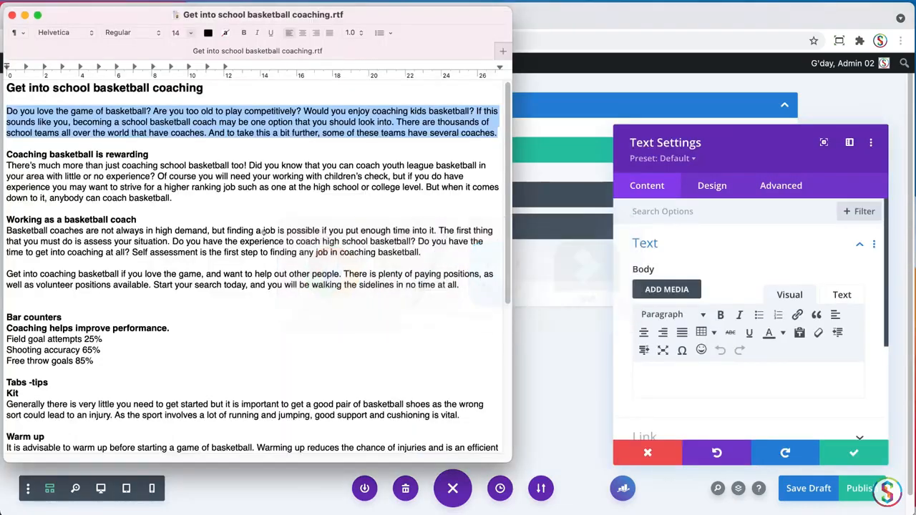
left_click(146, 175)
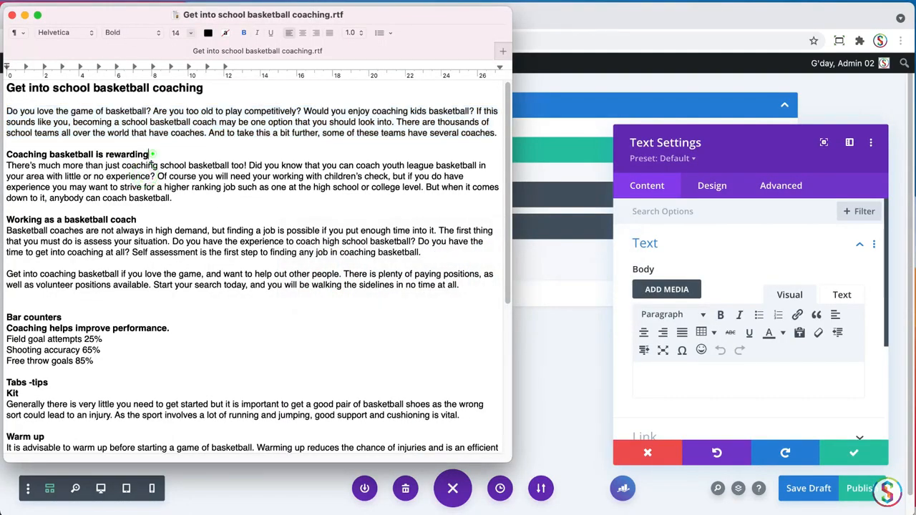
triple_click(151, 153)
key("super+c")
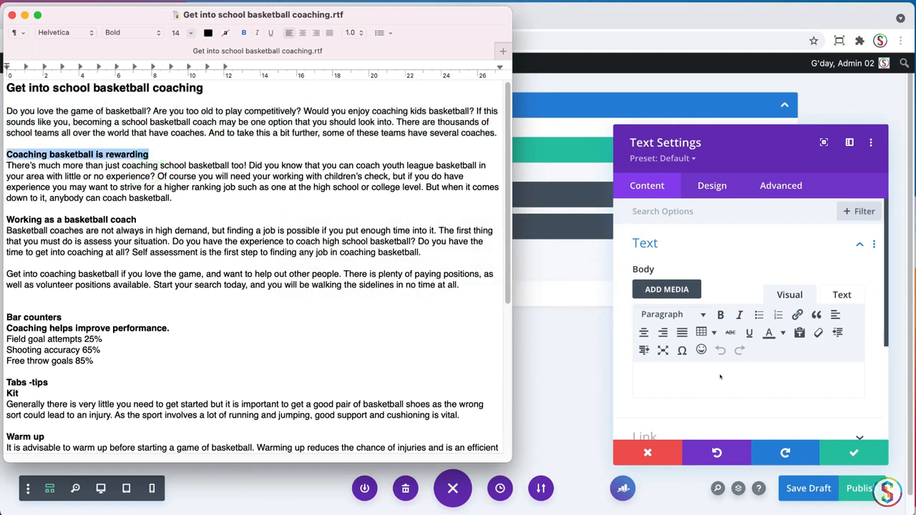
left_click(720, 376)
left_click(645, 243)
left_click(679, 363)
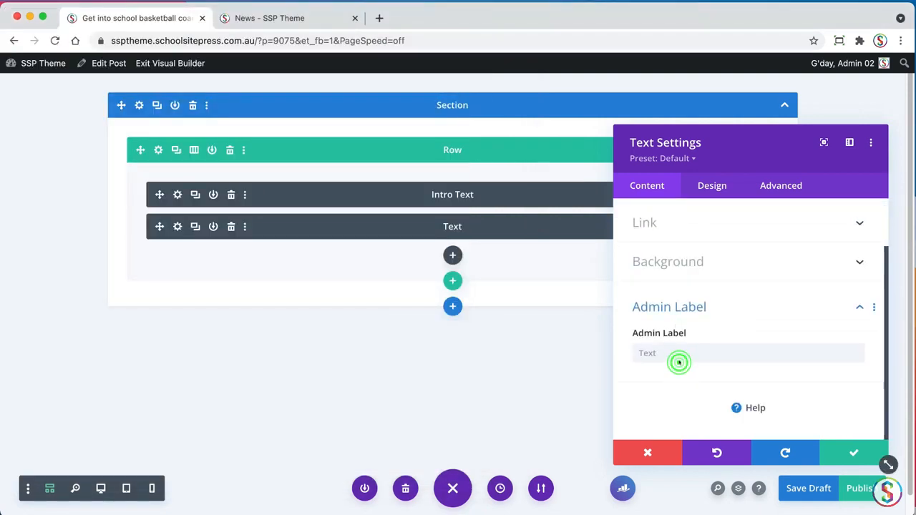
key("super+v")
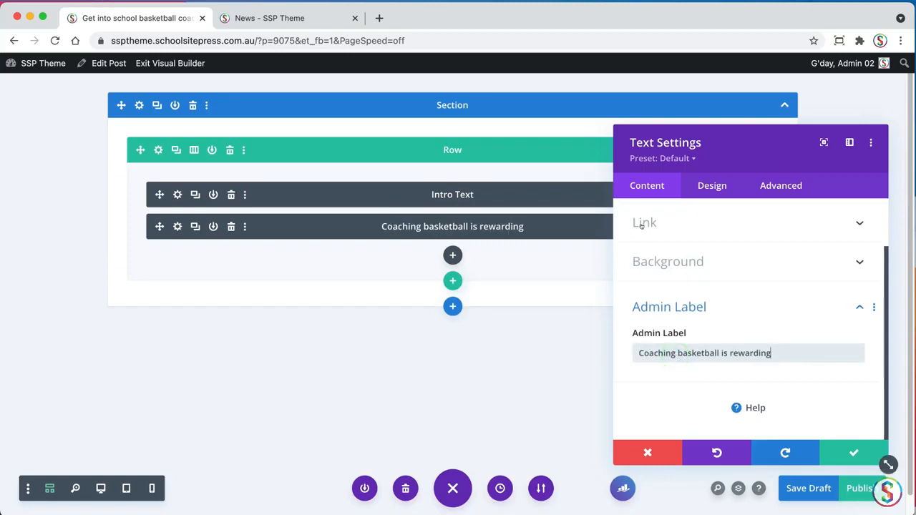
Fill the new module's body with the paragraph under "Coaching basketball is rewarding" copied from the TextEdit document
scroll(885, 263, "up", 2)
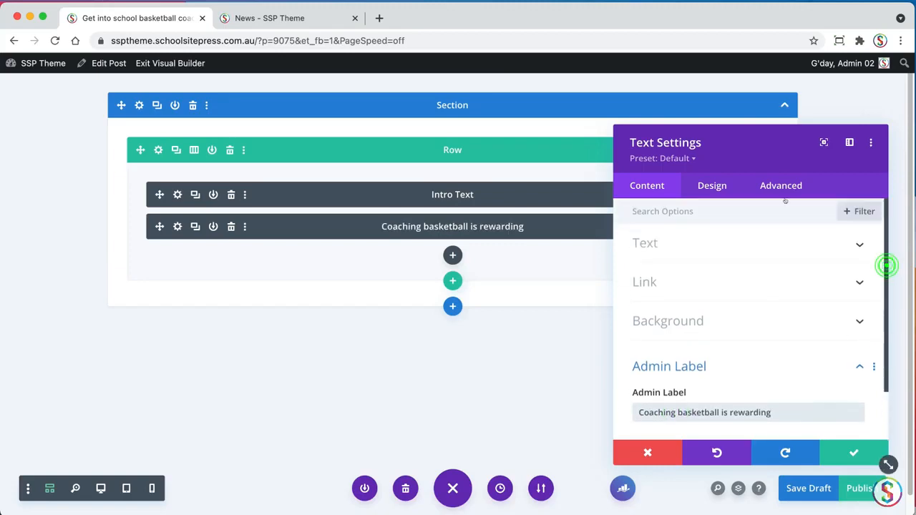
left_click(644, 243)
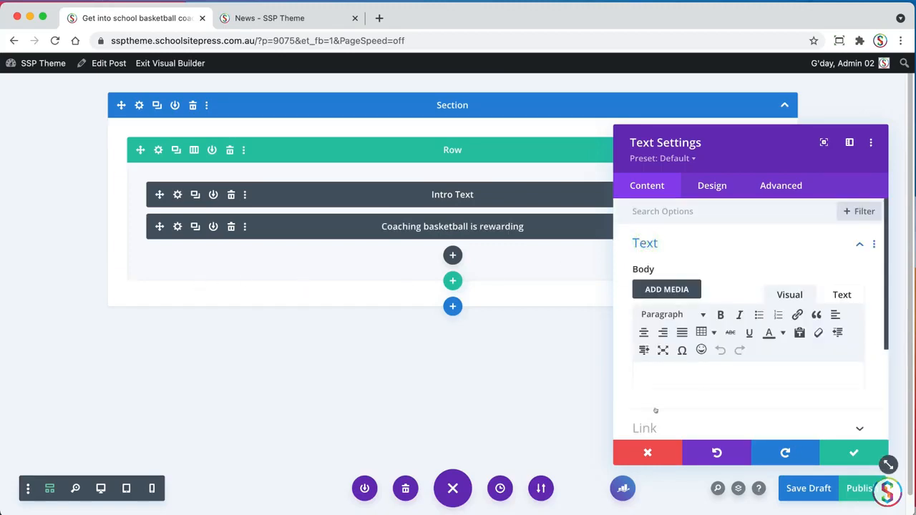
key("super+Tab")
triple_click(181, 195)
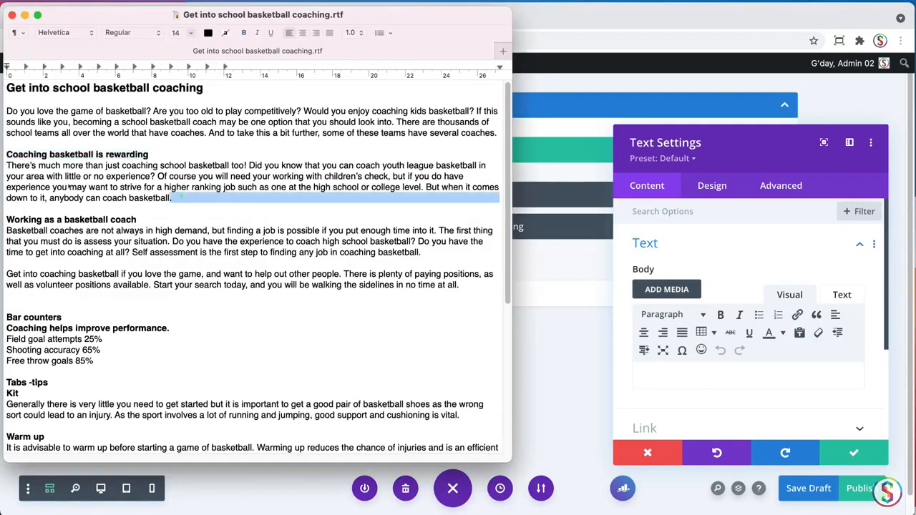
key("super+c")
key("super+Tab")
left_click(720, 372)
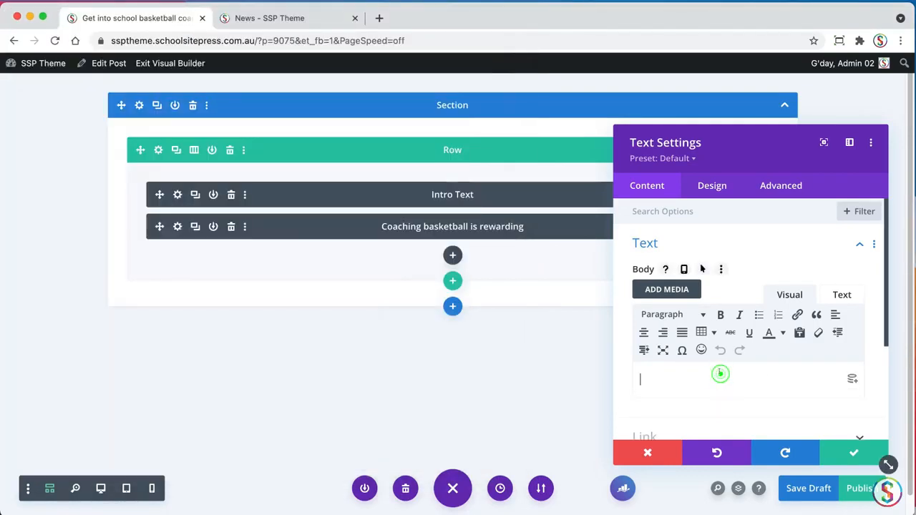
key("super+v")
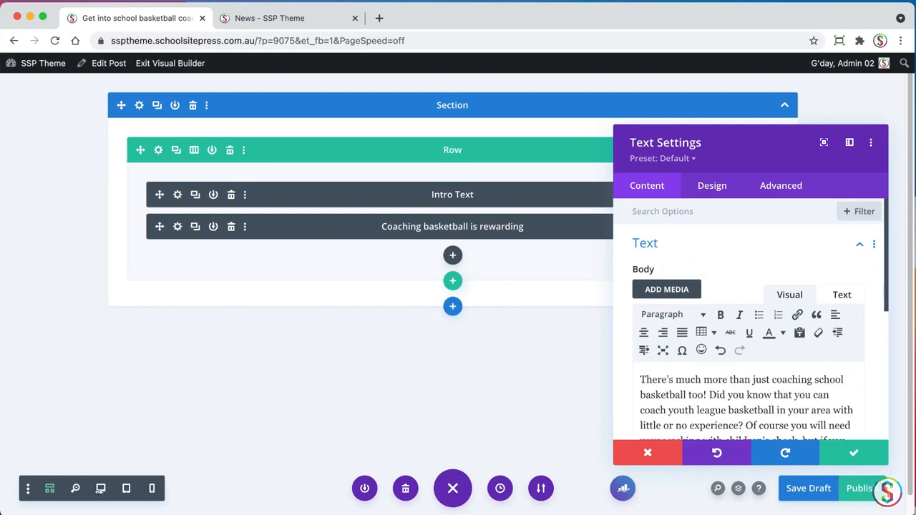
Switch the builder to desktop view and check how both text modules appear below the featured image
left_click(100, 489)
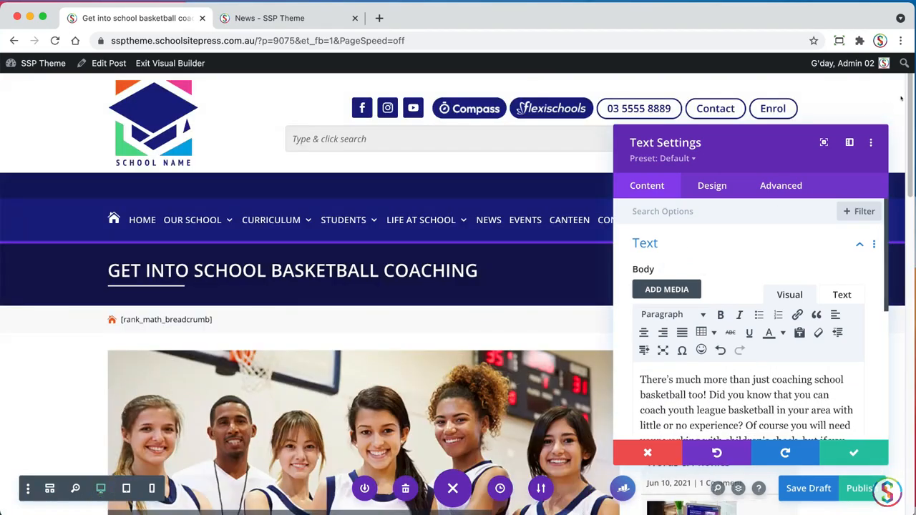
scroll(264, 321, "down", 10)
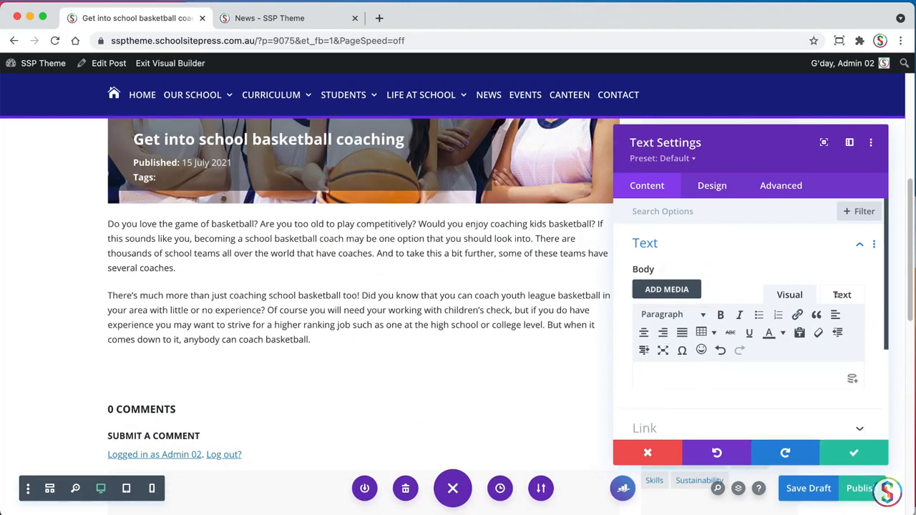
scroll(879, 340, "down", 2)
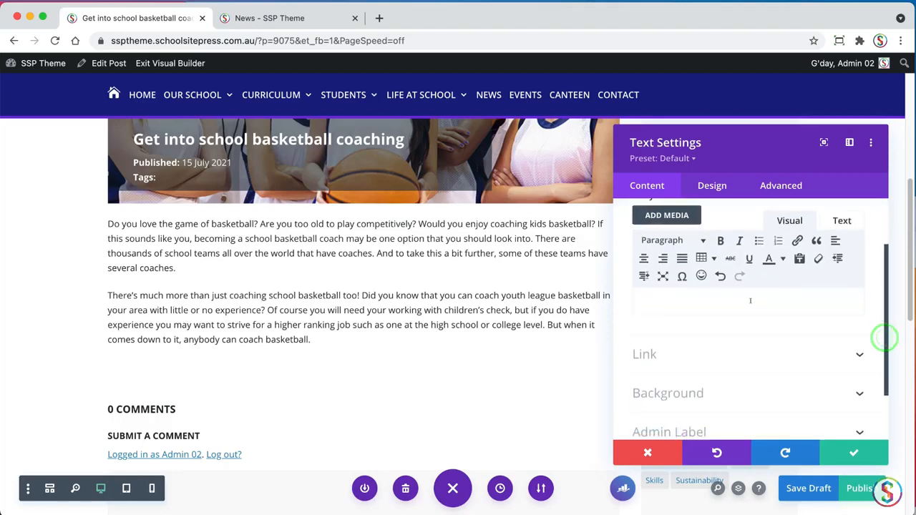
Save the second Text module, reopen its settings and add an empty line above its body paragraph
left_click(752, 302)
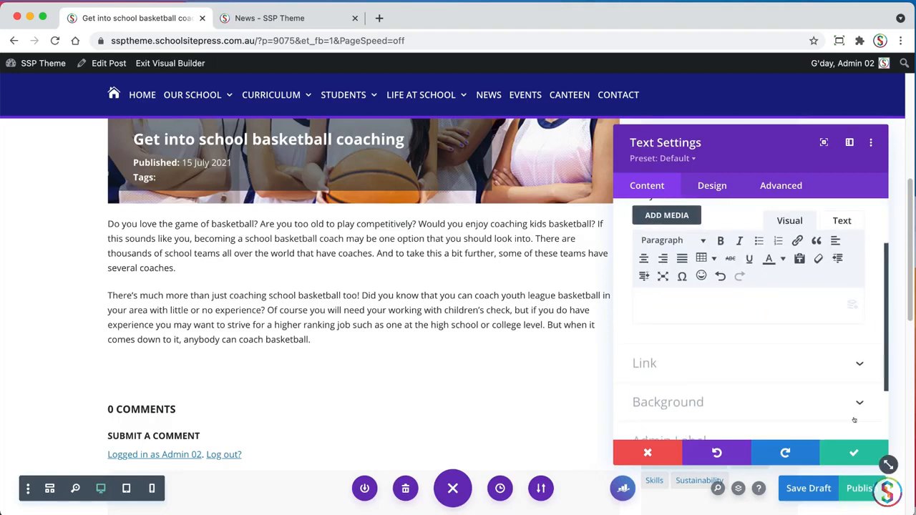
left_click(853, 453)
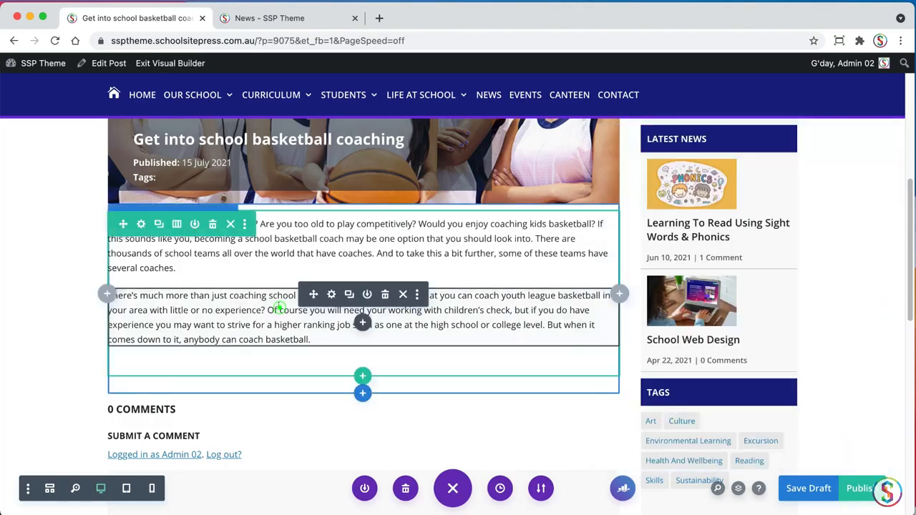
left_click(331, 295)
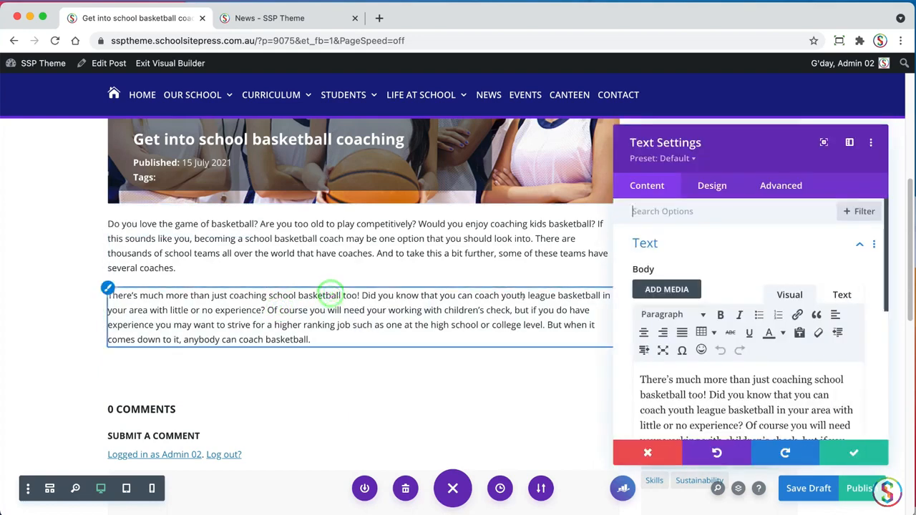
left_click(639, 379)
key("Return")
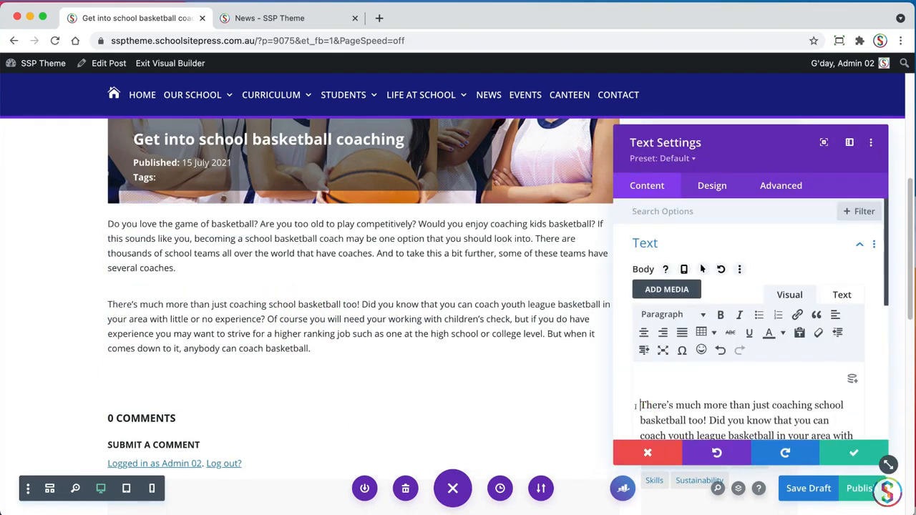
left_click(650, 369)
Copy the heading "Coaching basketball is rewarding" from the TextEdit document into the empty first line of the body as unformatted text
key("super+Tab")
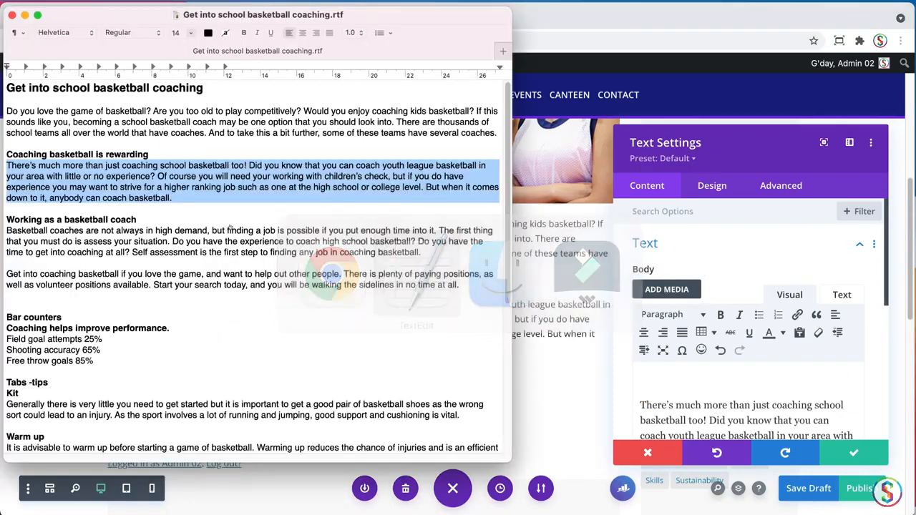
triple_click(151, 154)
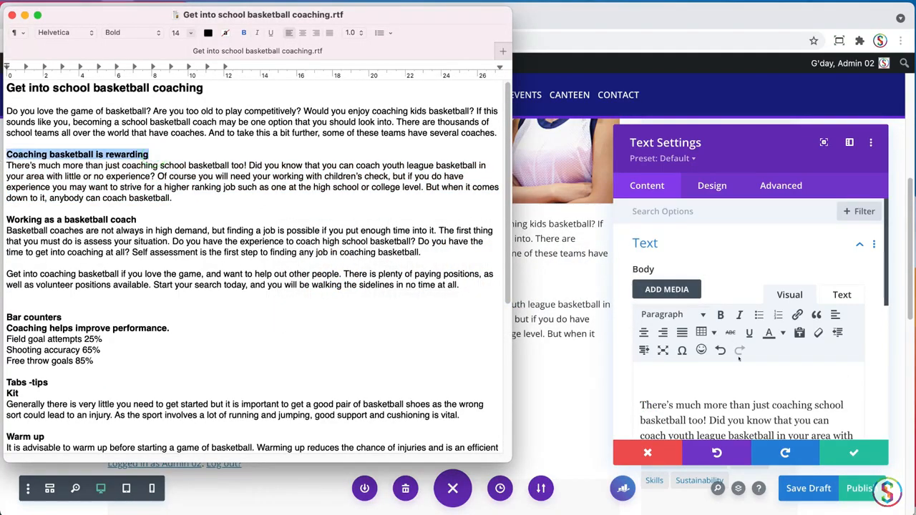
left_click(677, 375)
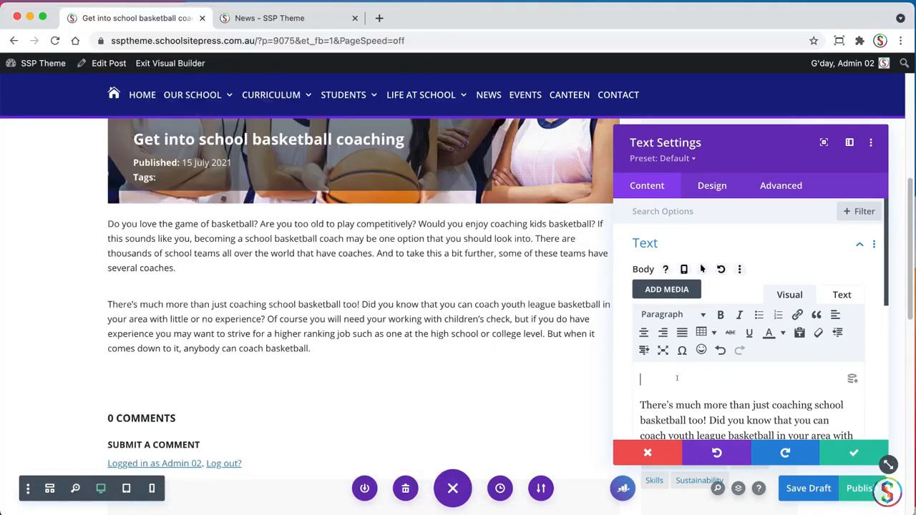
type("Coaching basketball is rewarding")
key("super+z")
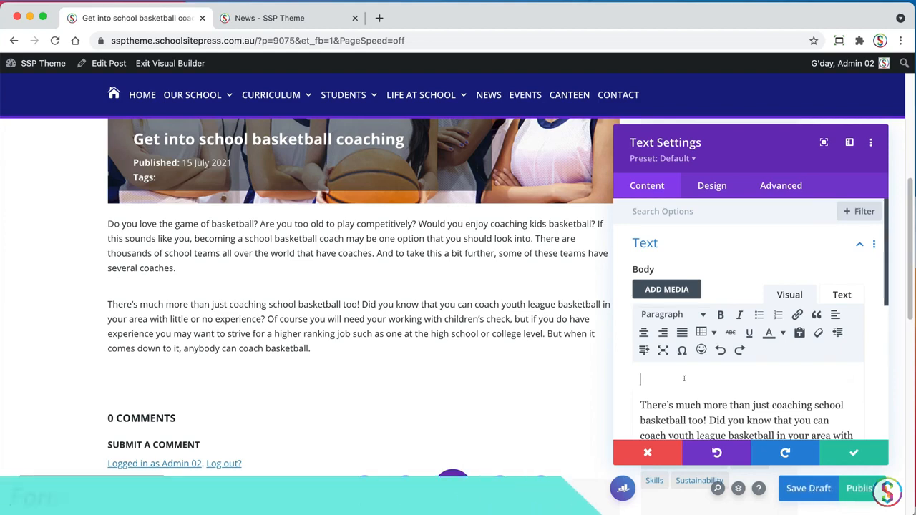
type("Coaching basketball is rewarding")
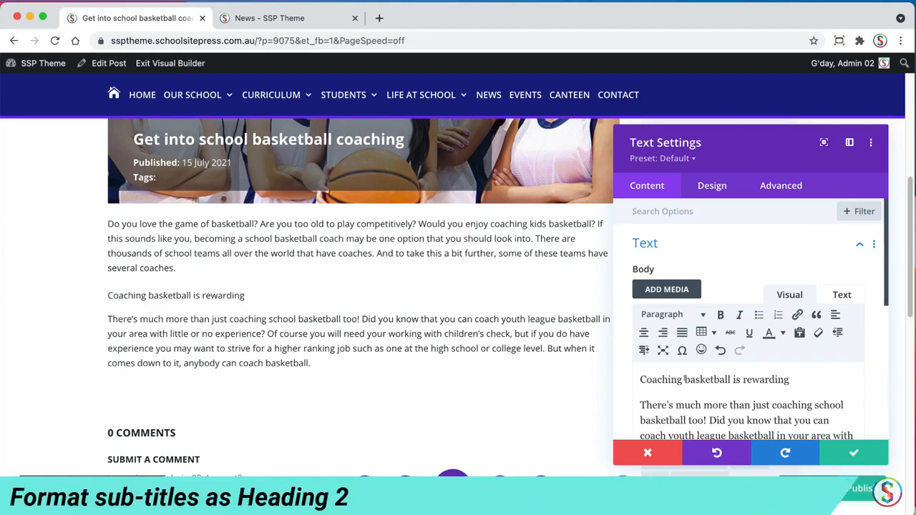
Format the line "Coaching basketball is rewarding" as Heading 2 and save the module
left_click_drag(789, 379, 633, 382)
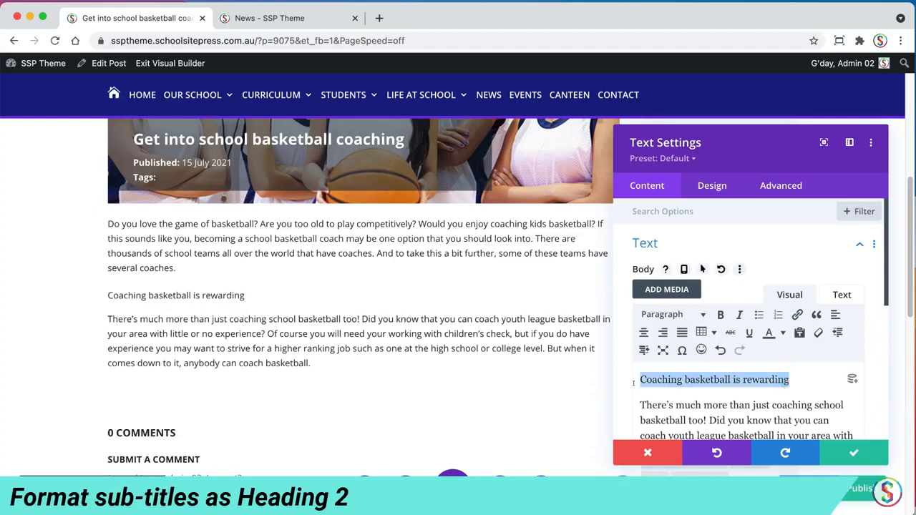
left_click(702, 315)
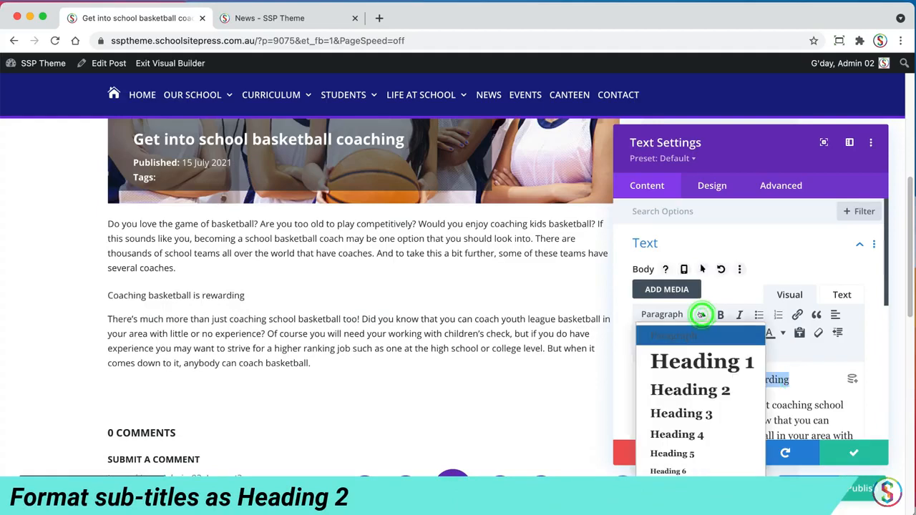
left_click(689, 385)
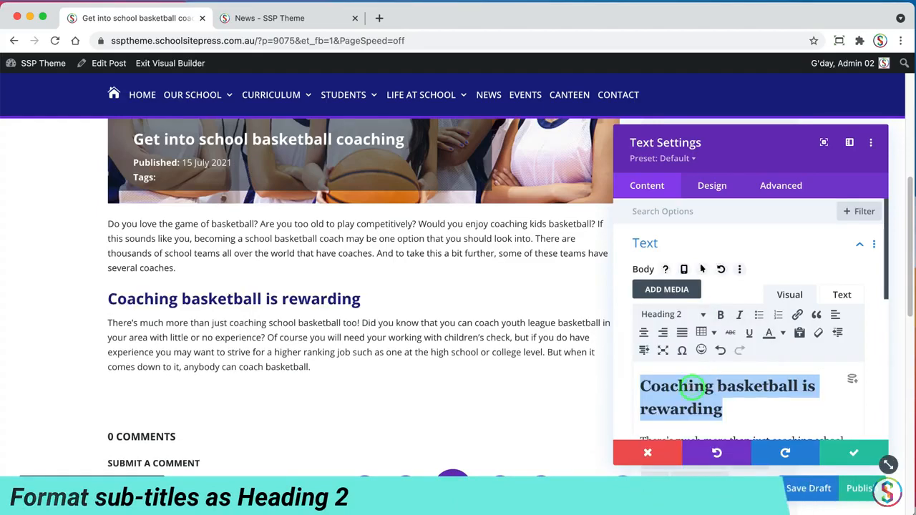
left_click(835, 455)
Insert a third Text module below the "Coaching basketball is rewarding" module
scroll(905, 225, "down", 3)
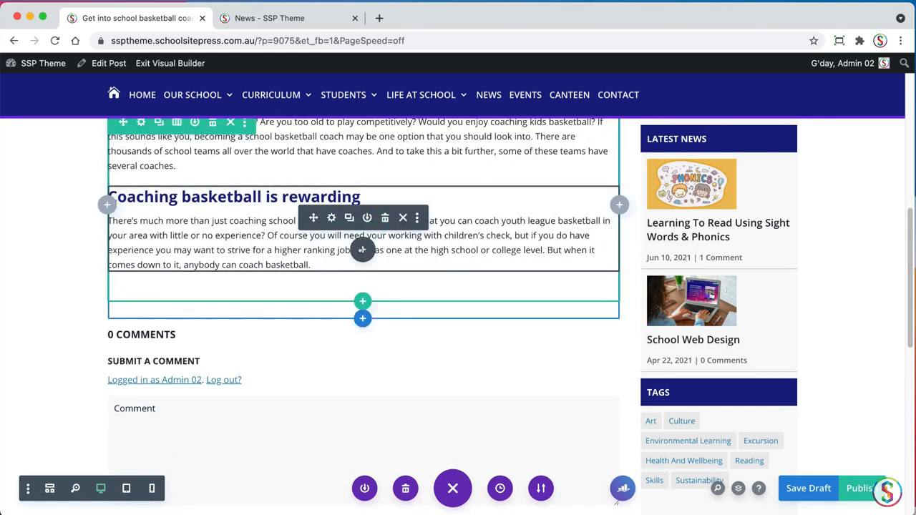
left_click(362, 250)
type("te")
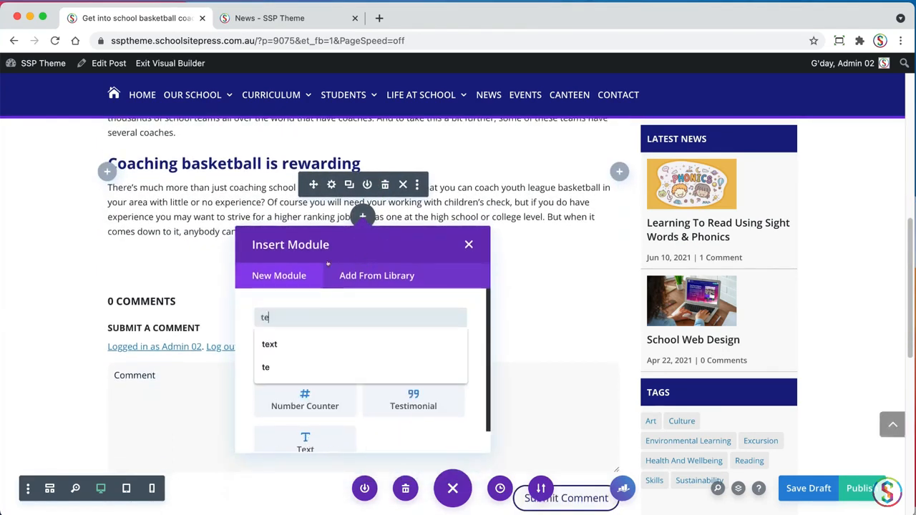
type("xt")
left_click(305, 356)
Copy the heading "Working as a basketball coach" and its two paragraphs from the TextEdit document
key("super+Tab")
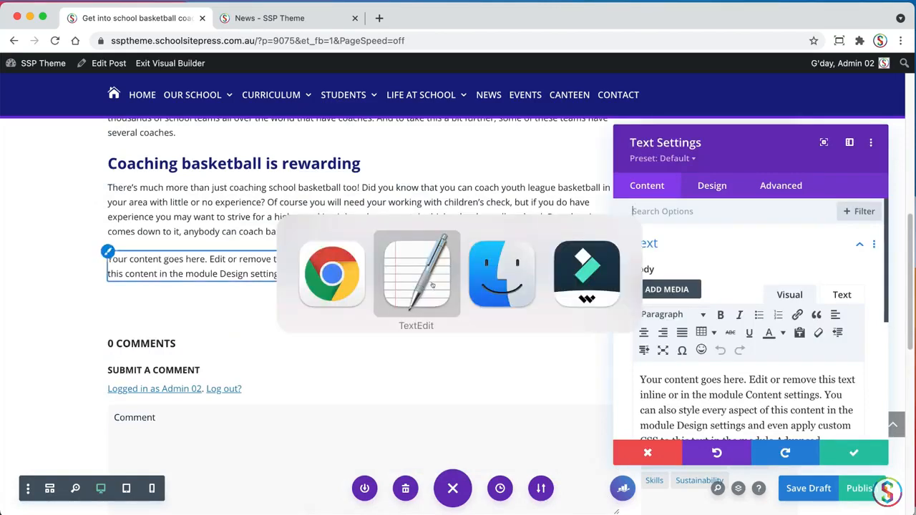
left_click(97, 227)
left_click_drag(143, 217, 2, 222)
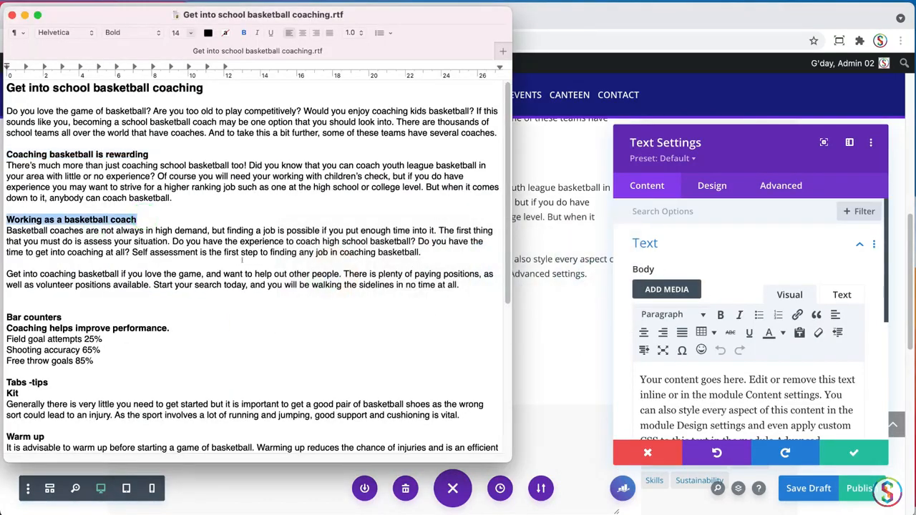
left_click_drag(224, 256, 386, 265)
left_click(444, 294)
left_click_drag(463, 284, 7, 217)
key("super+c")
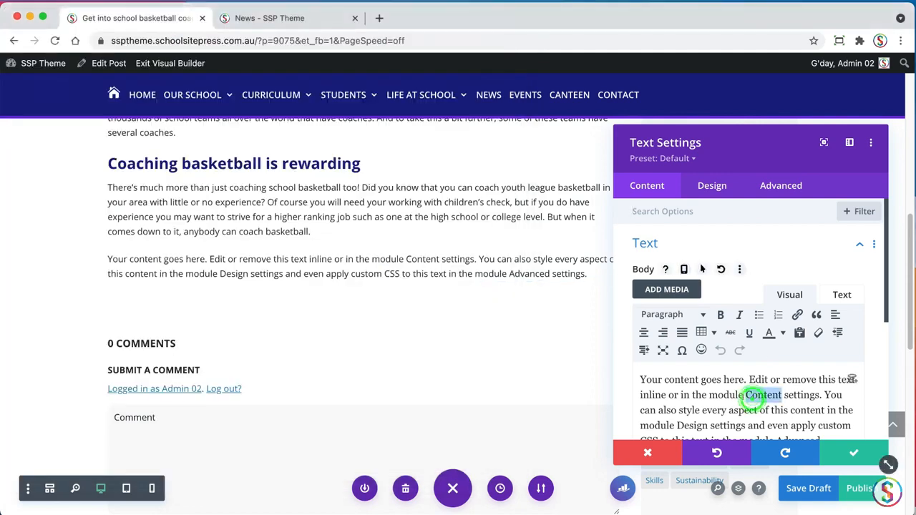
Enlarge the text settings window and replace the placeholder body with the copied "Working as a basketball coach" section
left_click_drag(777, 139, 779, 90)
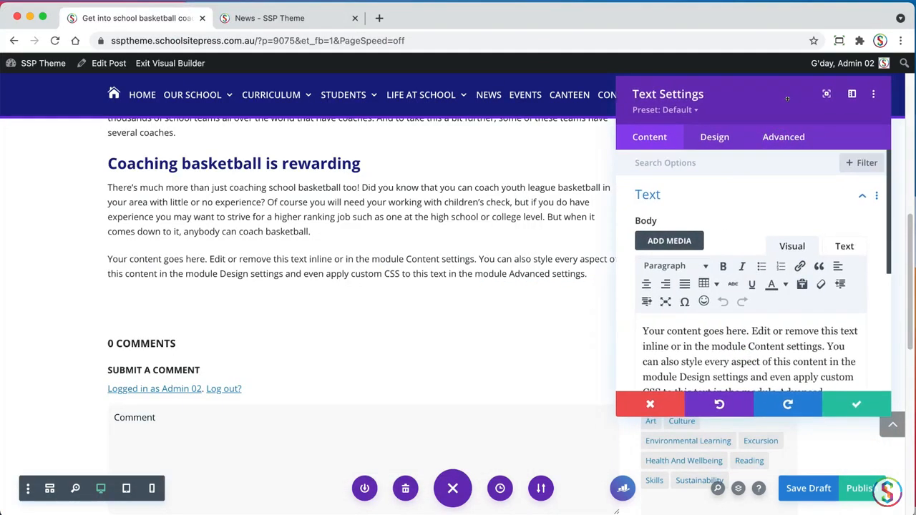
left_click_drag(886, 418, 871, 501)
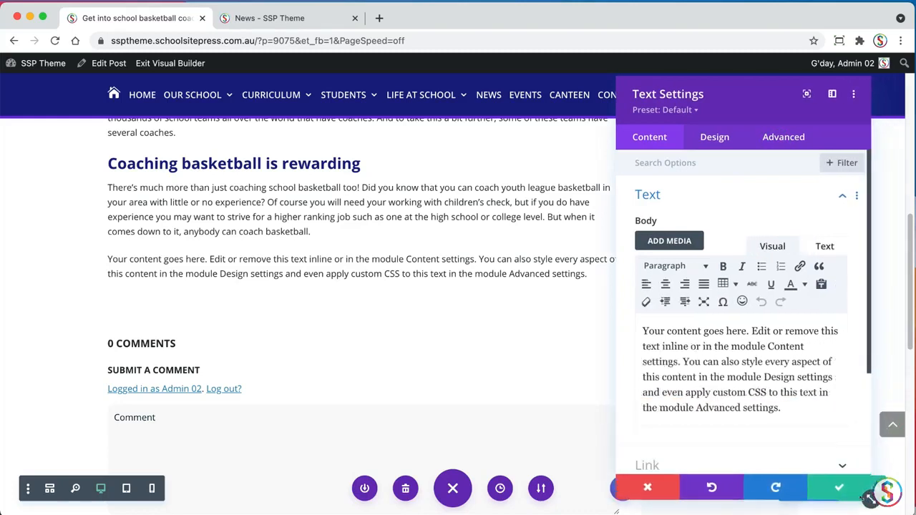
triple_click(731, 354)
key("super+v")
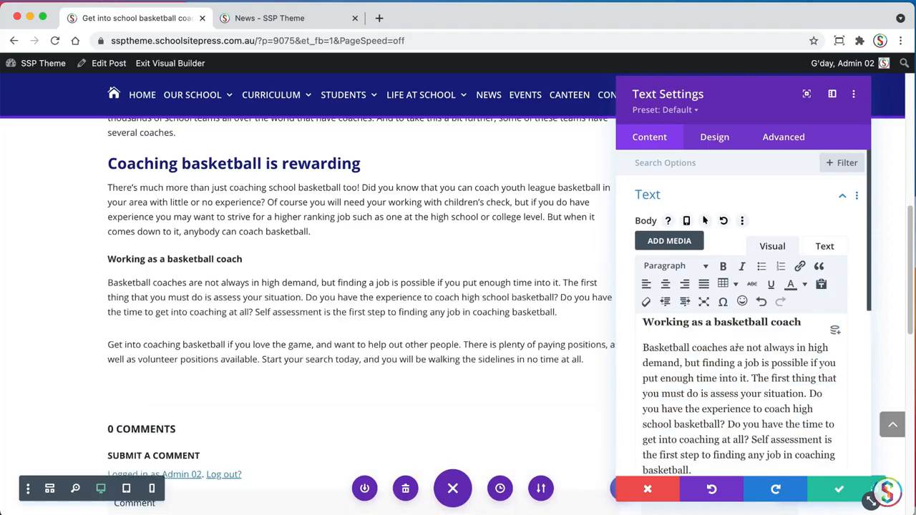
Remove the bold from the line "Working as a basketball coach" and format it as Heading 2
triple_click(802, 329)
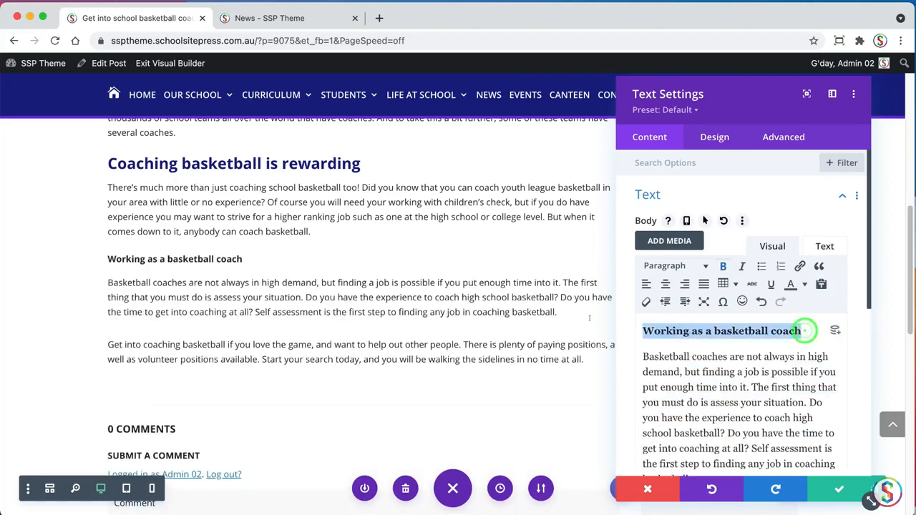
left_click(722, 266)
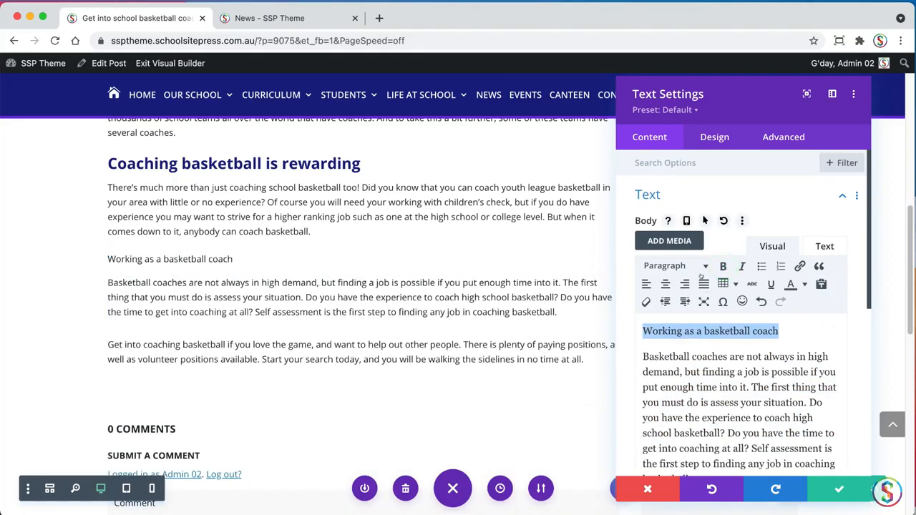
left_click(678, 266)
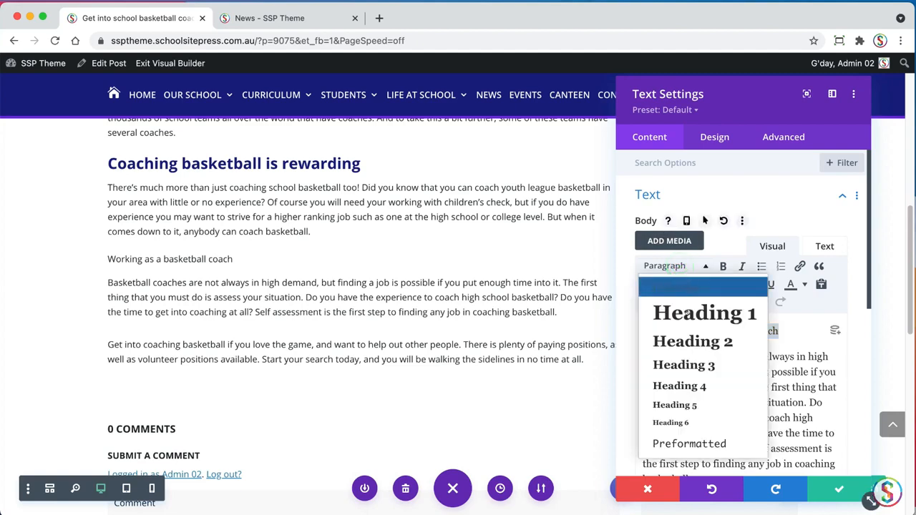
left_click(681, 339)
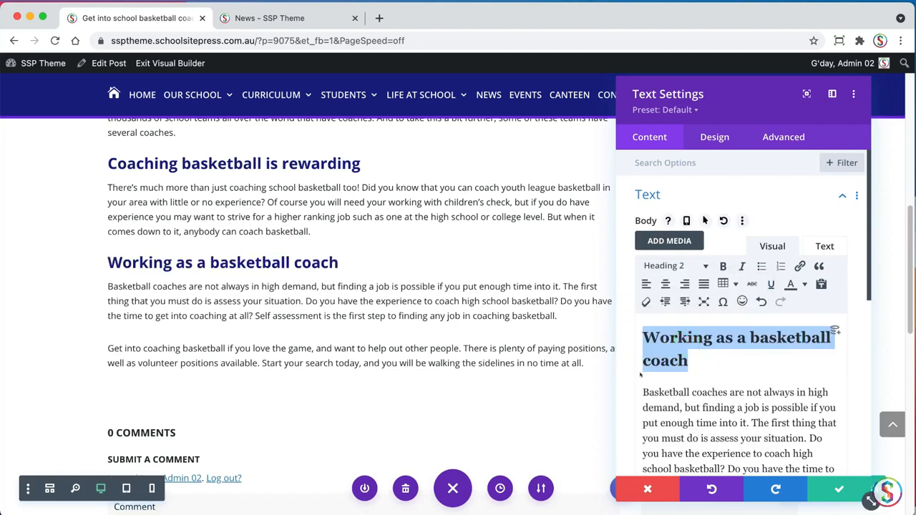
Delete the blank line between the two body paragraphs and save the Text module
left_click_drag(866, 297, 855, 328)
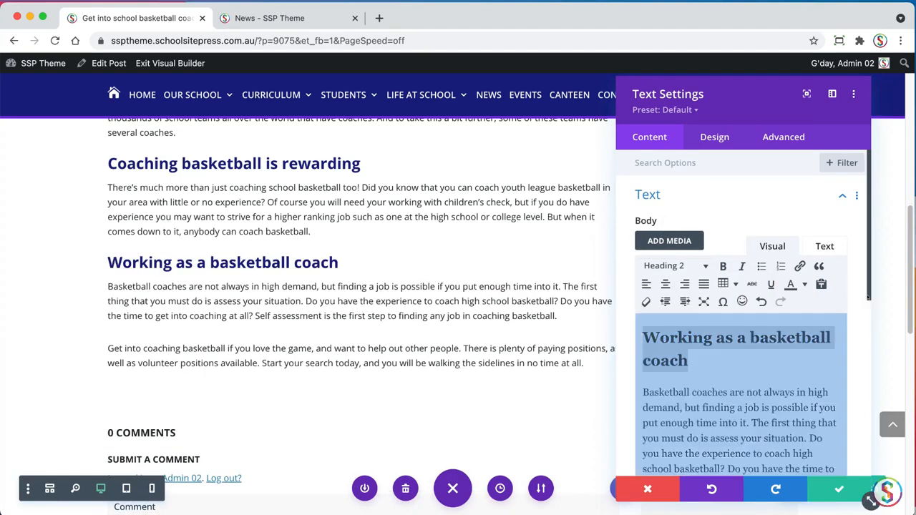
left_click_drag(868, 297, 861, 379)
left_click(719, 371)
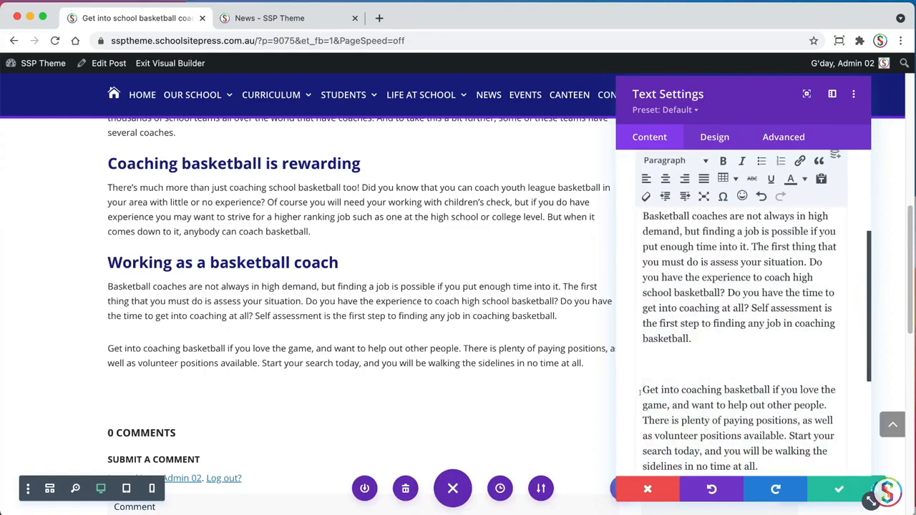
key("BackSpace")
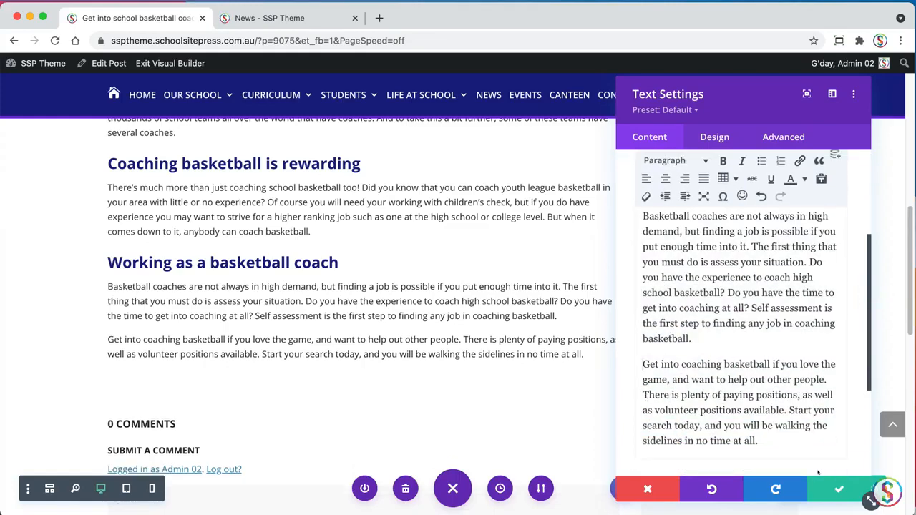
left_click(834, 489)
Check the next section in the TextEdit document, and insert a Bar Counters module below the "Working as a basketball coach" text
key("super+Tab")
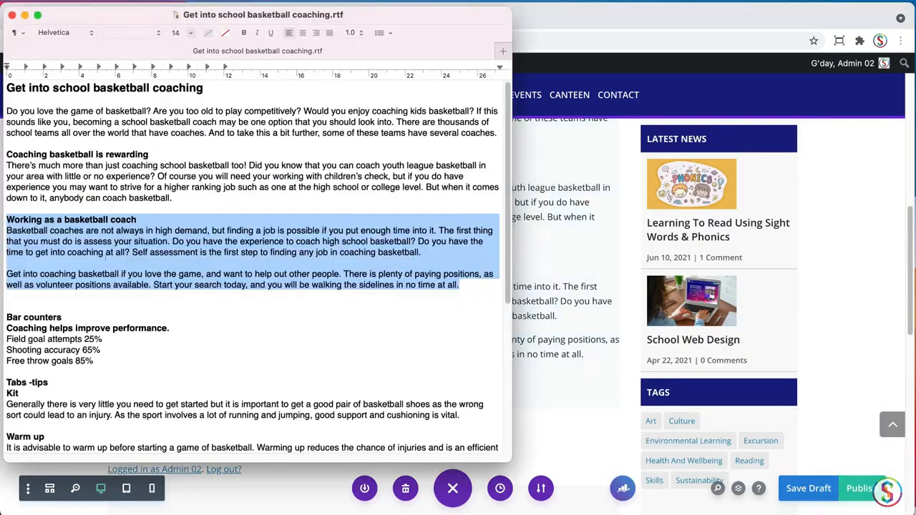
scroll(358, 272, "down", 3)
left_click(558, 300)
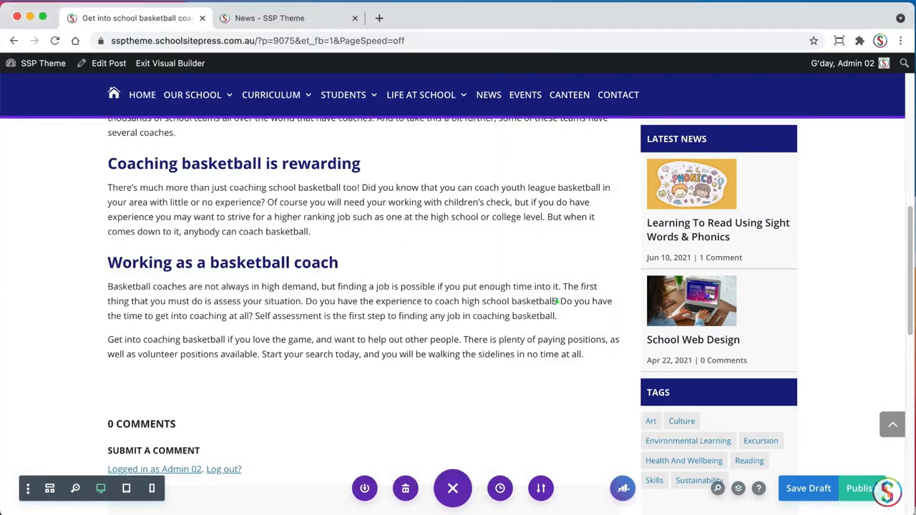
left_click_drag(909, 242, 909, 255)
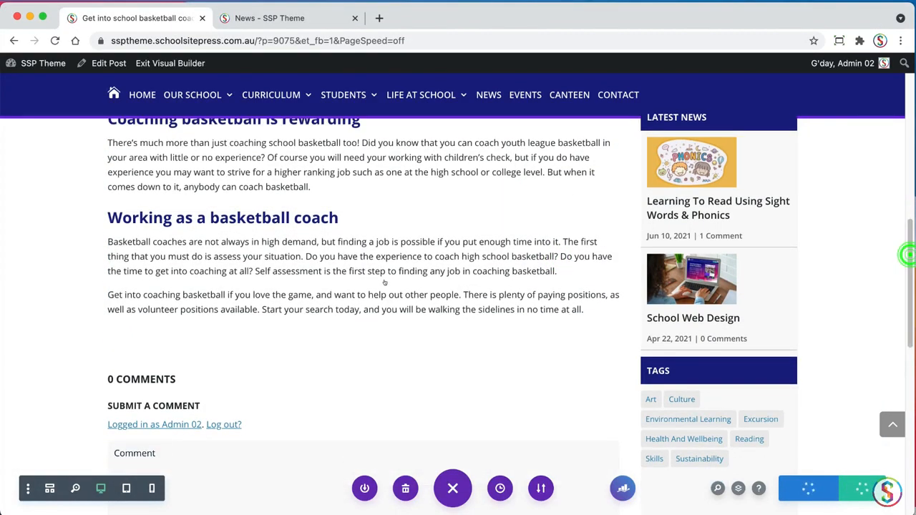
left_click(373, 272)
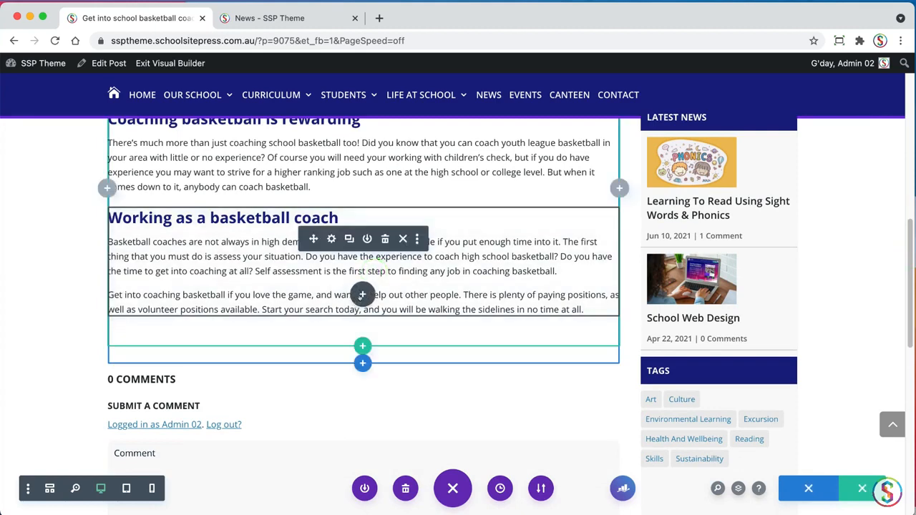
left_click(362, 294)
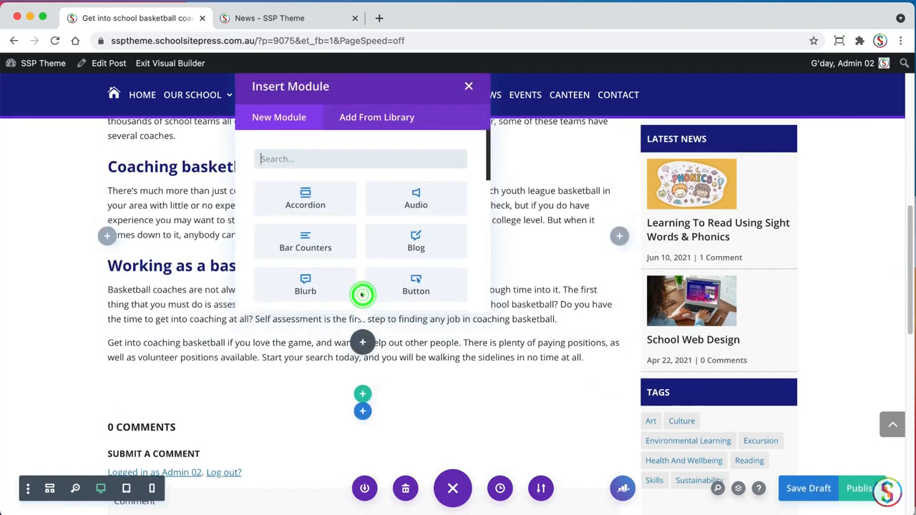
type("bar")
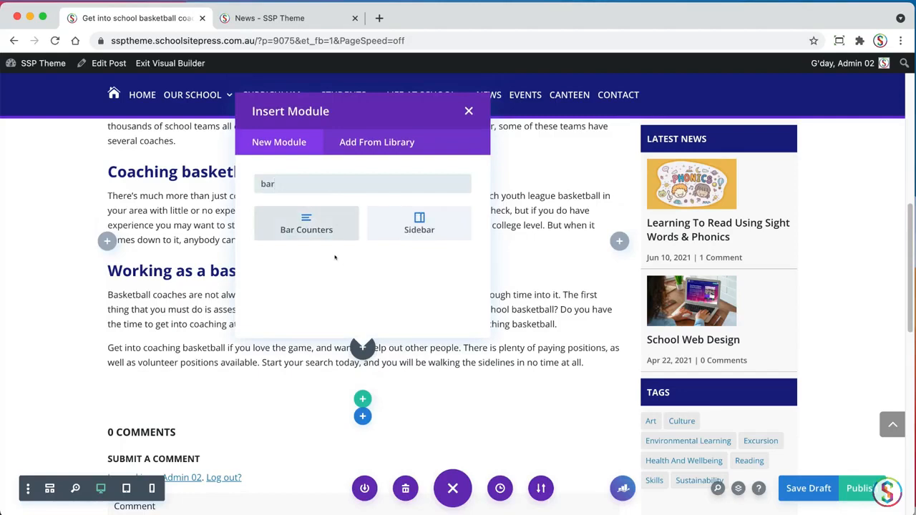
left_click(306, 225)
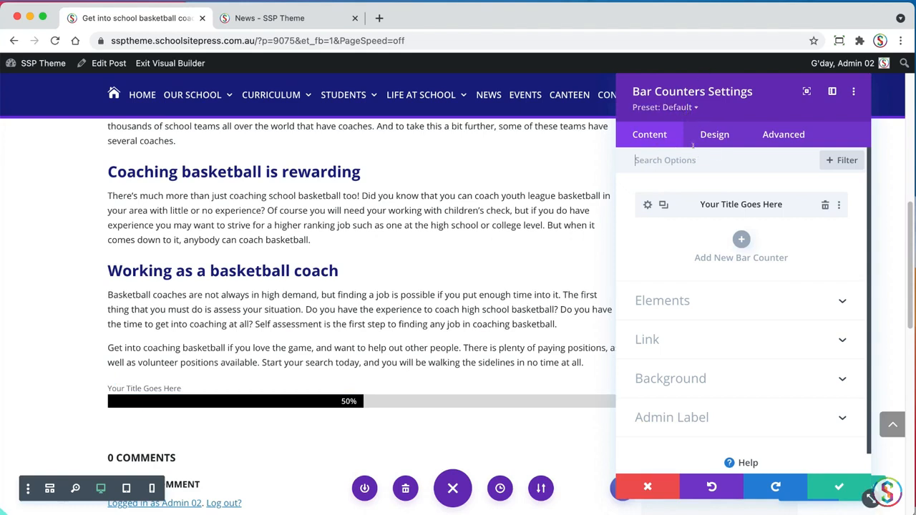
Apply the Bar Counters SSP preset to the new Bar Counters module and save it
left_click(694, 107)
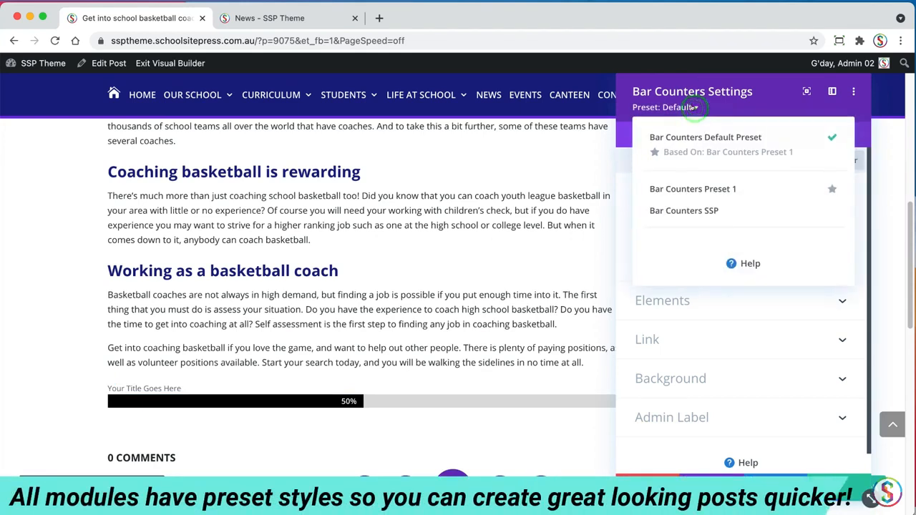
left_click(676, 210)
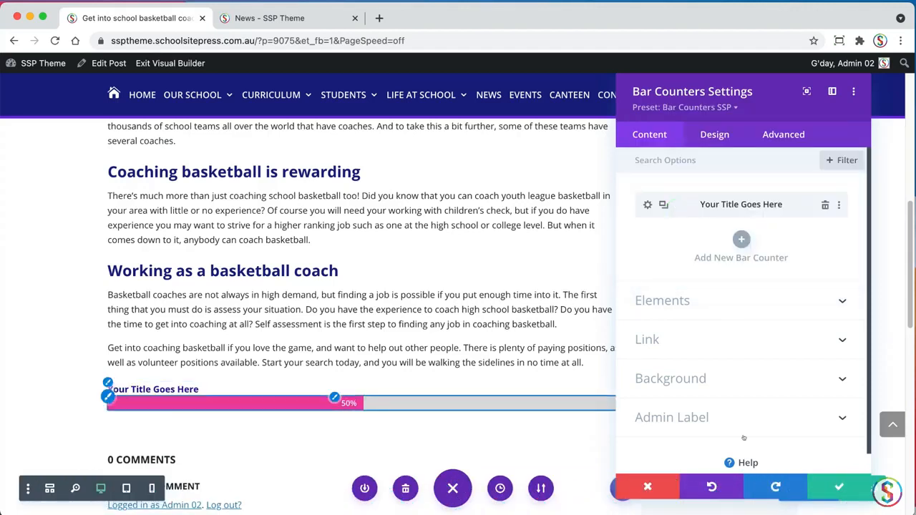
left_click(834, 486)
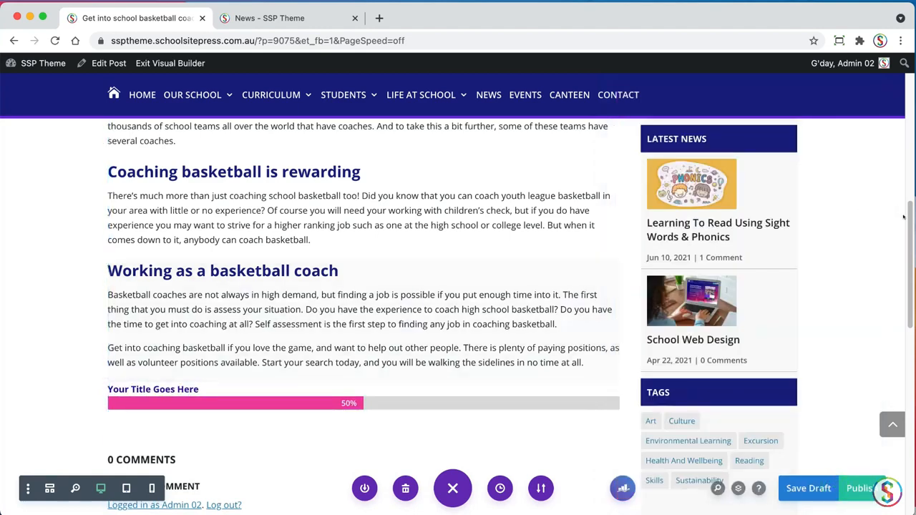
Review the bar counter entries in the TextEdit document, and duplicate the placeholder bar counter twice in the Bar Counters module
left_click_drag(906, 213, 887, 231)
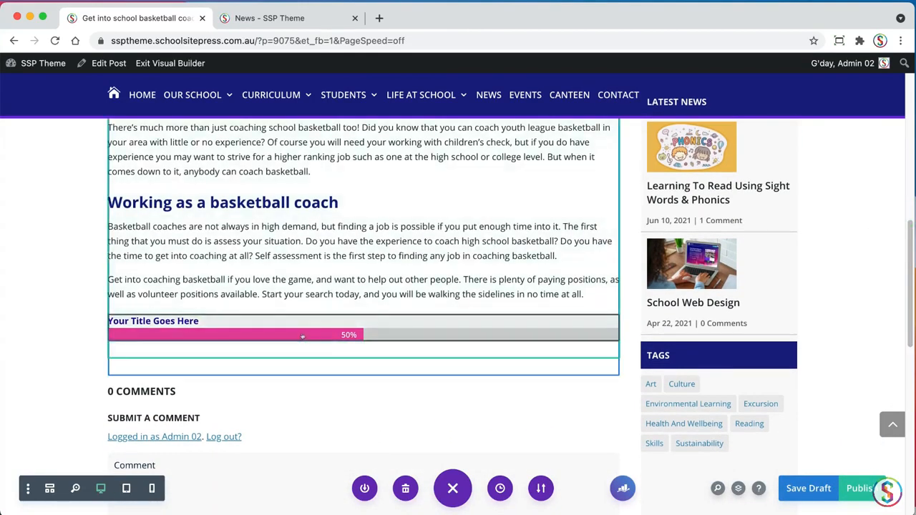
key("super+Tab")
left_click(50, 278)
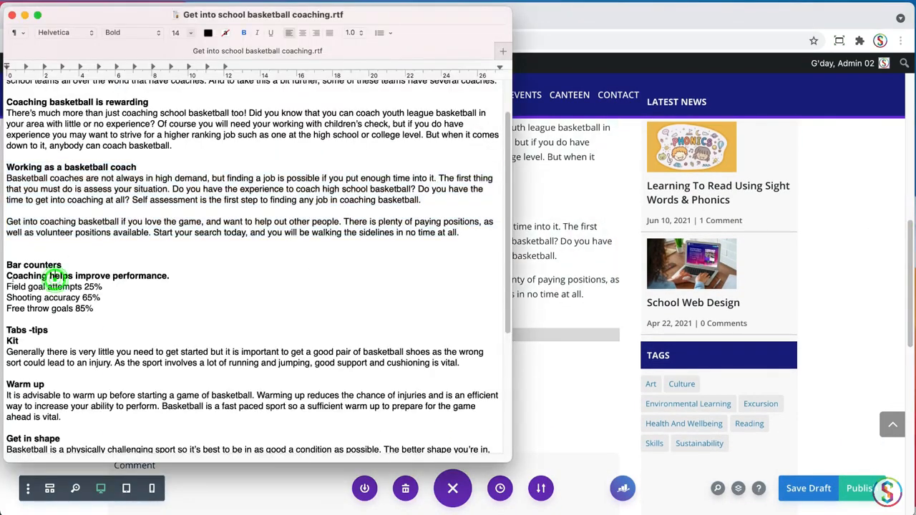
triple_click(170, 275)
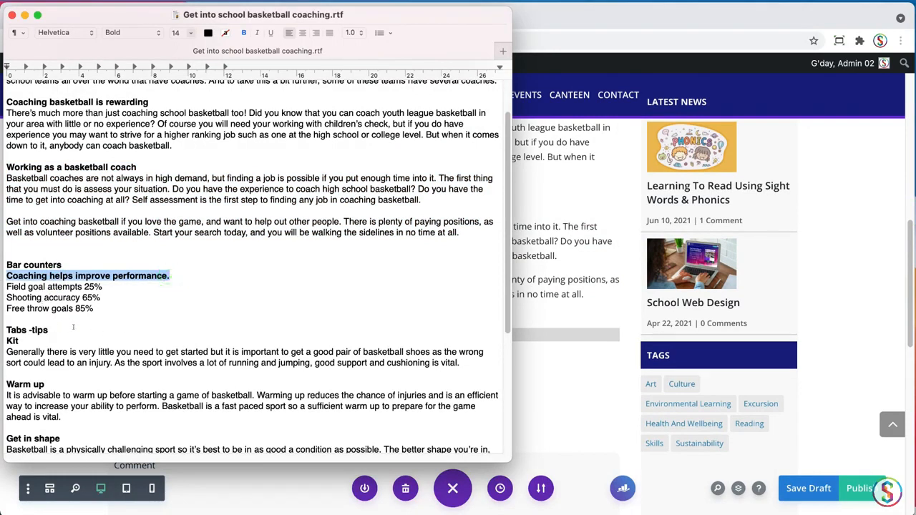
left_click(120, 301)
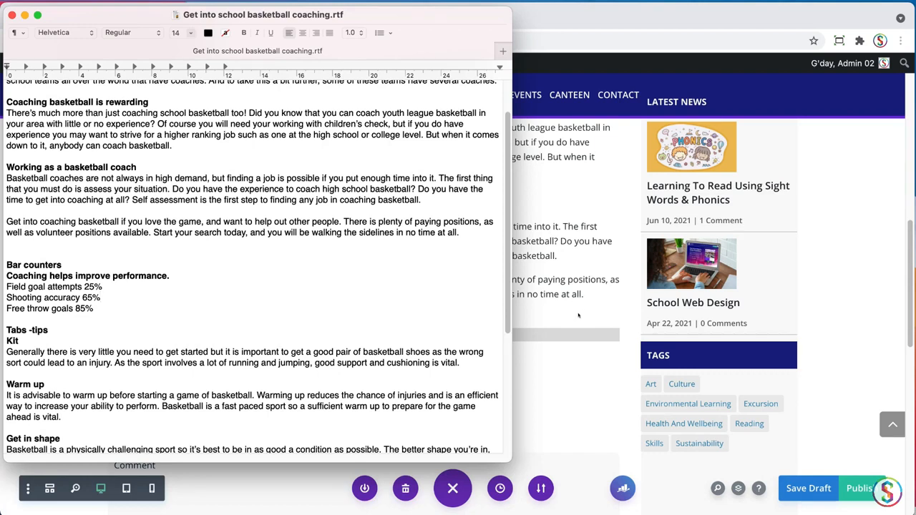
left_click(578, 314)
left_click(345, 327)
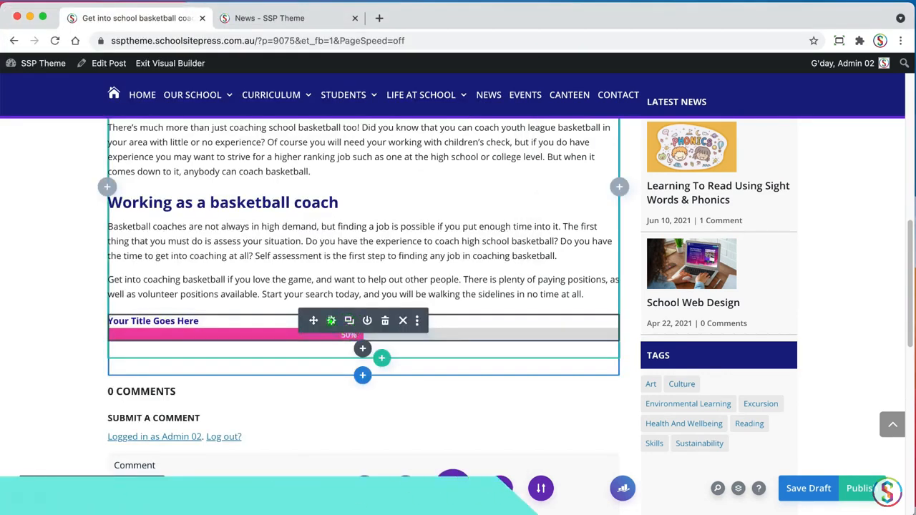
left_click(331, 320)
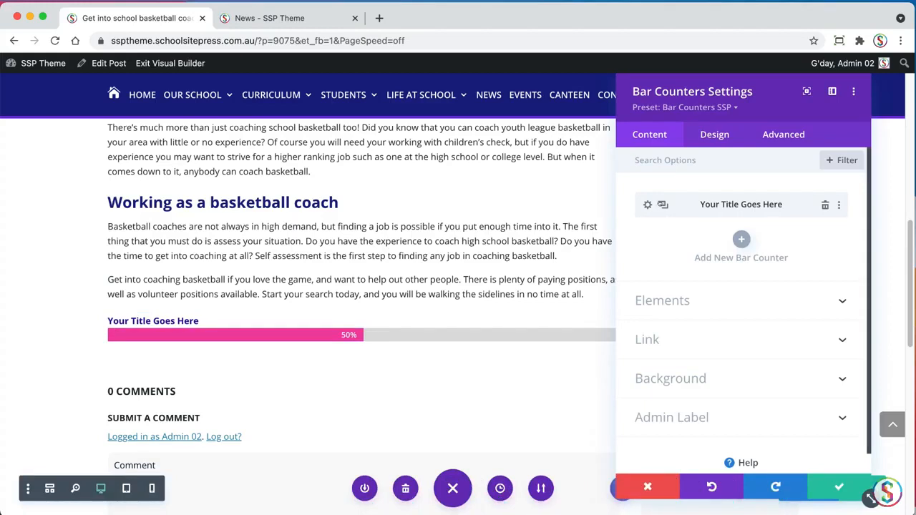
left_click(663, 204)
left_click(663, 205)
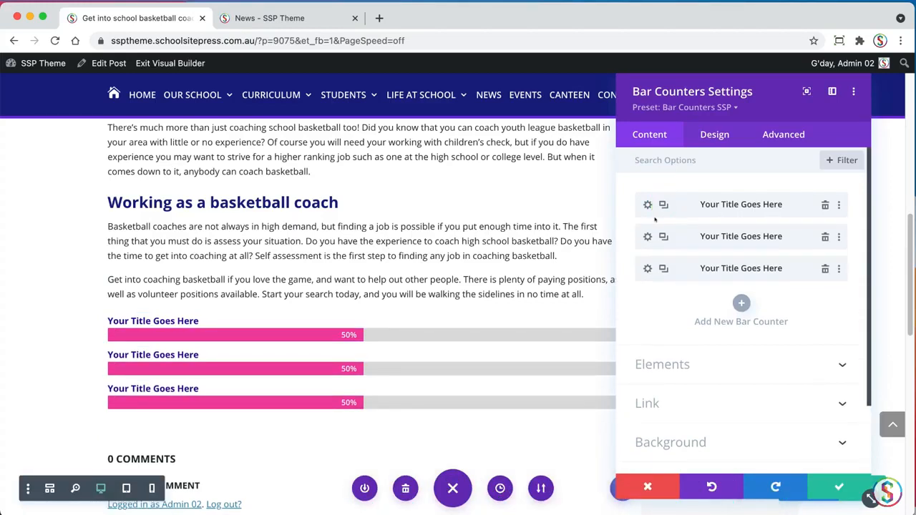
Replace the first bar counter's title with "Field goal attempts", copied from the TextEdit document
left_click(647, 204)
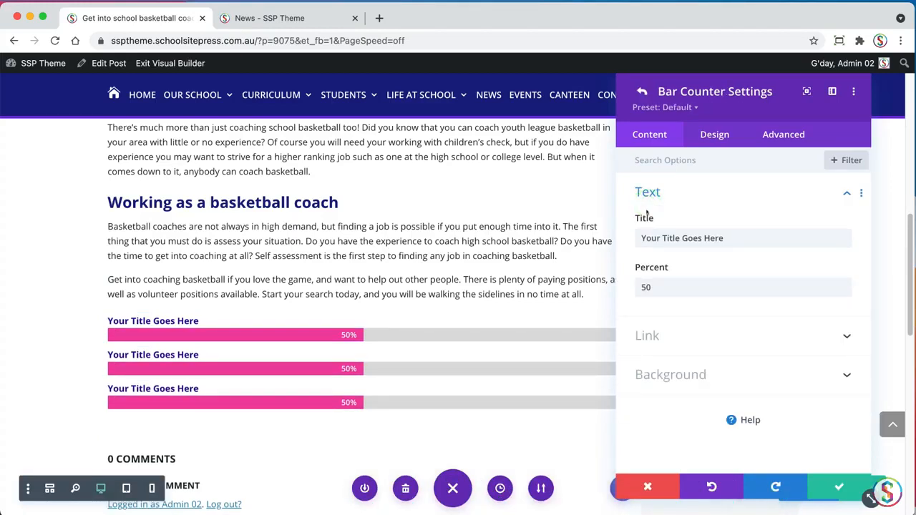
key("super+Tab")
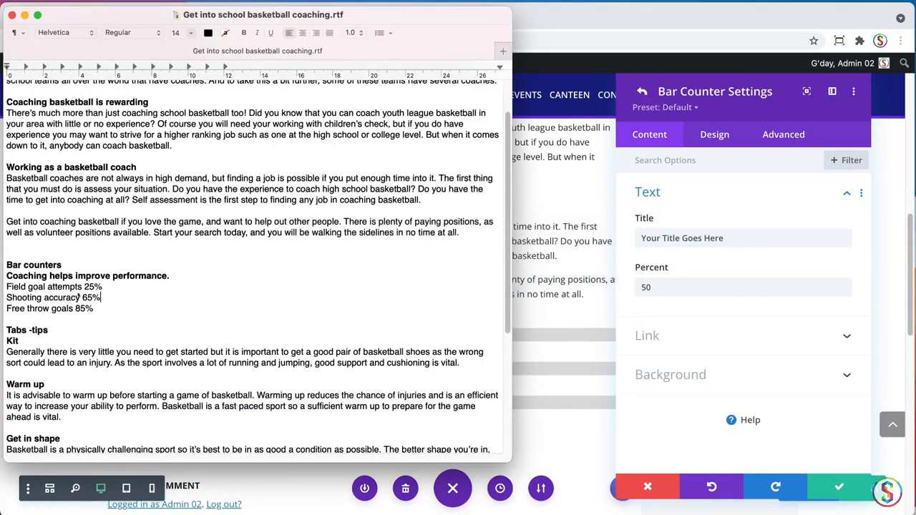
left_click_drag(82, 286, 6, 287)
key("super+c")
key("super+Tab")
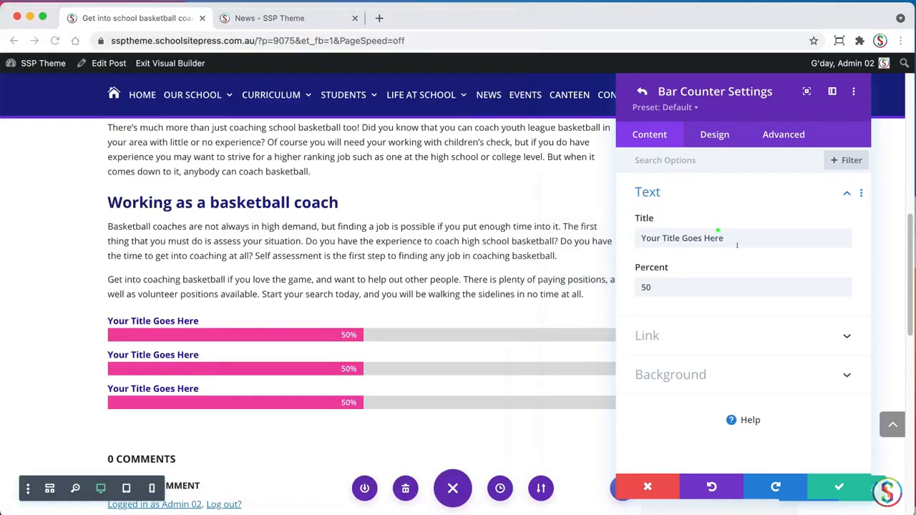
left_click(740, 237)
key("super+v")
key("super+a")
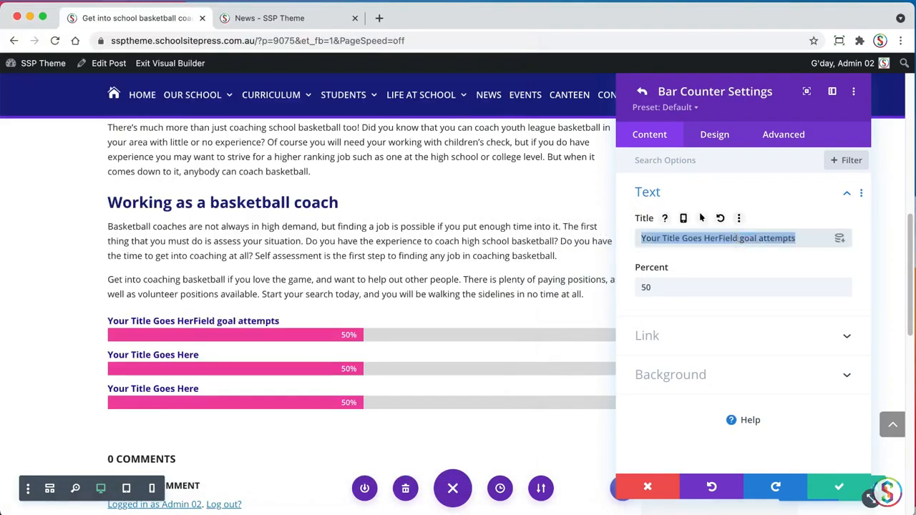
key("super+v")
Check the figure in the TextEdit document and set the "Field goal attempts" counter's percent to 25
key("super+Tab")
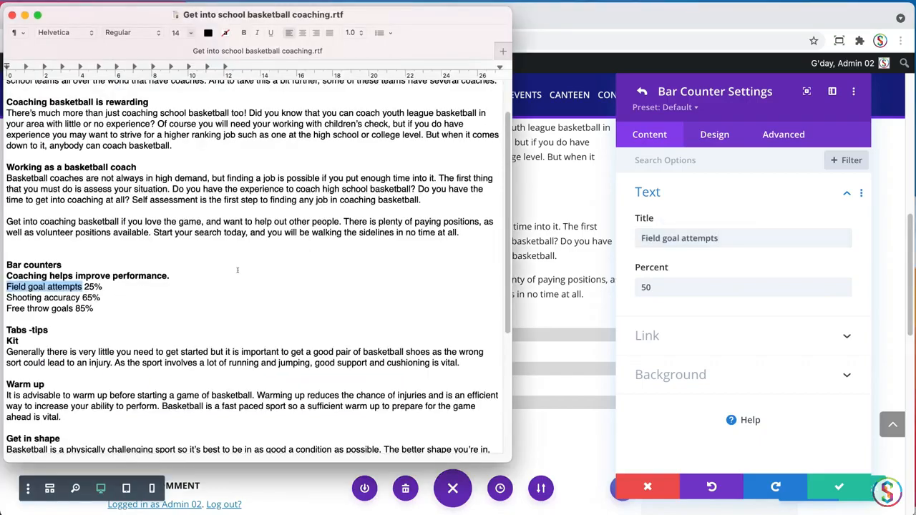
key("super+Tab")
left_click(665, 286)
left_click_drag(654, 285, 637, 285)
type("25")
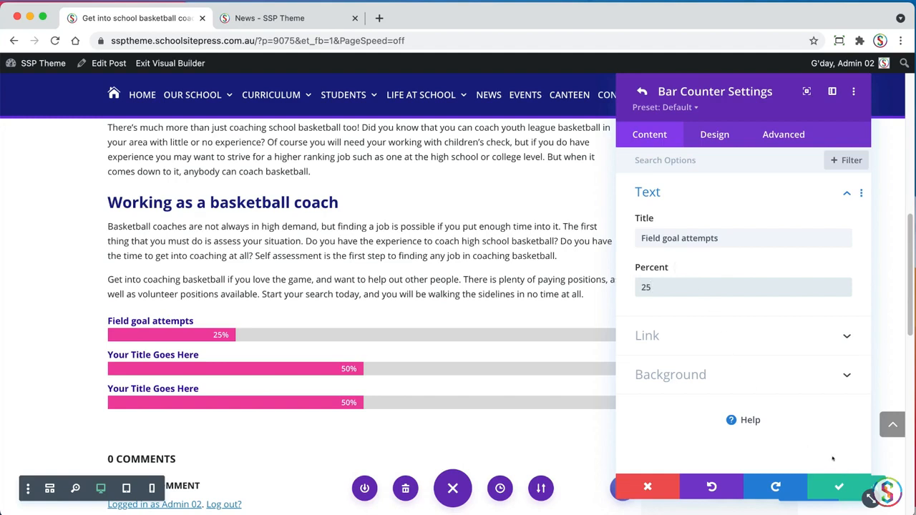
Give the "Field goal attempts" bar a custom green background color without altering the global colors, and save the counter
left_click(714, 135)
left_click(693, 196)
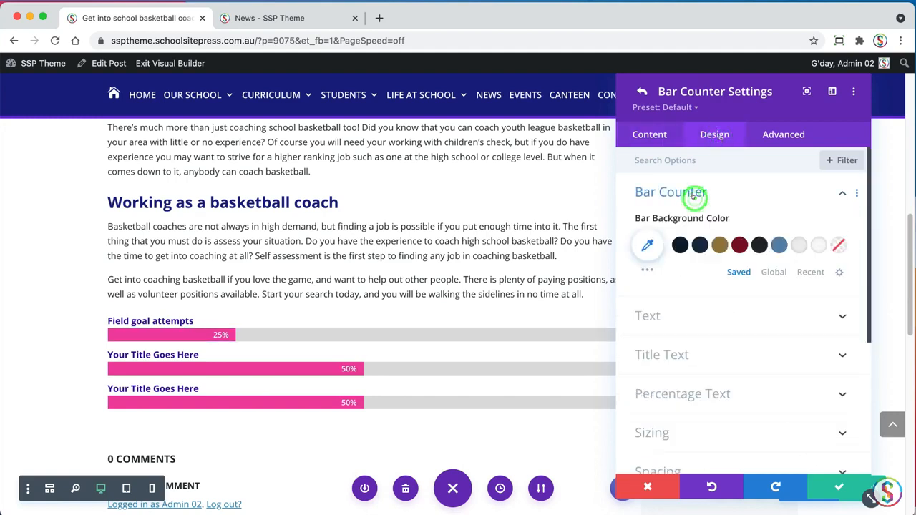
left_click(775, 271)
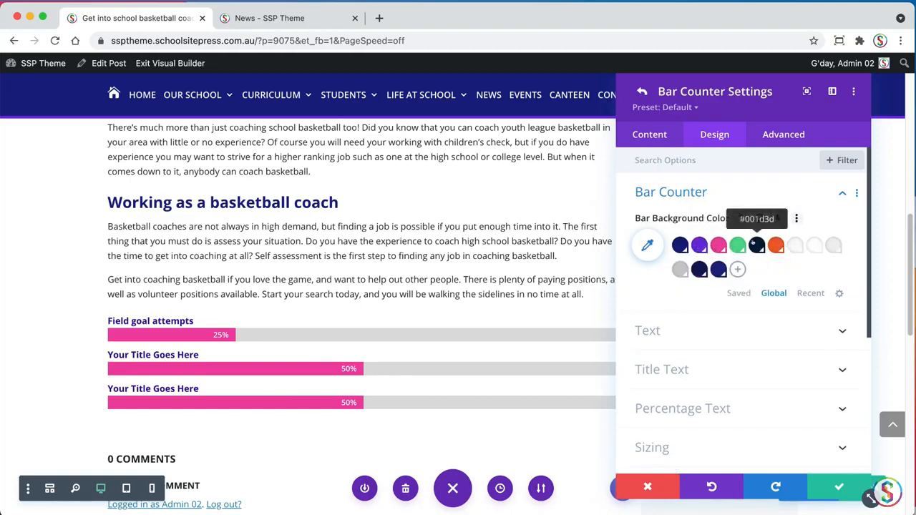
left_click(739, 293)
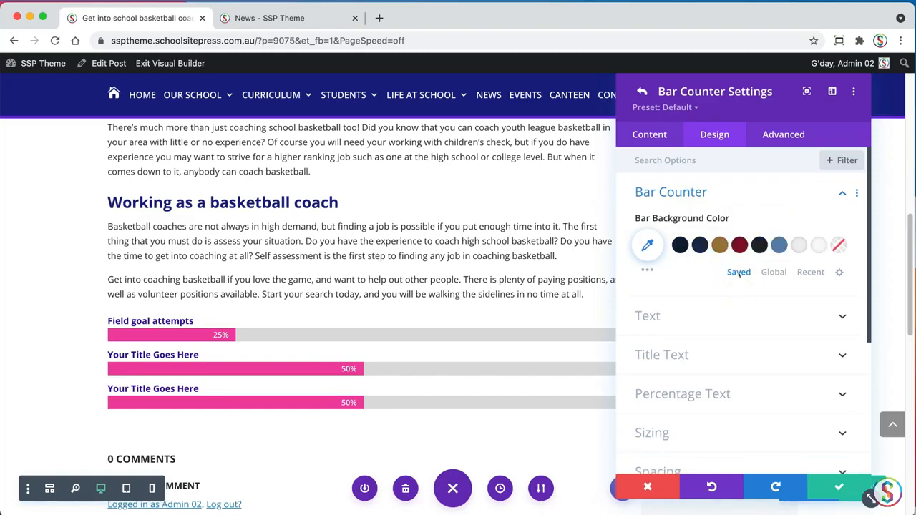
left_click(647, 245)
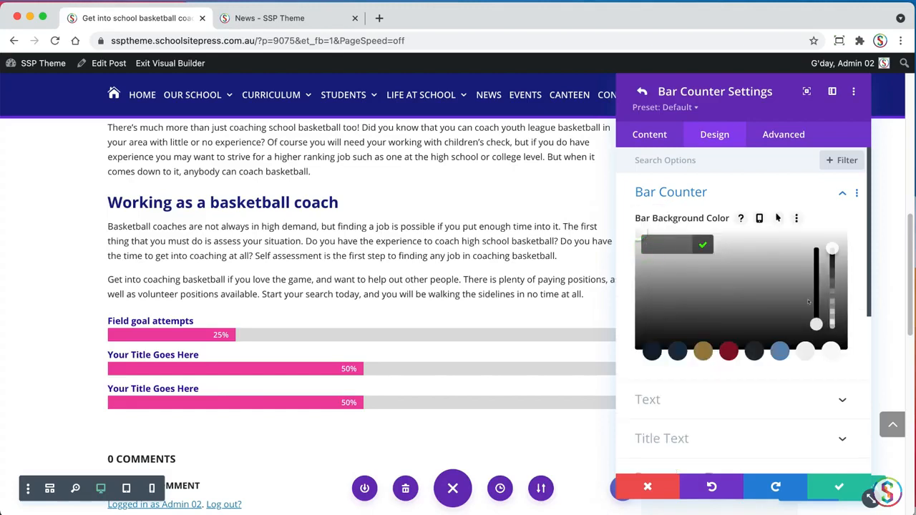
left_click_drag(812, 307, 719, 270)
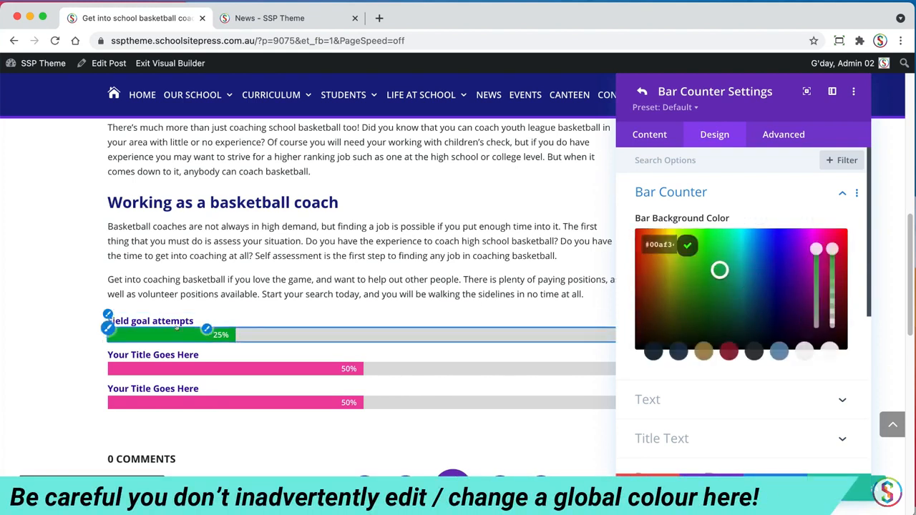
left_click(838, 487)
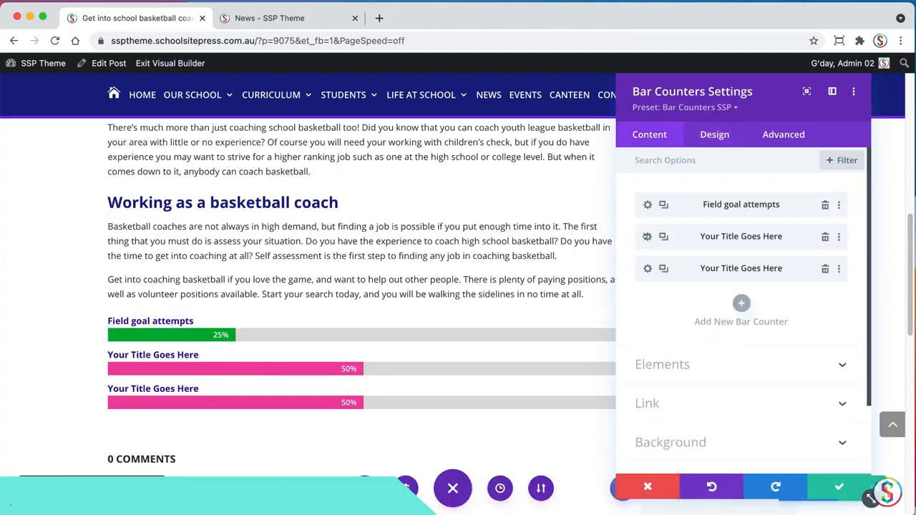
Title the second bar counter "Shooting accuracy", copied from the TextEdit document, and set its percent to 65
left_click(648, 236)
key("super+Tab")
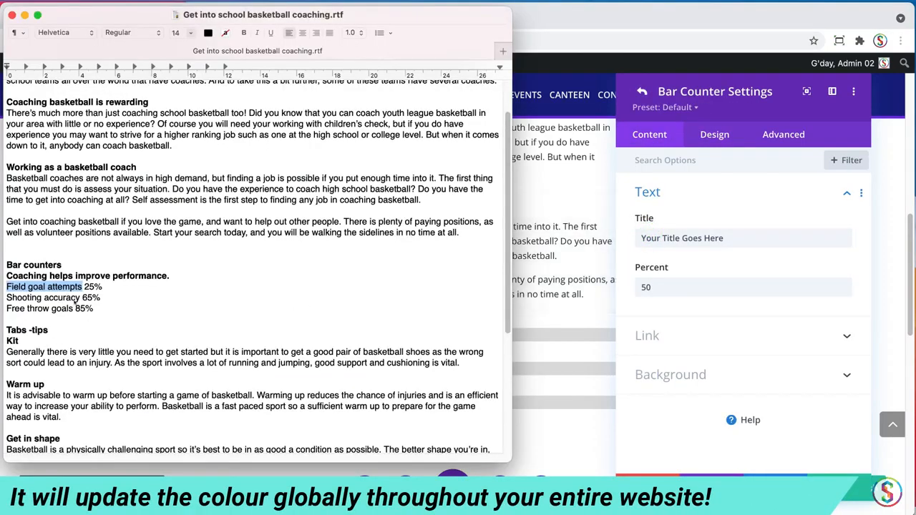
left_click_drag(6, 298, 80, 299)
key("super+c")
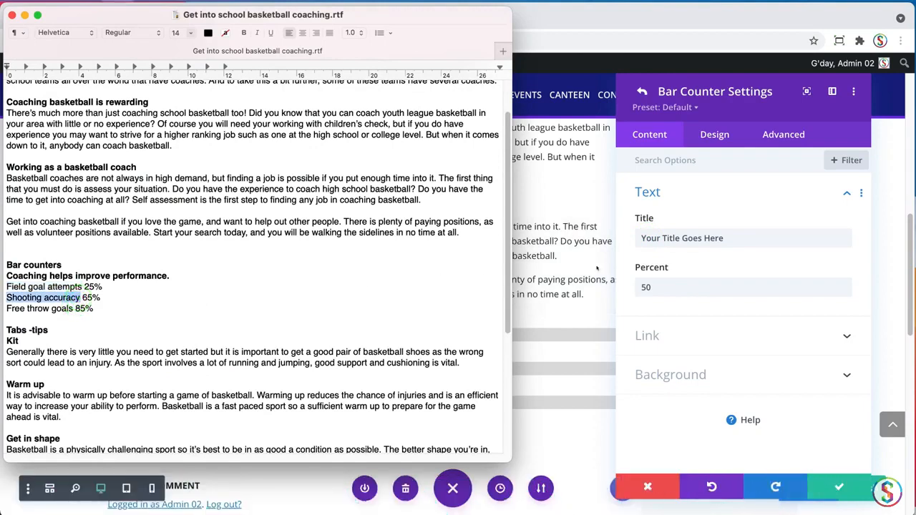
left_click(713, 238)
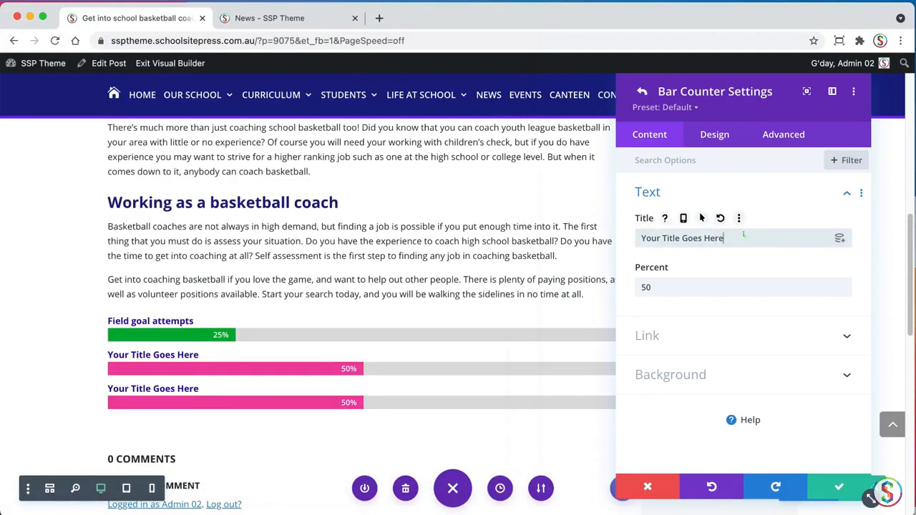
triple_click(745, 237)
key("super+v")
key("super+Tab")
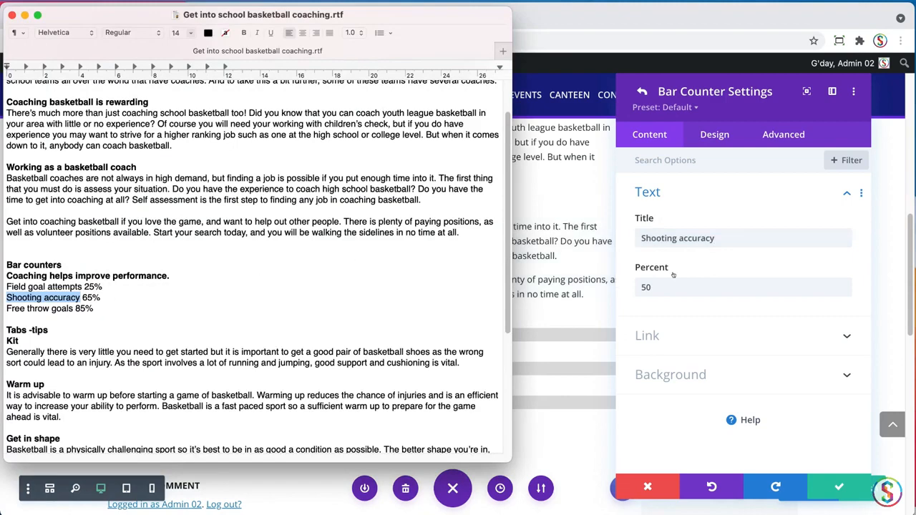
key("super+Tab")
double_click(646, 287)
type("65")
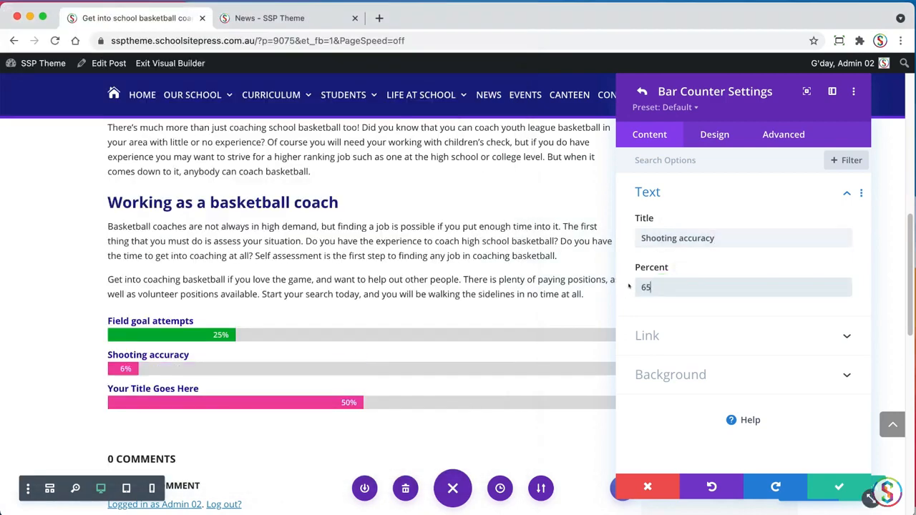
Give the "Shooting accuracy" bar a custom olive-yellow background color and save the counter
left_click(715, 135)
left_click(733, 192)
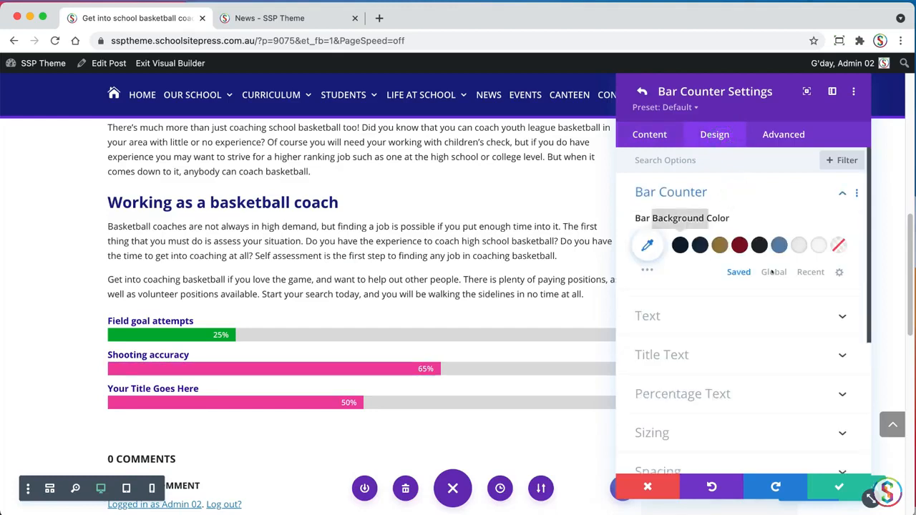
left_click(647, 245)
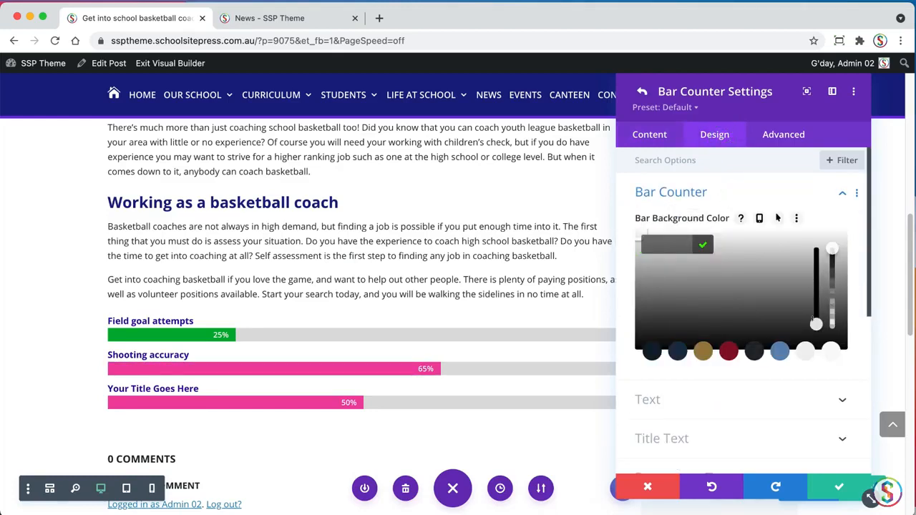
left_click(816, 323)
left_click(654, 248)
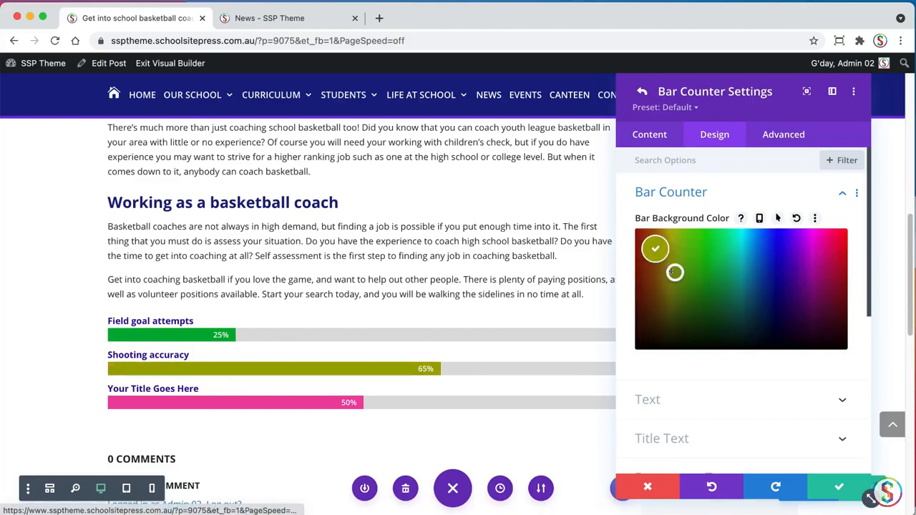
left_click(840, 486)
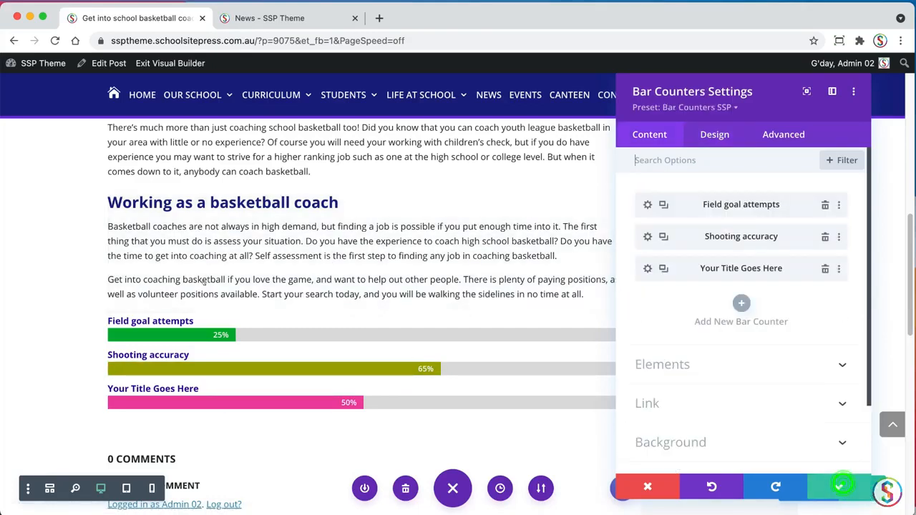
Replace the third bar counter's title with "Free throw goals", copied from the TextEdit document
left_click(647, 269)
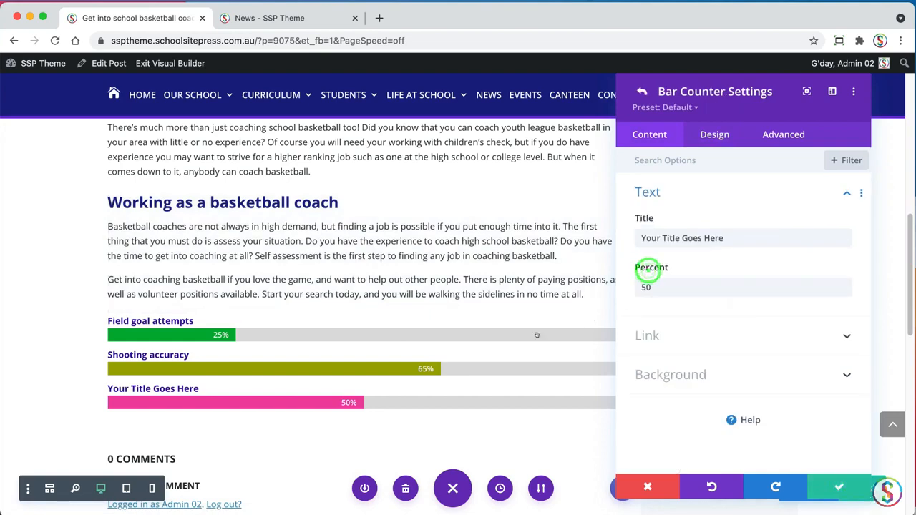
key("super+Tab")
left_click(83, 311)
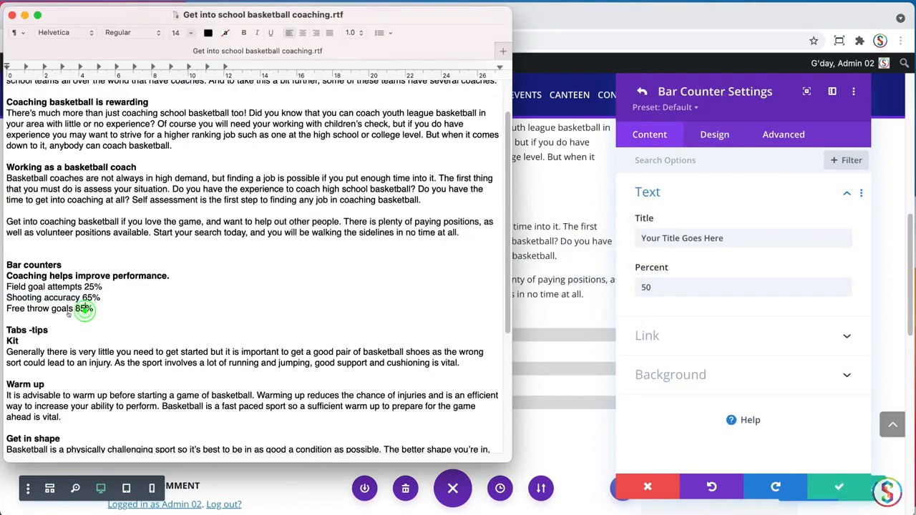
left_click_drag(73, 310, 6, 309)
key("super+c")
key("super+Tab")
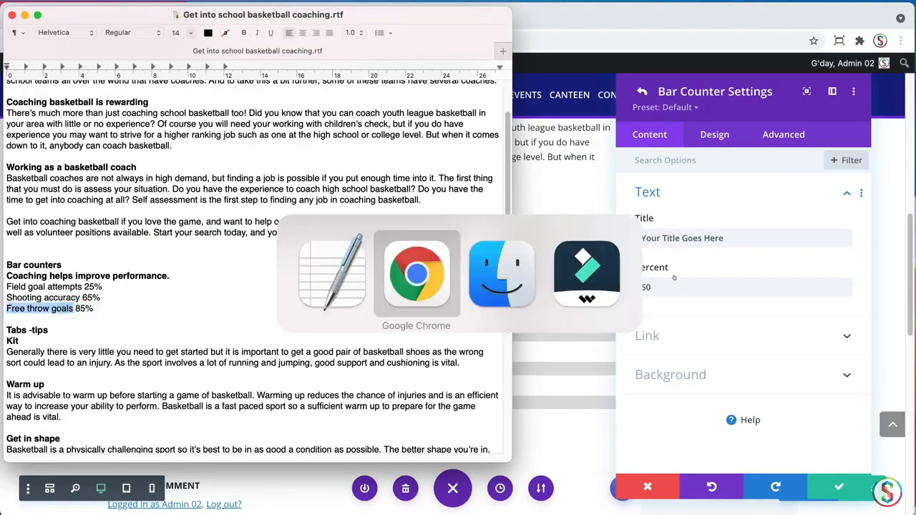
triple_click(751, 236)
key("super+v")
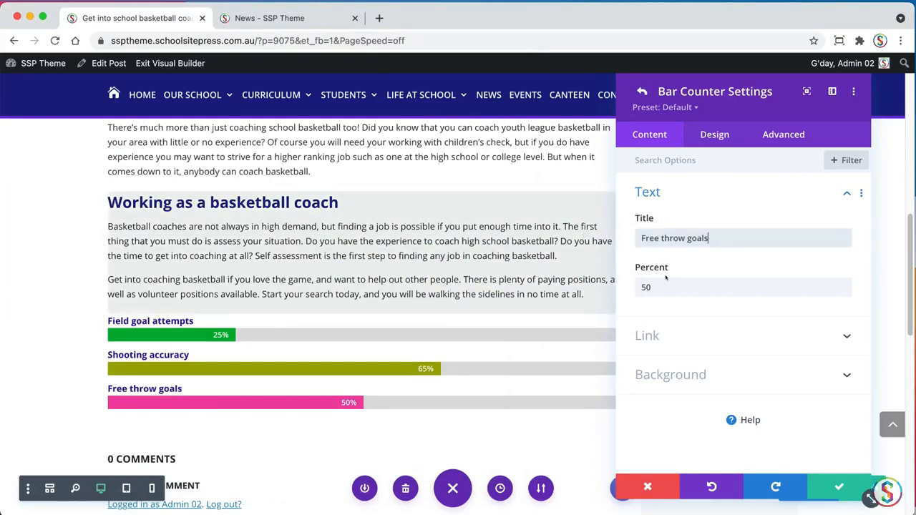
Set the "Free throw goals" bar counter's percent to 85
key("super+Tab")
key("super+Tab")
double_click(675, 287)
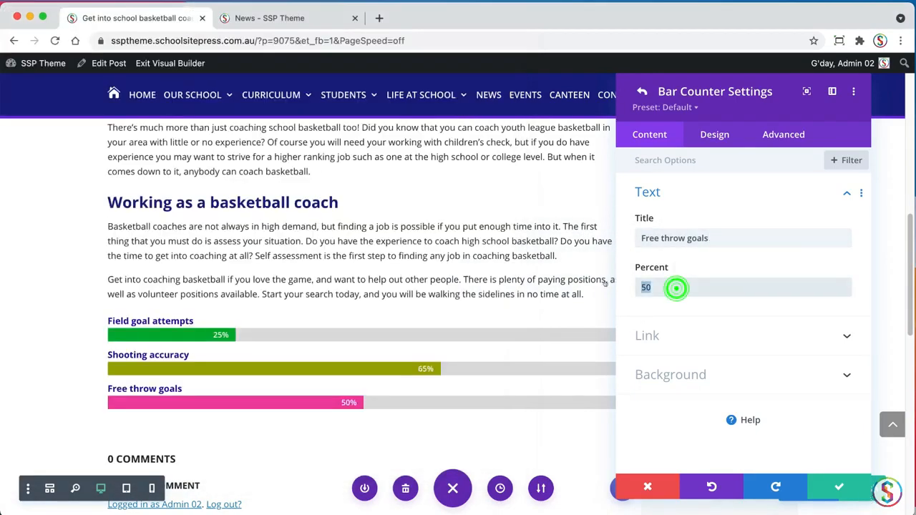
type("85")
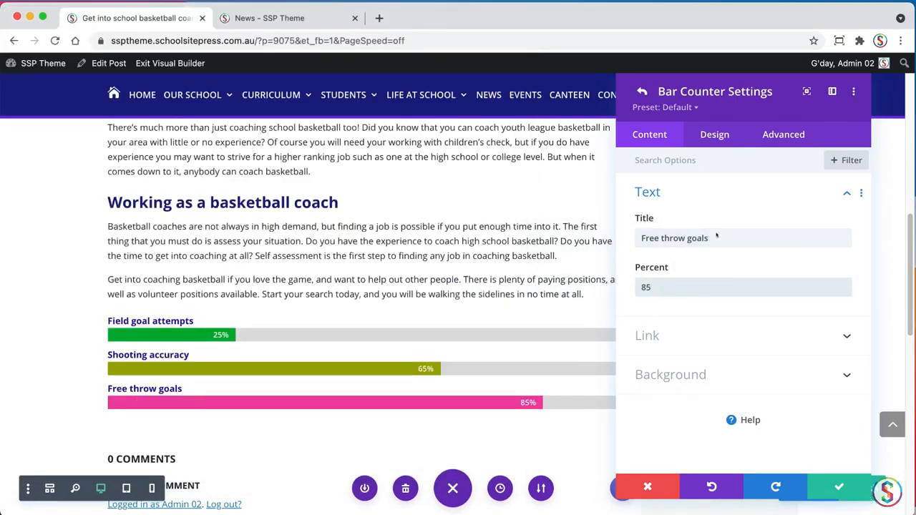
Give the "Free throw goals" bar a custom bright lime-yellow background color and save the counter
left_click(726, 135)
left_click(725, 187)
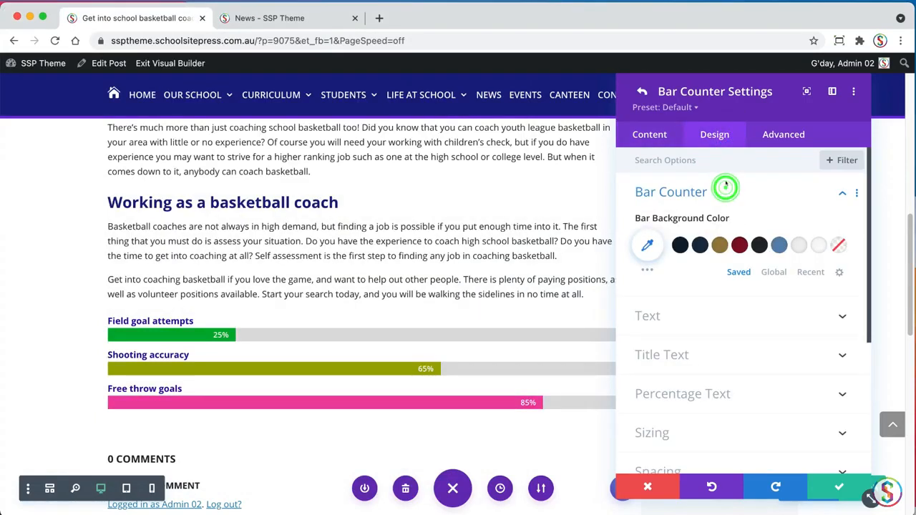
left_click(776, 272)
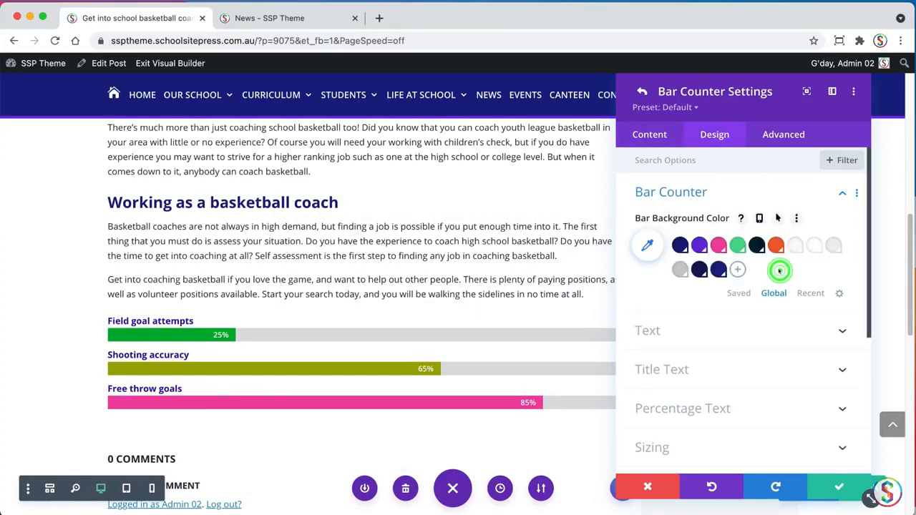
left_click(738, 292)
left_click(647, 246)
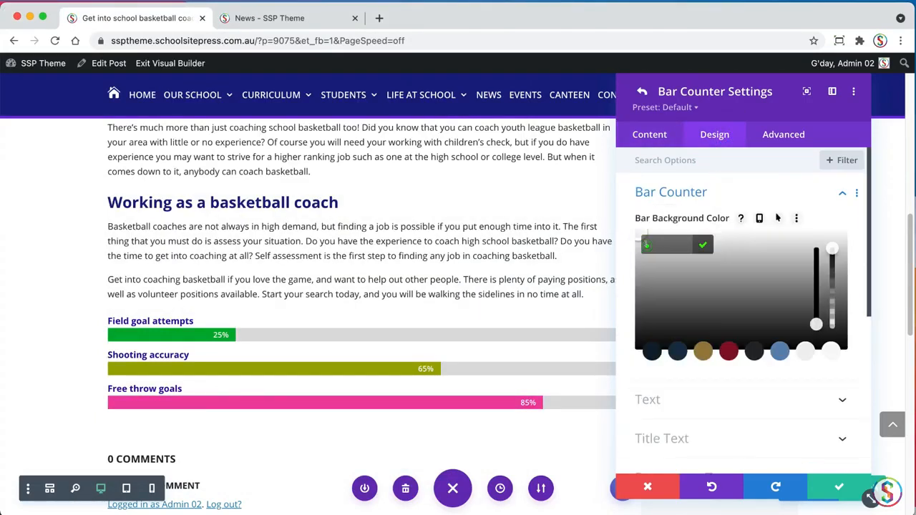
left_click(816, 323)
left_click_drag(735, 305, 816, 248)
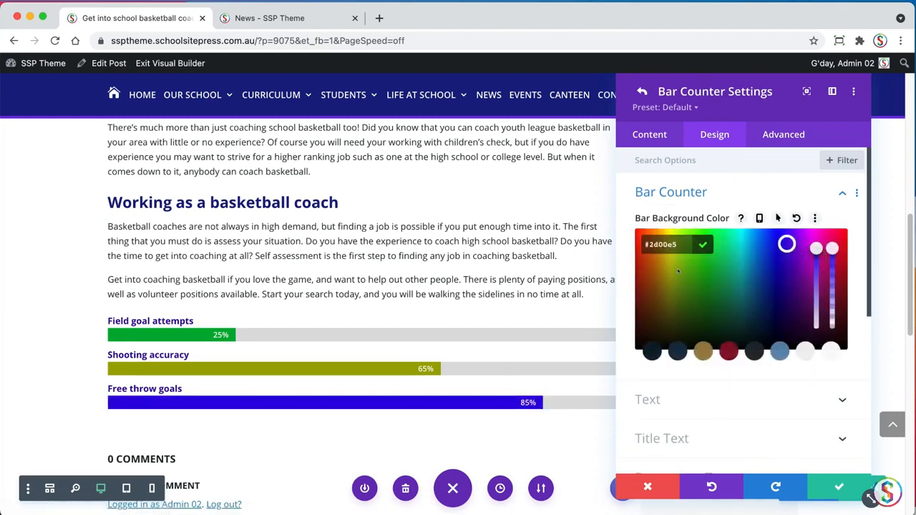
left_click_drag(678, 270, 674, 244)
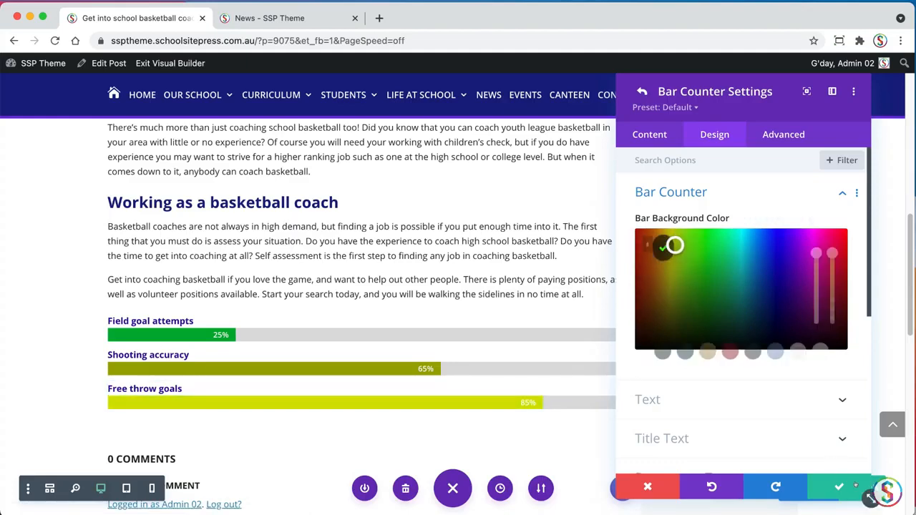
left_click(840, 488)
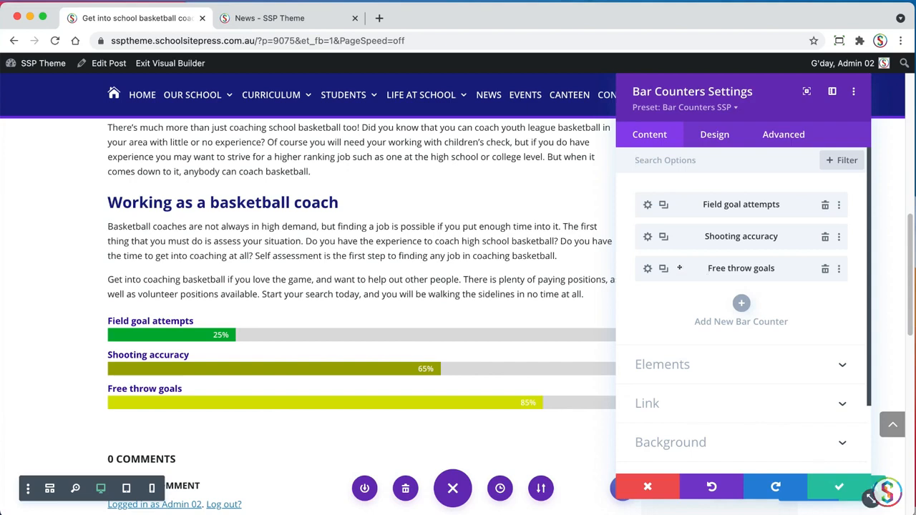
Move the "Free throw goals" counter above "Field goal attempts" and save the Bar Counters module
left_click_drag(688, 267, 694, 195)
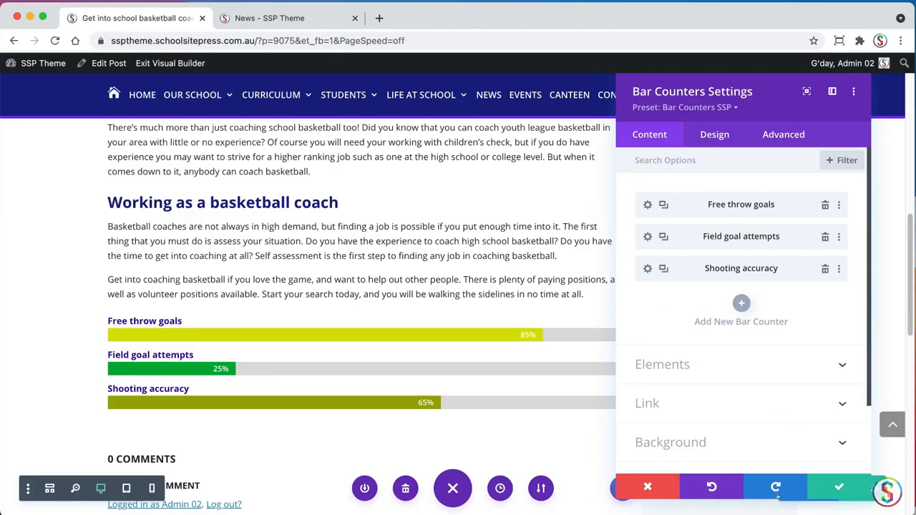
left_click(831, 485)
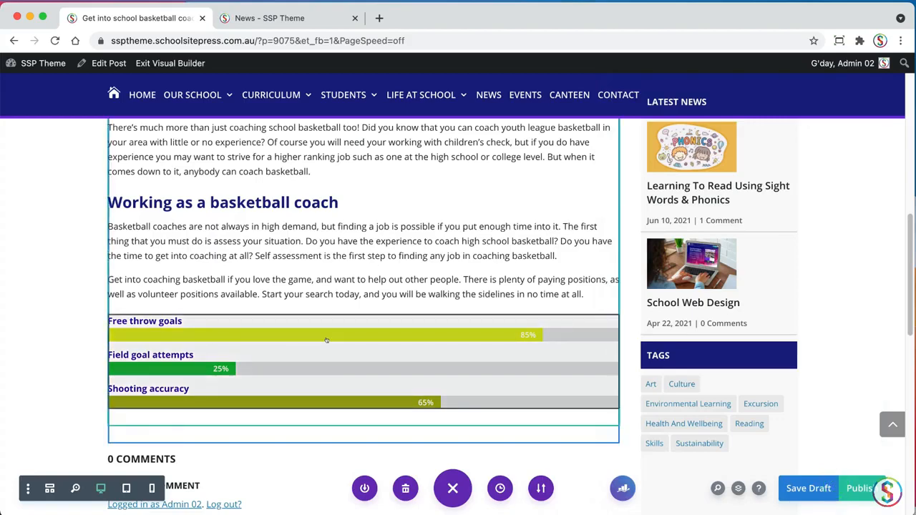
Check the tab tips in the TextEdit document and insert a Tabs module below the bar counters in the post
left_click_drag(907, 229, 892, 256)
key("super+Tab")
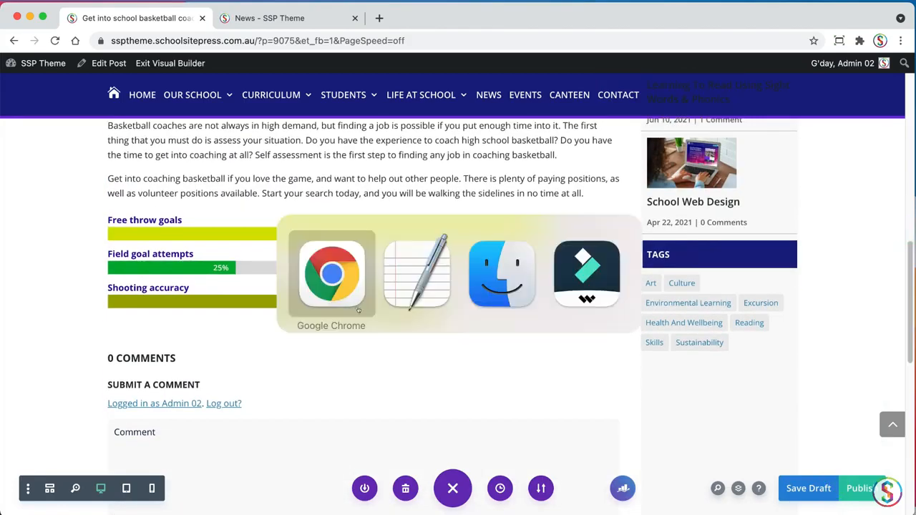
key("super+Tab")
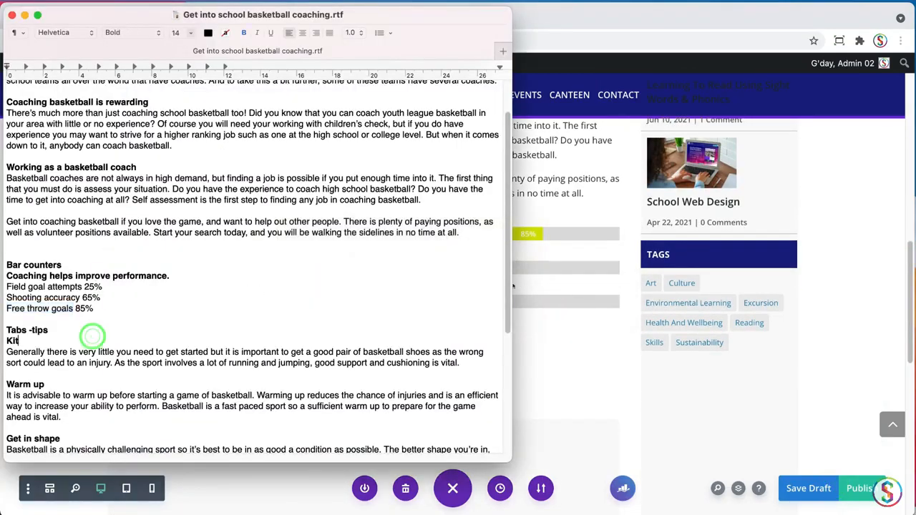
left_click_drag(507, 227, 507, 292)
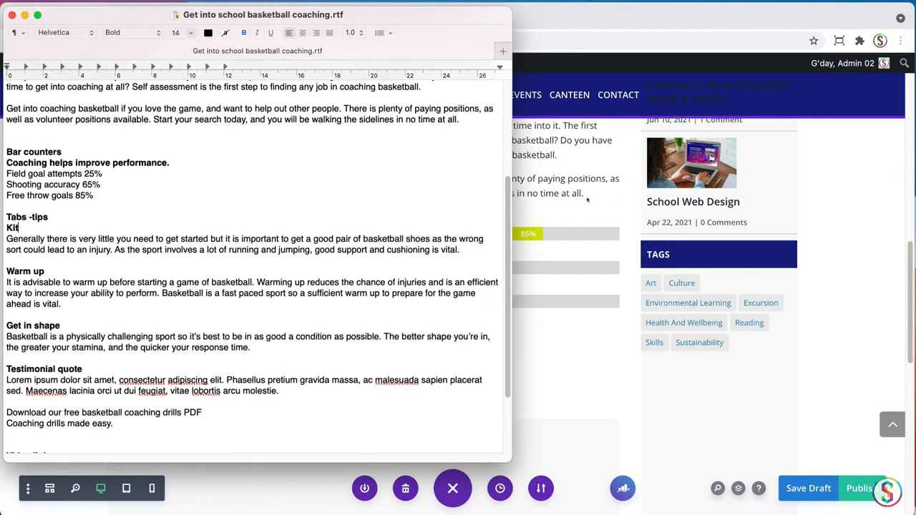
left_click(586, 199)
left_click(359, 270)
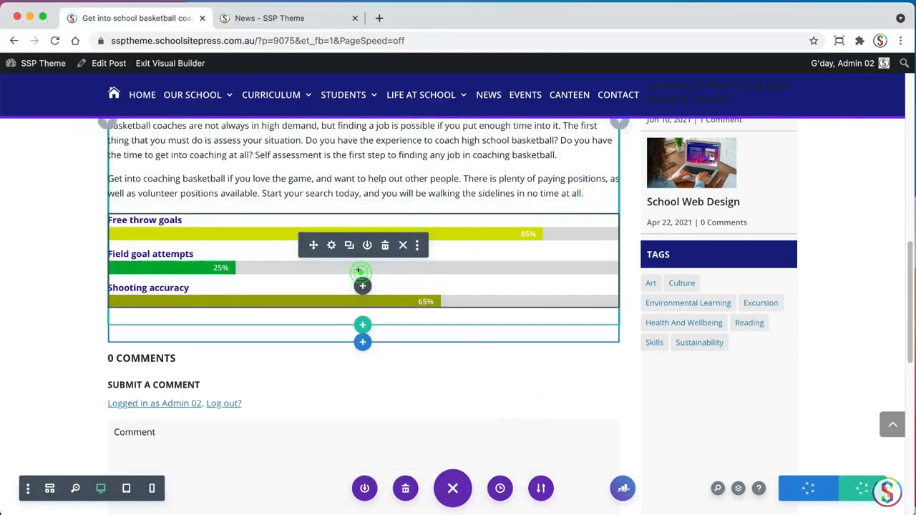
left_click(362, 284)
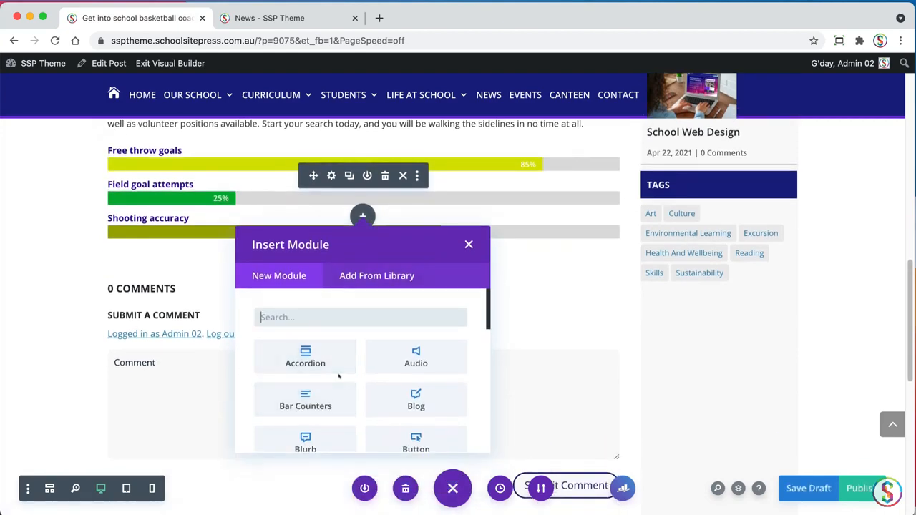
type("tab")
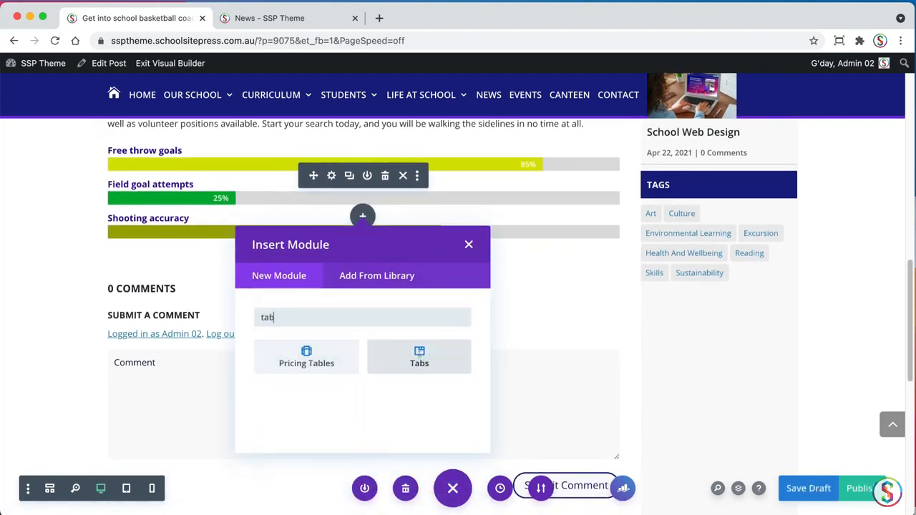
left_click(420, 355)
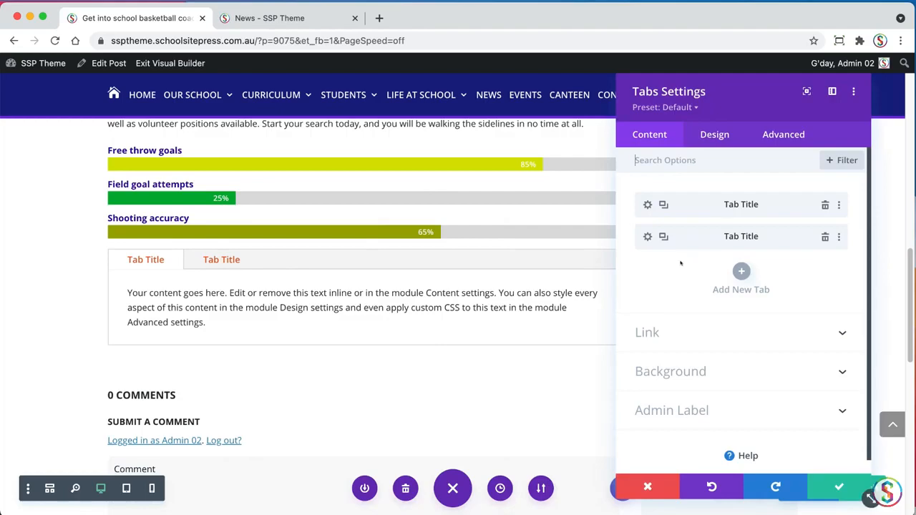
Check the number of tips in the TextEdit document and duplicate the second tab to make three tabs
key("super+Tab")
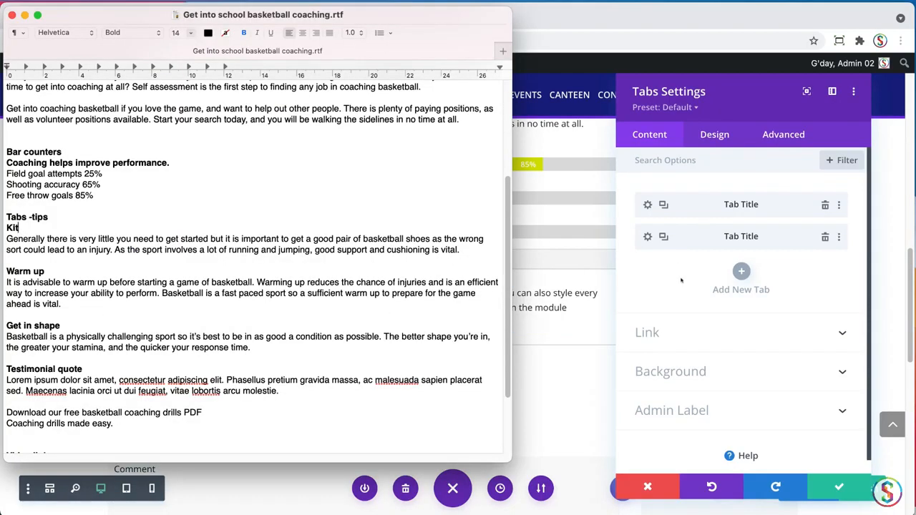
left_click(714, 261)
left_click(662, 236)
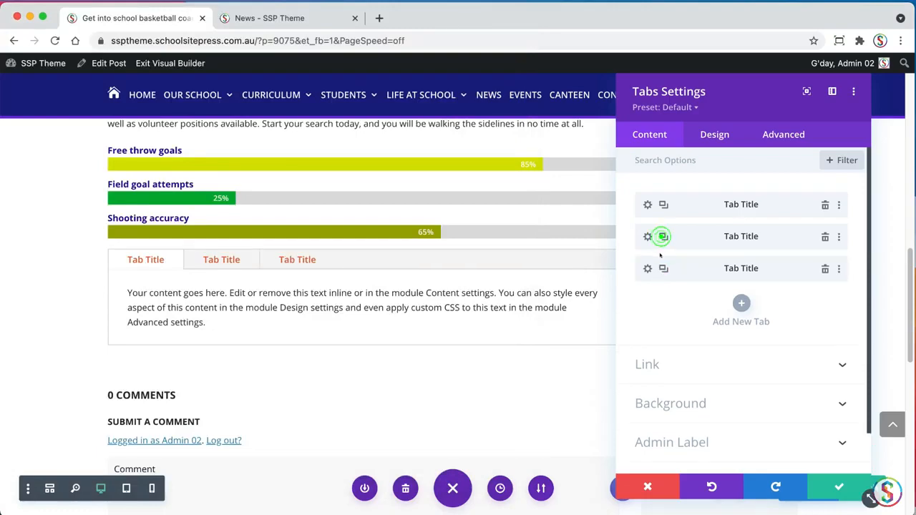
Title the first tab "Kit", copied from the TextEdit document
left_click(646, 205)
key("super+Tab")
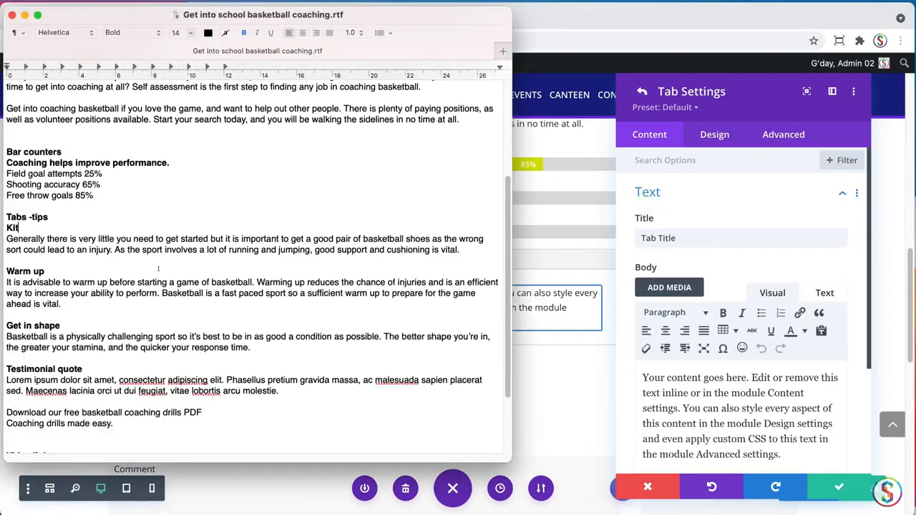
left_click_drag(22, 228, 7, 227)
key("super+c")
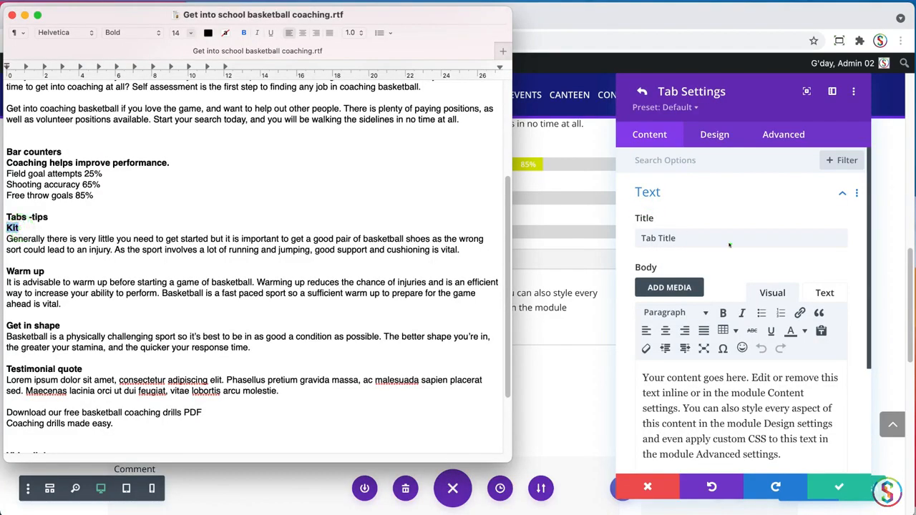
left_click(730, 245)
triple_click(692, 237)
key("super+v")
Replace the "Kit" tab's placeholder body with the basketball shoes paragraph from the TextEdit document and save the tab
key("super+Tab")
left_click(62, 226)
triple_click(462, 250)
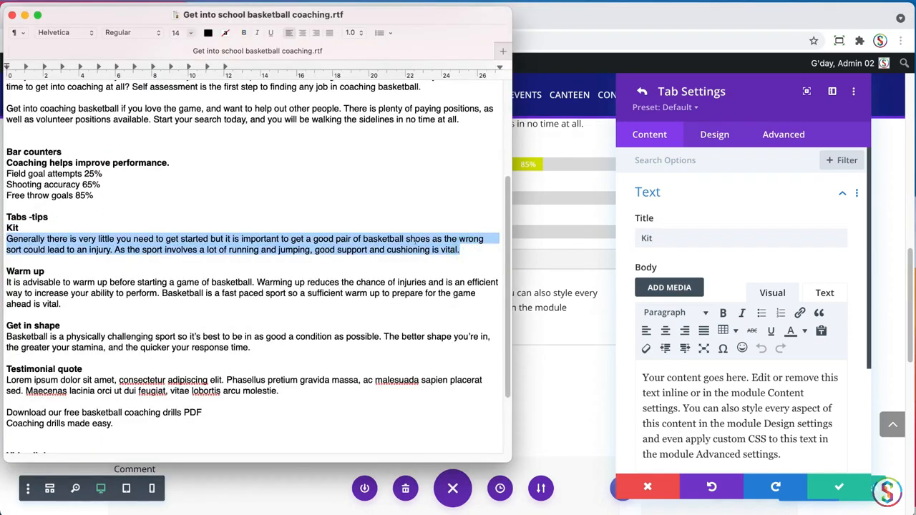
key("super+c")
key("super+Tab")
triple_click(694, 390)
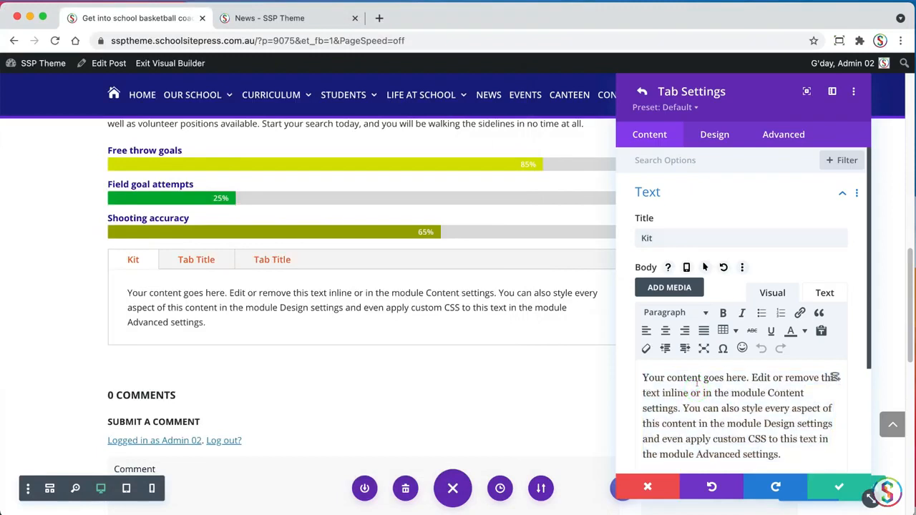
key("super+v")
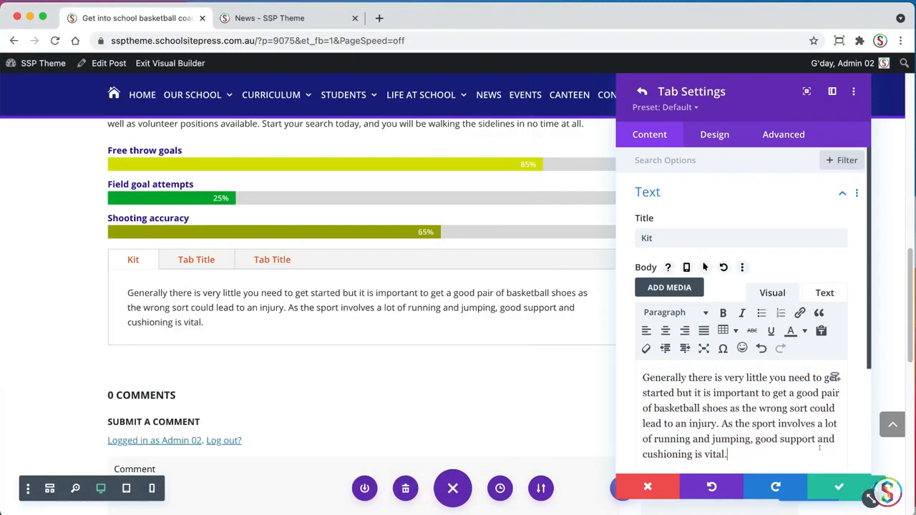
left_click(839, 487)
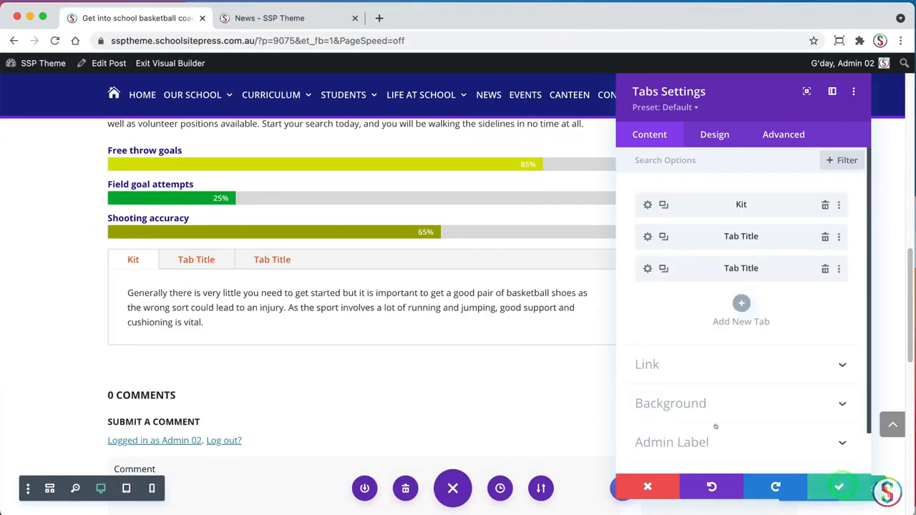
Title the second tab "Warm up", copied from the TextEdit document
left_click(647, 237)
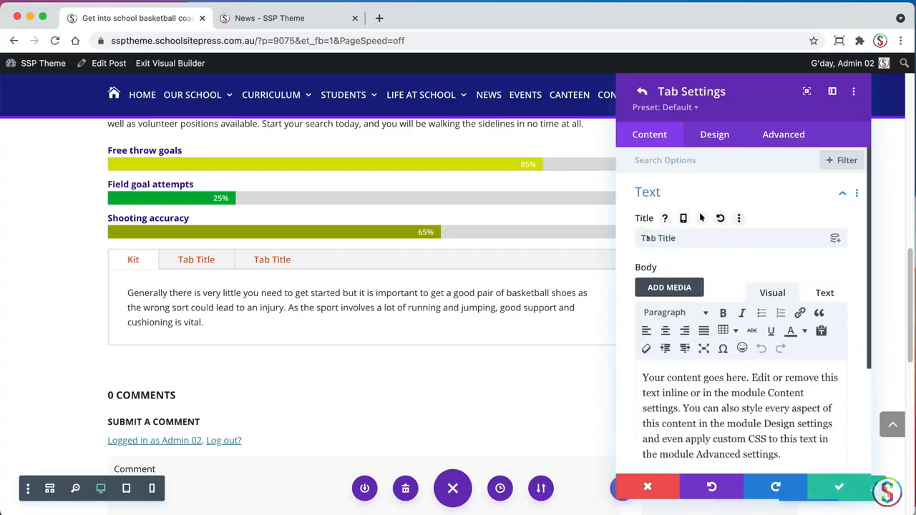
key("super+Tab")
left_click(85, 264)
triple_click(85, 266)
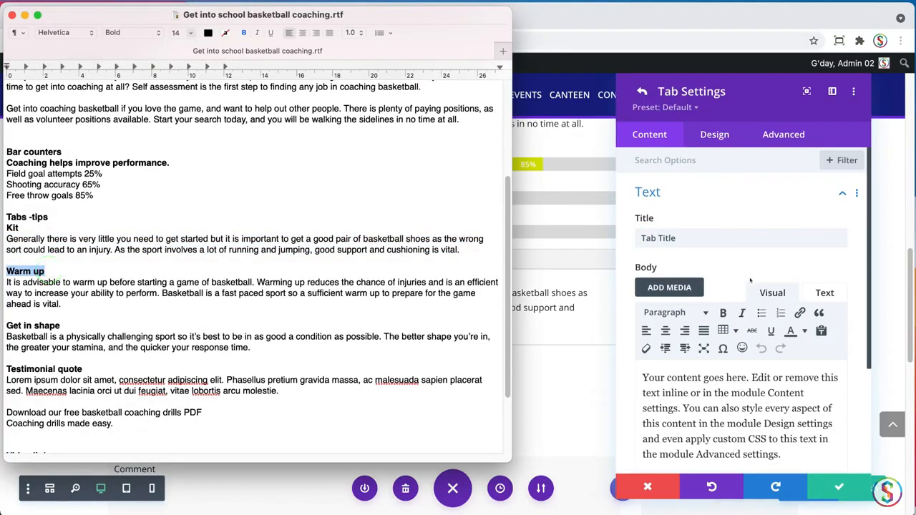
key("super+Tab")
triple_click(686, 238)
key("super+v")
Replace the "Warm up" tab's placeholder body with the warm-up paragraph from the TextEdit document and save the tab
key("super+Tab")
left_click(97, 281)
triple_click(65, 304)
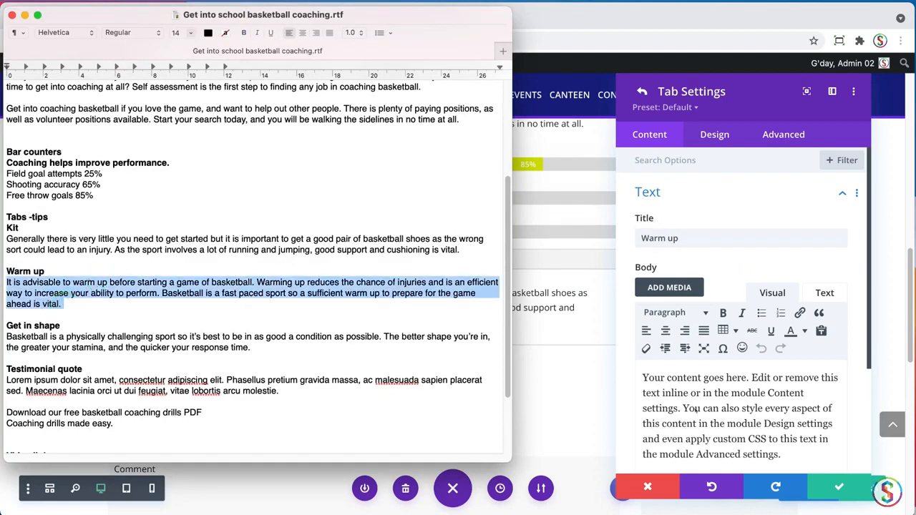
key("super+c")
key("super+Tab")
key("super+a")
key("super+v")
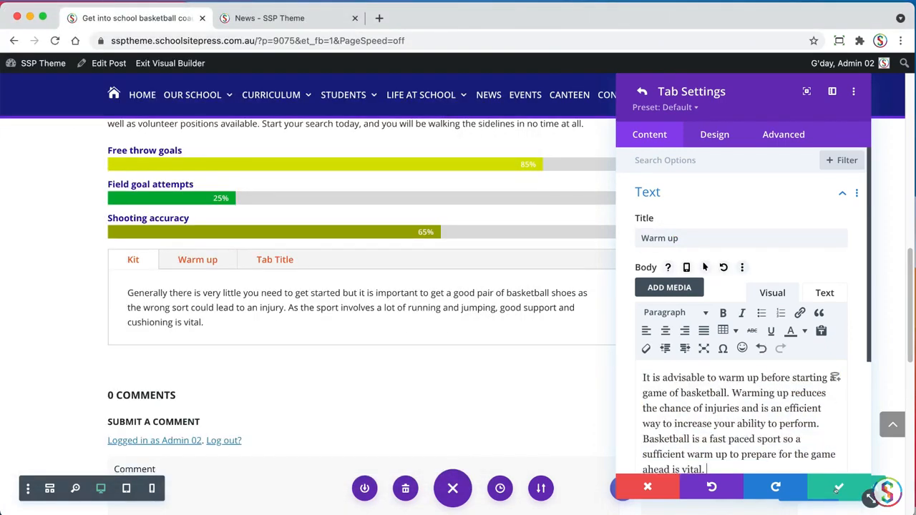
left_click(837, 488)
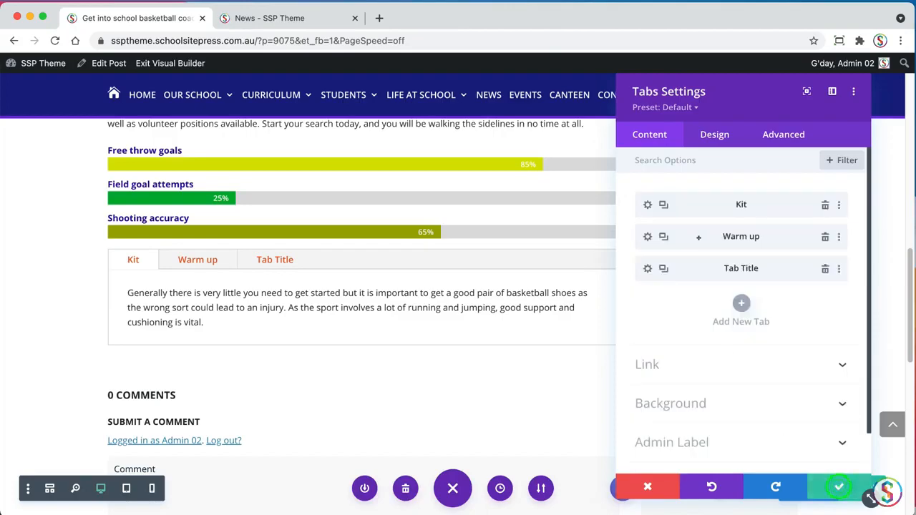
Title the third tab "Get in shape", copied from the TextEdit document
left_click(646, 268)
key("super+Tab")
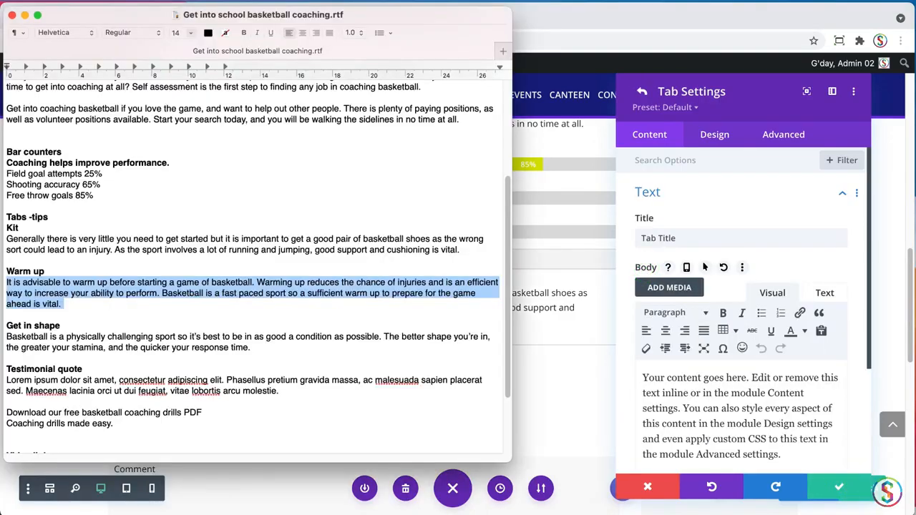
left_click(78, 301)
triple_click(63, 325)
key("super+c")
key("super+Tab")
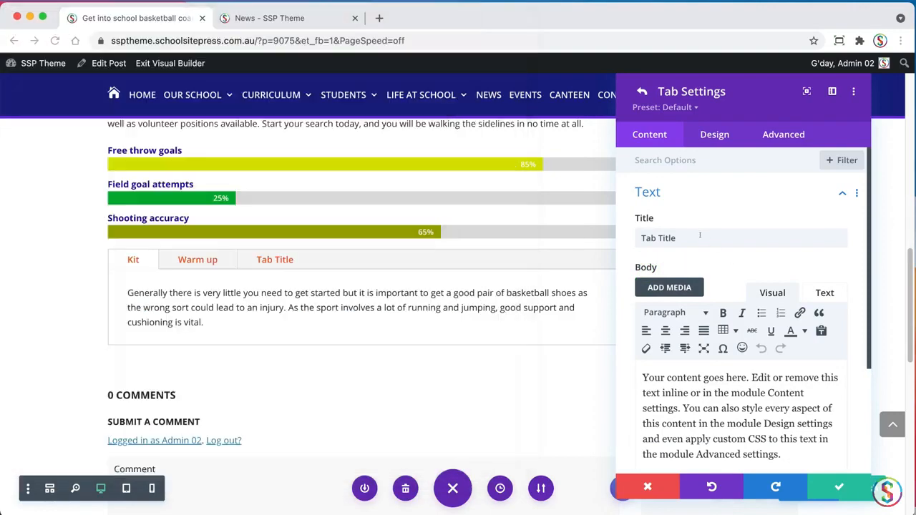
left_click(700, 239)
triple_click(700, 239)
key("super+v")
Replace the "Get in shape" tab's placeholder body with the physical condition paragraph from the TextEdit document
key("super+Tab")
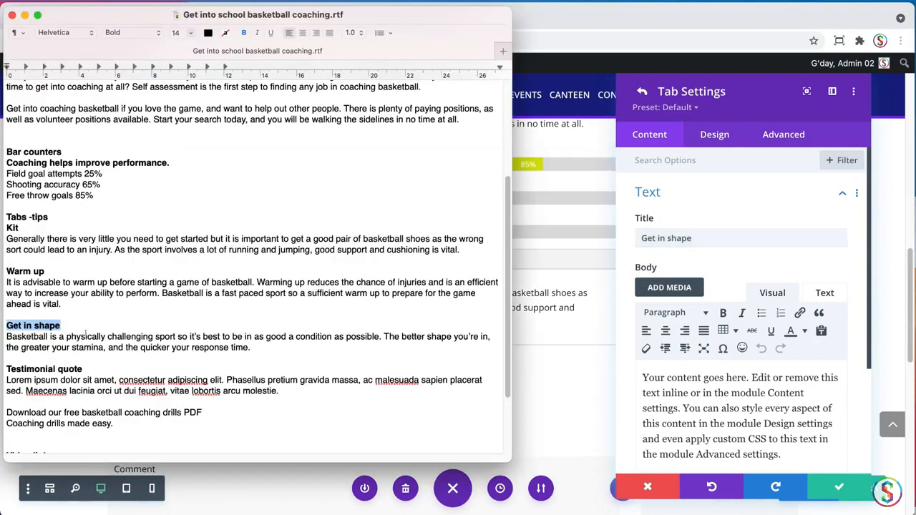
left_click(87, 335)
triple_click(267, 347)
left_click_drag(267, 347, 3, 338)
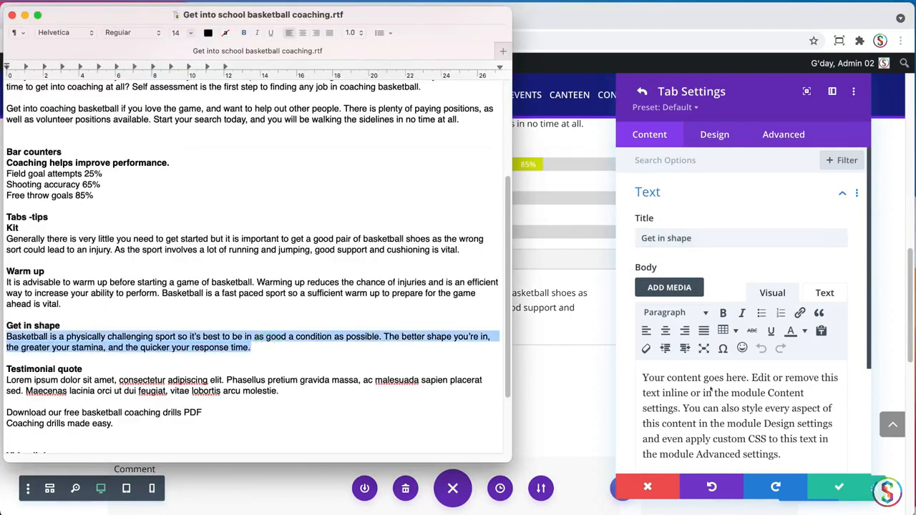
left_click(711, 390)
triple_click(705, 381)
key("super+v")
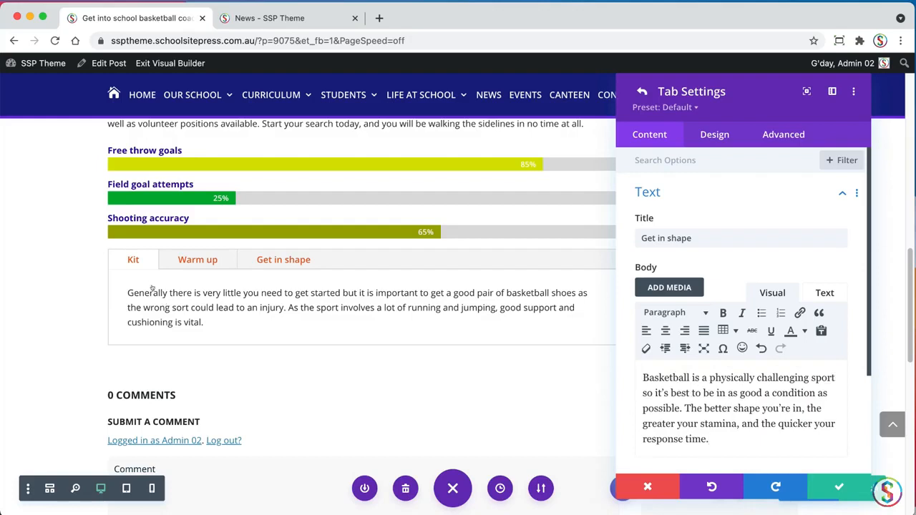
Save the third tab, reorder the tabs so "Get in shape" comes before "Warm up", and save the Tabs module
left_click(839, 487)
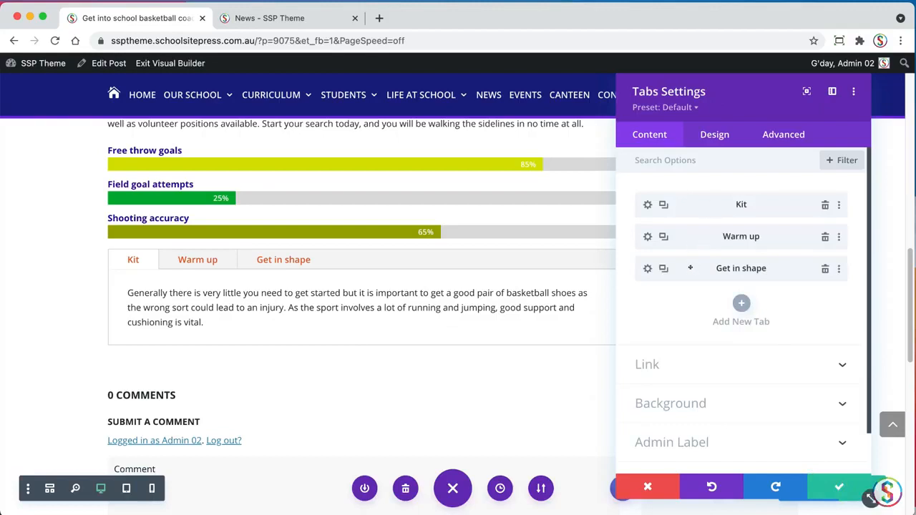
left_click_drag(691, 265, 690, 228)
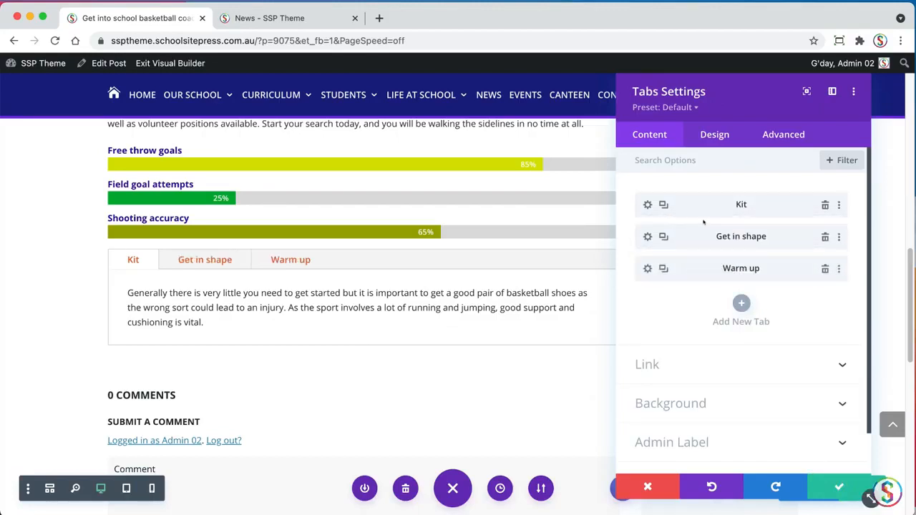
left_click(834, 487)
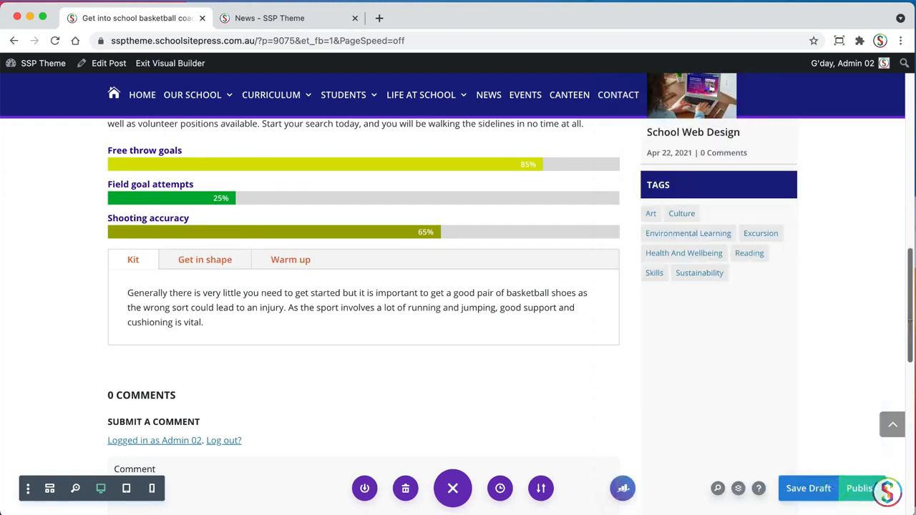
Move the Tabs module above the Bar Counters module, directly below the "Working as a basketball coach" text
scroll(907, 327, "up", 3)
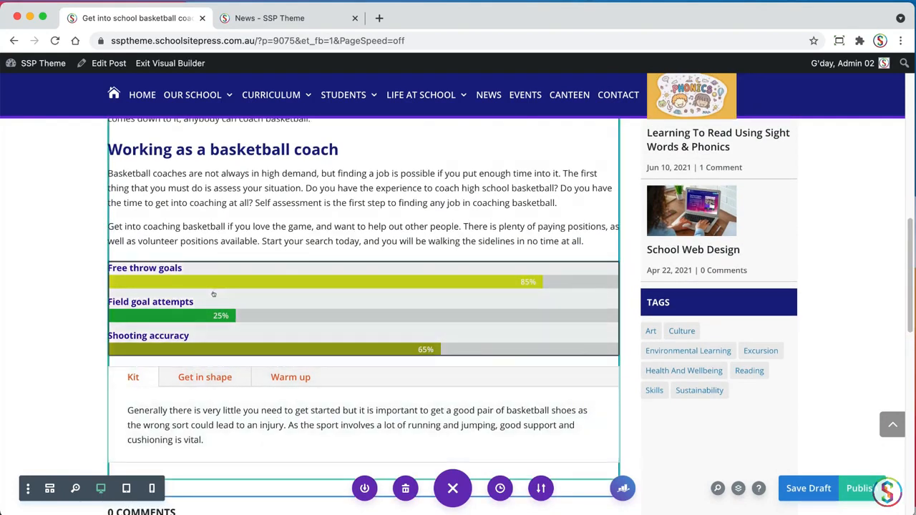
left_click(284, 411)
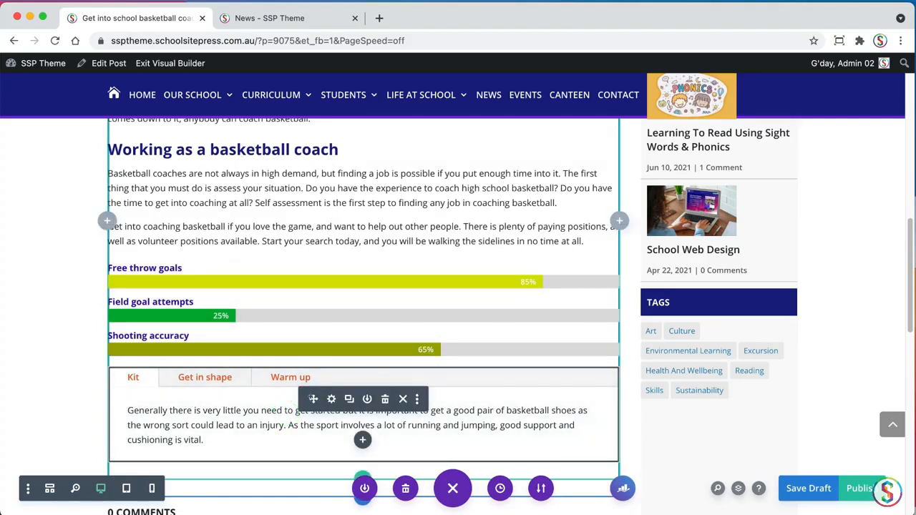
left_click_drag(313, 399, 297, 292)
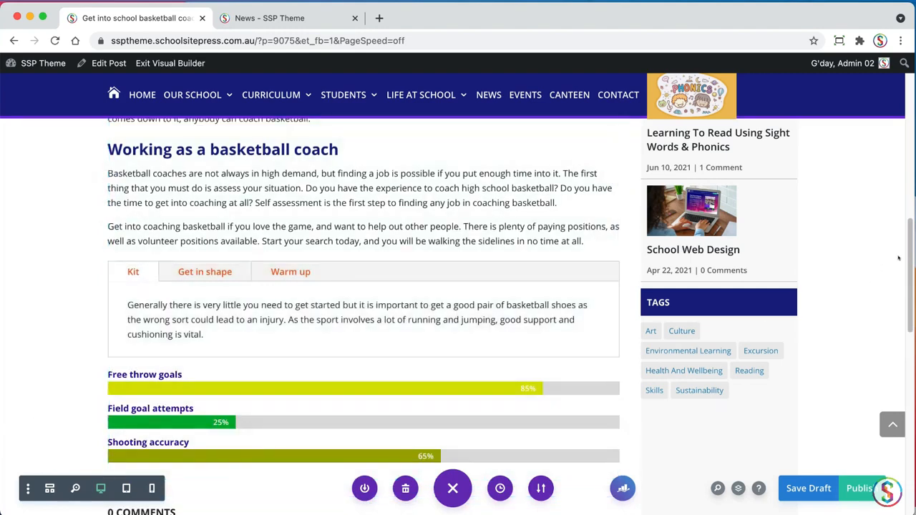
Insert a Testimonial module below the bar counters and apply the "Testimonial SSP" preset to it
scroll(910, 254, "down", 4)
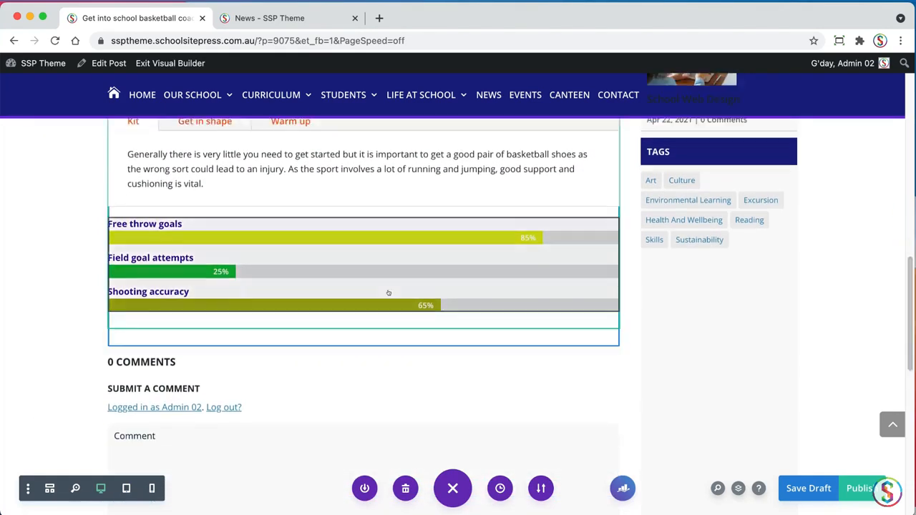
key("super+Tab")
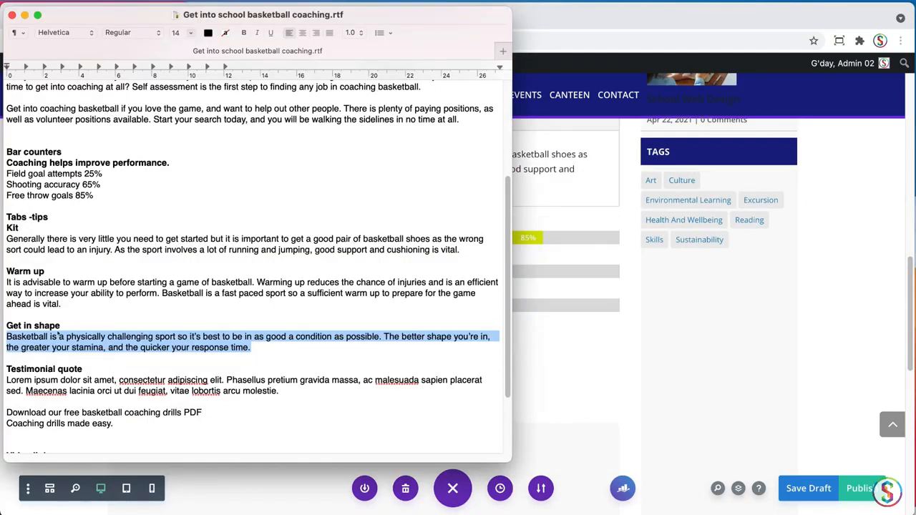
scroll(508, 313, "down", 3)
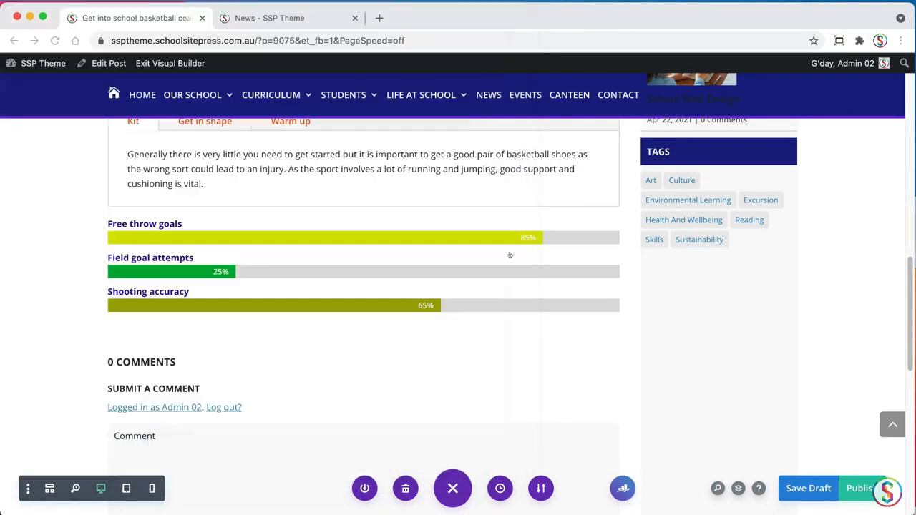
key("super+Tab")
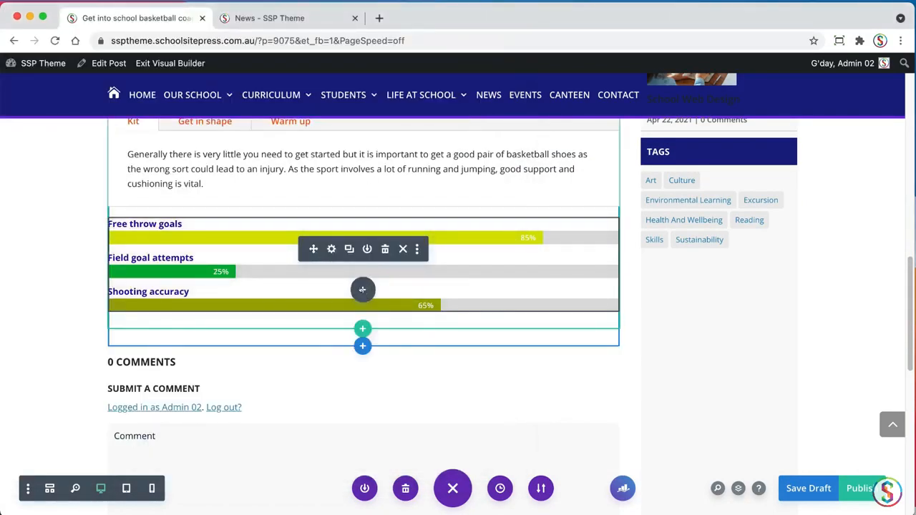
left_click(363, 290)
type("test")
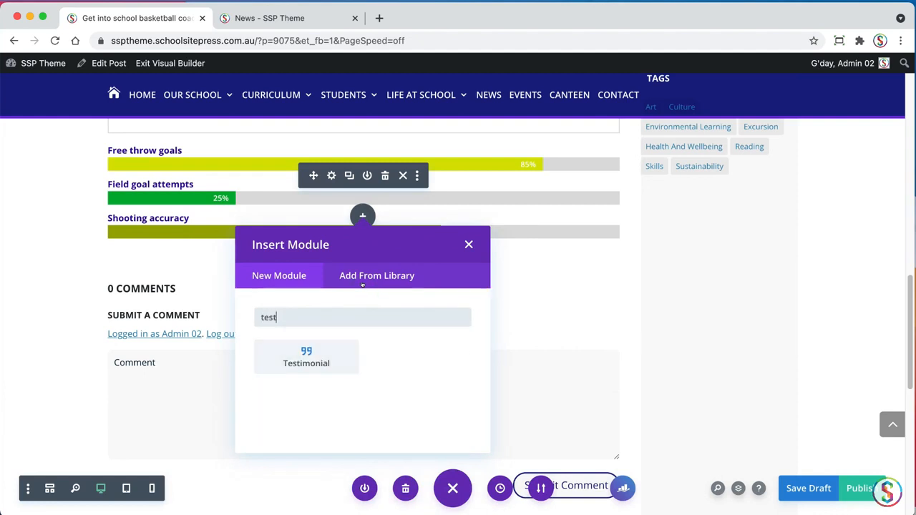
left_click(307, 356)
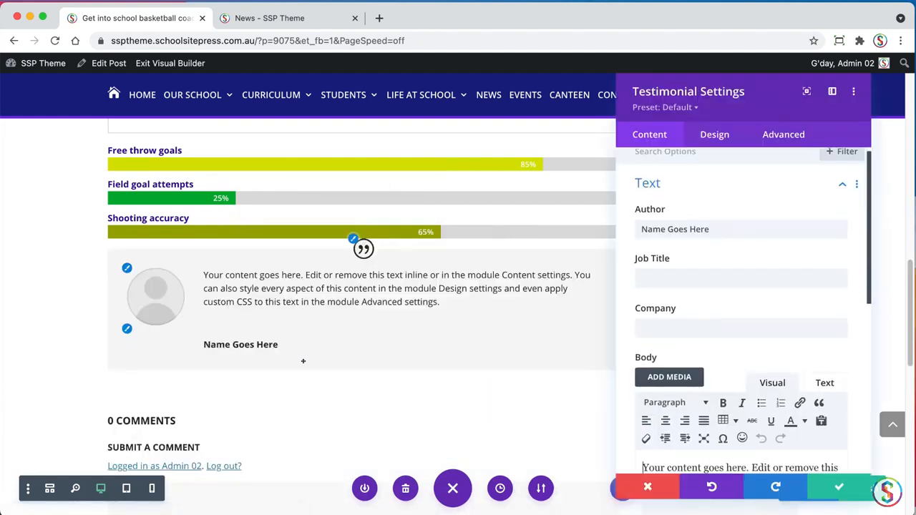
left_click(690, 107)
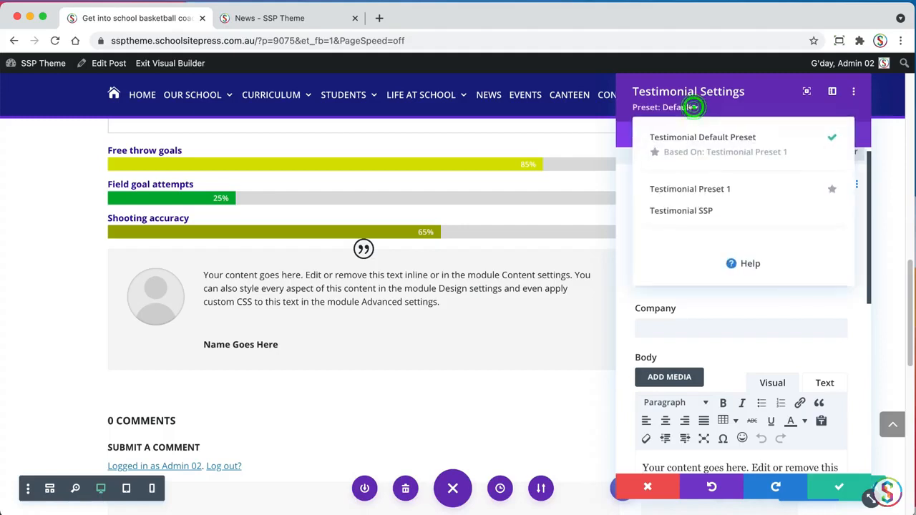
left_click(662, 211)
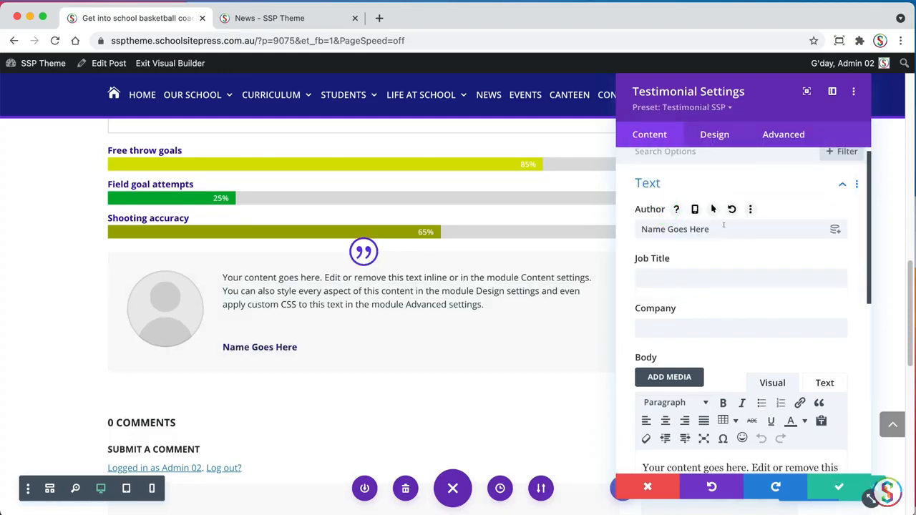
Replace the testimonial's placeholder author with the coach's full name
key("super+Tab")
left_click(82, 273)
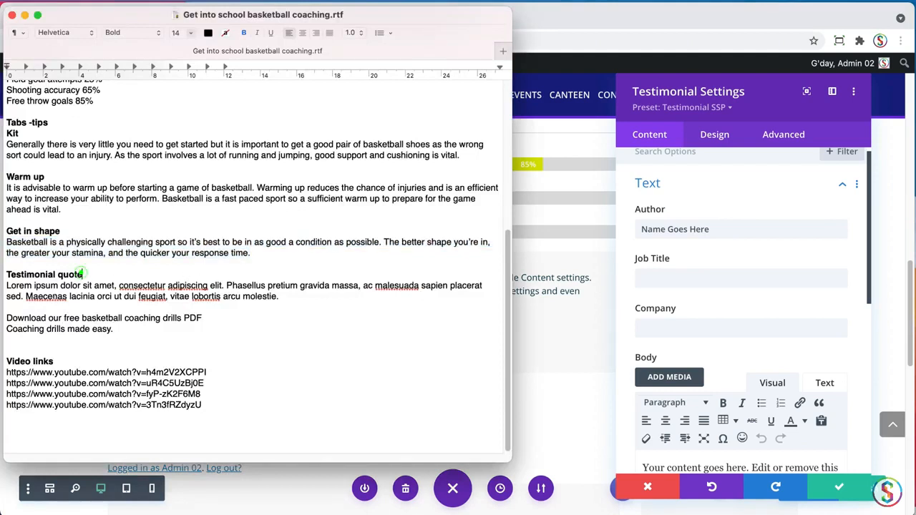
key("super+Tab")
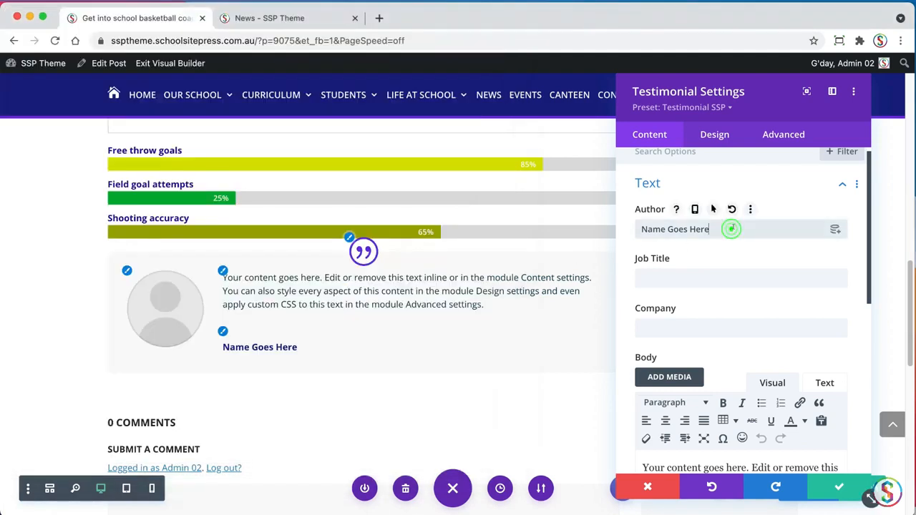
triple_click(731, 227)
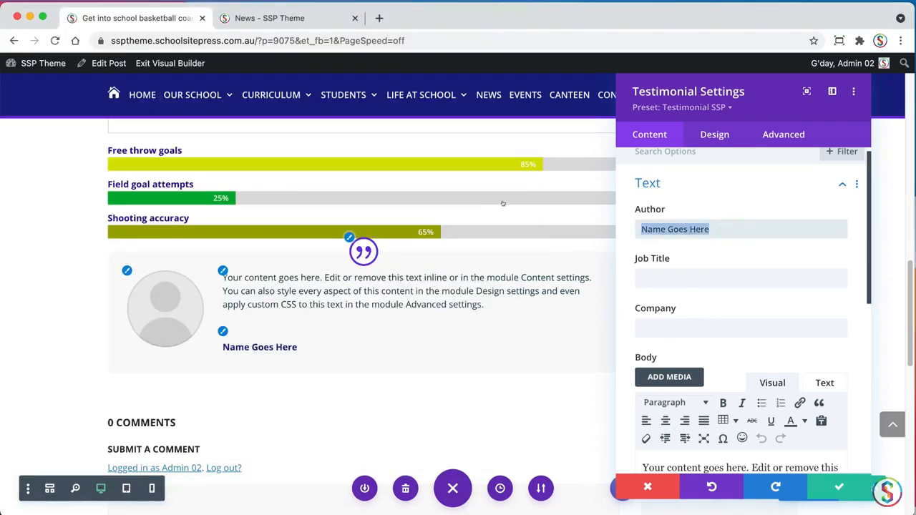
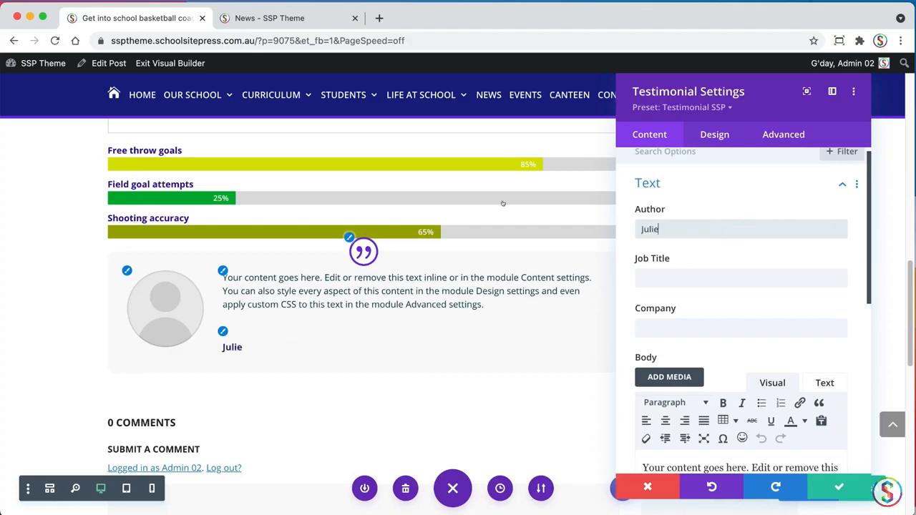
Set the testimonial's job title to "Basketball Coach" and its company to "Alkira College"
left_click(686, 275)
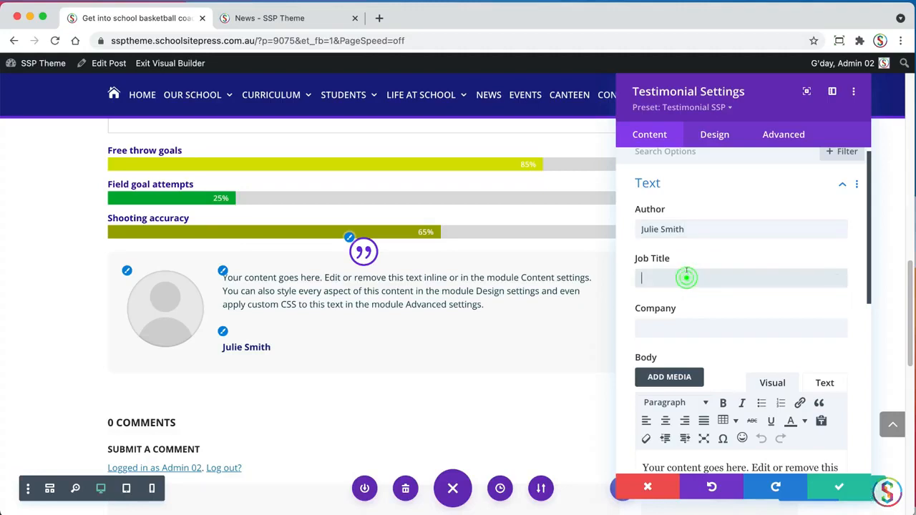
type("Basket")
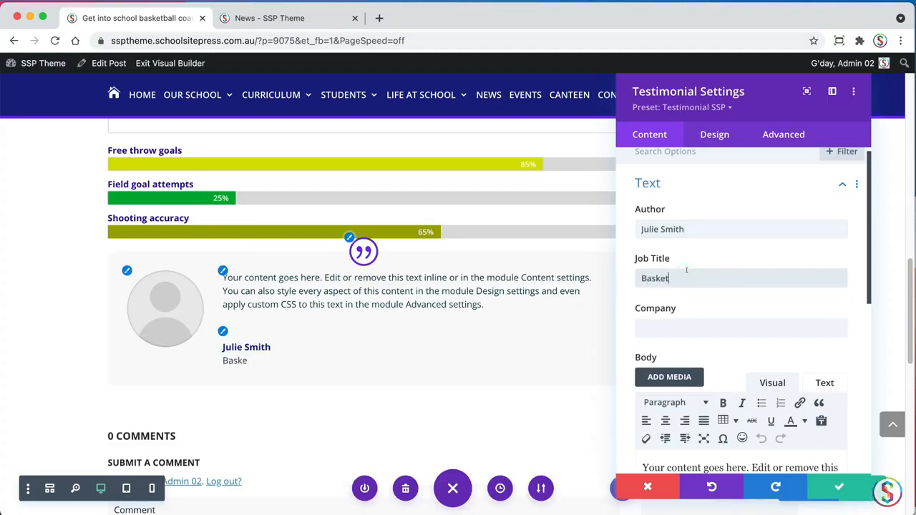
type("ball Coach")
left_click(672, 325)
type("Alkira")
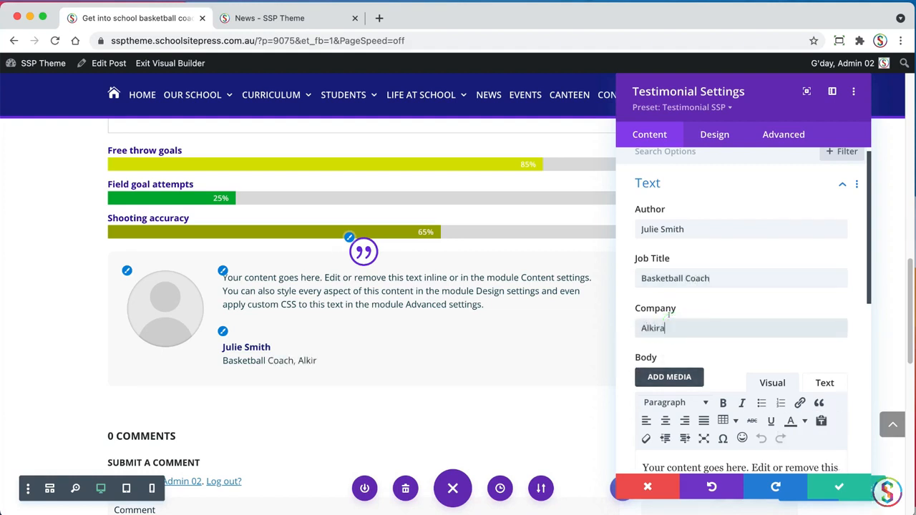
type(" College")
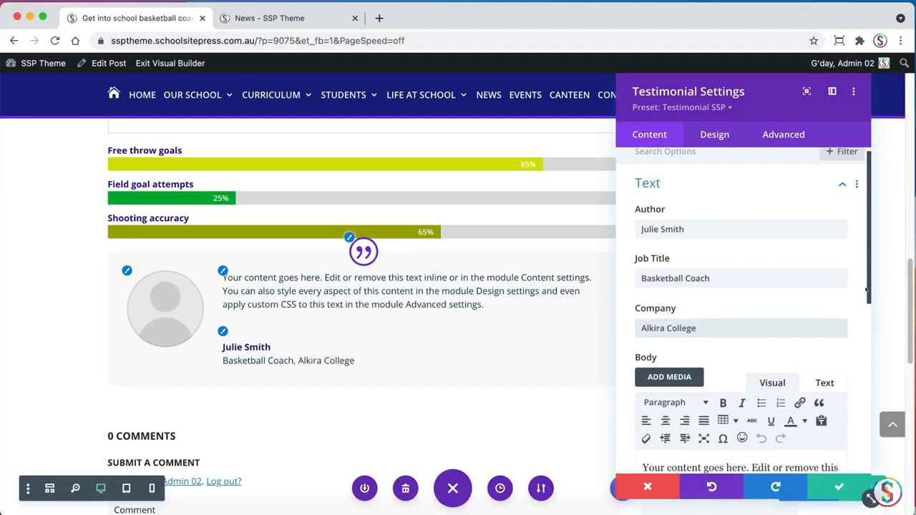
Replace the testimonial's placeholder body with the Lorem ipsum testimonial quote copied from the TextEdit document
key("super+a")
key("super+Tab")
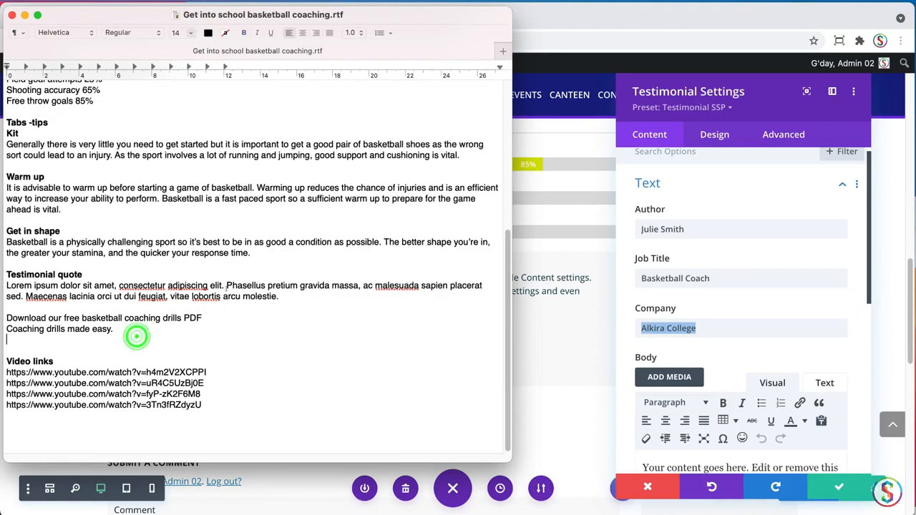
triple_click(283, 296)
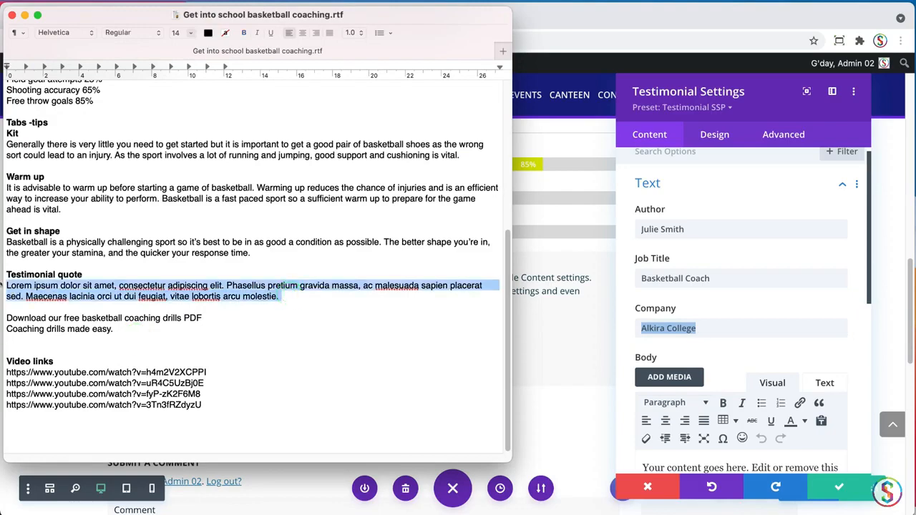
key("super+Tab")
left_click_drag(869, 294, 869, 368)
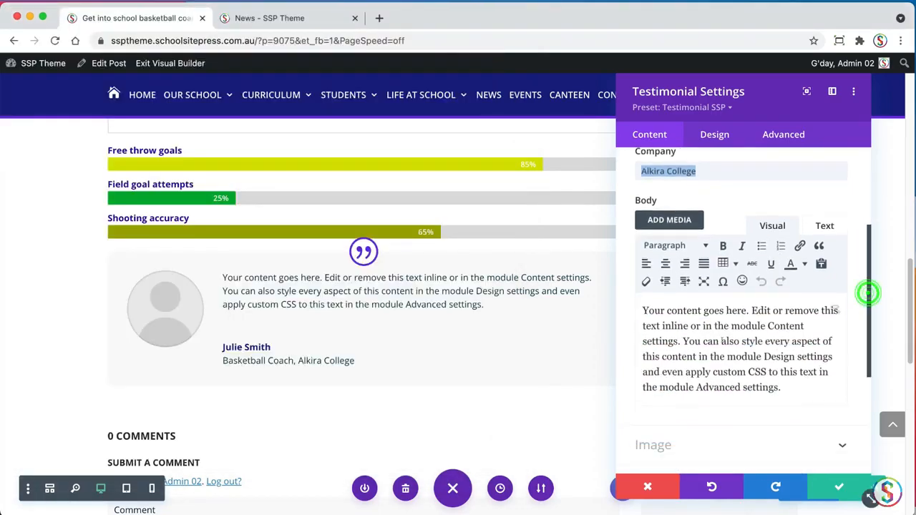
triple_click(721, 332)
key("super+v")
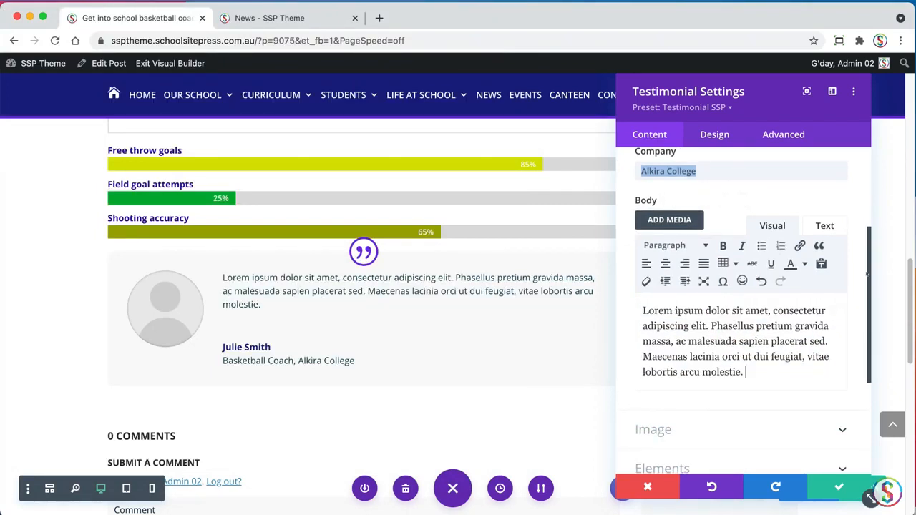
Set the testimonial's image to basketball-testimonial.jpg from the News Images folder of the media library
left_click_drag(868, 268, 867, 275)
scroll(672, 186, "up", 5)
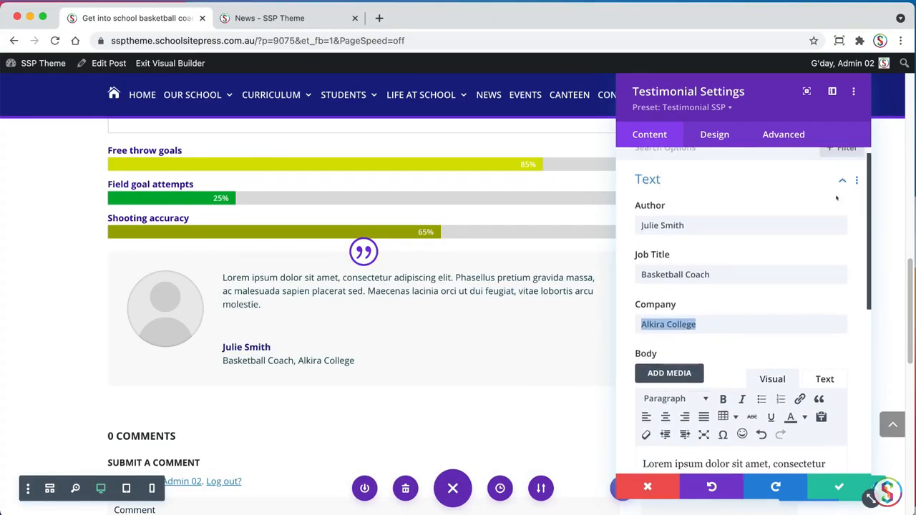
left_click(674, 187)
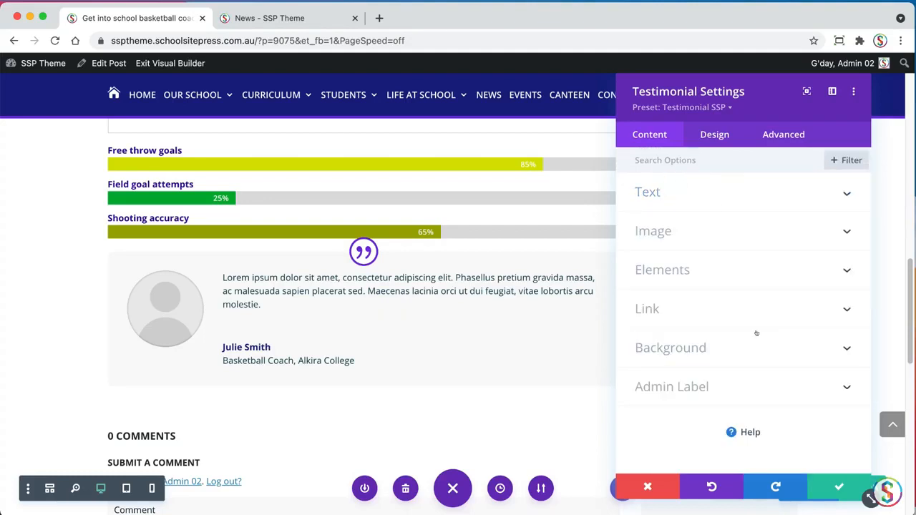
left_click(680, 232)
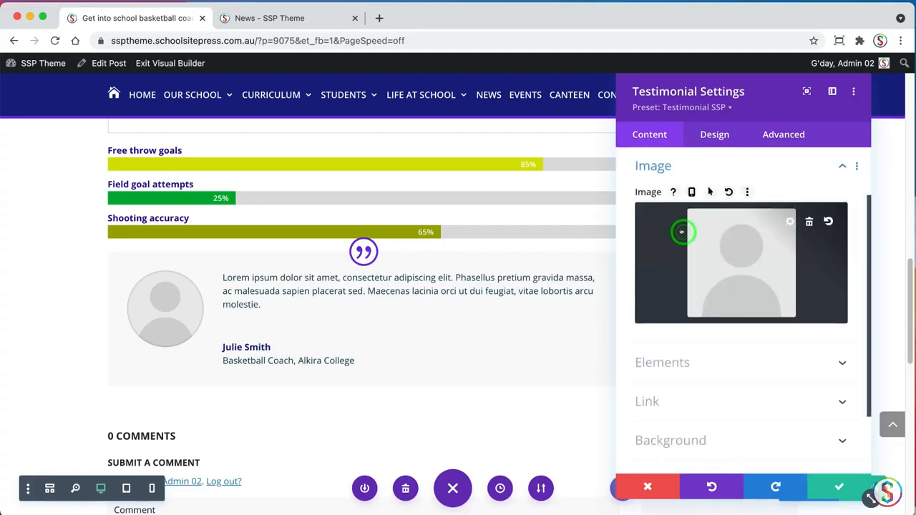
left_click(740, 254)
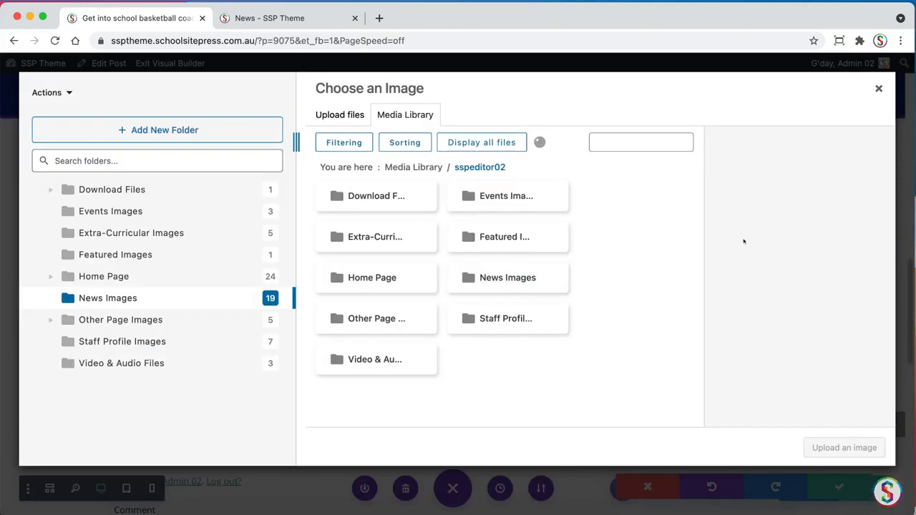
left_click(114, 298)
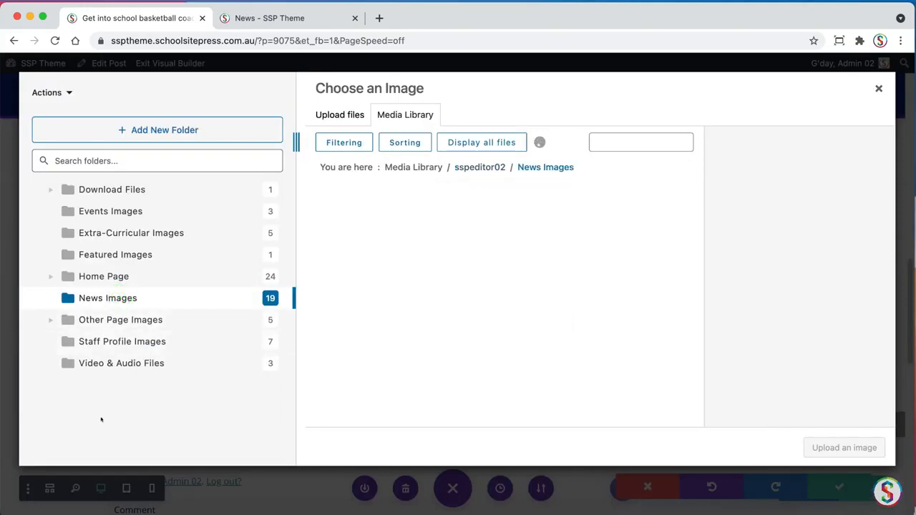
mouse_move(368, 223)
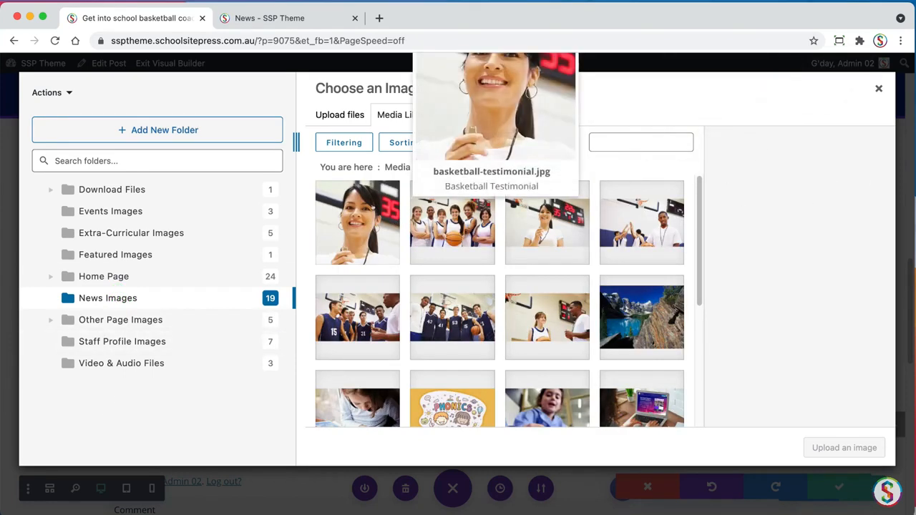
left_click(372, 208)
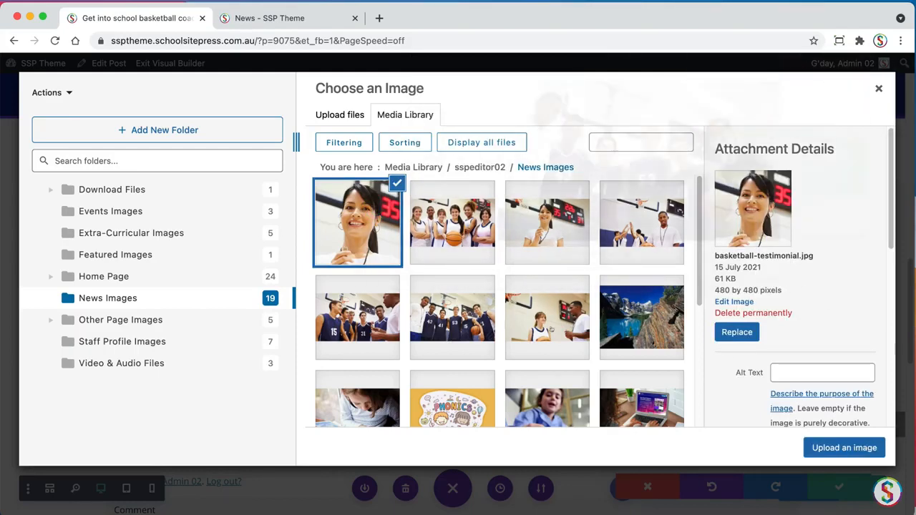
left_click(845, 449)
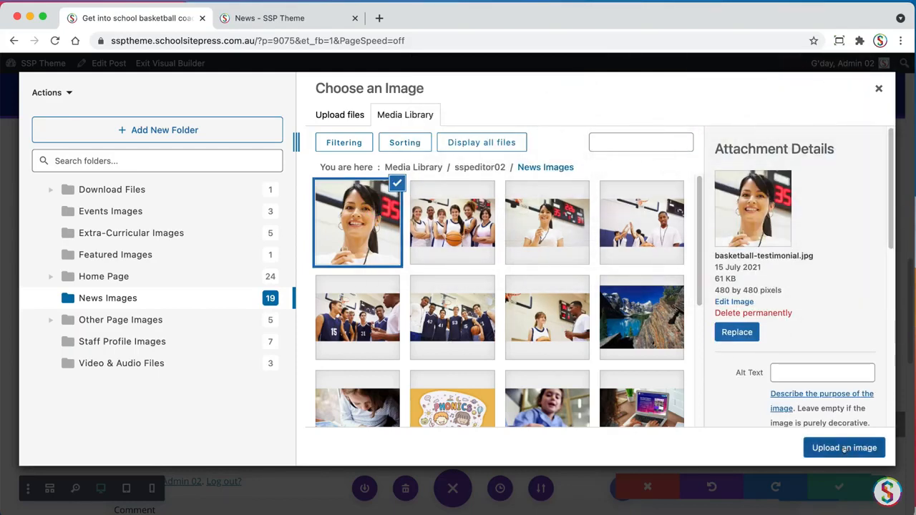
Insert the selected basketball-testimonial.jpg into the testimonial, then review its text content and save the module's settings
left_click(839, 447)
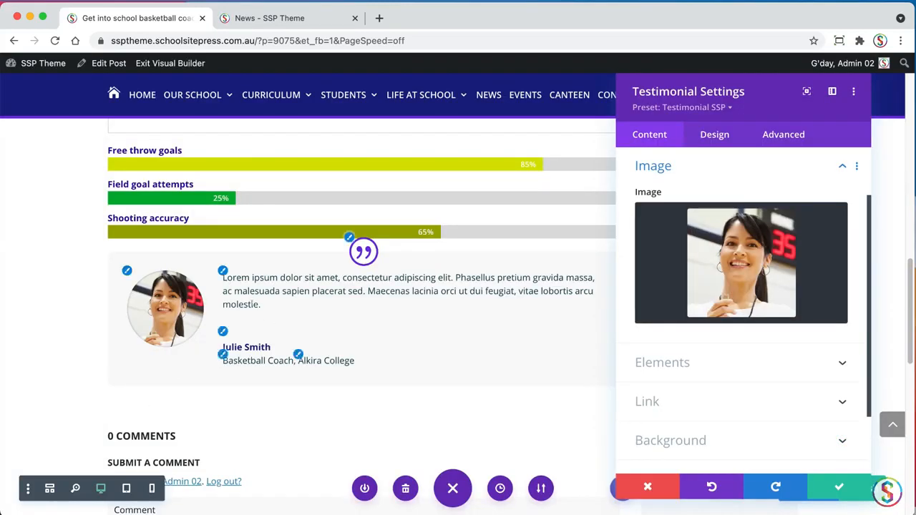
scroll(845, 247, "up", 2)
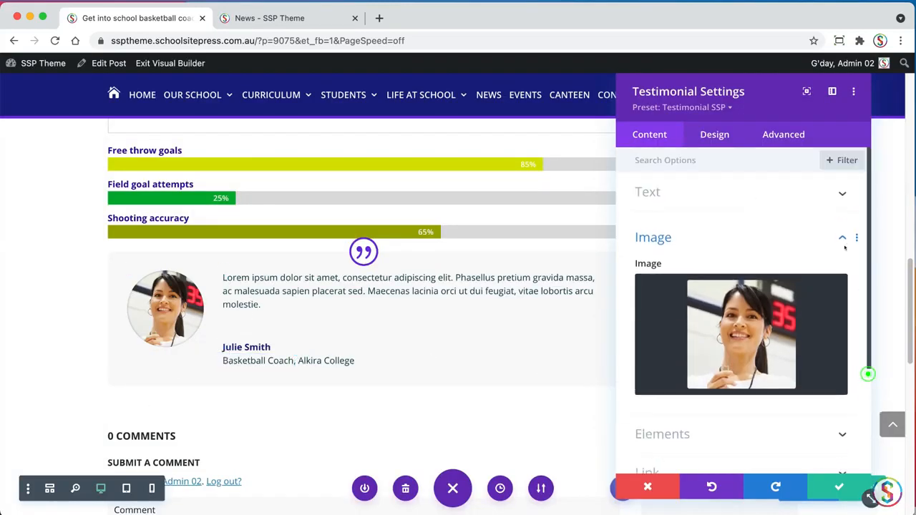
left_click(642, 192)
scroll(835, 392, "down", 2)
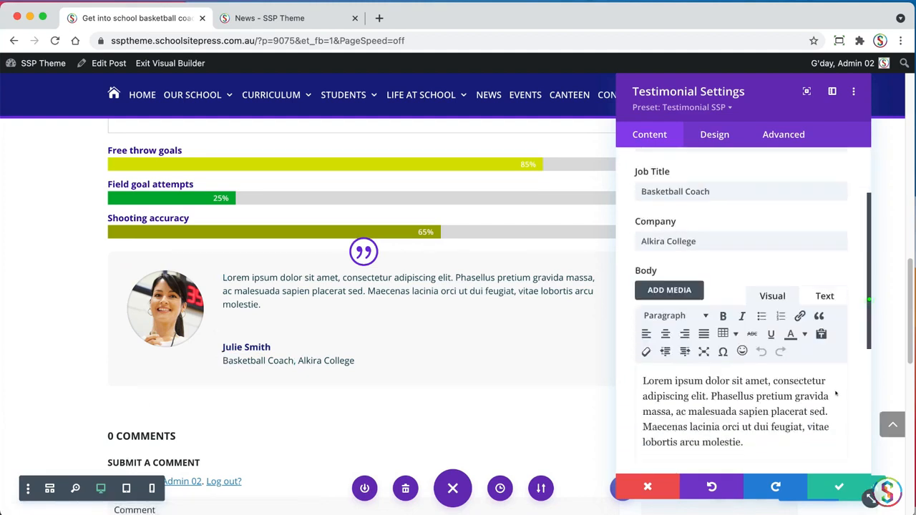
scroll(835, 393, "down", 3)
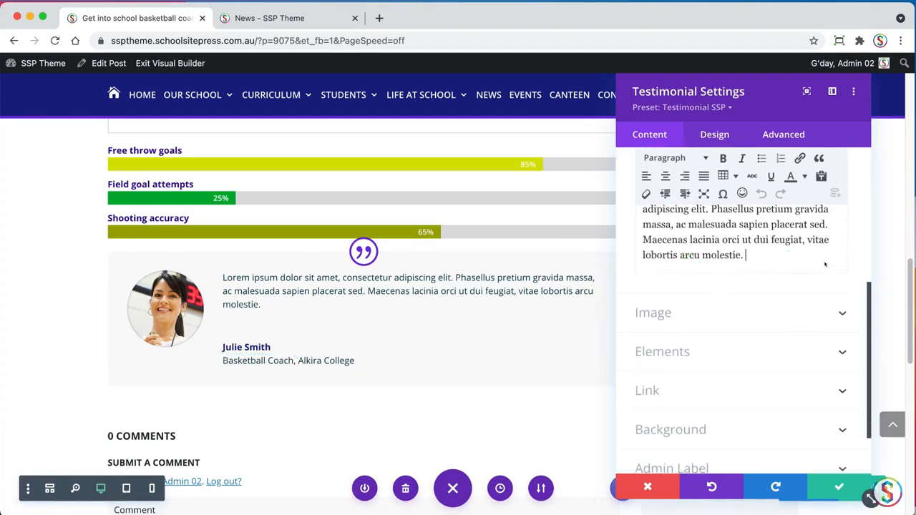
scroll(865, 285, "up", 2)
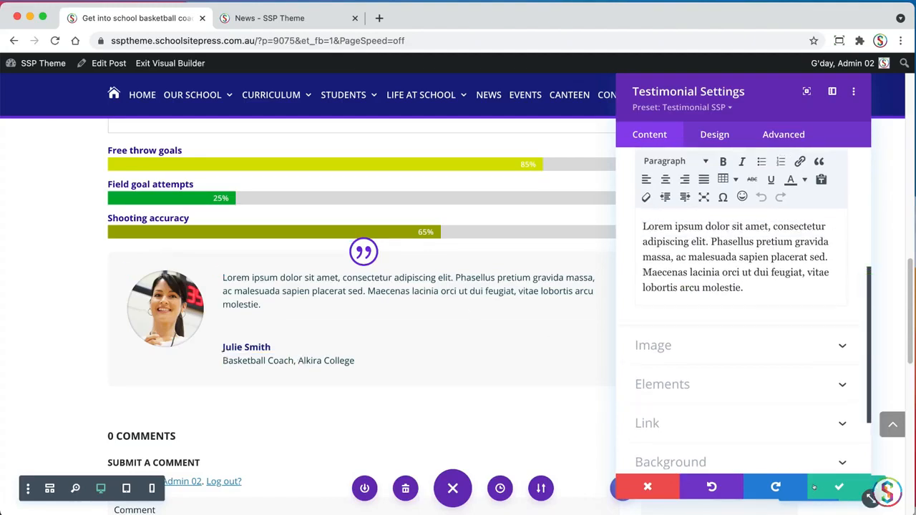
left_click(837, 487)
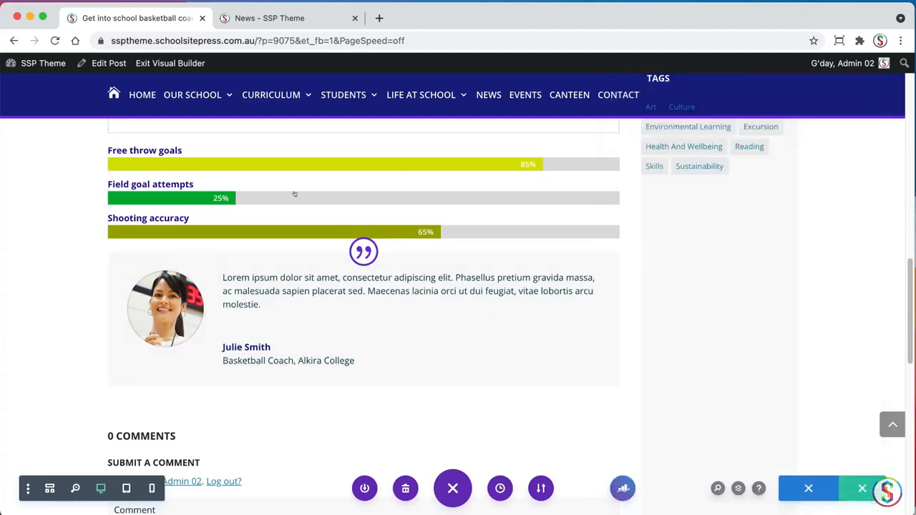
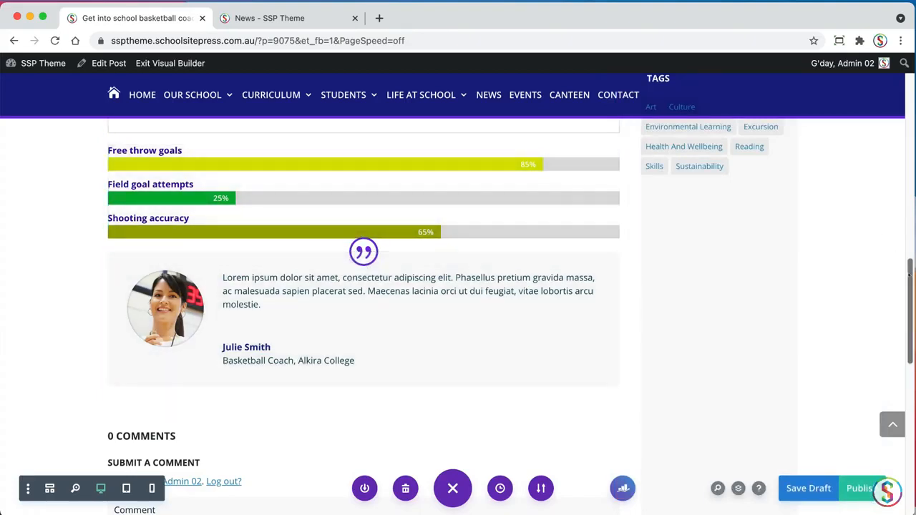
Set the Bar Counters module's bottom margin to 40px and save its settings
left_click_drag(907, 272, 908, 247)
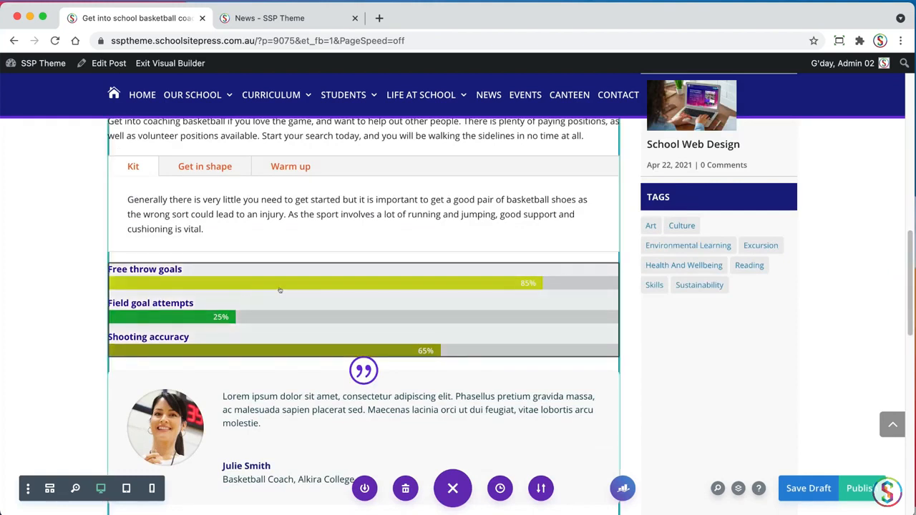
mouse_move(280, 289)
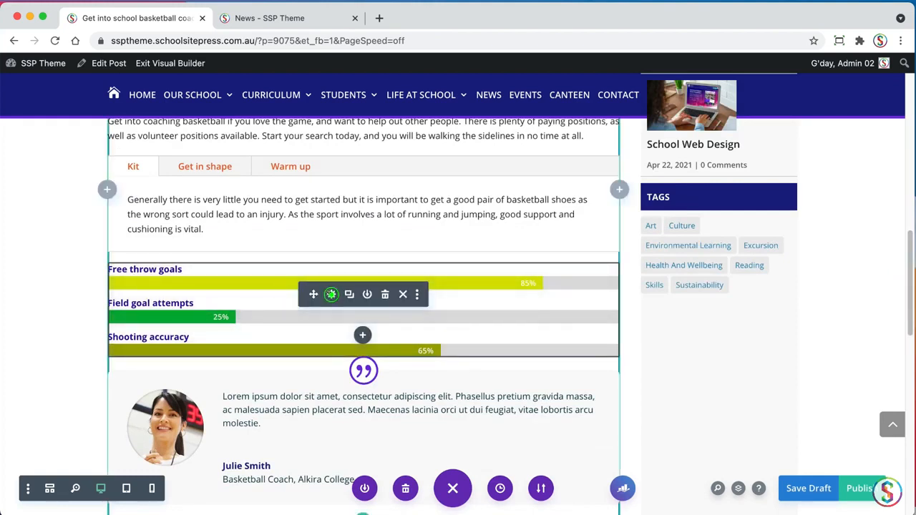
left_click(332, 294)
left_click(712, 135)
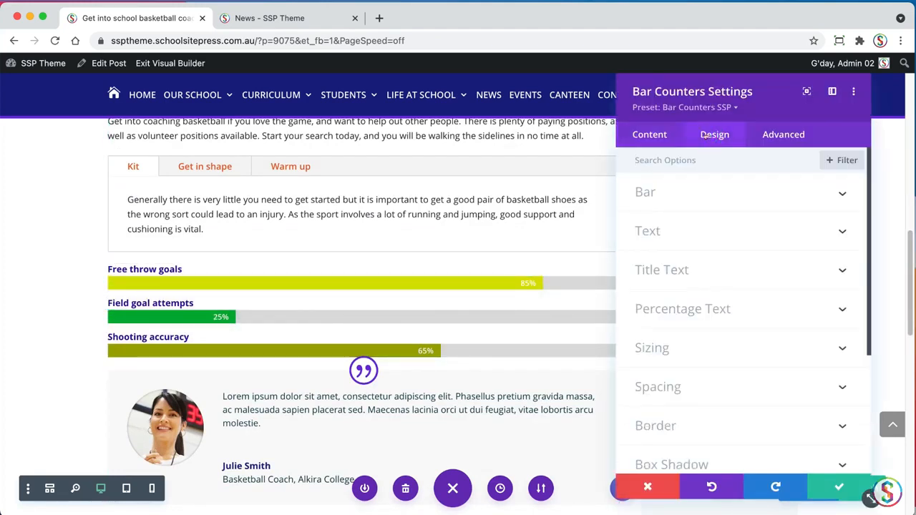
left_click(694, 392)
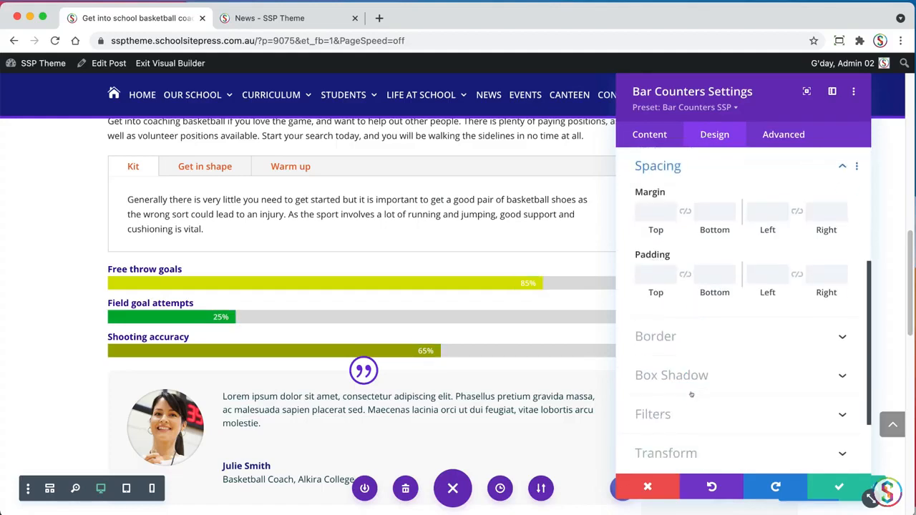
left_click(701, 211)
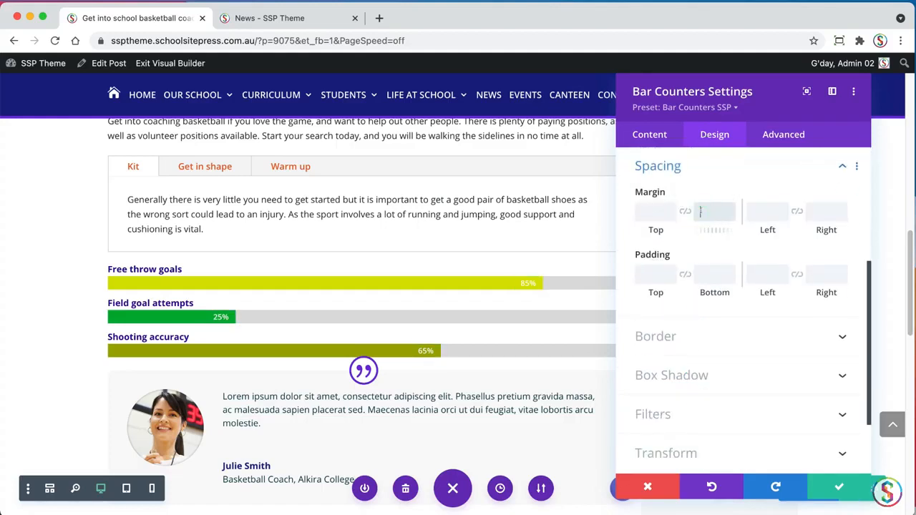
type("40px")
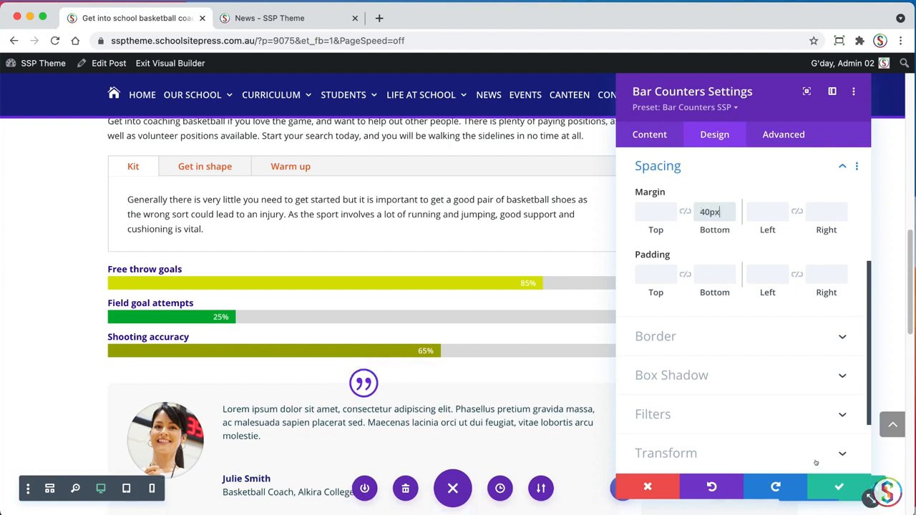
left_click(838, 486)
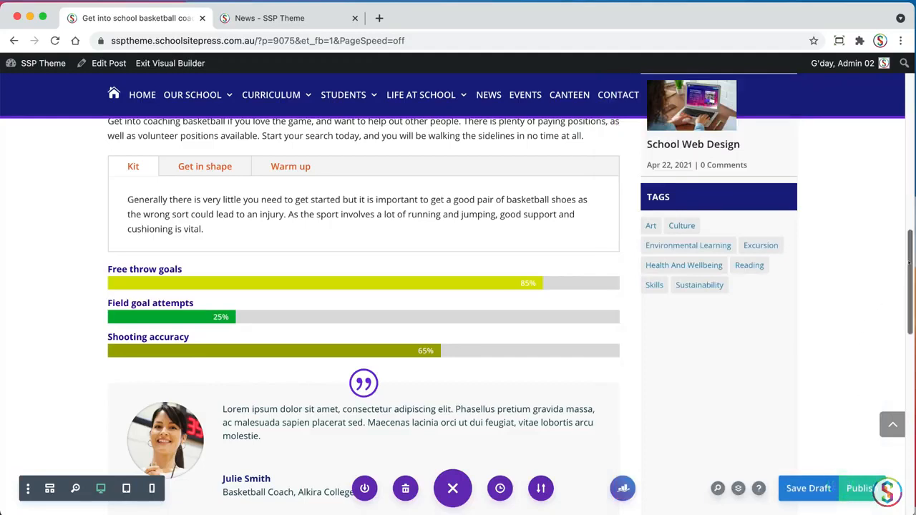
Check the PDF download text in the TextEdit document, then insert a Blurb module below the testimonial with the Blurb Download SSP preset
left_click_drag(909, 263, 892, 315)
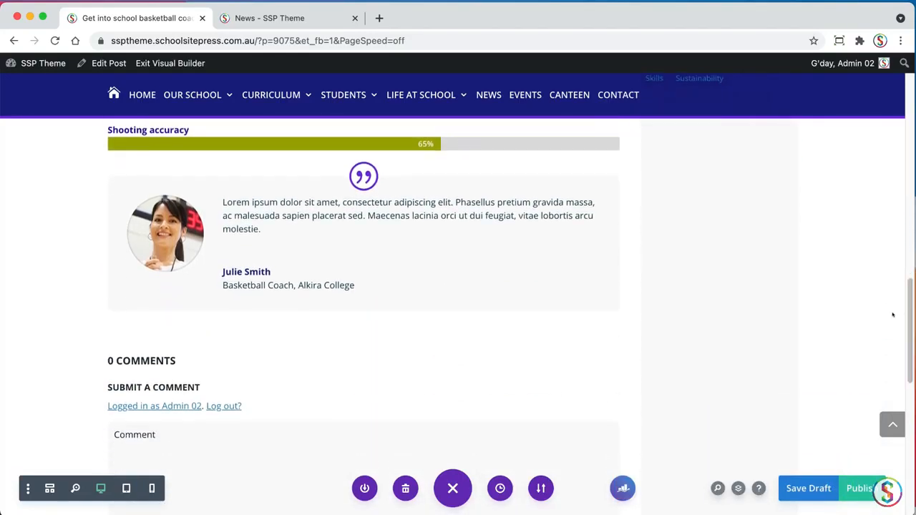
key("super+Tab")
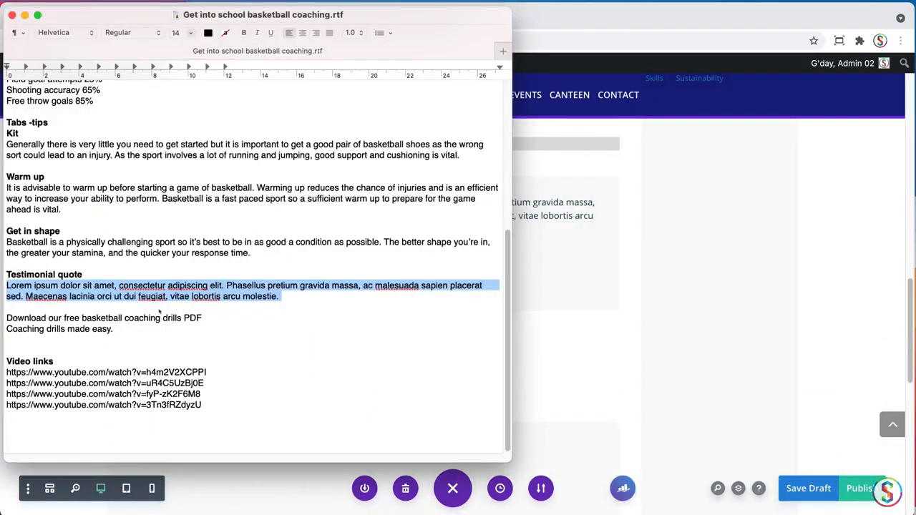
left_click_drag(29, 318, 203, 318)
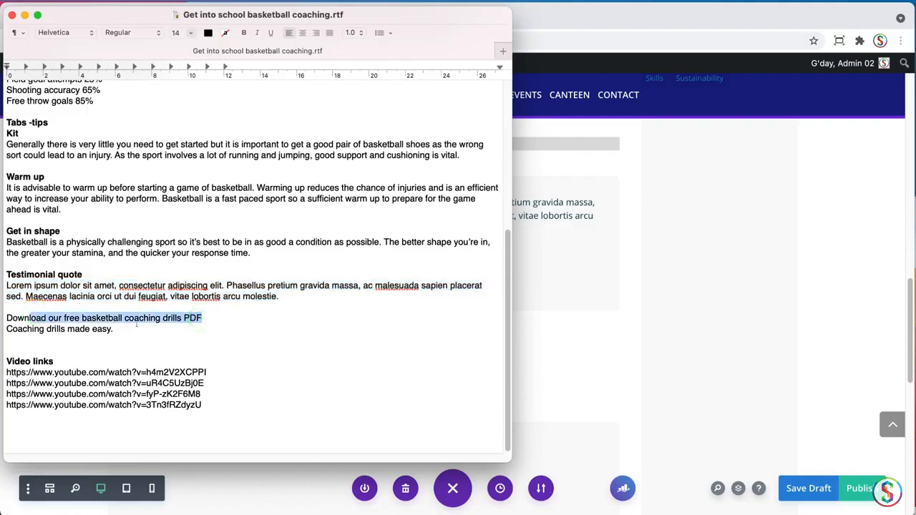
left_click_drag(135, 324, 23, 329)
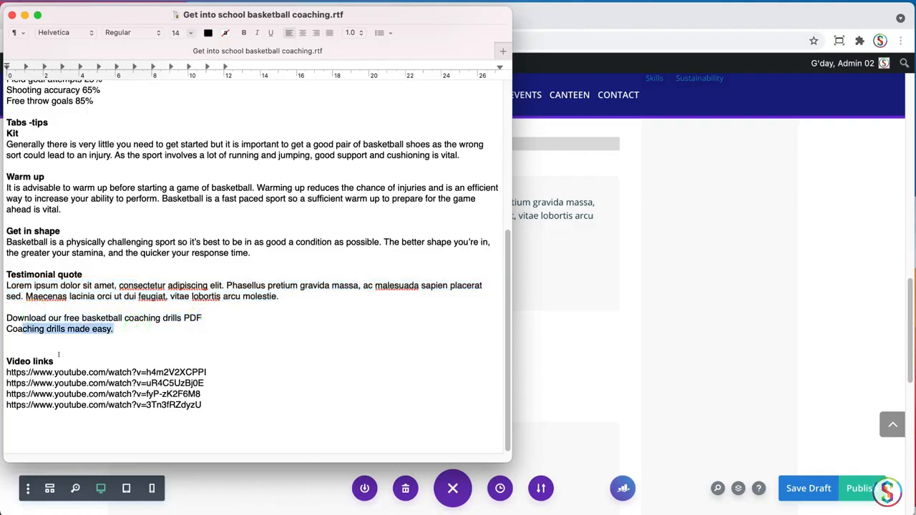
left_click(682, 310)
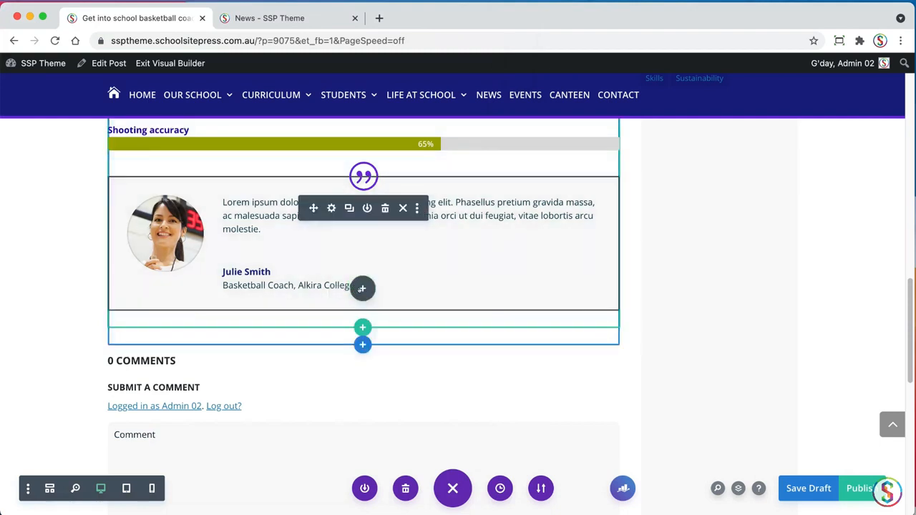
left_click(361, 287)
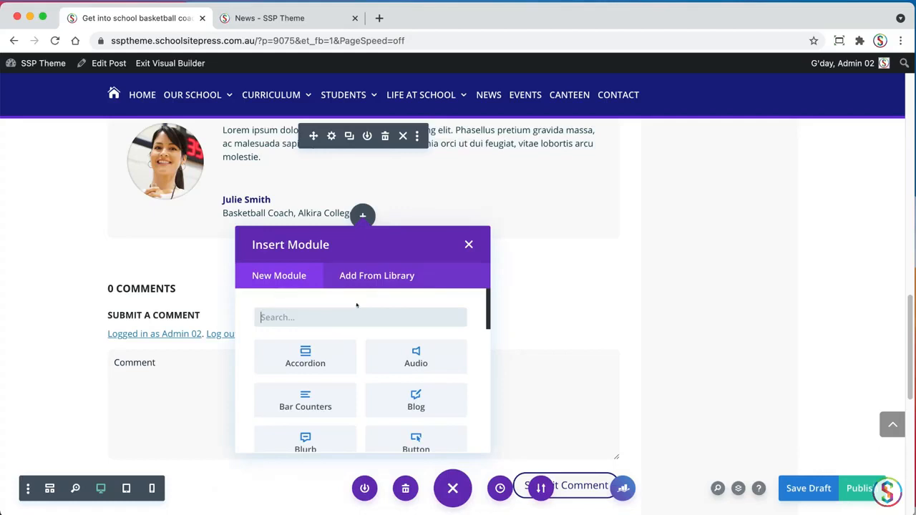
type("blu")
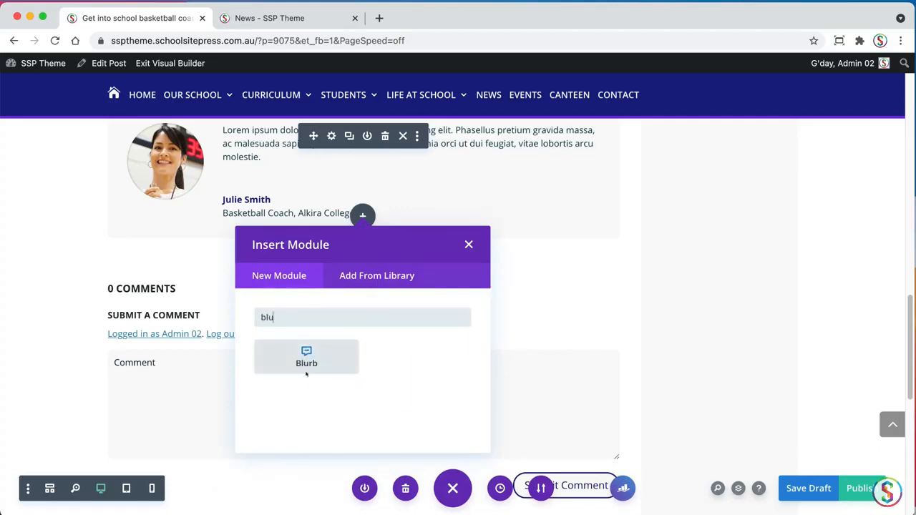
left_click(306, 354)
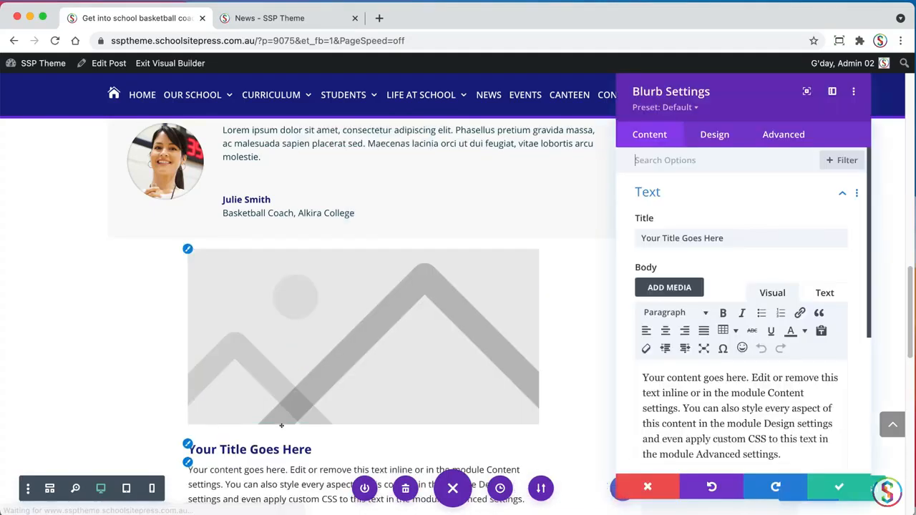
left_click(680, 108)
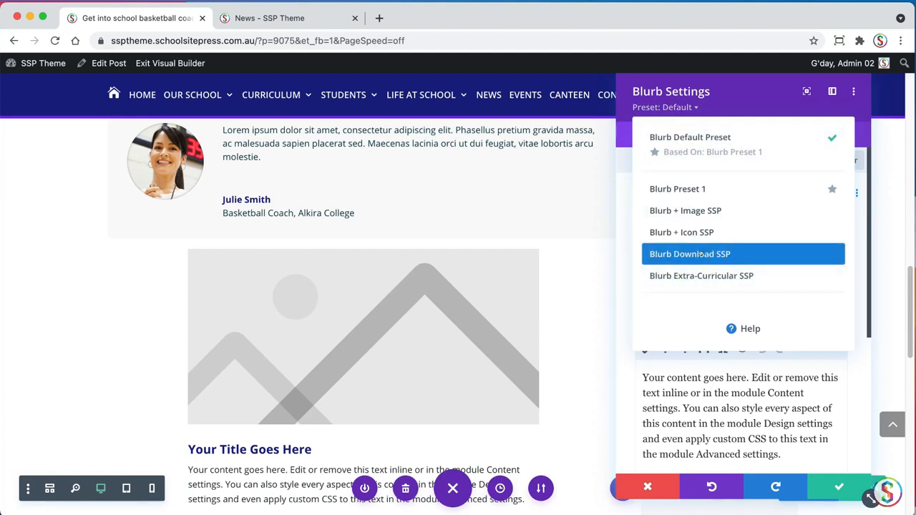
left_click(692, 254)
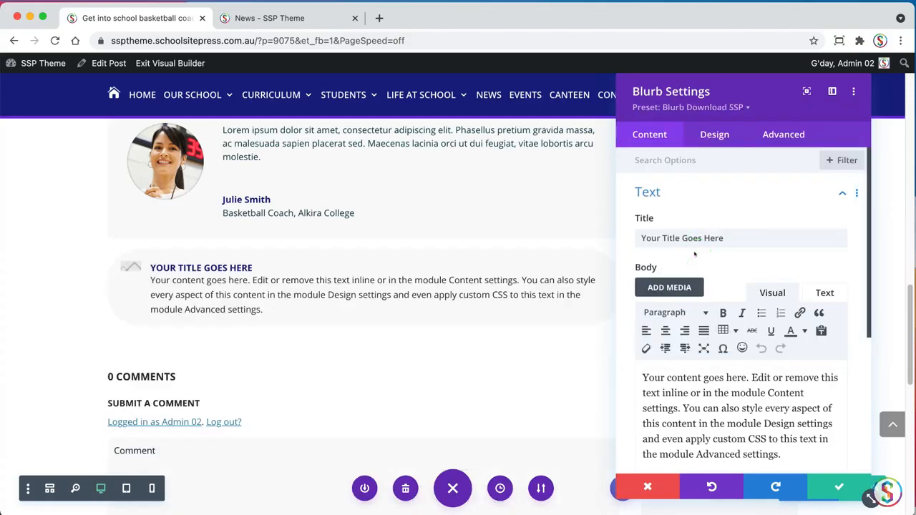
Replace the blurb's placeholder title with "Download our free basketball coaching drills PDF" copied from the TextEdit document
key("super+Tab")
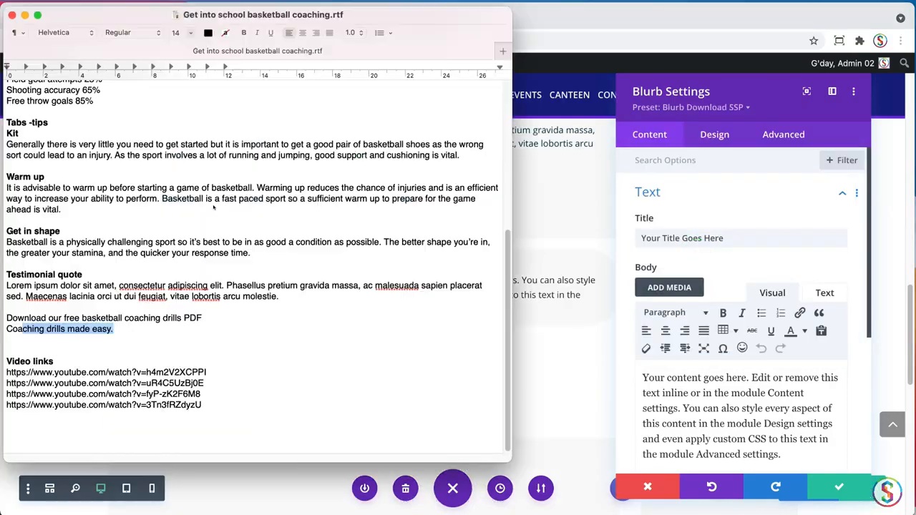
left_click(108, 340)
left_click_drag(208, 317, 5, 317)
key("super+c")
key("super+Tab")
left_click(738, 238)
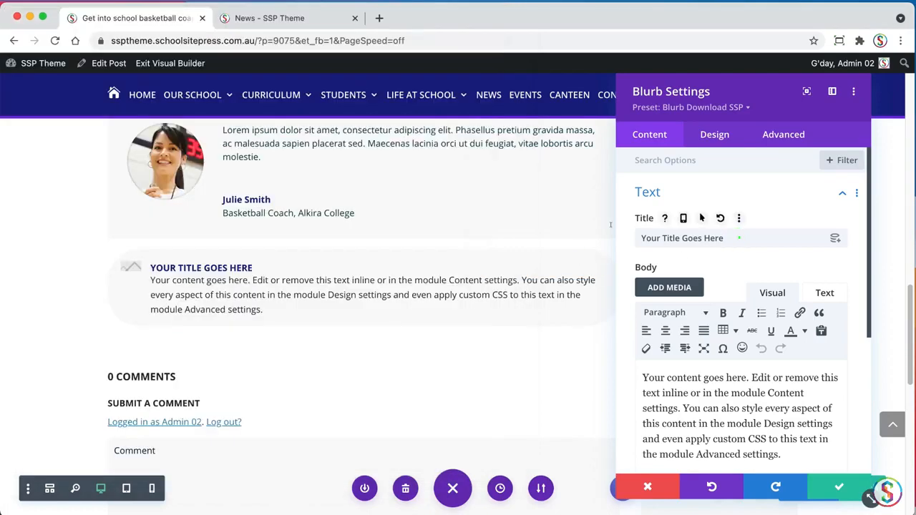
triple_click(739, 237)
key("super+v")
Replace the blurb's placeholder body with "Coaching drills made easy." copied from the TextEdit document
key("super+Tab")
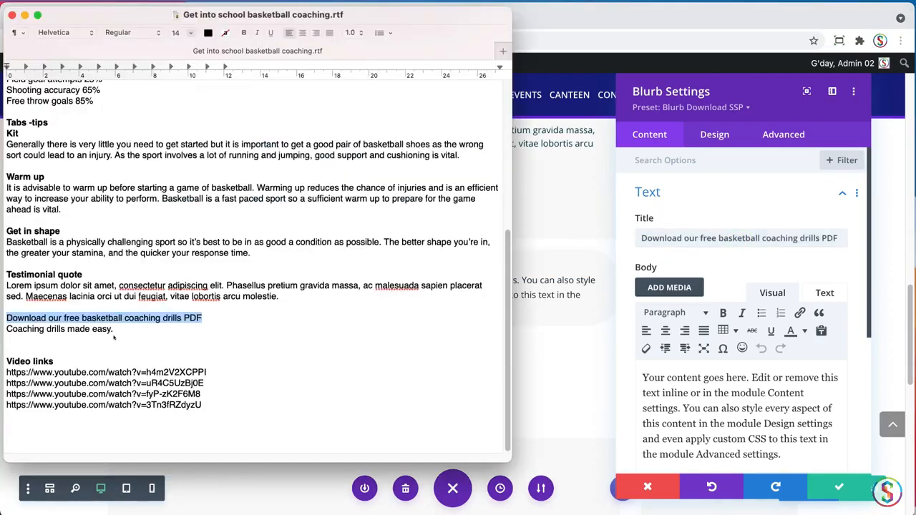
left_click(114, 335)
left_click_drag(113, 329, 5, 329)
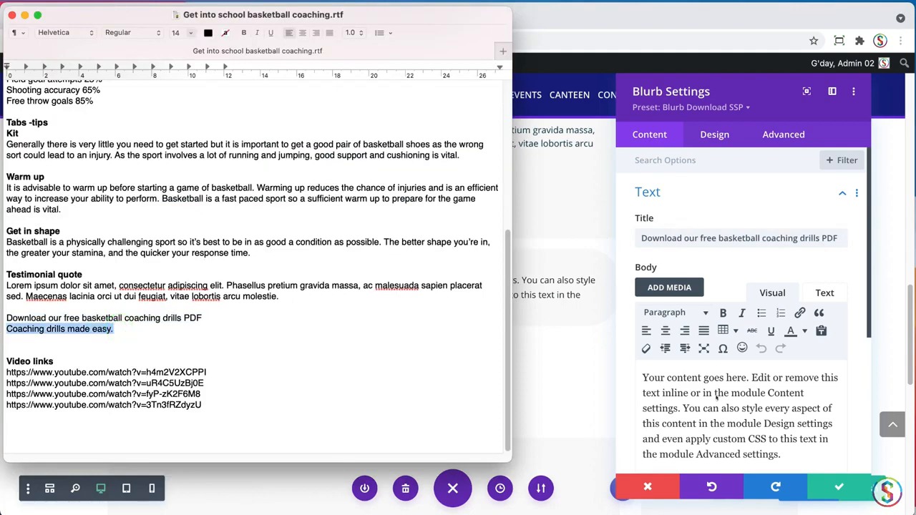
key("super+c")
key("super+Tab")
key("super+a")
key("super+v")
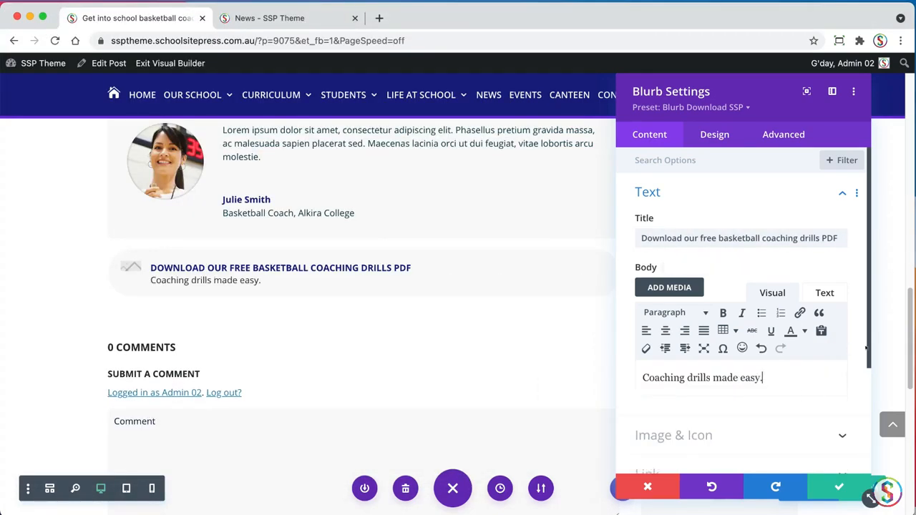
Enable an icon for the blurb in place of the image and choose the solid circled down arrow
scroll(842, 355, "down", 3)
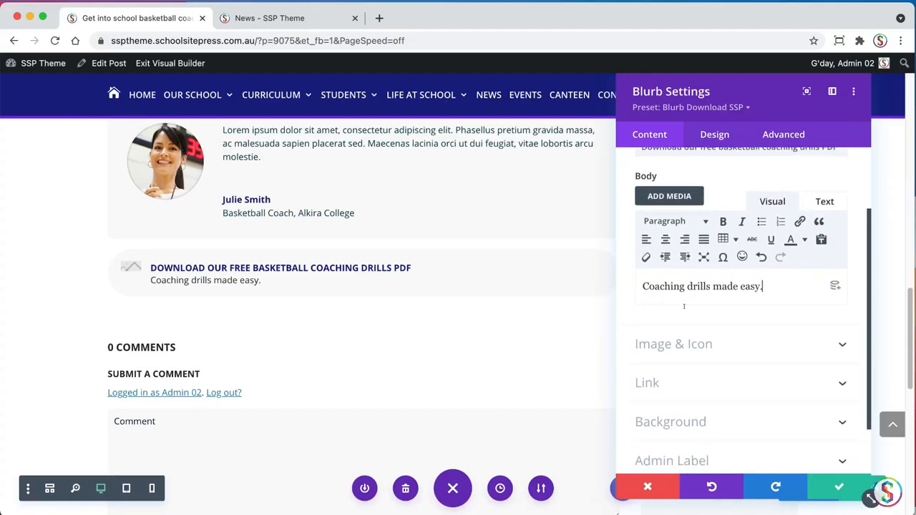
key("super+Tab")
key("super+Tab")
left_click(697, 347)
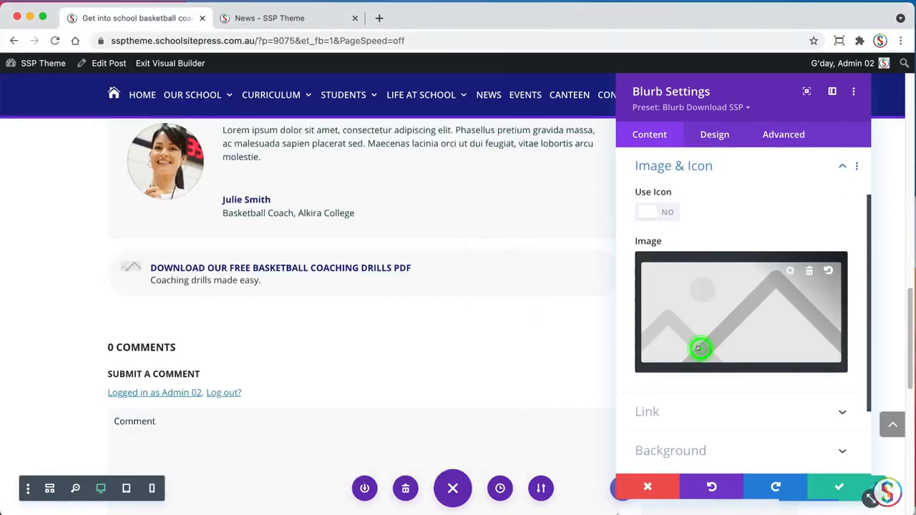
left_click(650, 211)
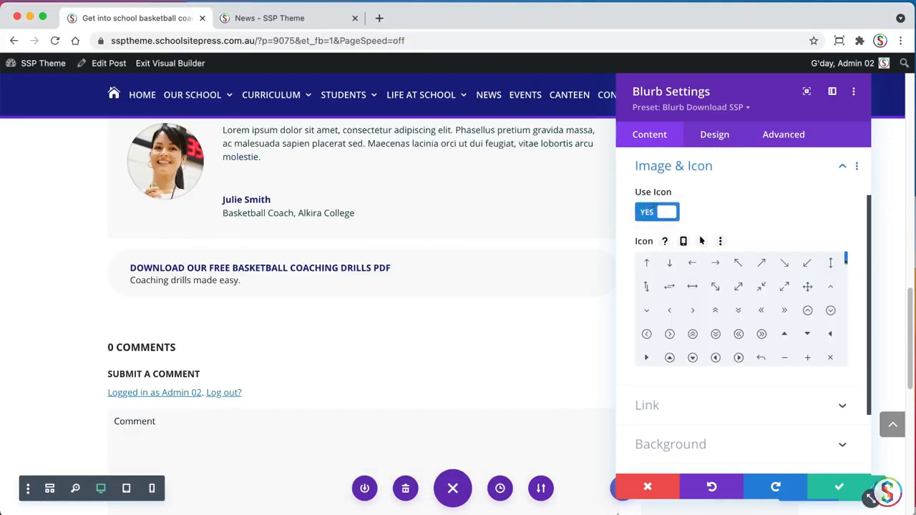
left_click(844, 261)
left_click_drag(845, 262, 827, 314)
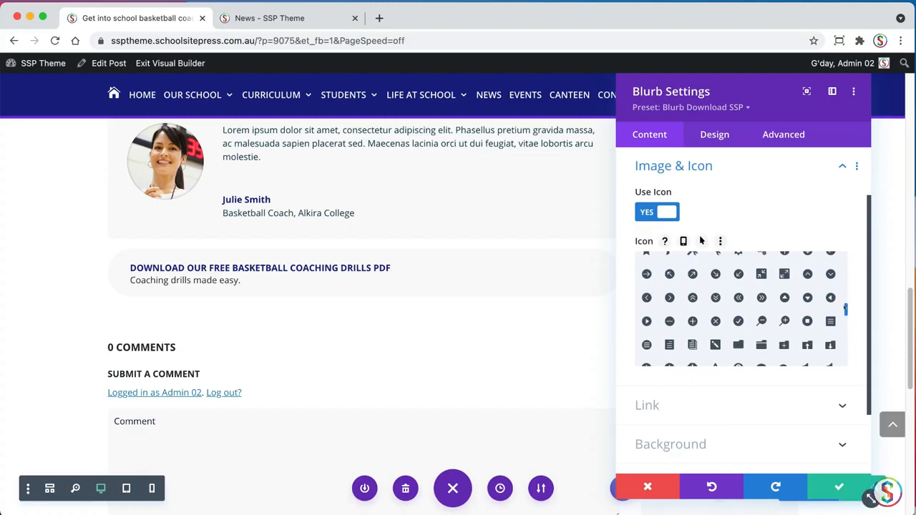
left_click_drag(845, 308, 833, 305)
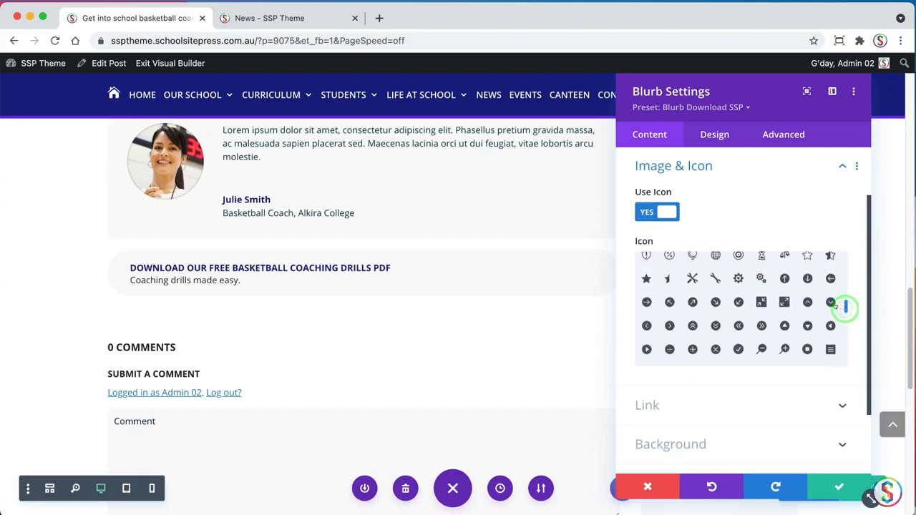
left_click(807, 278)
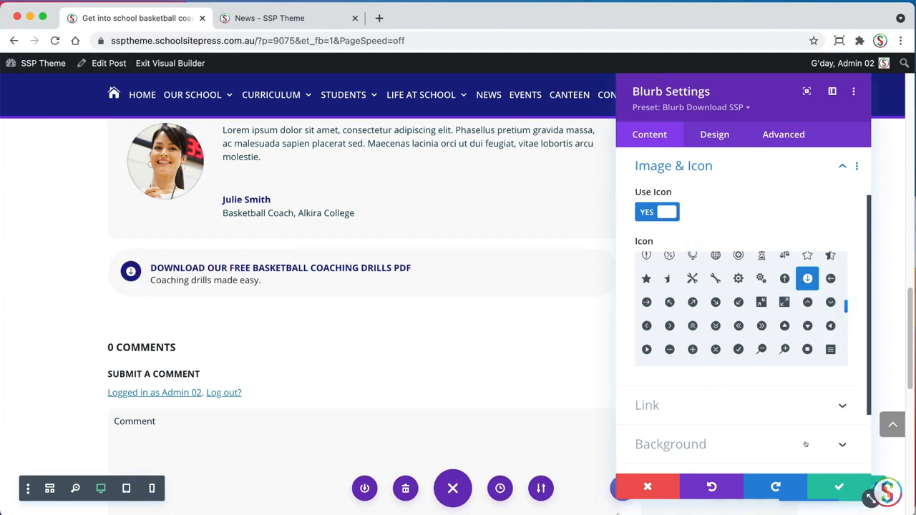
Link the whole blurb module to the media file Coaching Made Easy Training Drills using a dynamic Media Link
left_click(705, 402)
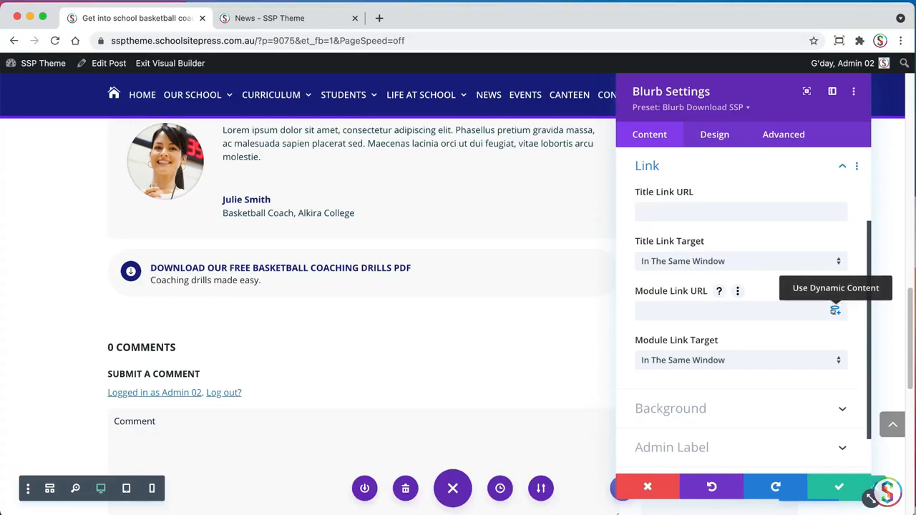
left_click(834, 310)
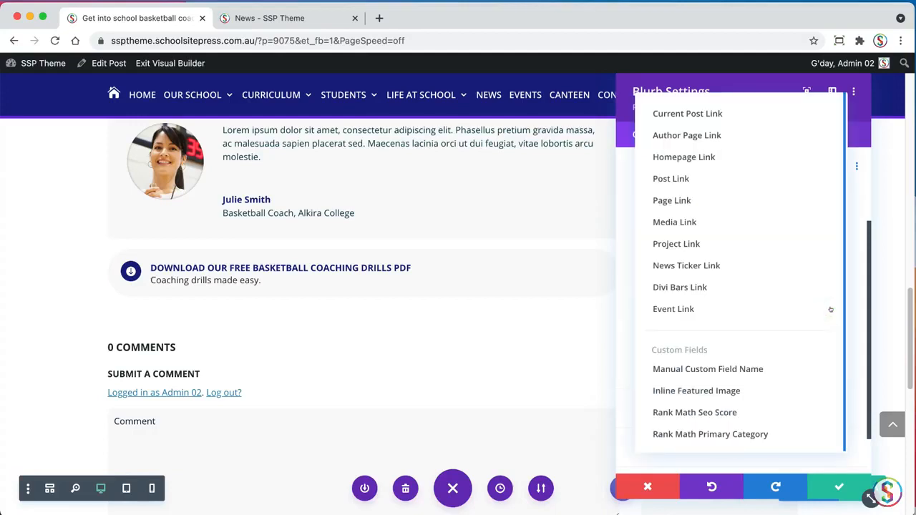
left_click(709, 222)
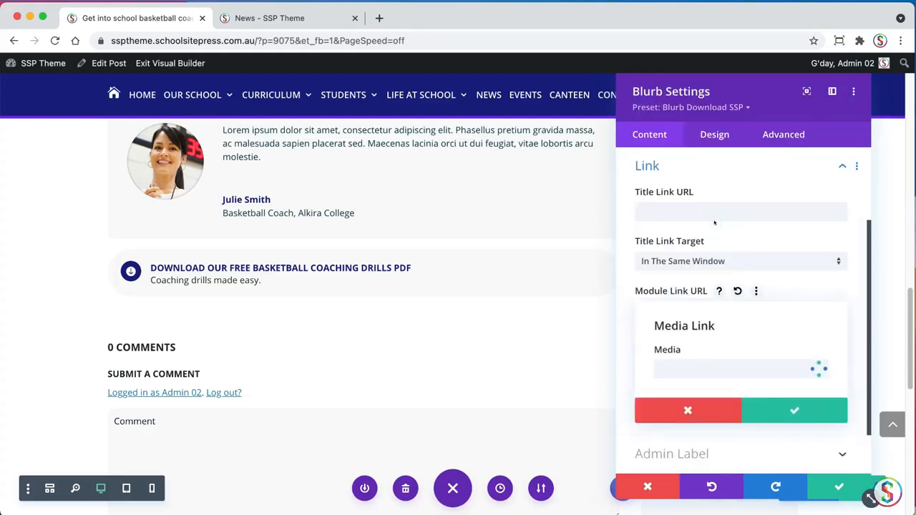
left_click(714, 369)
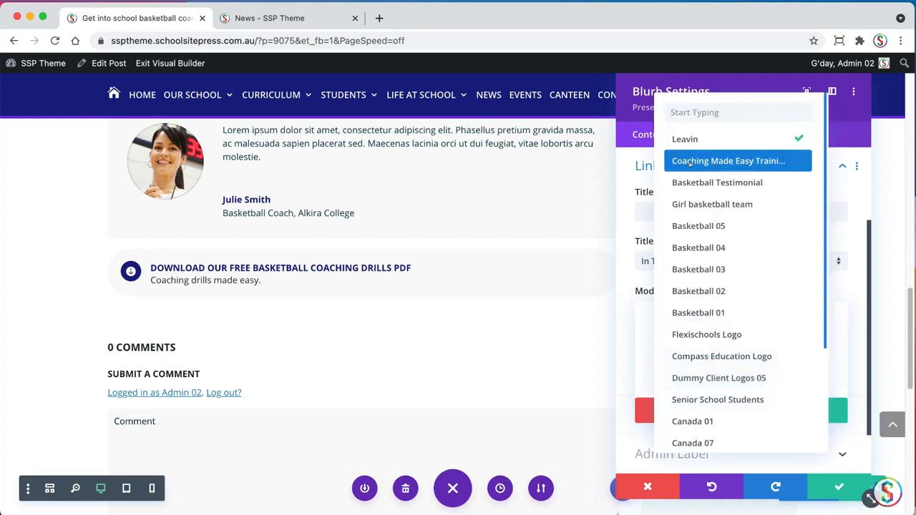
left_click(683, 161)
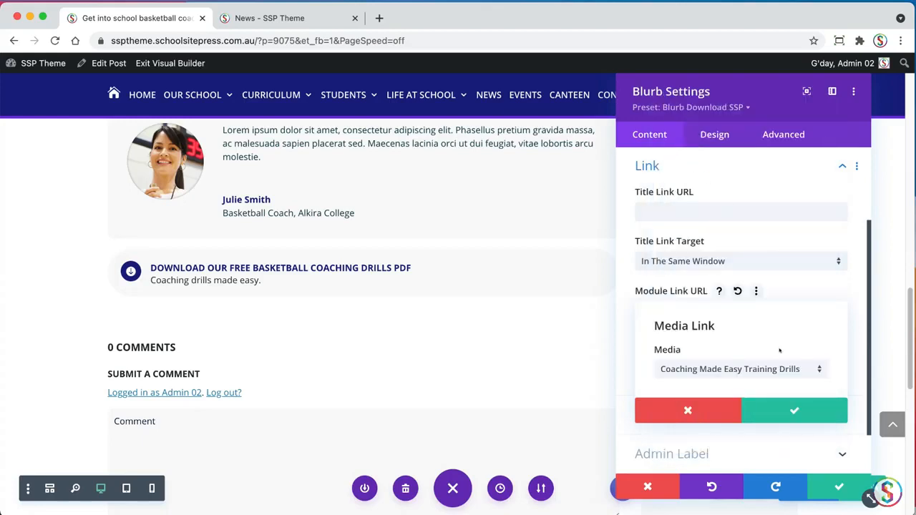
left_click(794, 410)
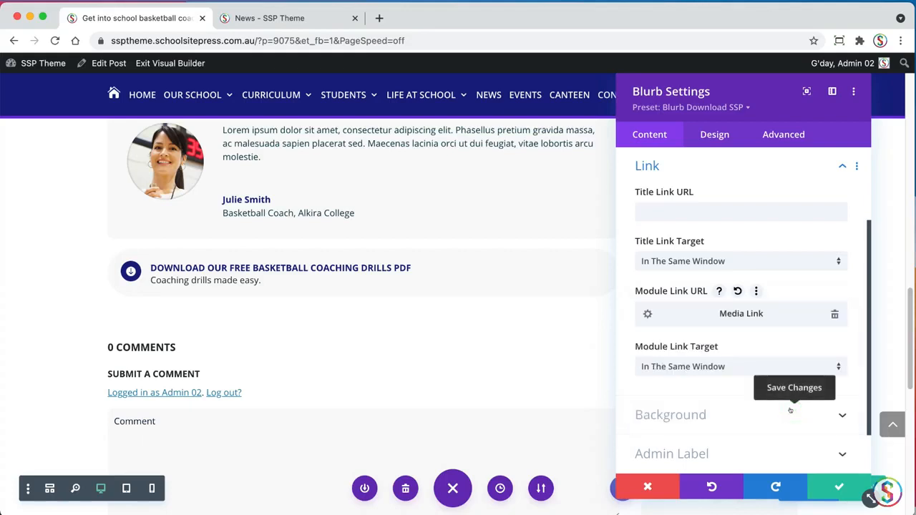
Set the blurb's module link to open in a new tab and save the blurb settings
left_click(691, 367)
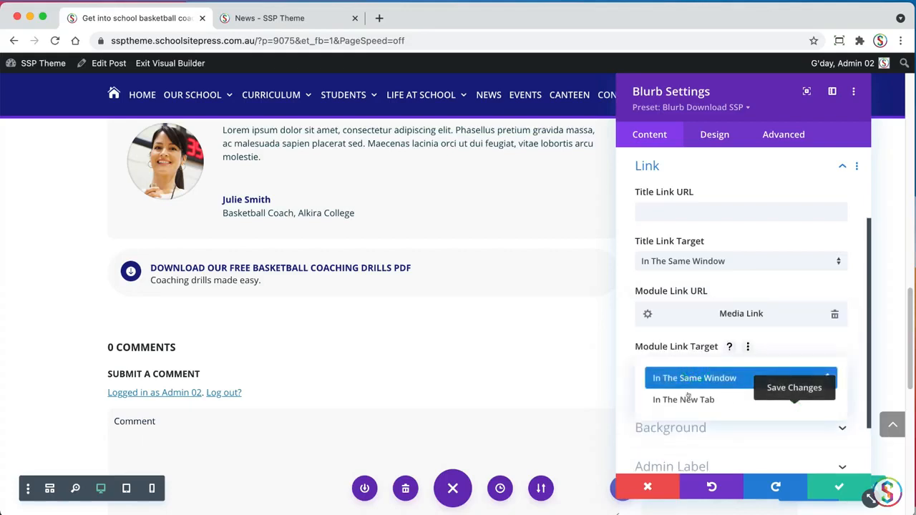
left_click(683, 399)
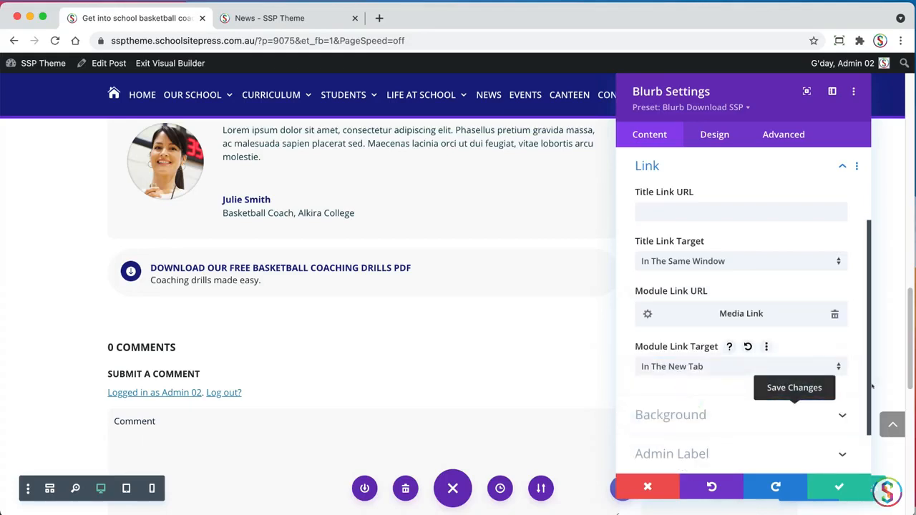
left_click_drag(868, 384, 859, 413)
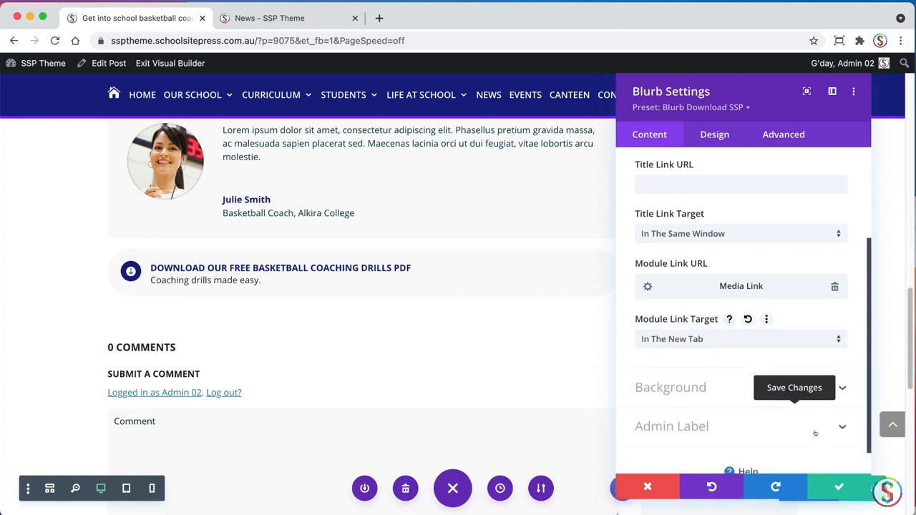
left_click(836, 487)
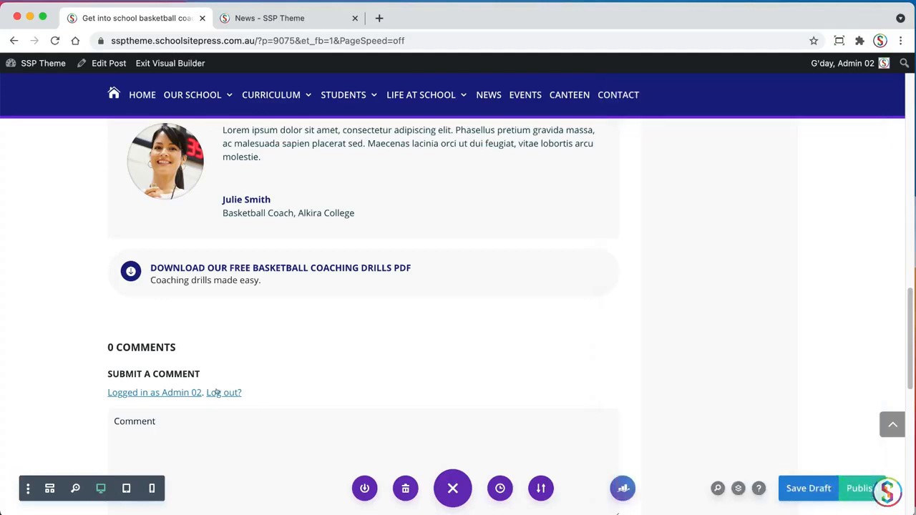
Check the video links in the TextEdit document, then insert a Video Slider module below the download blurb
key("super+Tab")
left_click(28, 351)
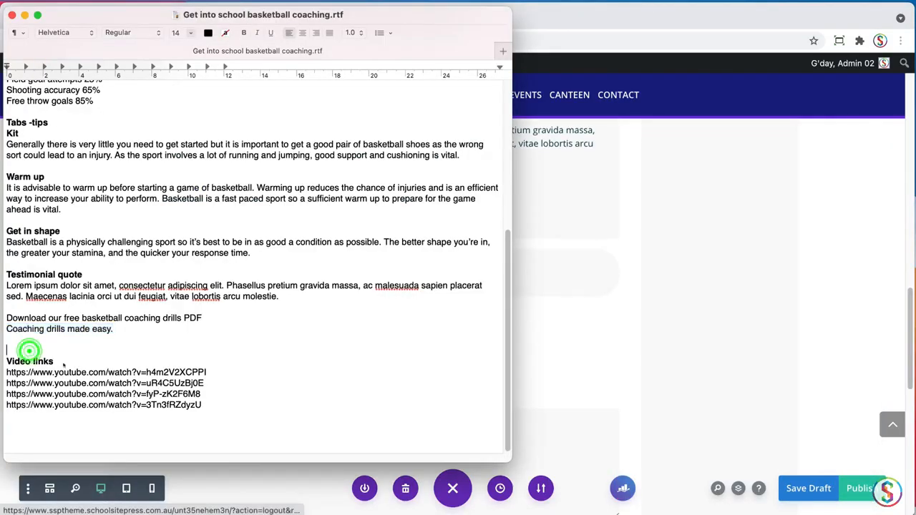
left_click(588, 369)
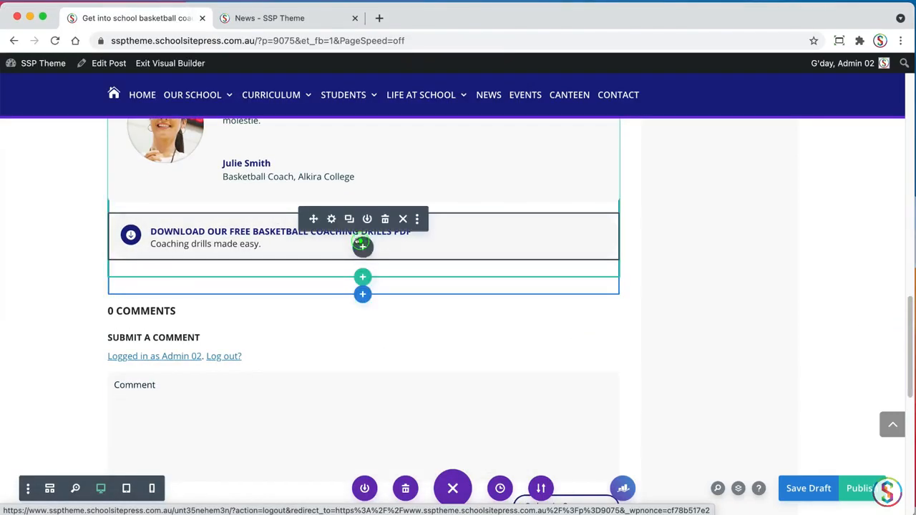
left_click(363, 244)
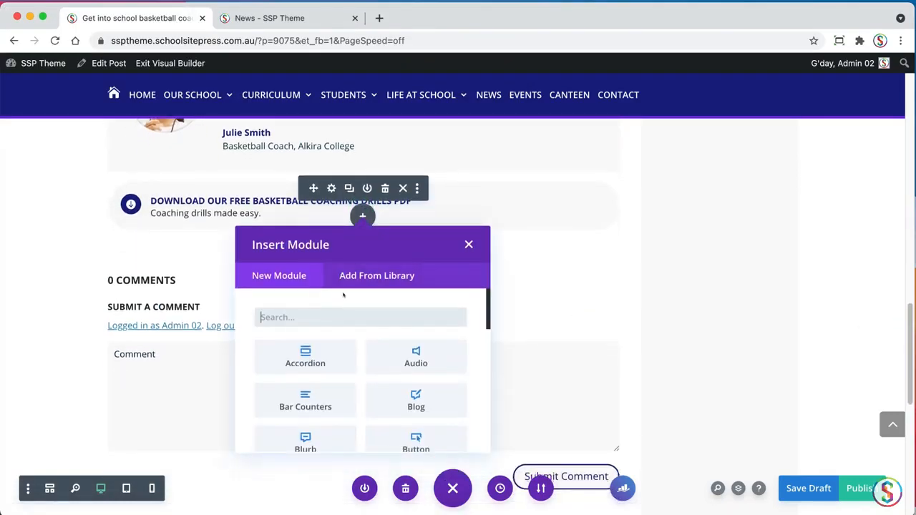
type("video")
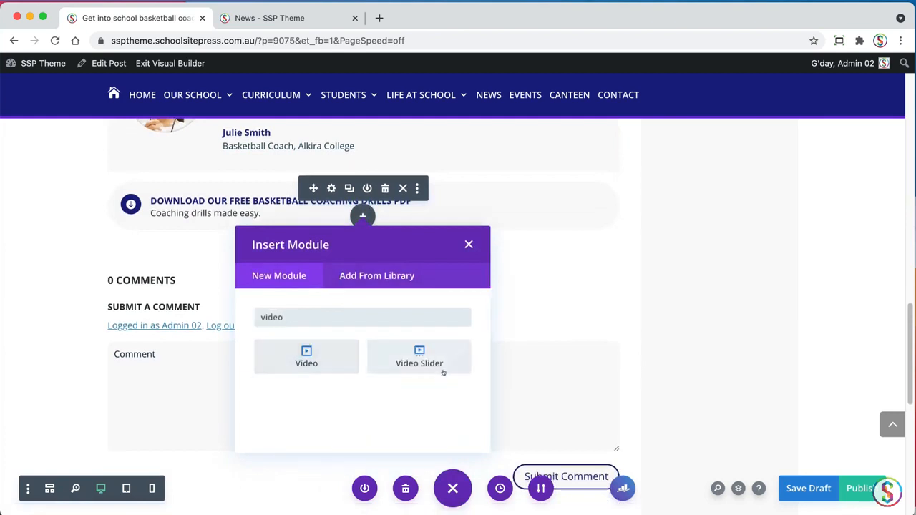
left_click(419, 353)
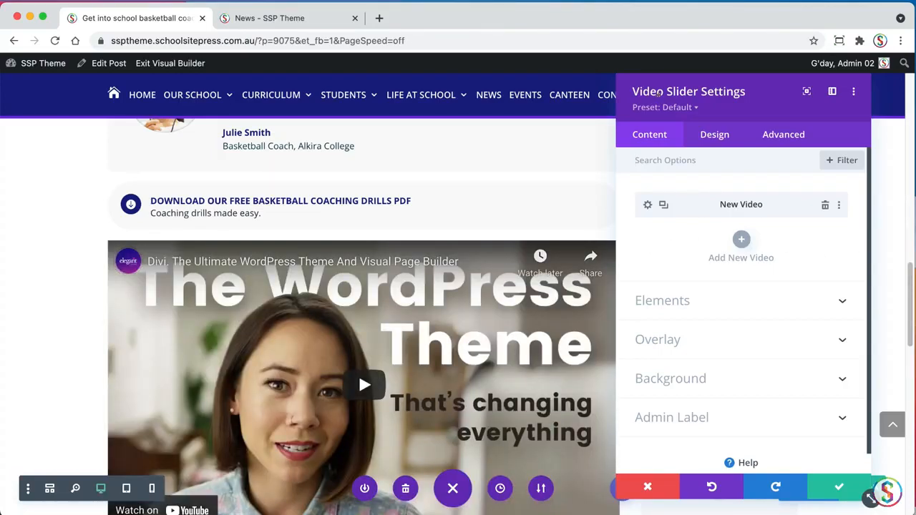
Duplicate the slider's default video entry until the Video Slider holds four videos
left_click(663, 204)
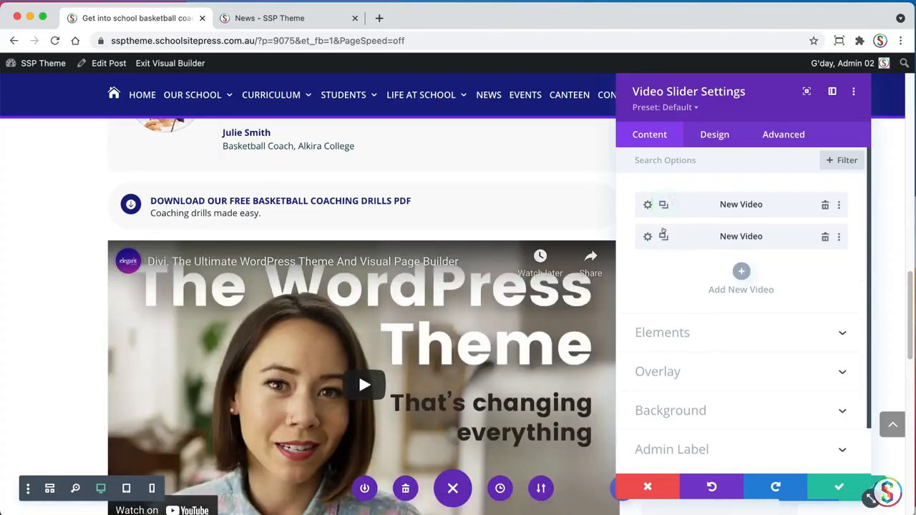
left_click(664, 236)
key("super+Tab")
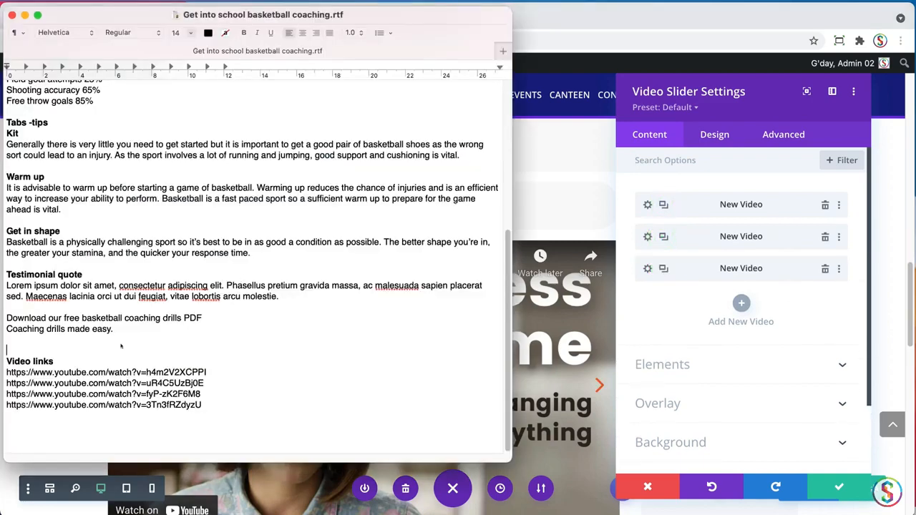
key("super+Tab")
left_click(662, 268)
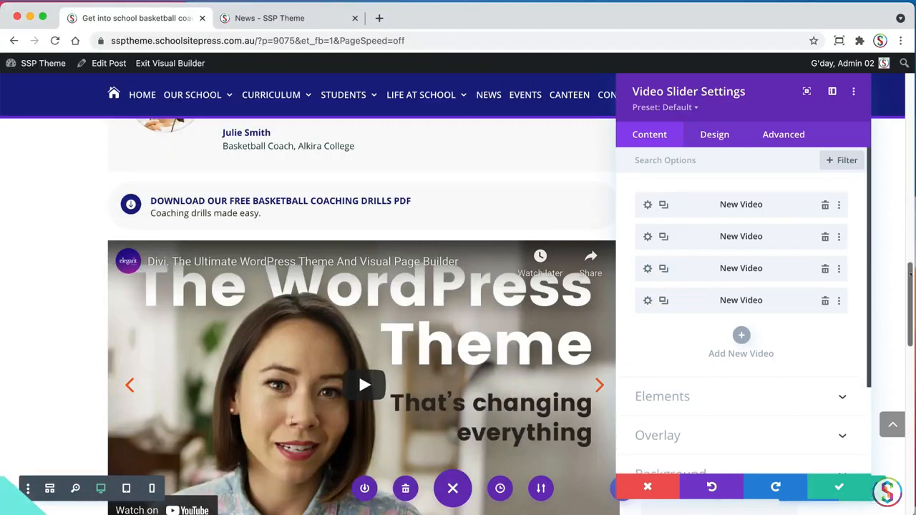
scroll(884, 300, "down", 5)
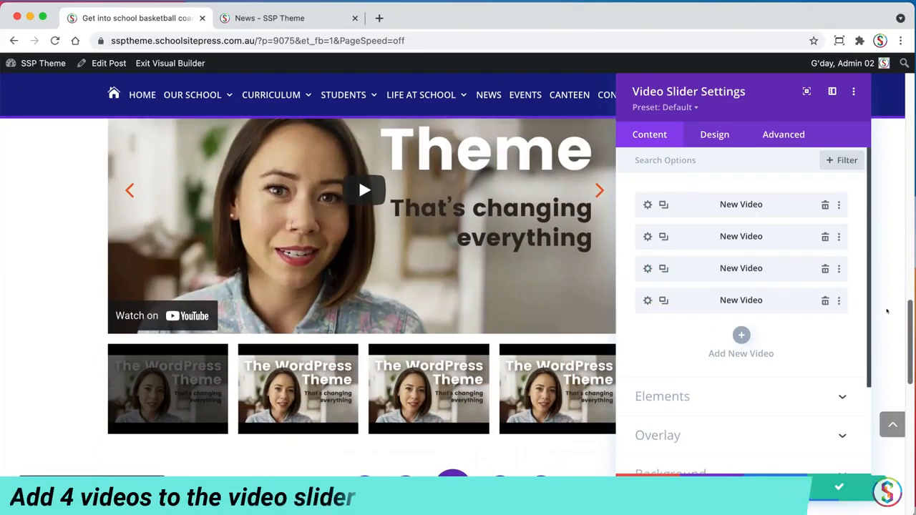
left_click_drag(887, 311, 907, 299)
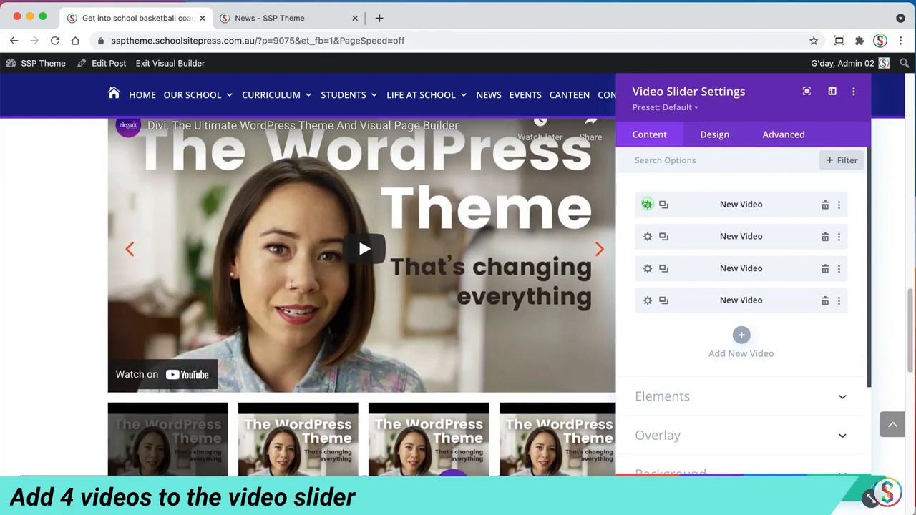
left_click(647, 204)
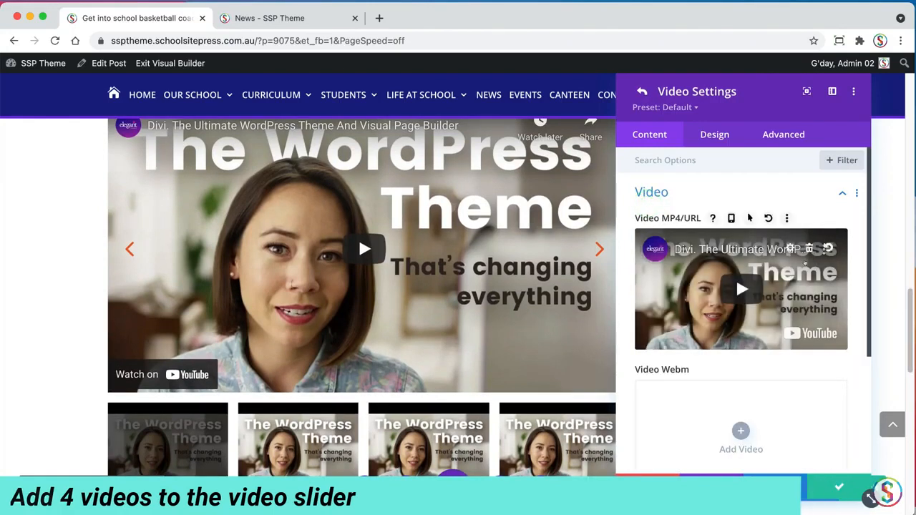
left_click(808, 248)
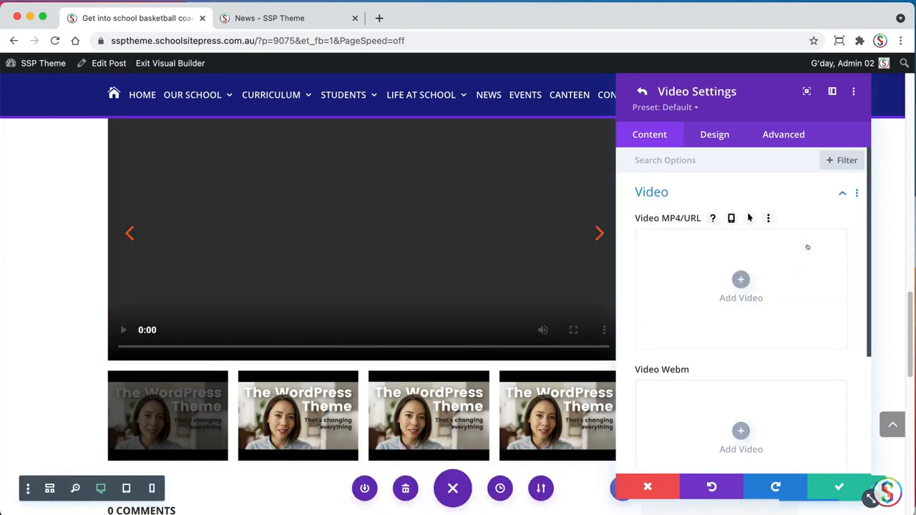
left_click(740, 280)
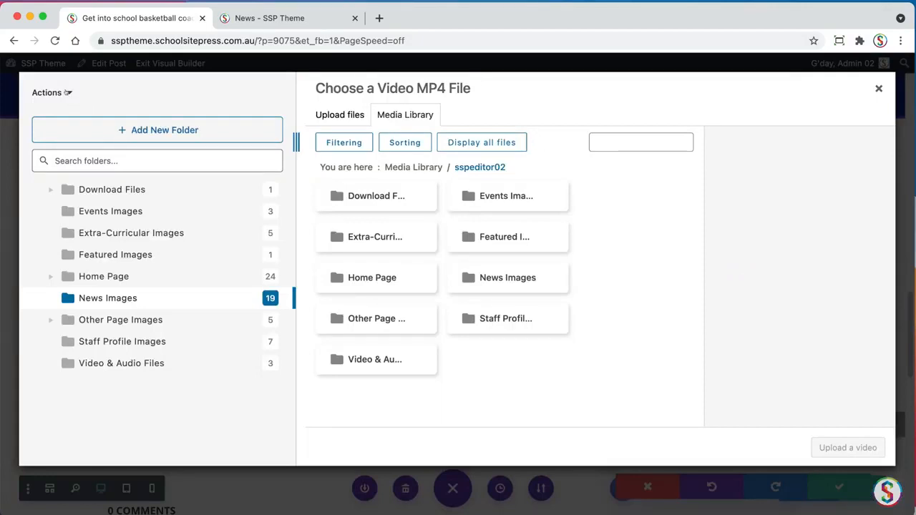
left_click(68, 93)
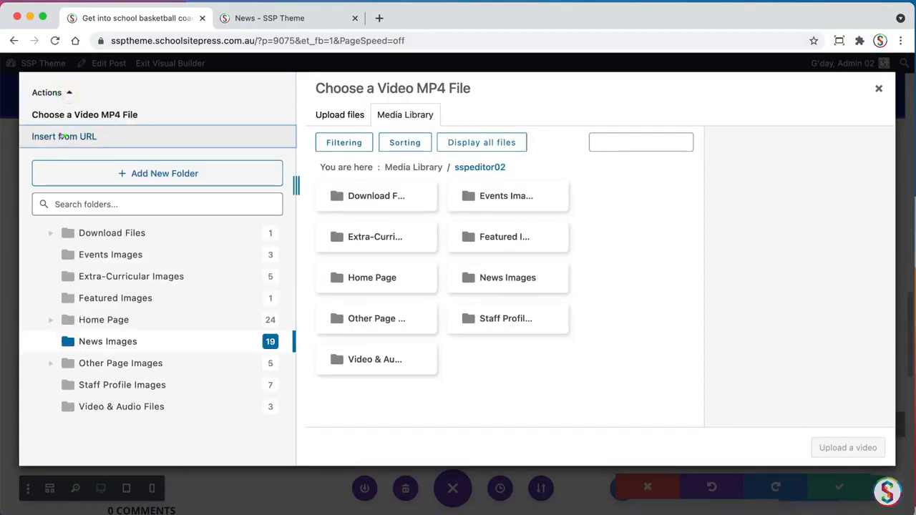
left_click(63, 136)
key("super+Tab")
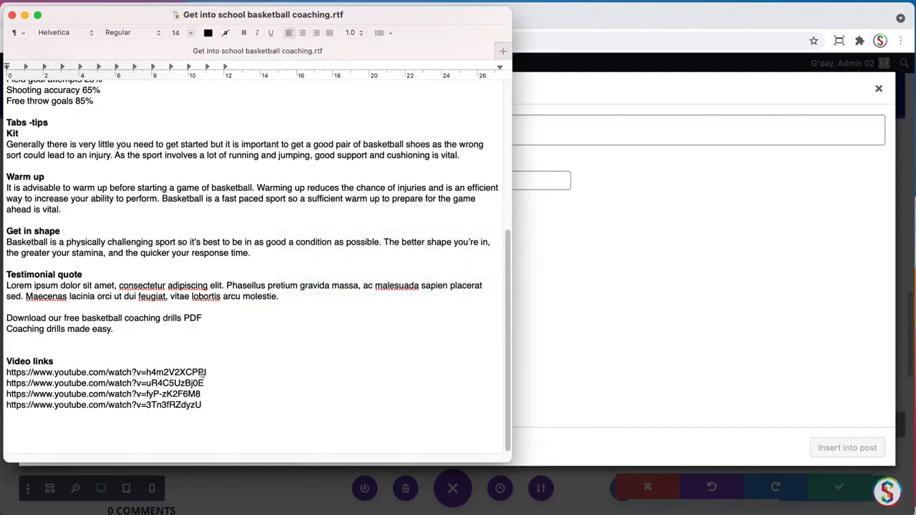
triple_click(206, 372)
key("super+c")
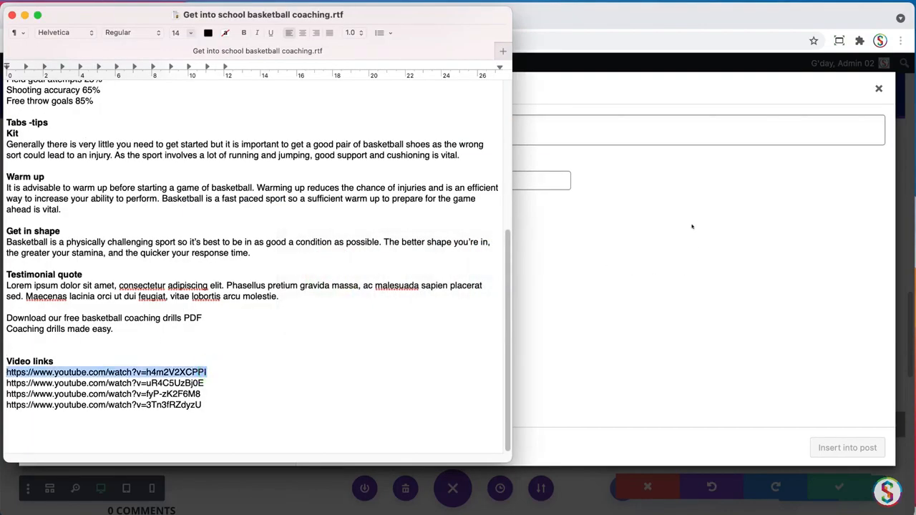
left_click(646, 129)
triple_click(405, 134)
key("super+v")
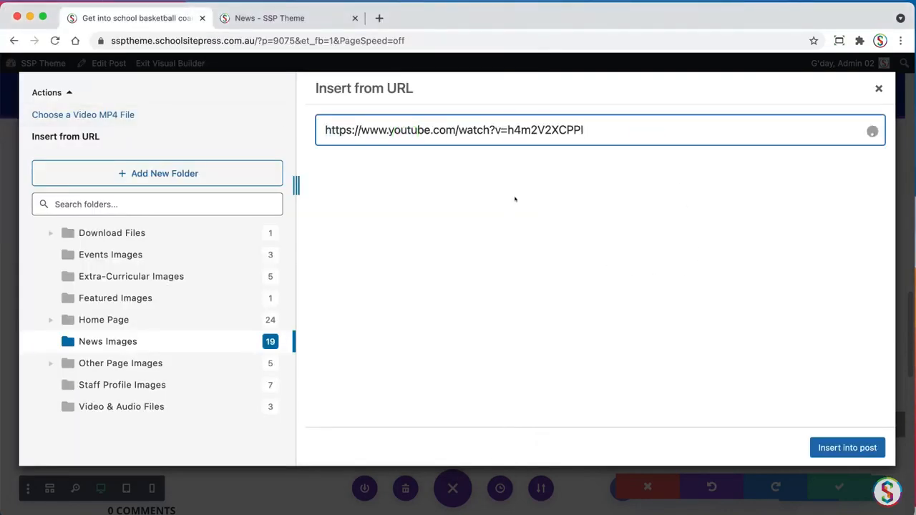
left_click(851, 451)
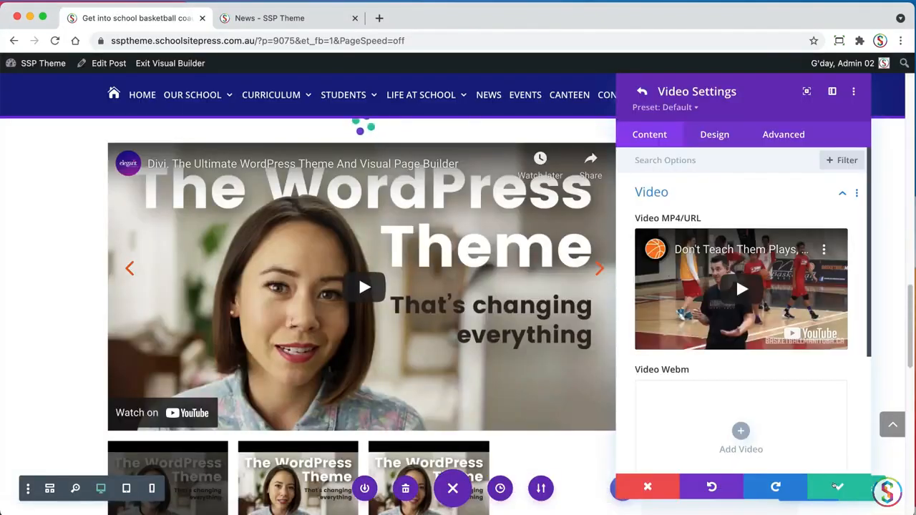
left_click(837, 487)
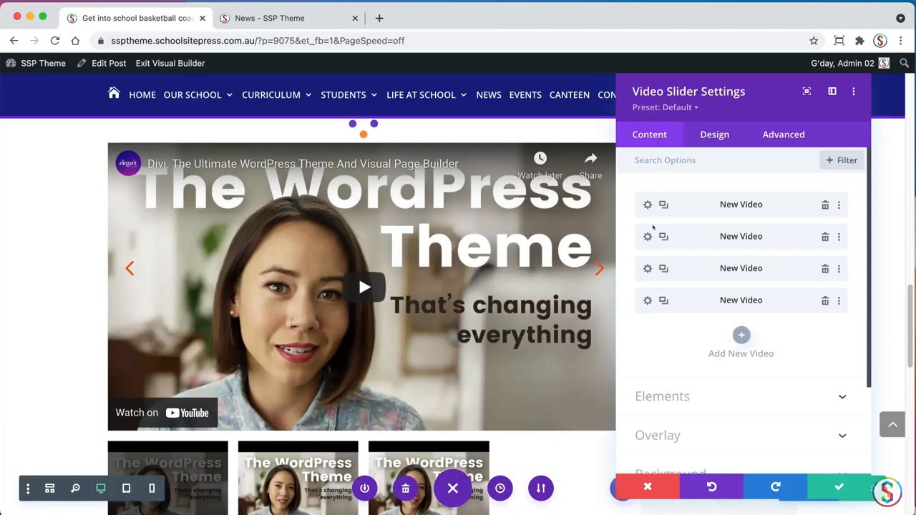
left_click(647, 237)
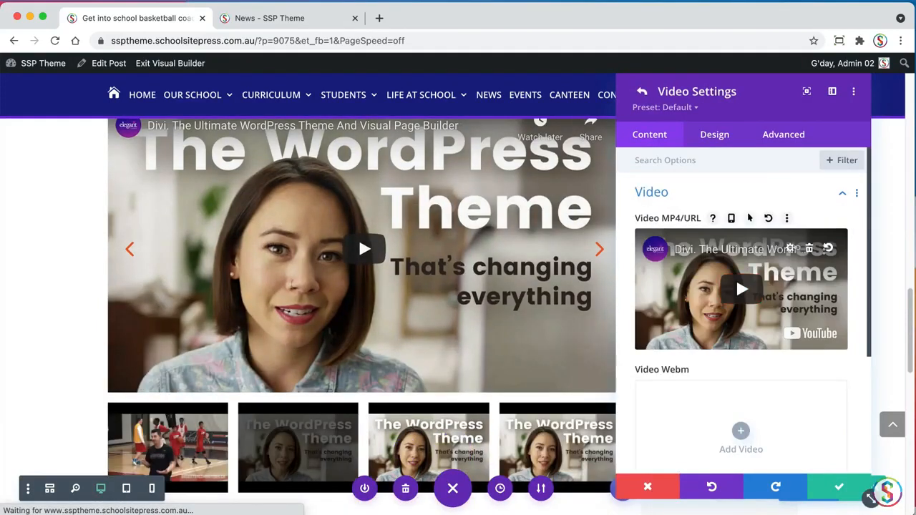
left_click(809, 248)
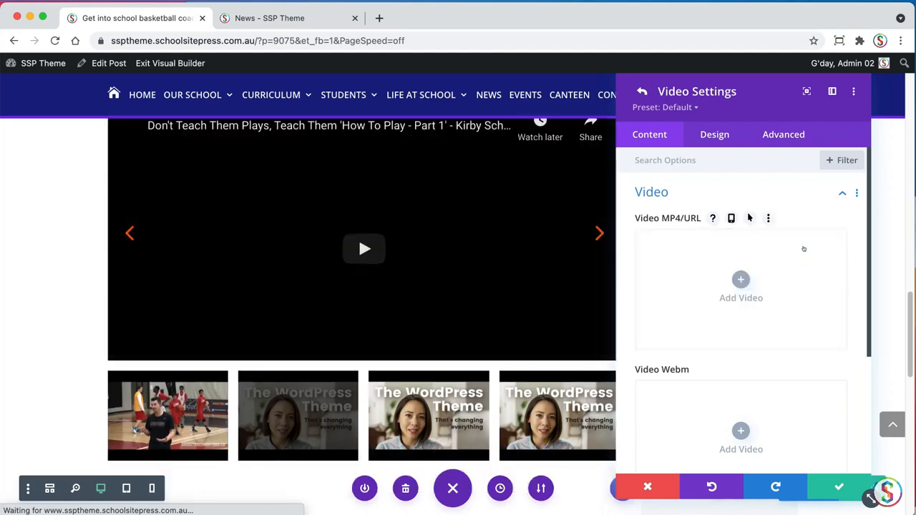
left_click(740, 279)
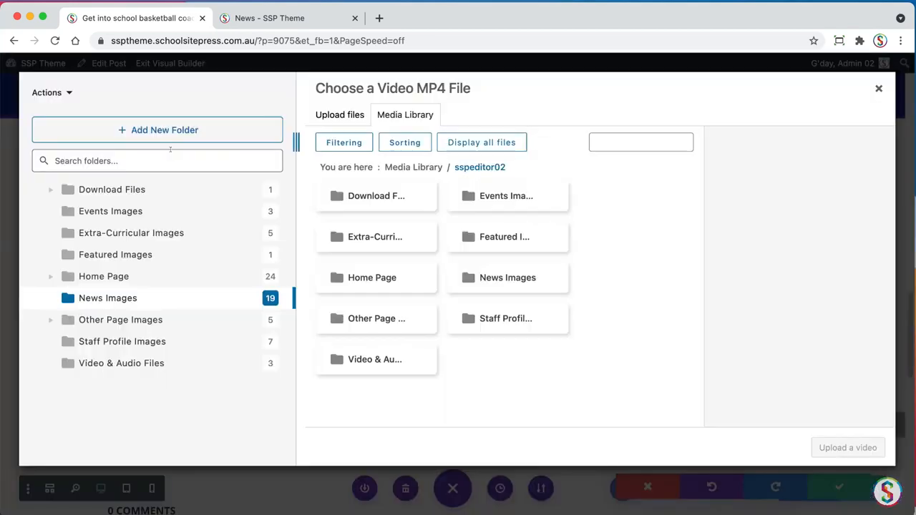
left_click(68, 93)
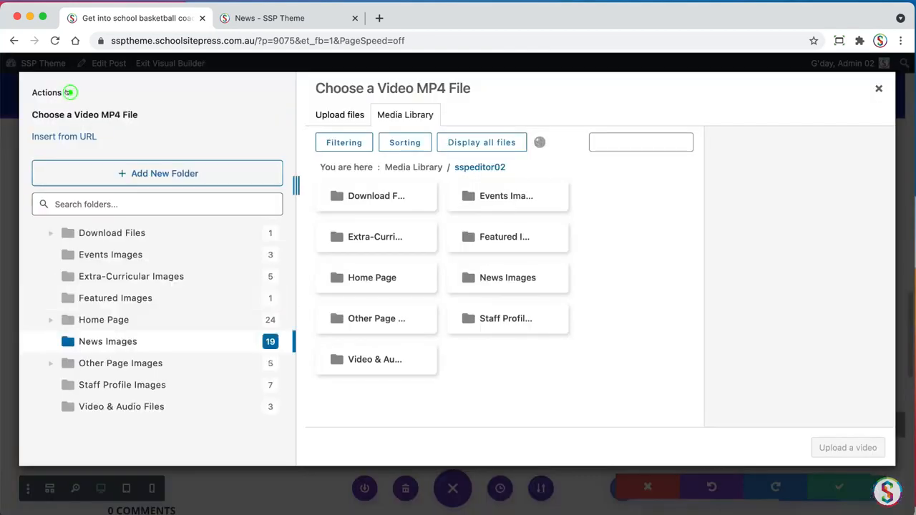
left_click(63, 136)
key("super+Tab")
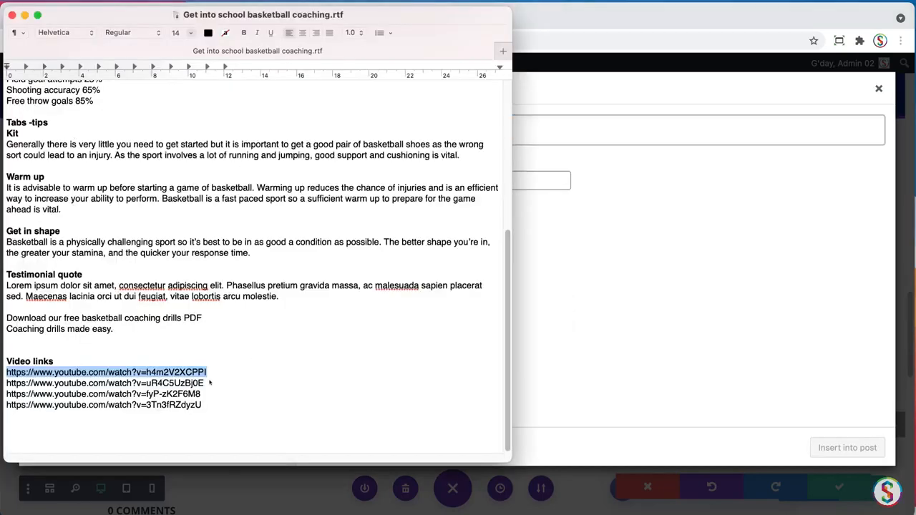
triple_click(207, 384)
key("super+c")
left_click(661, 122)
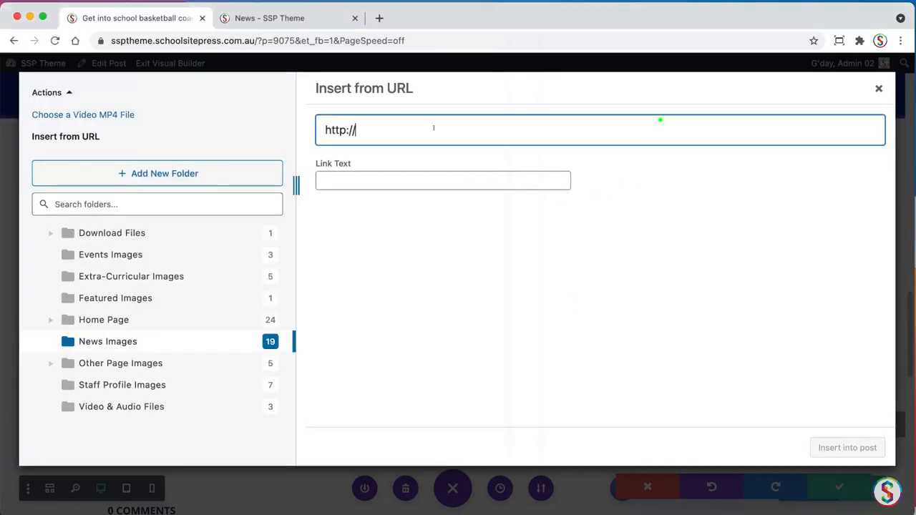
triple_click(400, 129)
key("super+v")
left_click(853, 446)
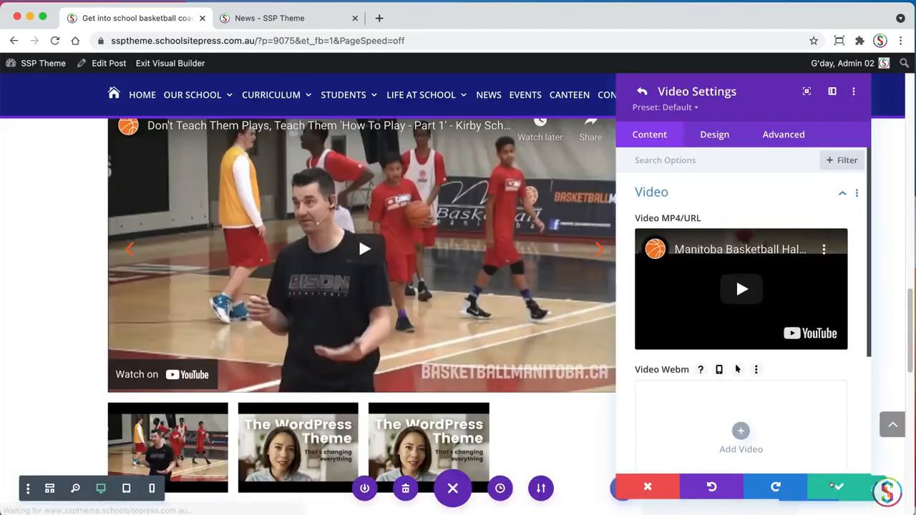
left_click(835, 487)
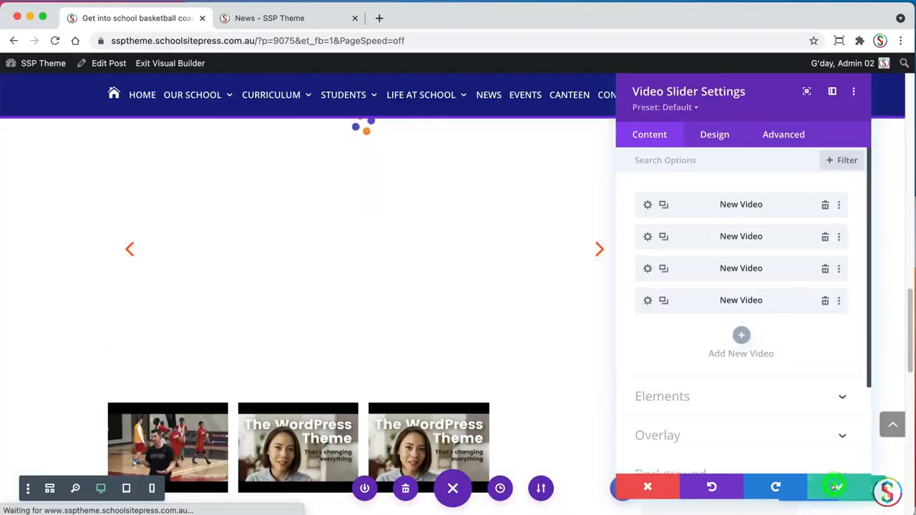
Replace the third and fourth slider videos with the remaining two YouTube links from the TextEdit document and save their settings
left_click(647, 268)
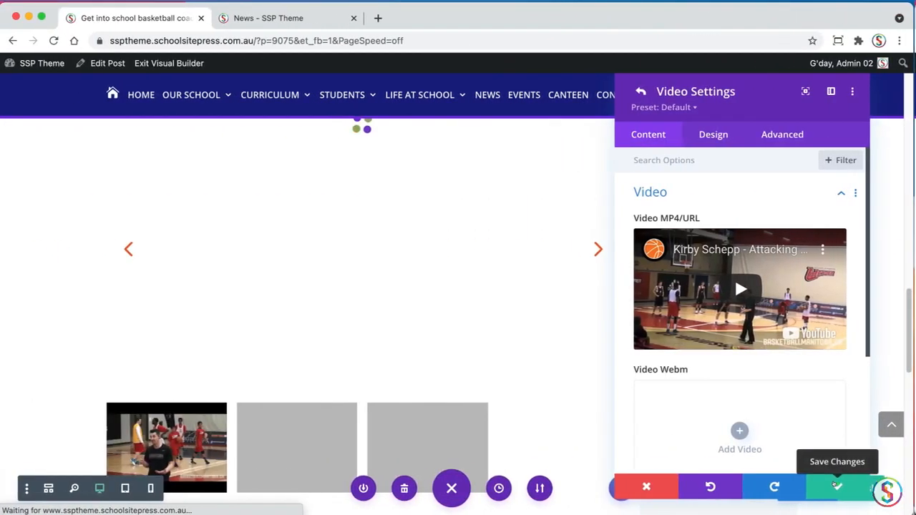
left_click(837, 486)
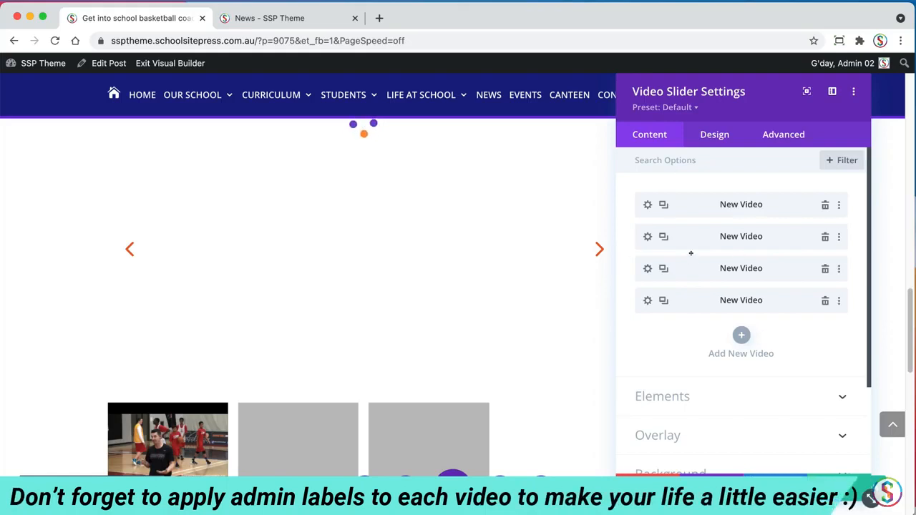
Give the first slider video the admin label "Boys playing basketball" and save the video settings
left_click(646, 203)
left_click(660, 191)
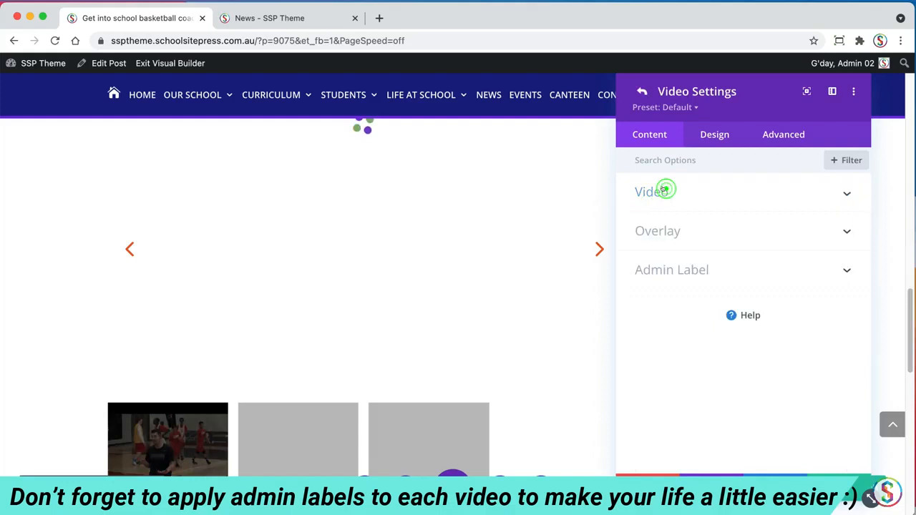
left_click(665, 270)
left_click(660, 320)
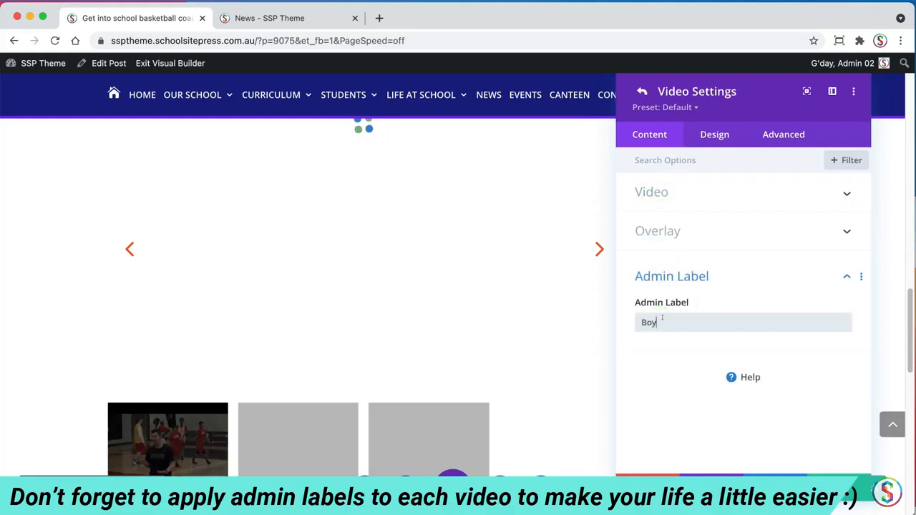
type("Boys playing basketball")
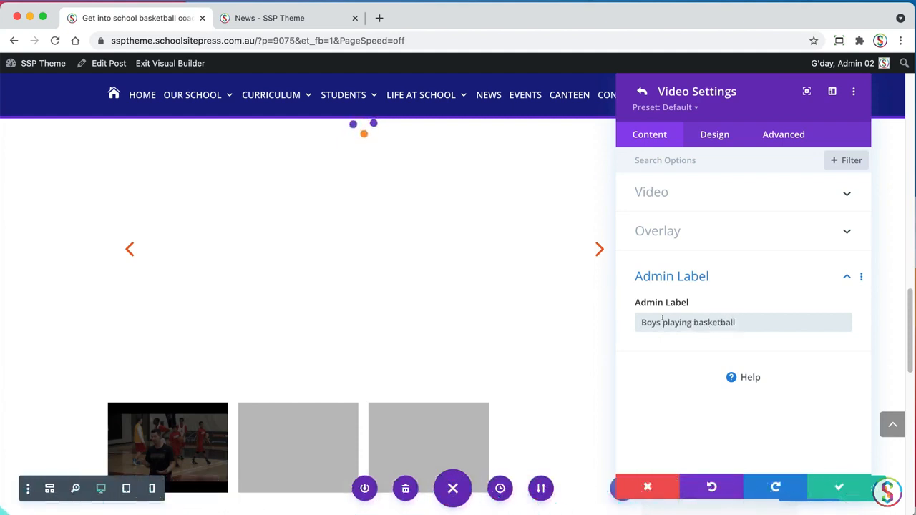
left_click(835, 486)
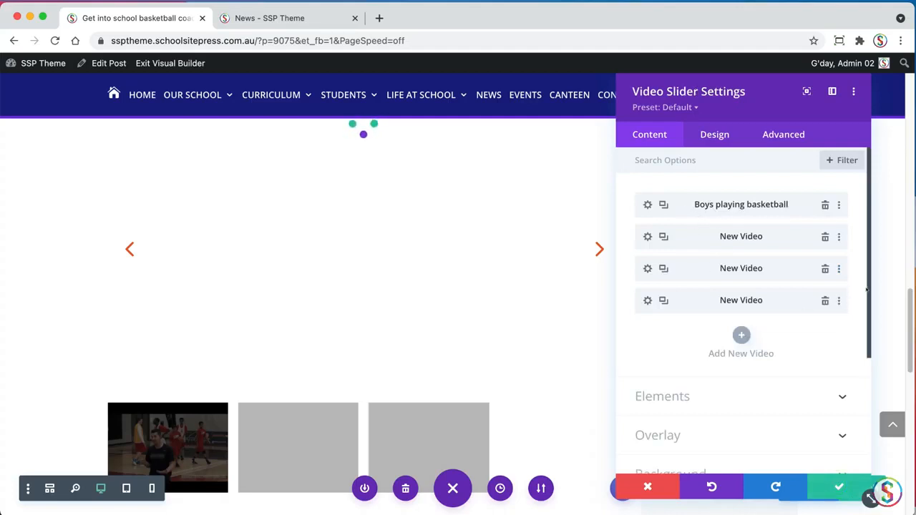
Move the "Boys playing basketball" video to second place in the Video Slider's list and save the slider settings
left_click_drag(868, 289, 847, 289)
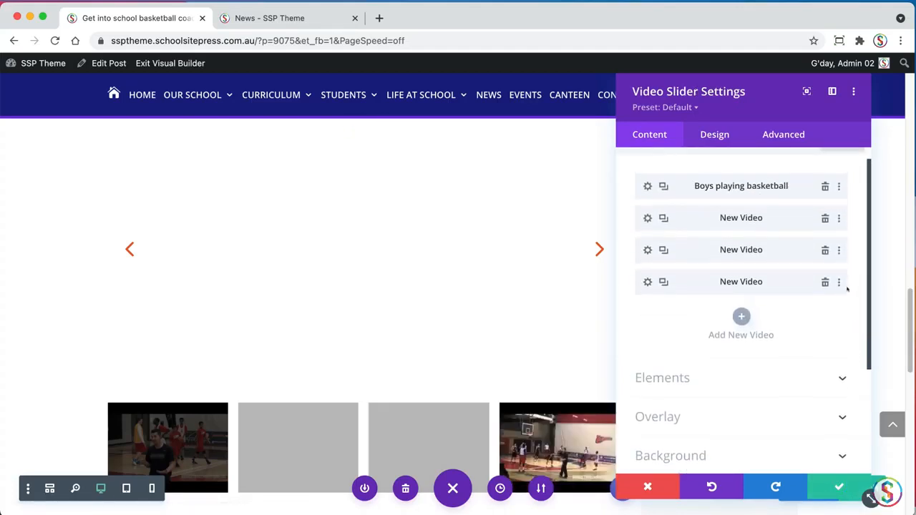
scroll(638, 319, "up", 1)
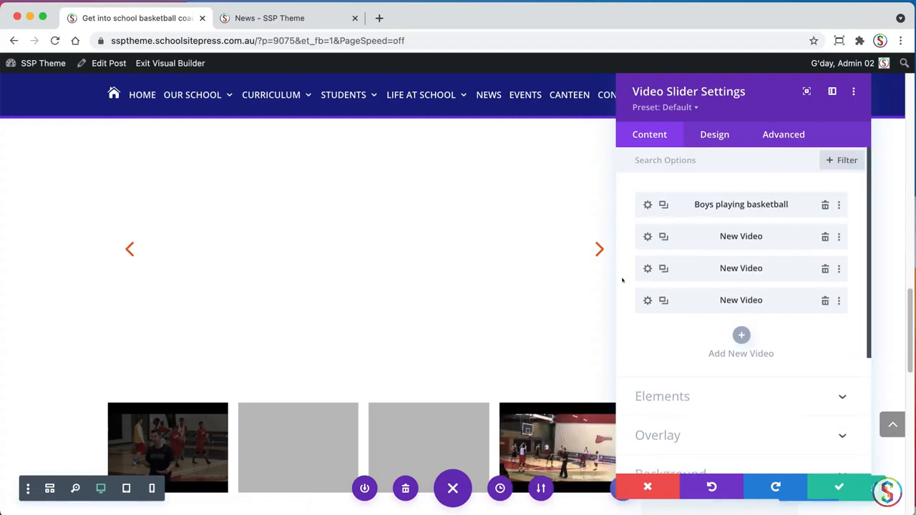
scroll(720, 196, "up", 1)
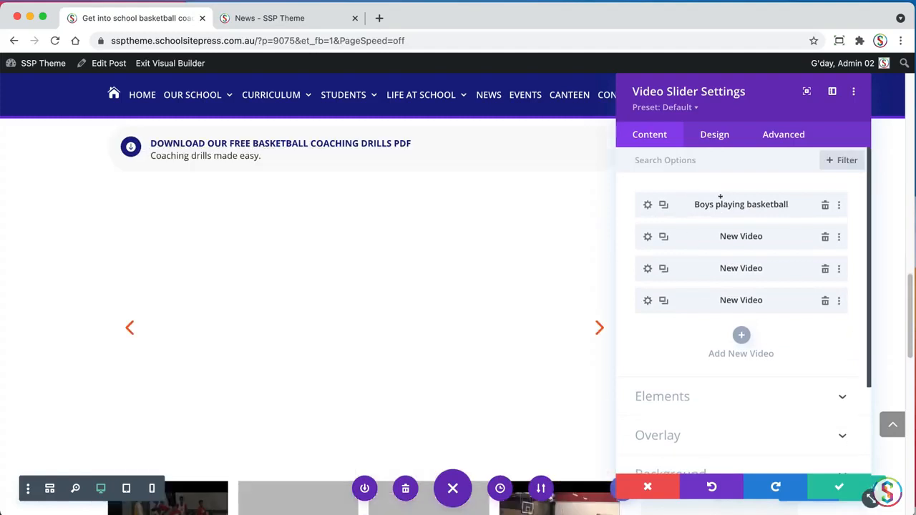
left_click_drag(690, 204, 705, 237)
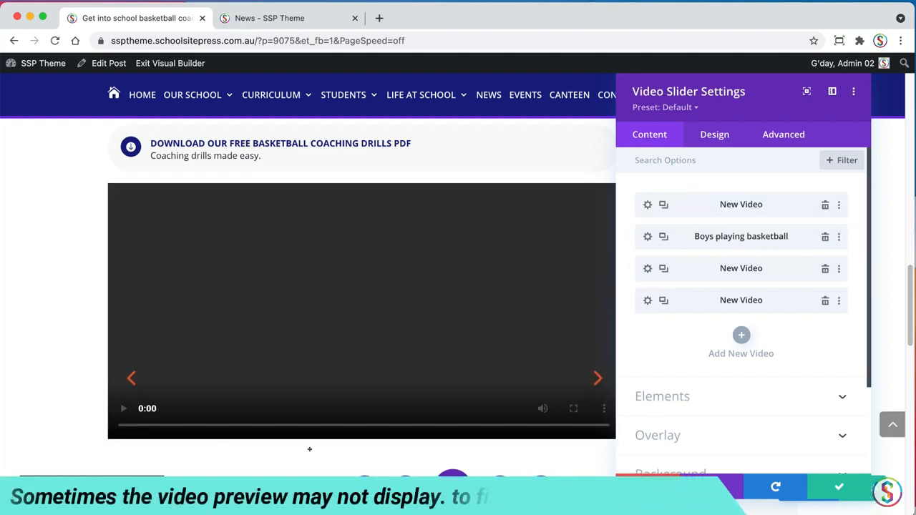
left_click(837, 487)
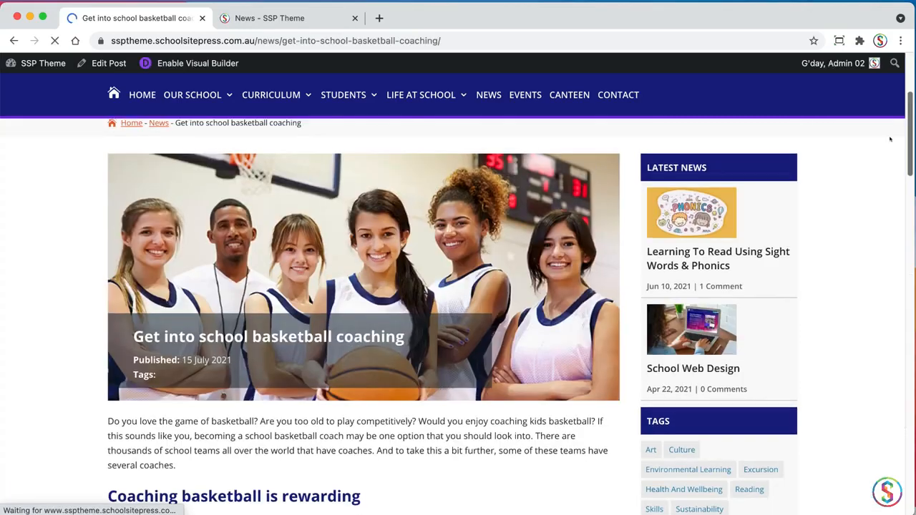
Review the published post, checking the Get in shape and Warm up tabs, bar counters, testimonial, download blurb and each slider video
scroll(857, 215, "down", 10)
scroll(527, 250, "down", 2)
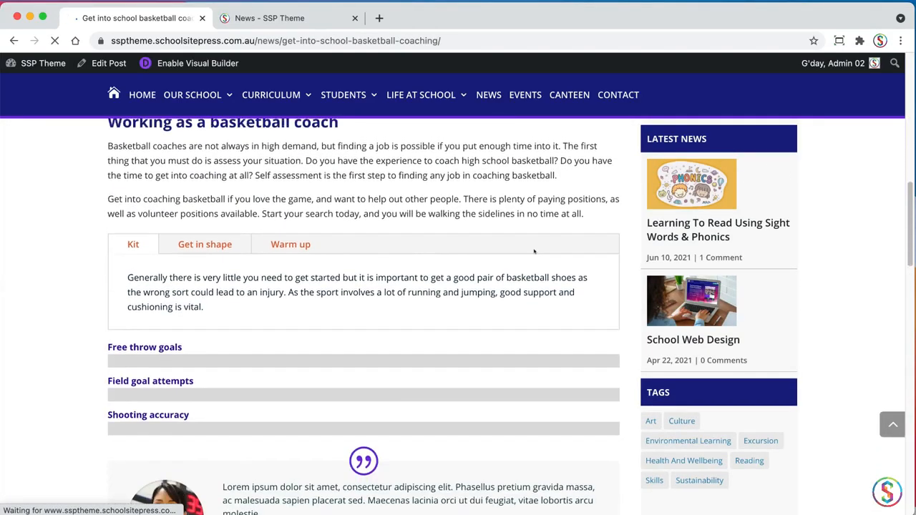
left_click(205, 248)
left_click(284, 248)
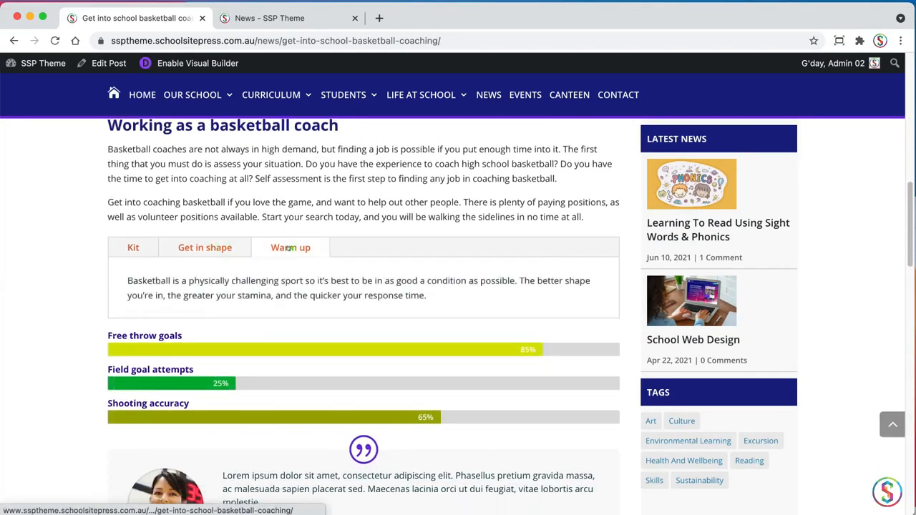
left_click_drag(907, 250, 877, 303)
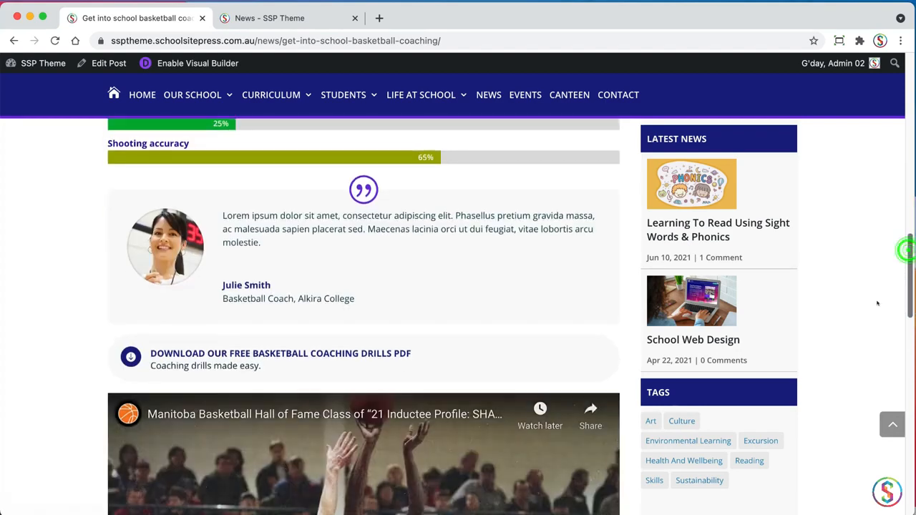
scroll(849, 351, "down", 5)
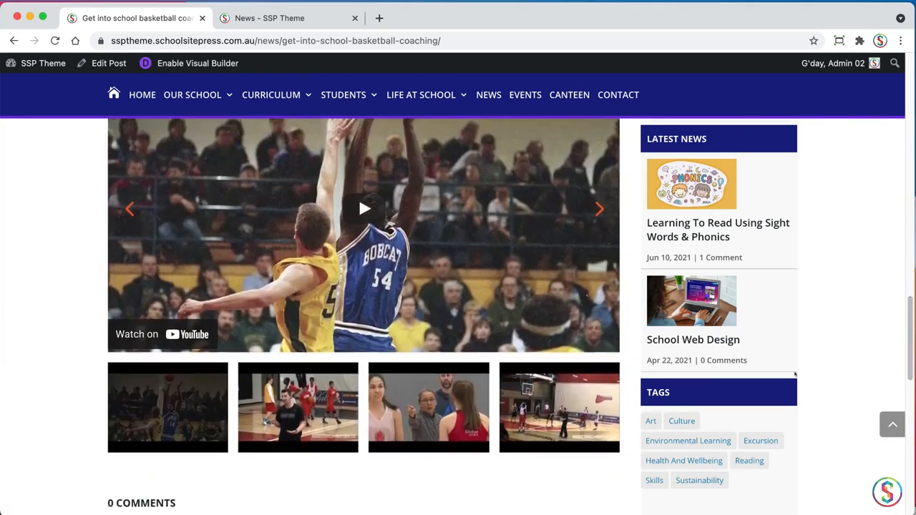
left_click(315, 411)
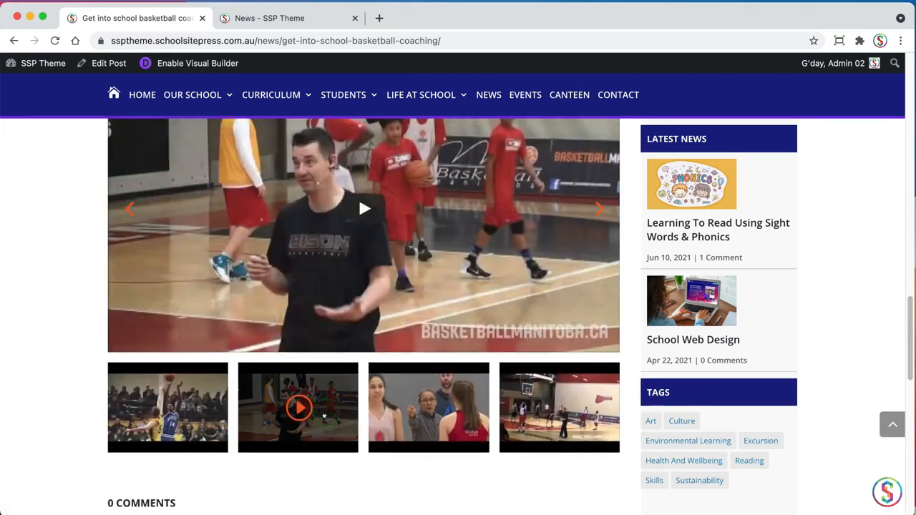
left_click(466, 428)
left_click(556, 429)
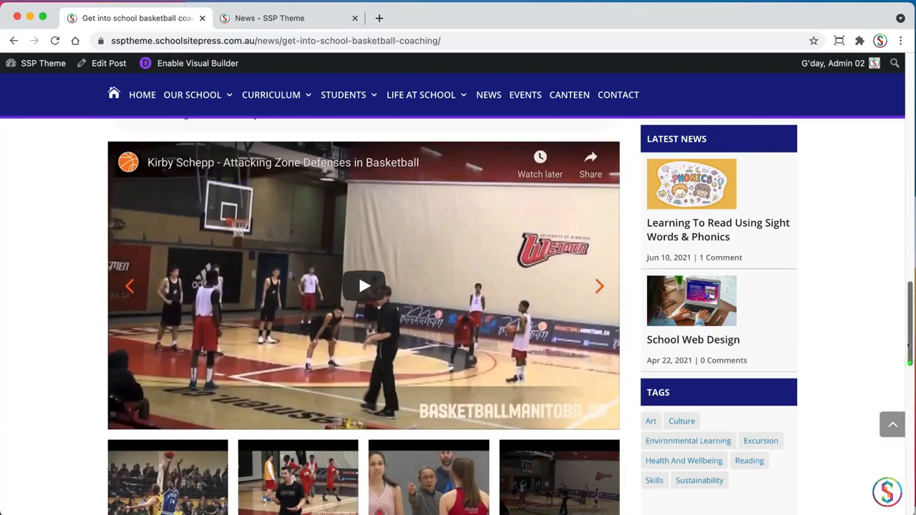
left_click_drag(907, 363, 873, 127)
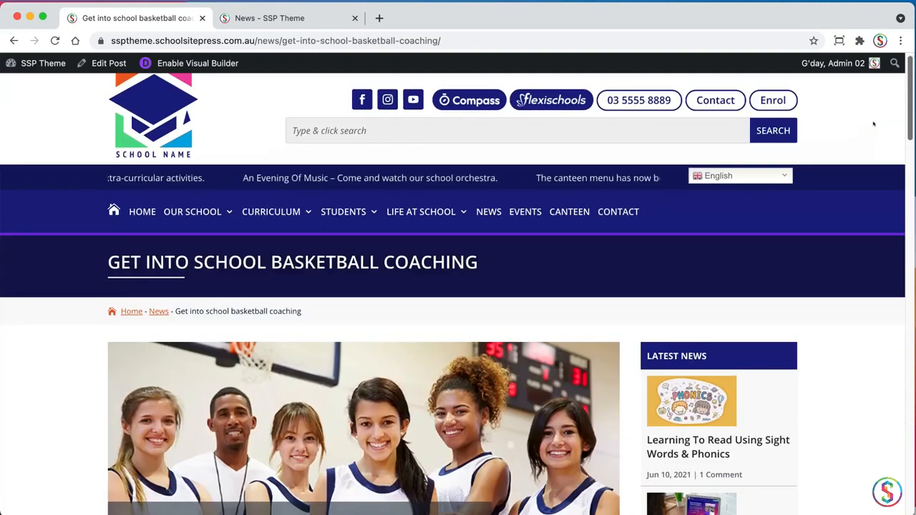
Reopen the post in the Visual Builder and insert a Gallery module below the "Coaching basketball is rewarding" text
left_click(208, 63)
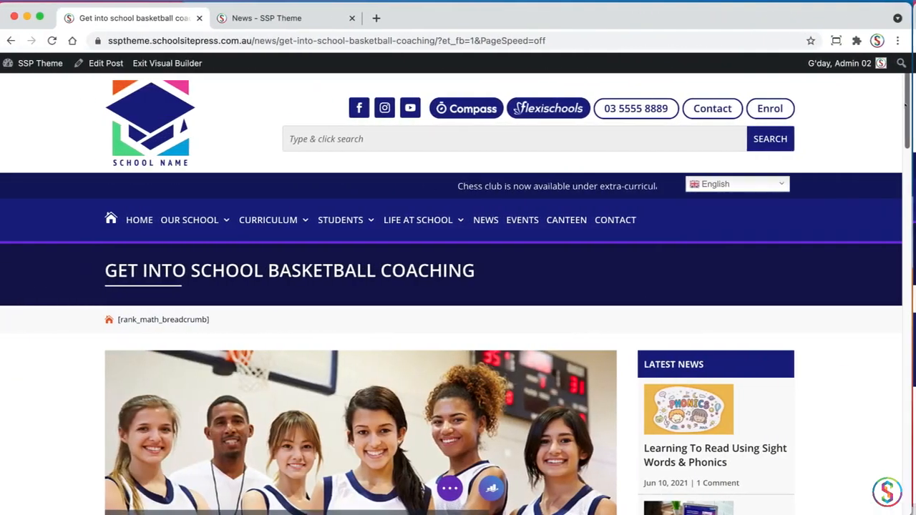
scroll(891, 187, "down", 6)
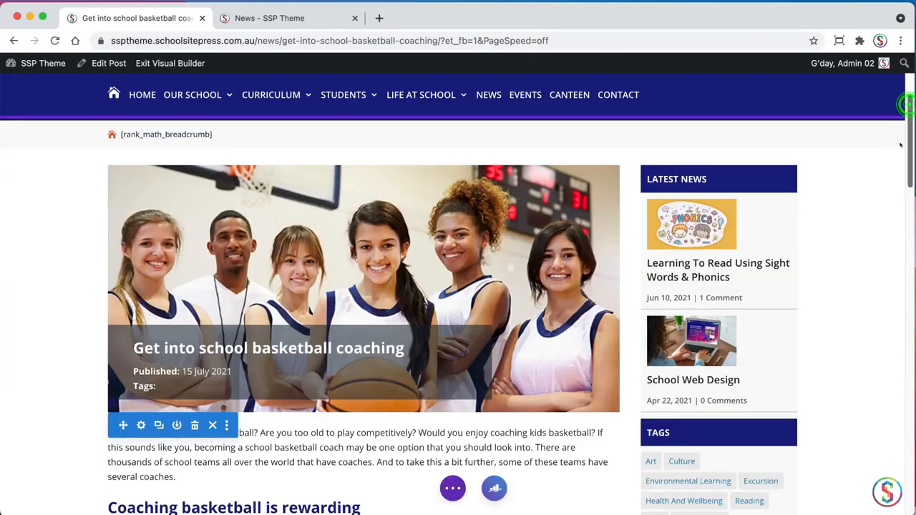
scroll(891, 187, "down", 3)
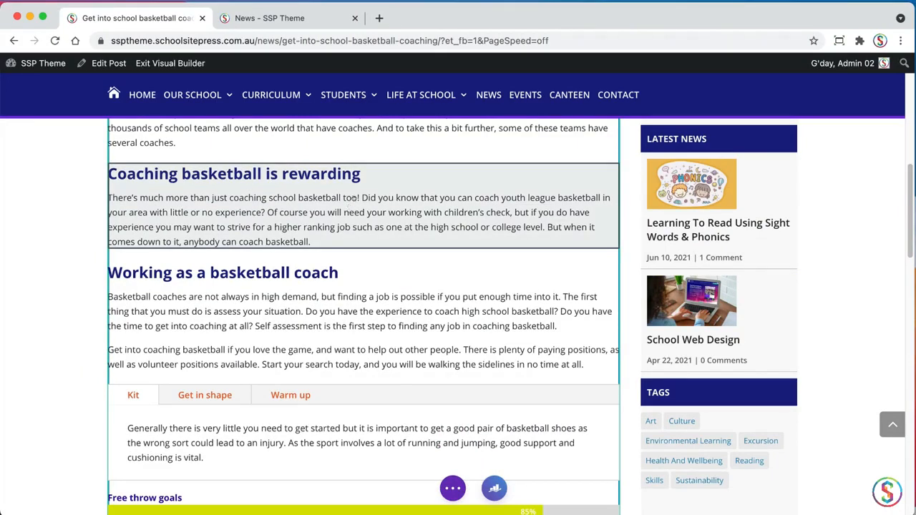
left_click(351, 198)
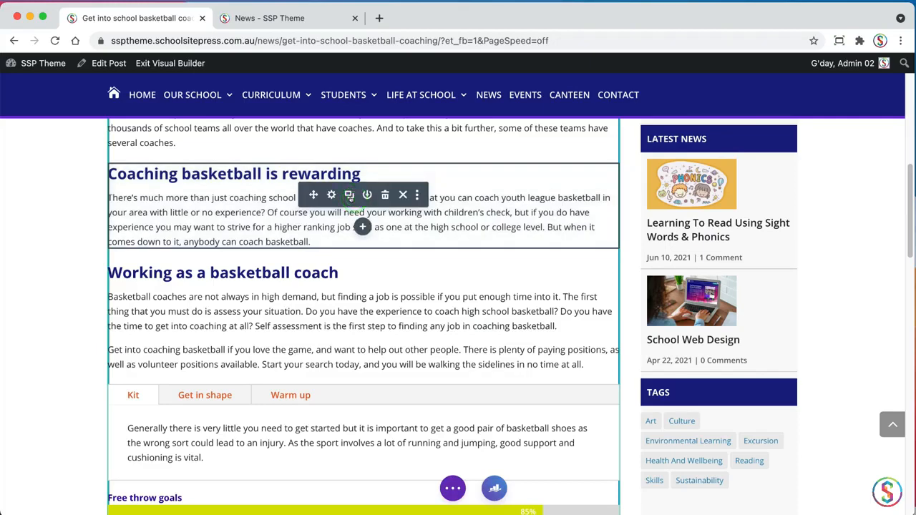
left_click(362, 227)
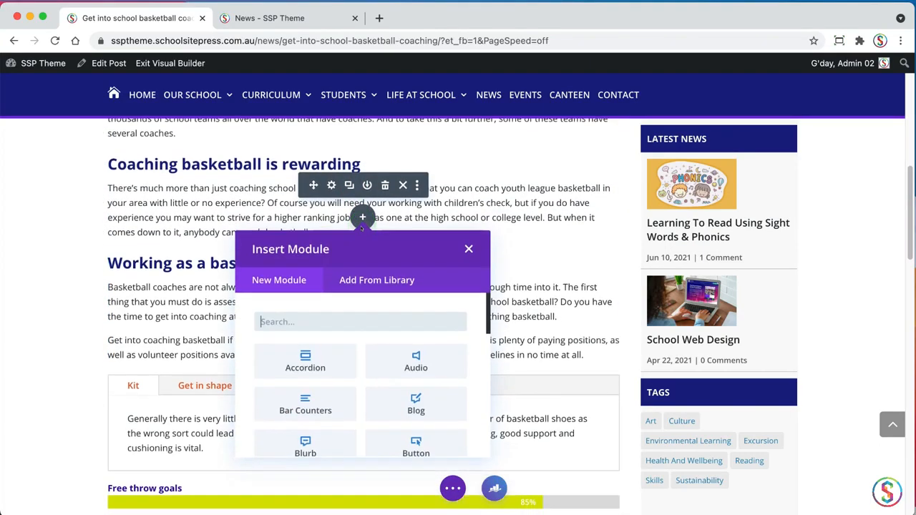
type("image")
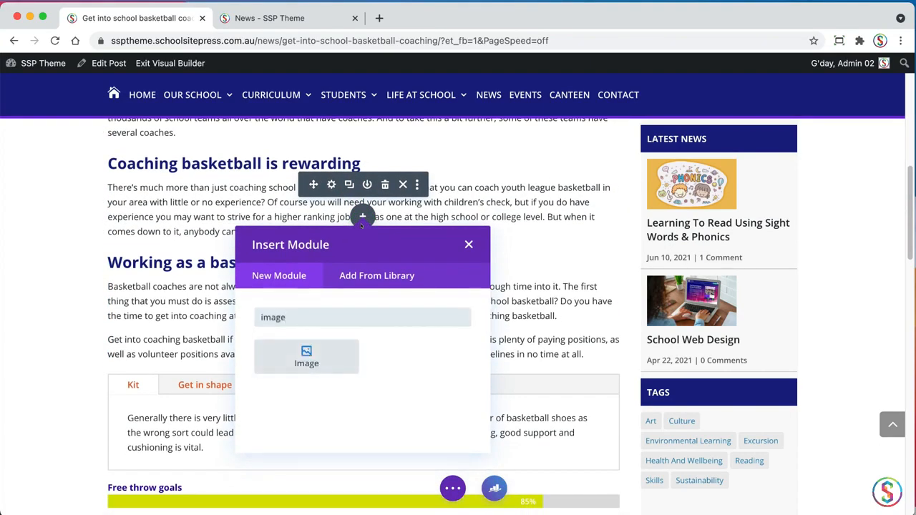
double_click(293, 317)
type("gal")
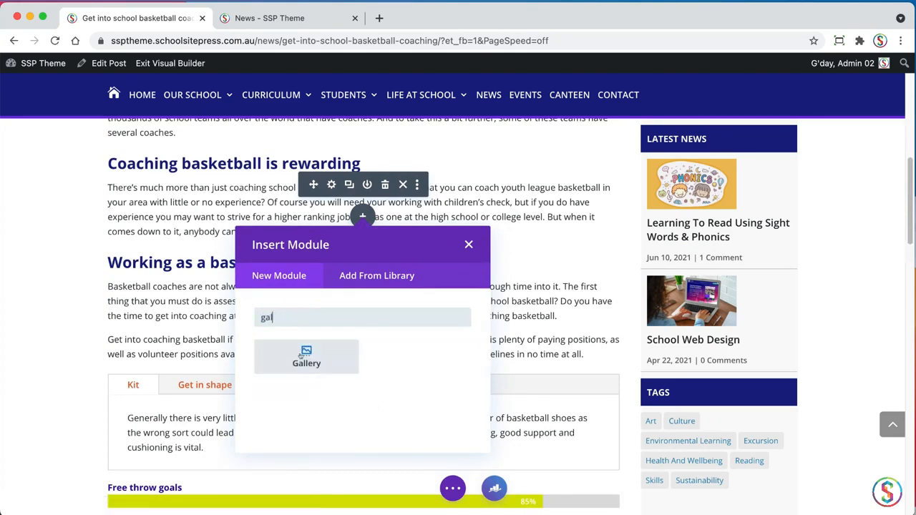
left_click(301, 356)
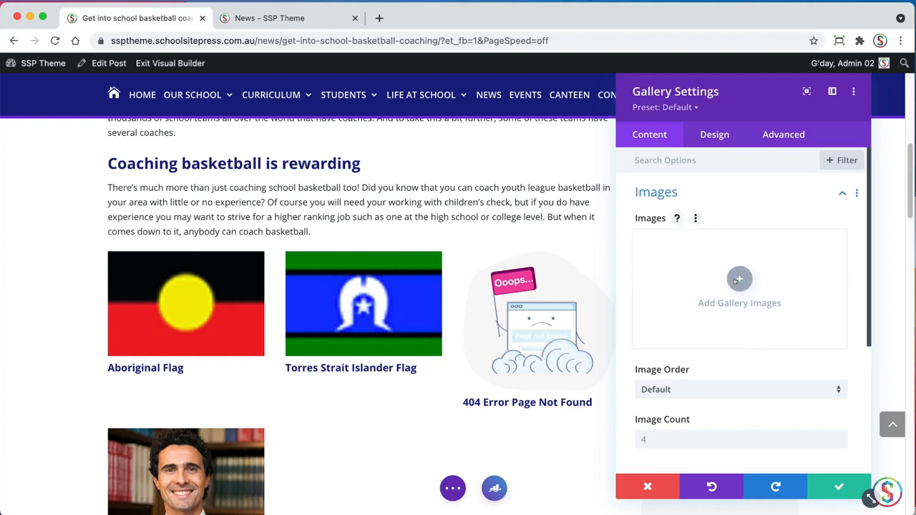
Add the six images basketball-01 through basketball-06 from the News Images media folder to the gallery
left_click(740, 279)
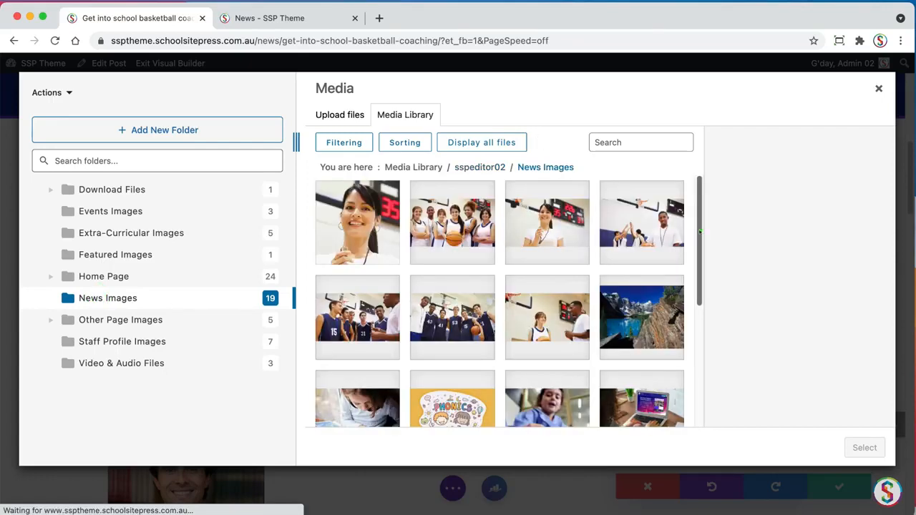
scroll(699, 231, "down", 1)
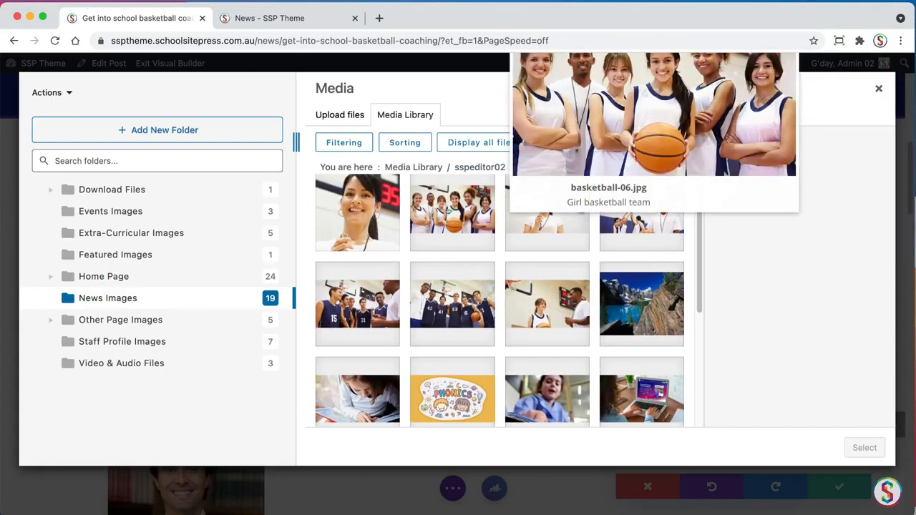
left_click(451, 211)
left_click(554, 229)
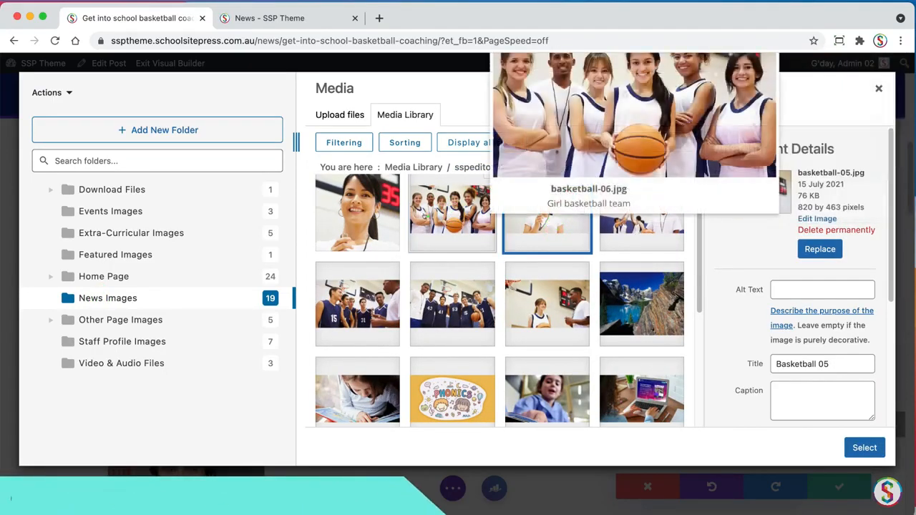
left_click(429, 214)
left_click(553, 230)
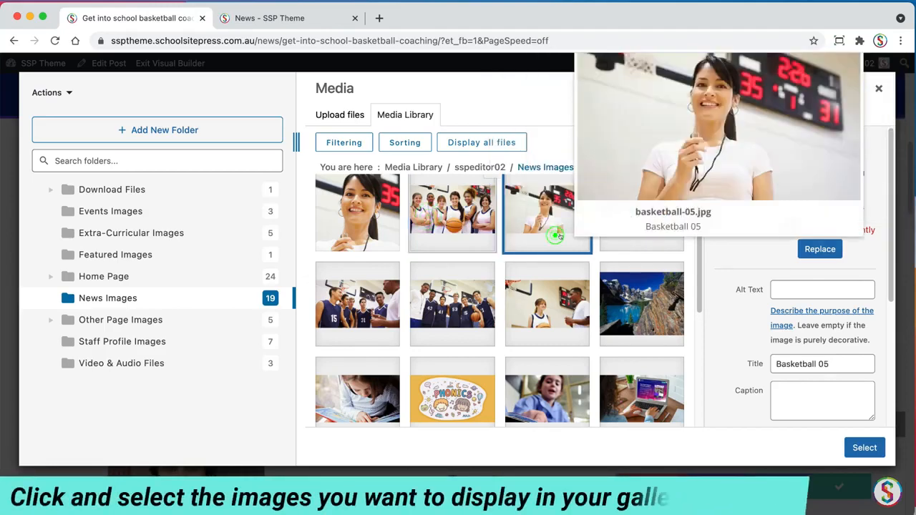
scroll(690, 271, "up", 1)
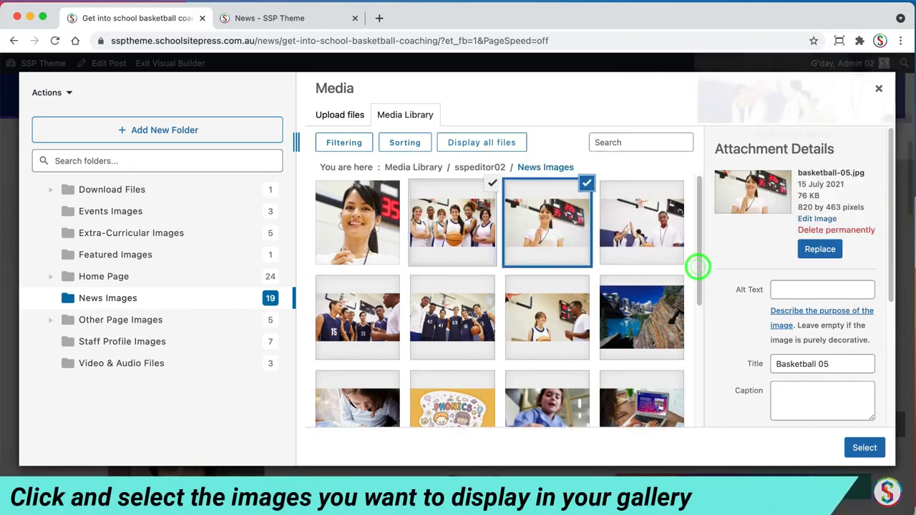
left_click(665, 215)
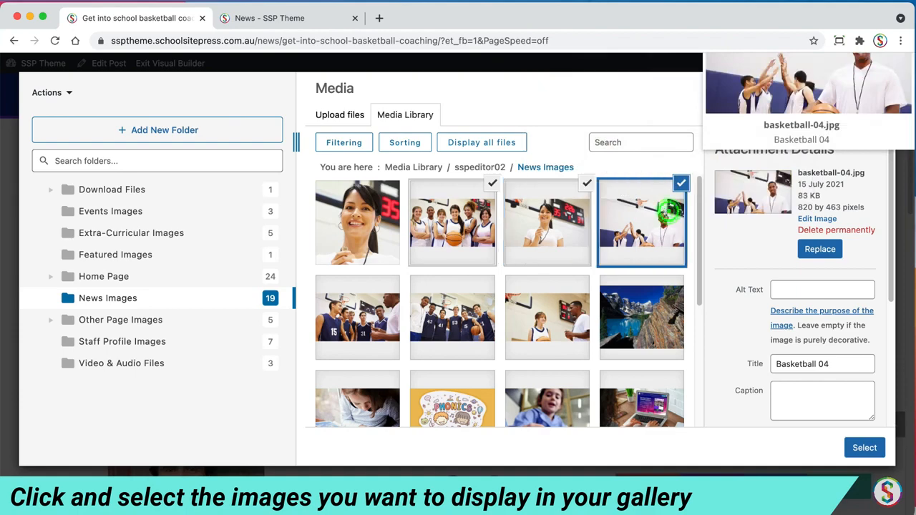
left_click(358, 322)
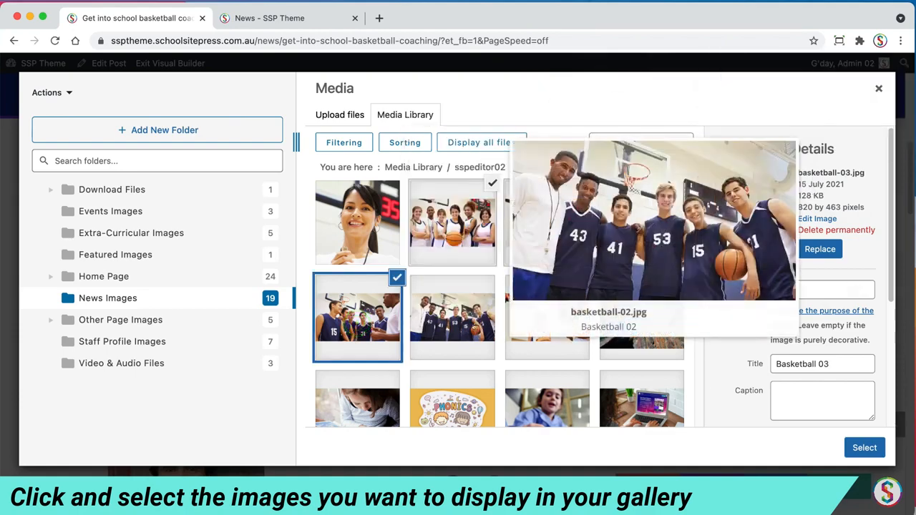
left_click(465, 319)
left_click(563, 286)
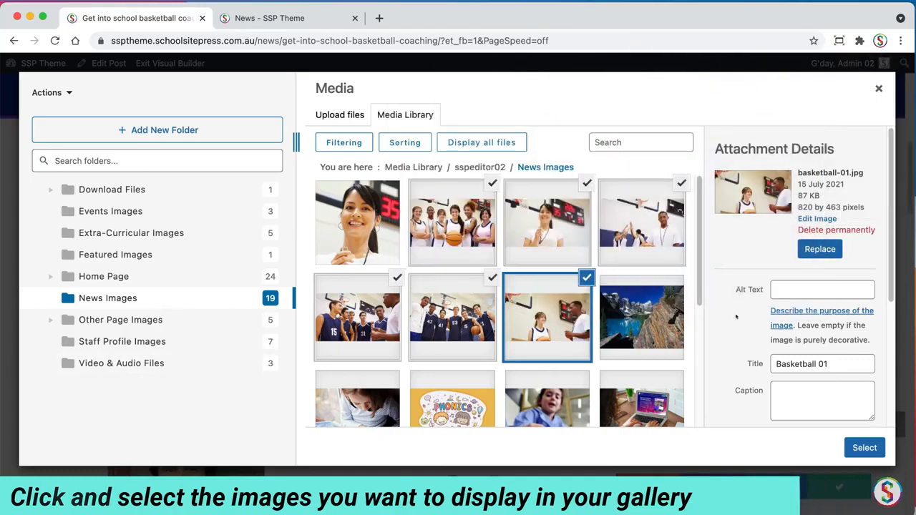
left_click_drag(699, 294, 699, 294)
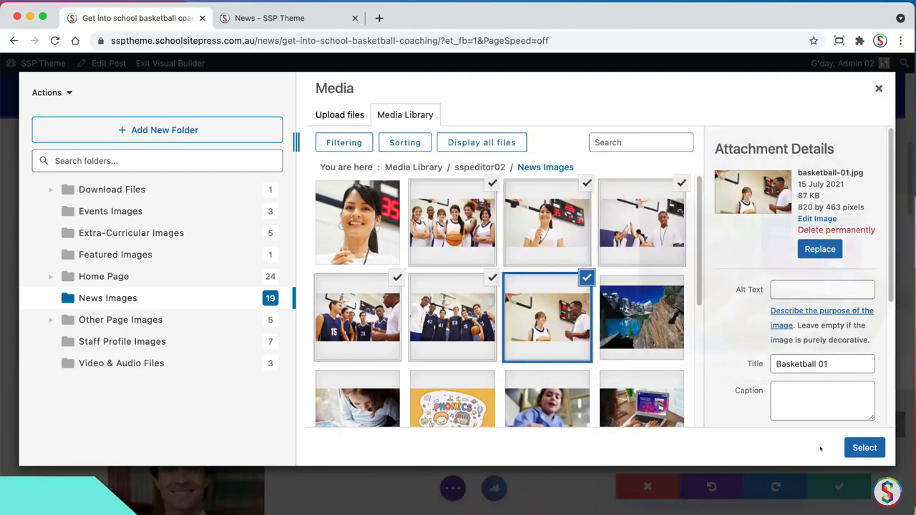
left_click(865, 448)
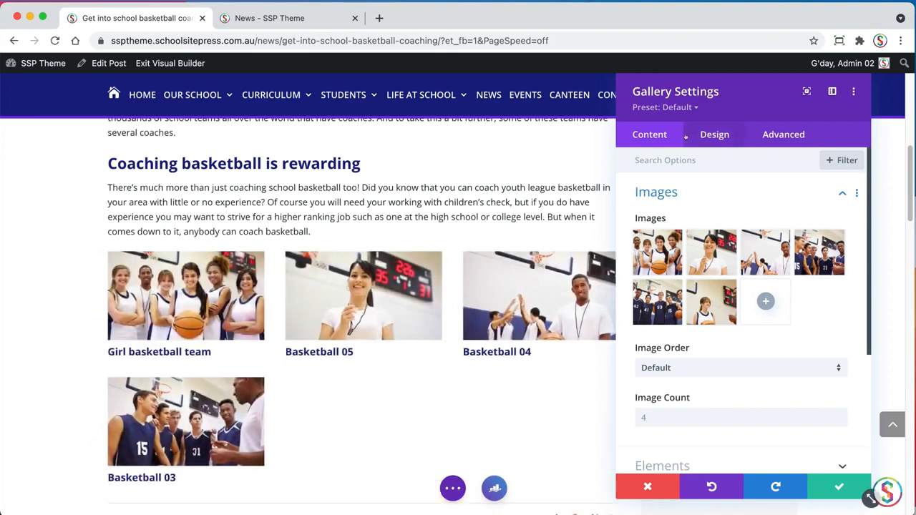
Set the gallery's image count to 8 and apply the "Gallery - Images only SSP" preset
left_click(646, 418)
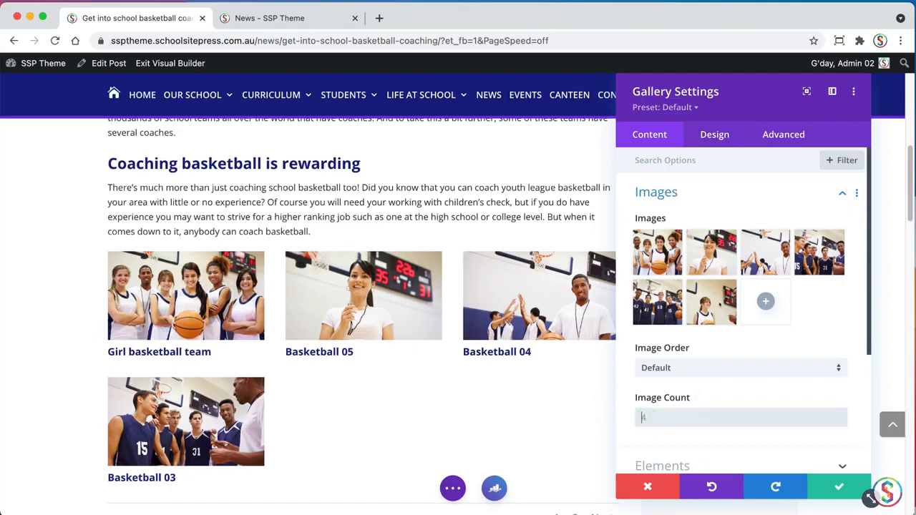
type("8")
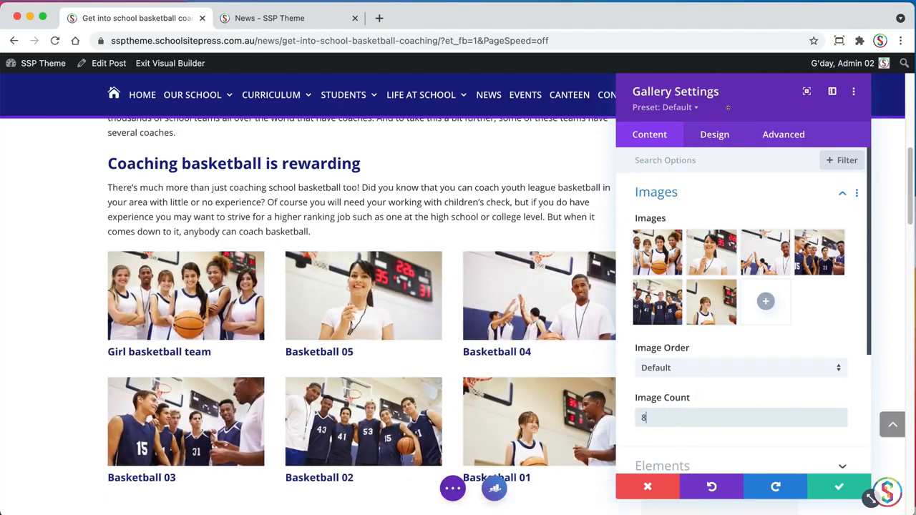
left_click_drag(726, 101, 665, 92)
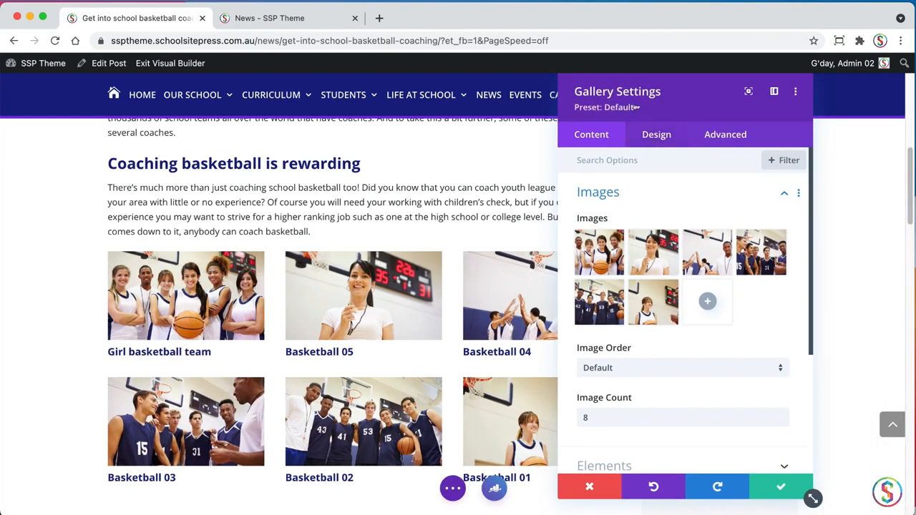
left_click(636, 106)
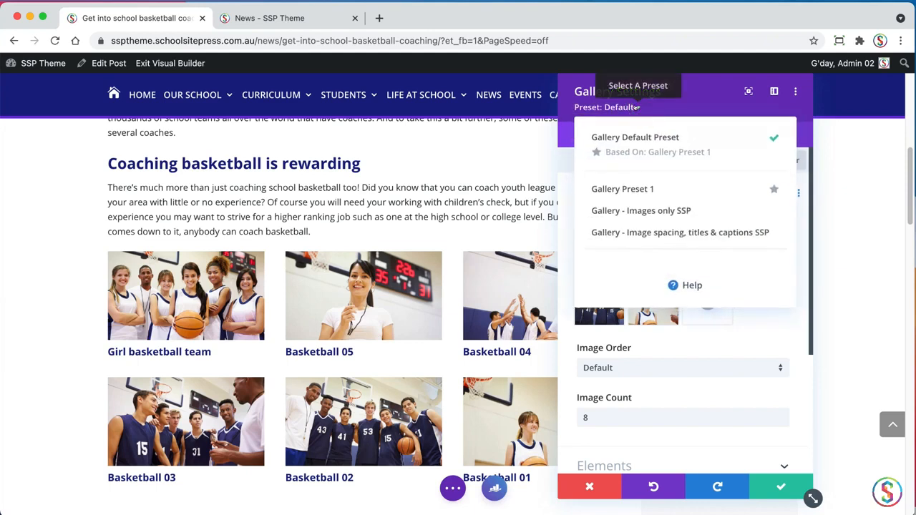
left_click(622, 212)
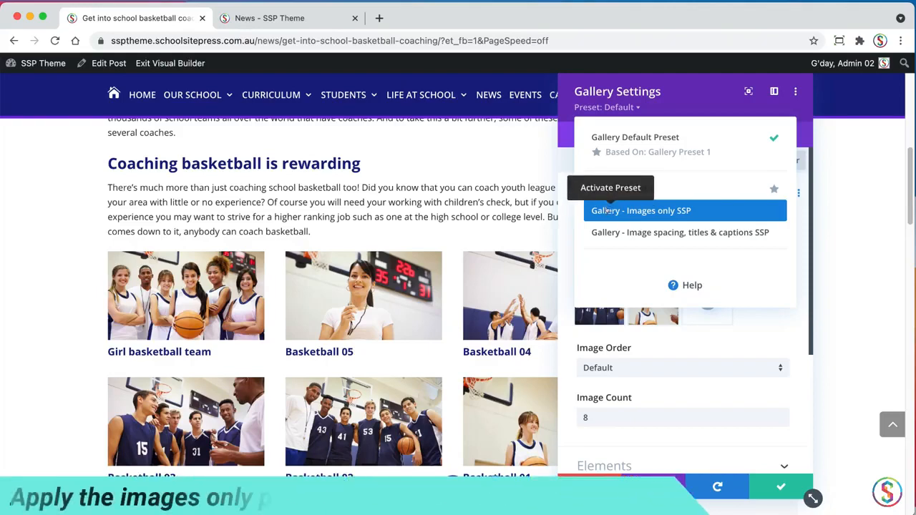
left_click(628, 210)
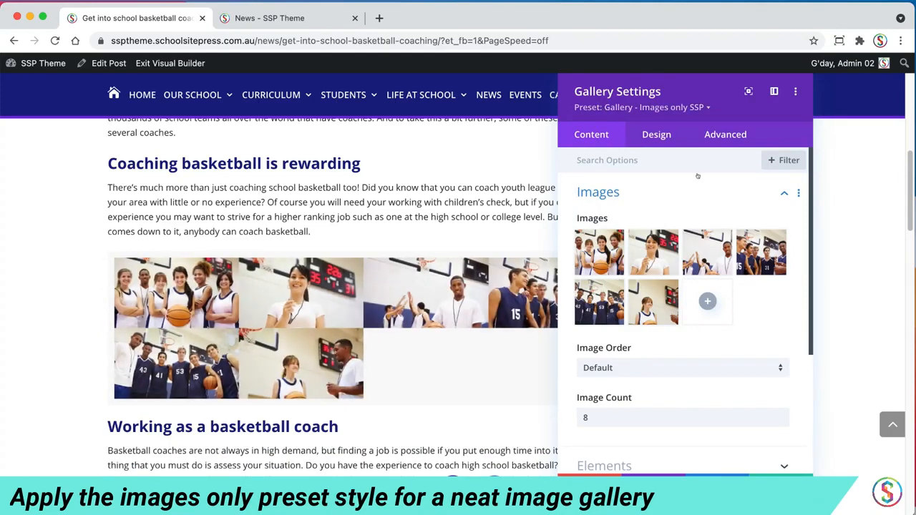
Try the "Gallery - Image spacing, titles & captions SSP" preset on the gallery and return to "Gallery - Images only SSP"
left_click(664, 108)
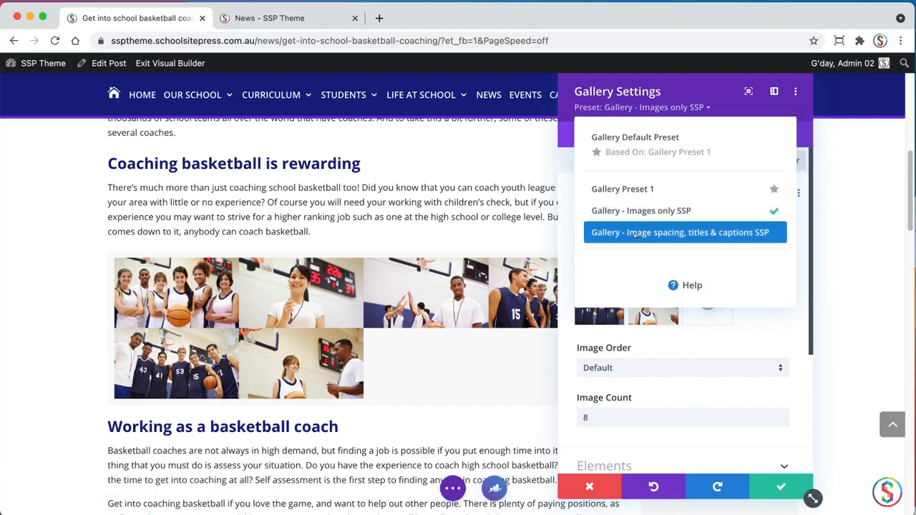
left_click(672, 232)
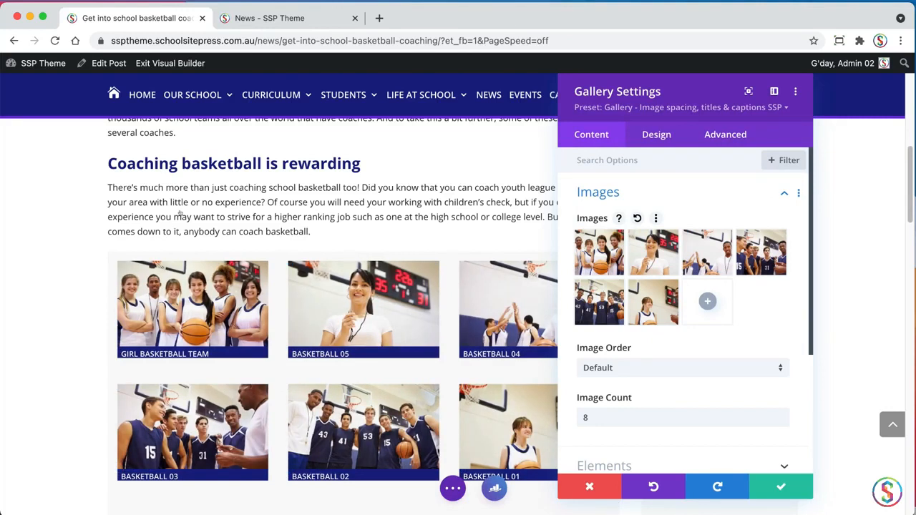
left_click(644, 107)
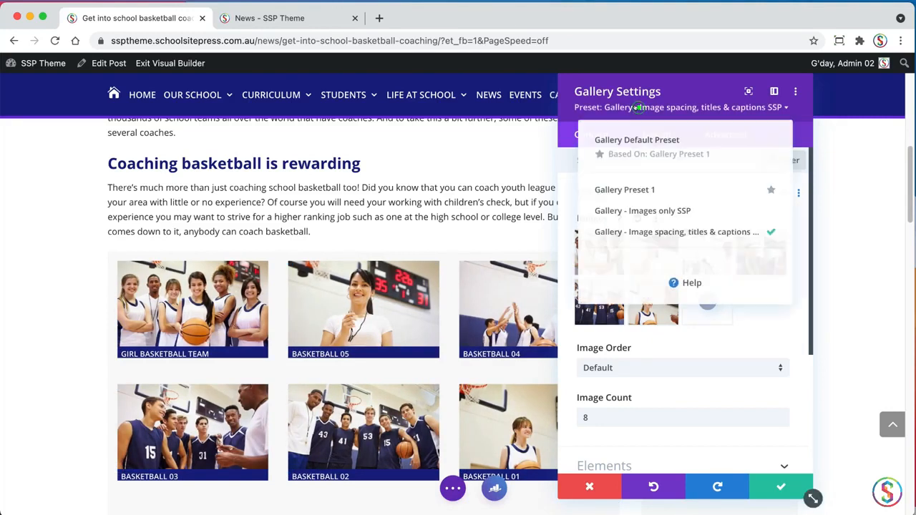
left_click(600, 210)
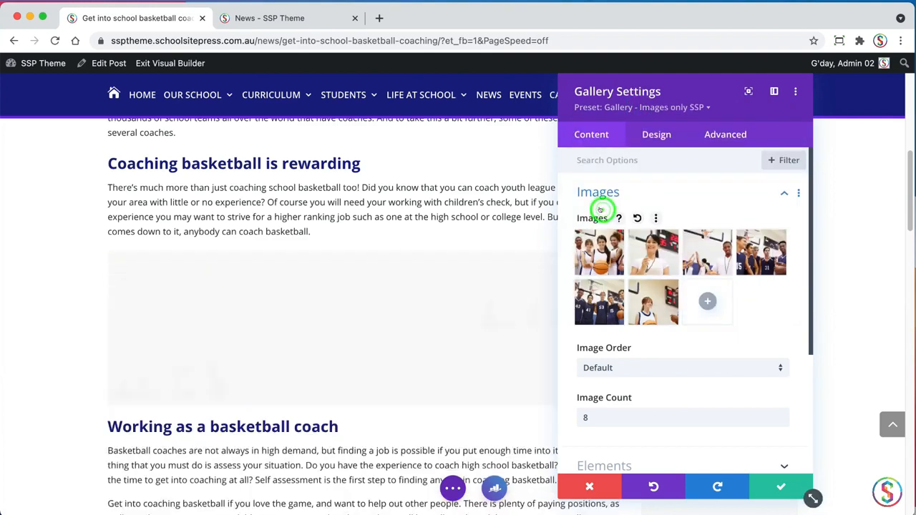
Save the gallery settings and check the image grid within the post
left_click(778, 486)
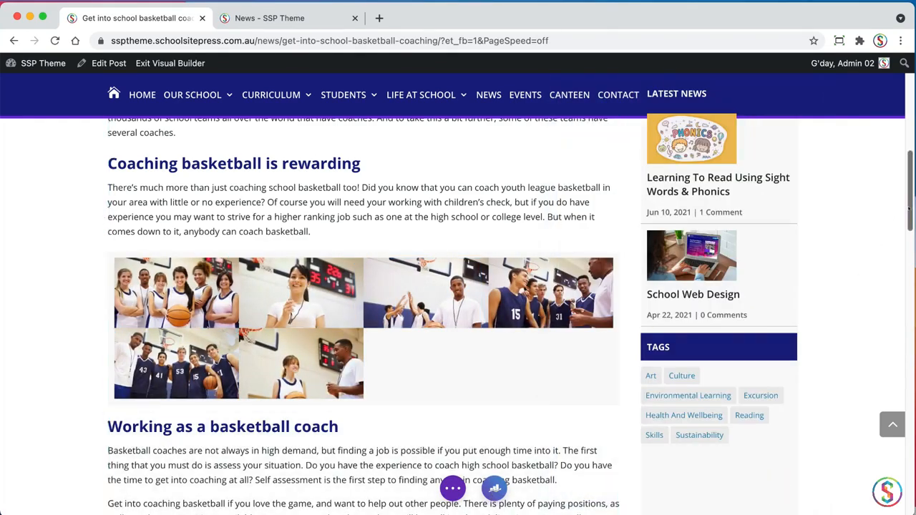
left_click_drag(910, 207, 886, 203)
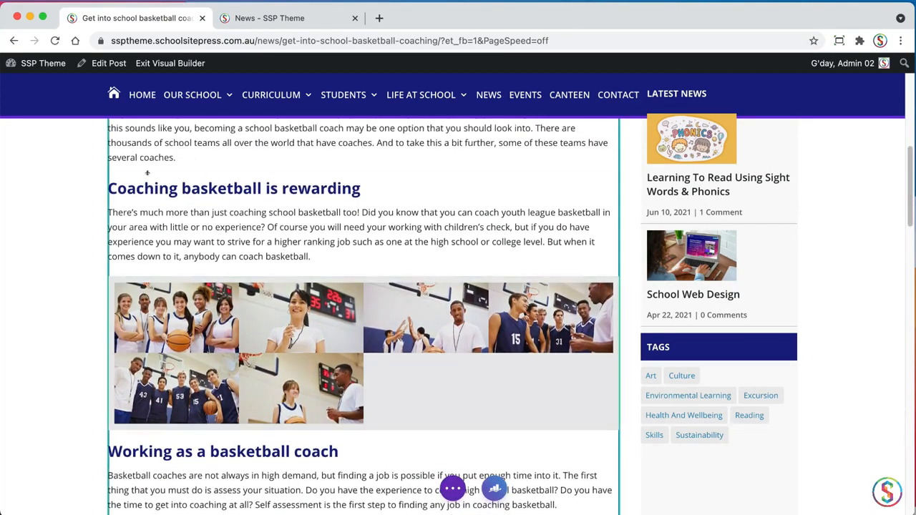
mouse_move(907, 200)
left_mouse_down()
mouse_move(891, 241)
mouse_move(885, 202)
mouse_move(816, 387)
mouse_move(822, 333)
mouse_move(789, 127)
mouse_move(769, 93)
left_mouse_up()
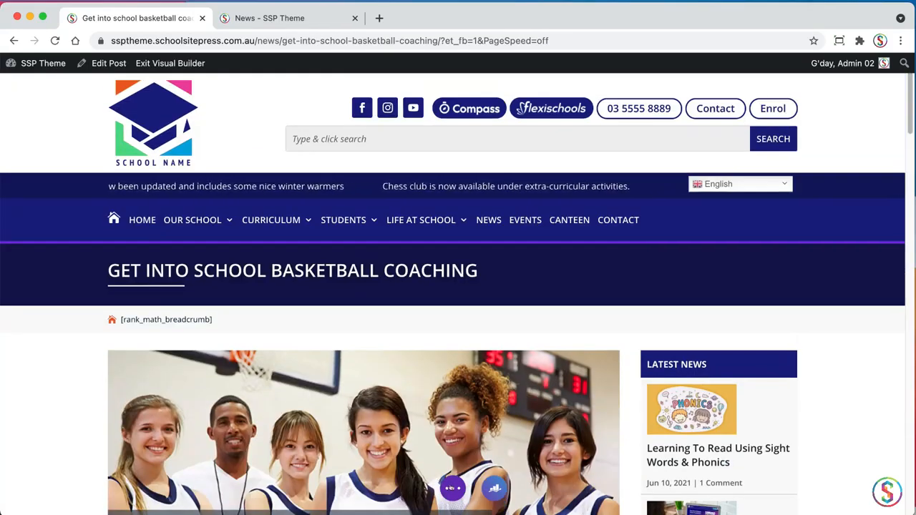
Open the post's Rank Math SEO settings and add the focus keyword "basketball coaching"
left_click(451, 488)
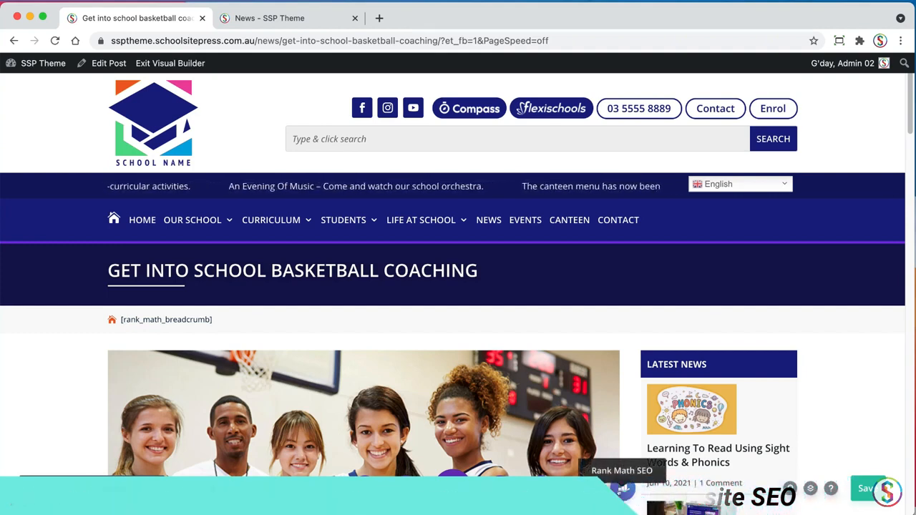
left_click(622, 488)
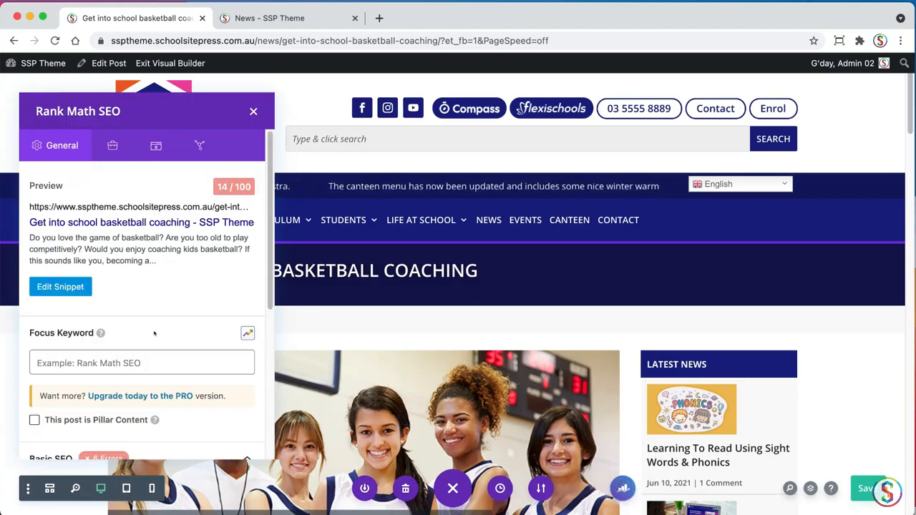
left_click(103, 362)
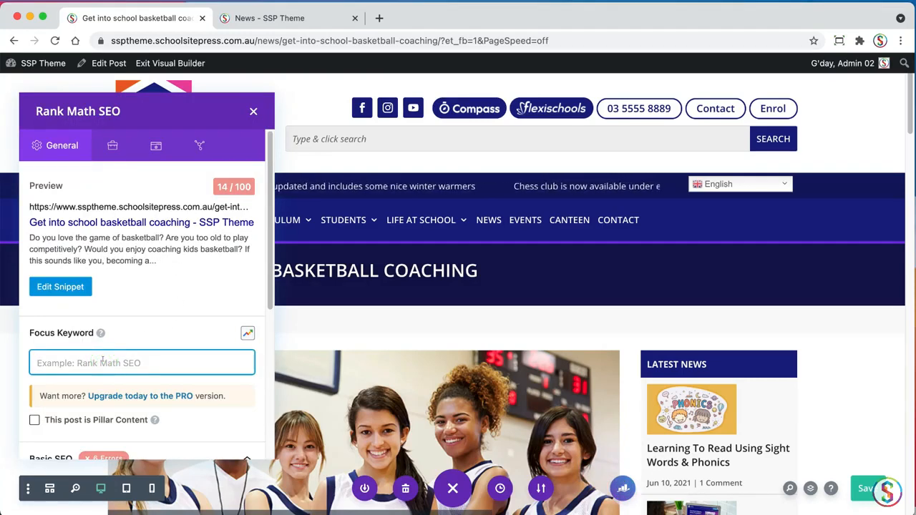
type("basketball")
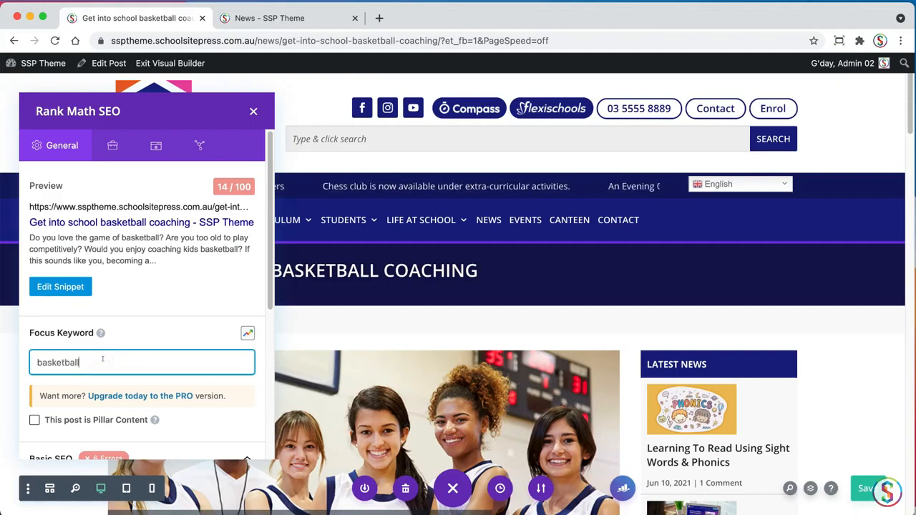
type(" coaching")
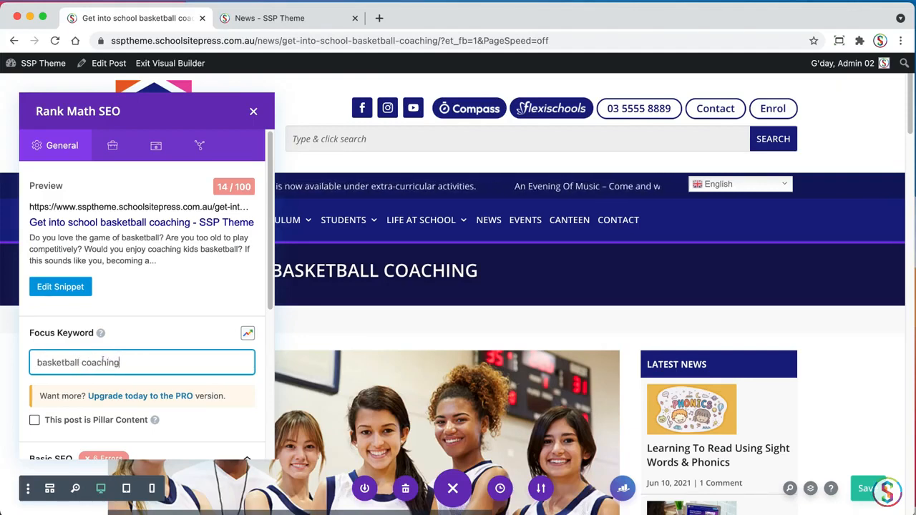
key("Return")
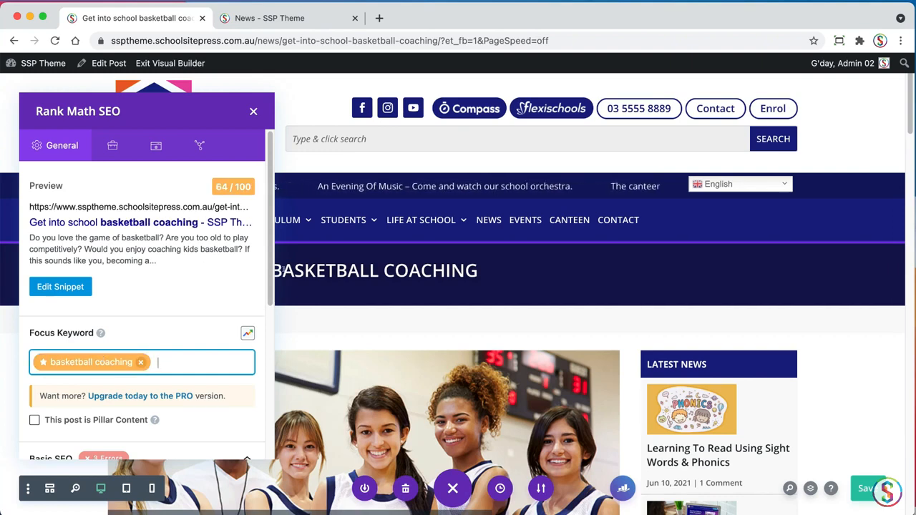
Check the Basic SEO results and set the search snippet's title to "Basketball Coaching For Schools"
scroll(252, 342, "down", 3)
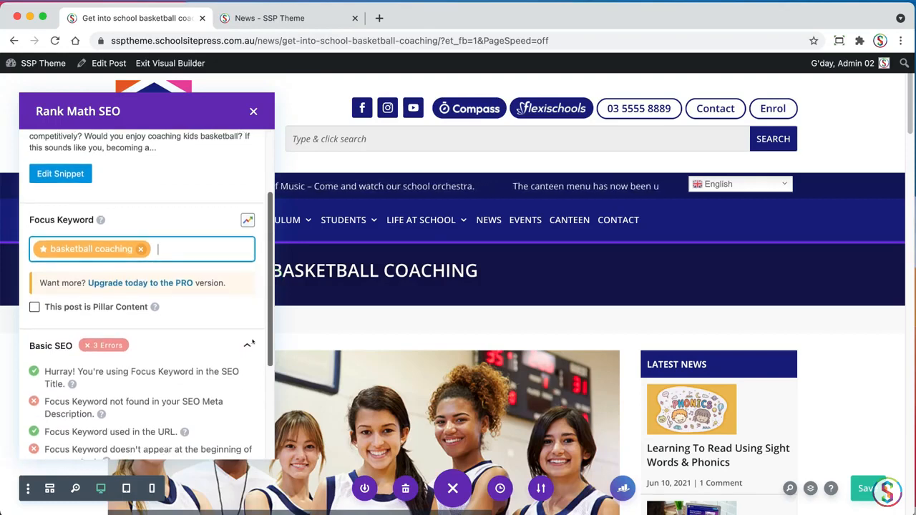
scroll(252, 342, "down", 3)
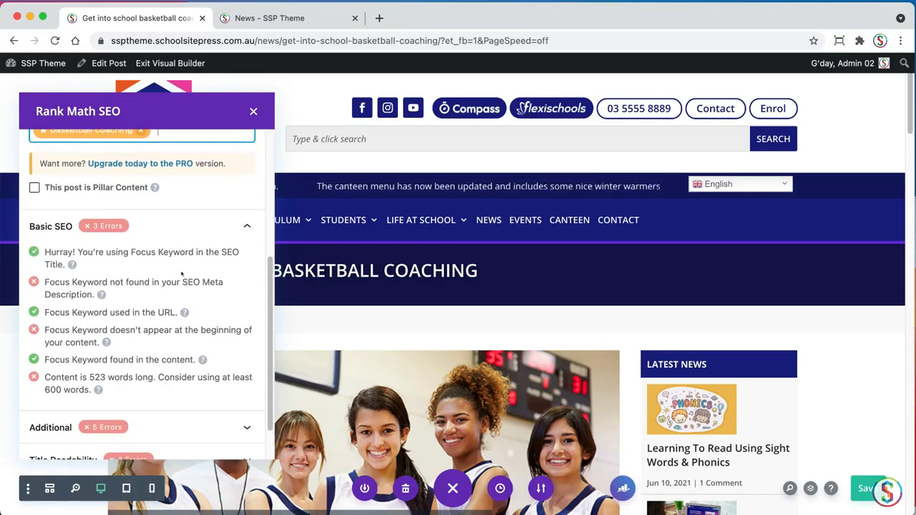
scroll(268, 294, "down", 1)
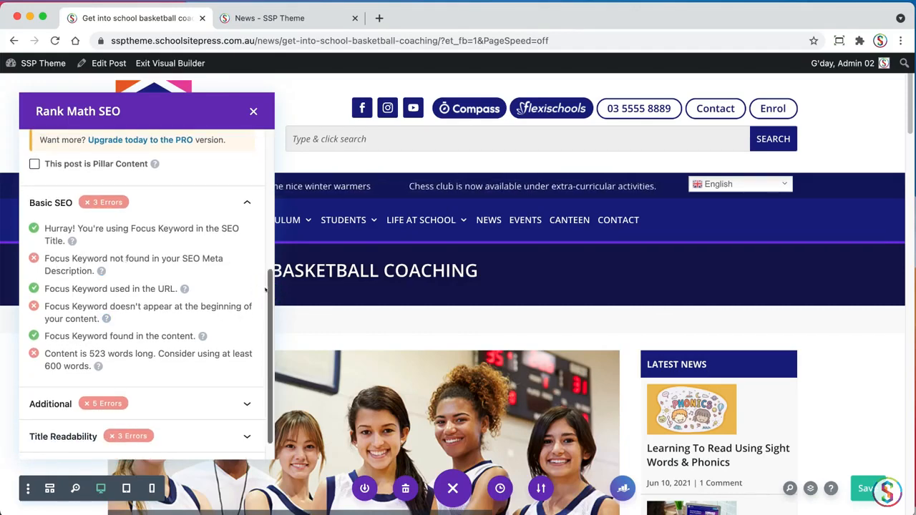
left_click_drag(267, 287, 259, 143)
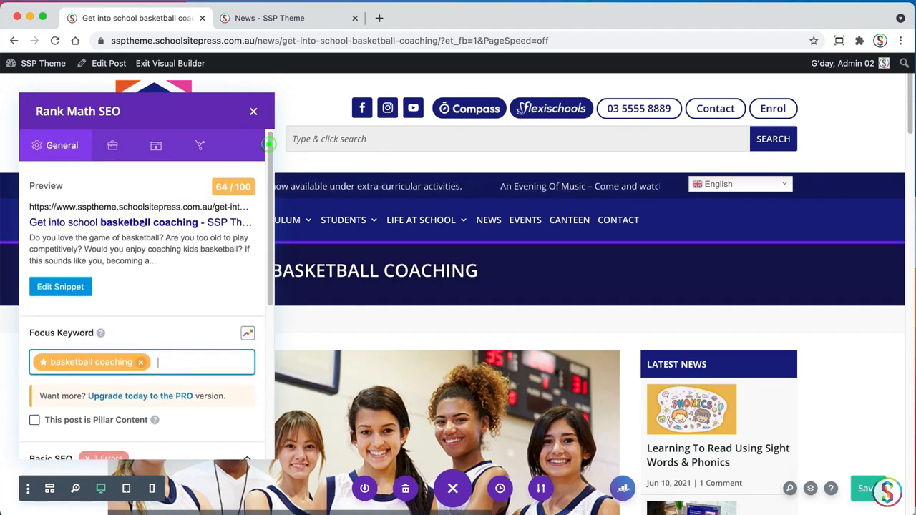
left_click(56, 287)
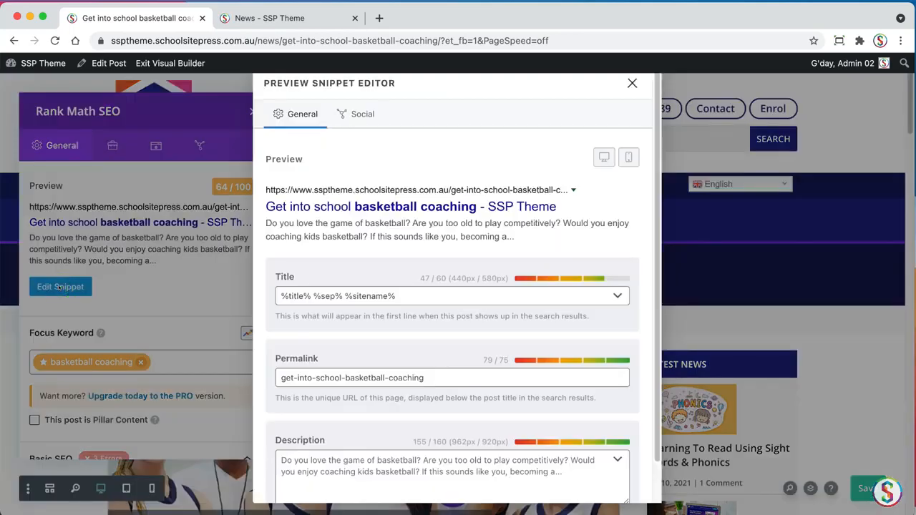
triple_click(413, 294)
type("Basketball Coaching For Schools")
Start the search snippet's description with "Do you love basketball coaching. Learn how to provide basketball coaching for schools."
key("super+Tab")
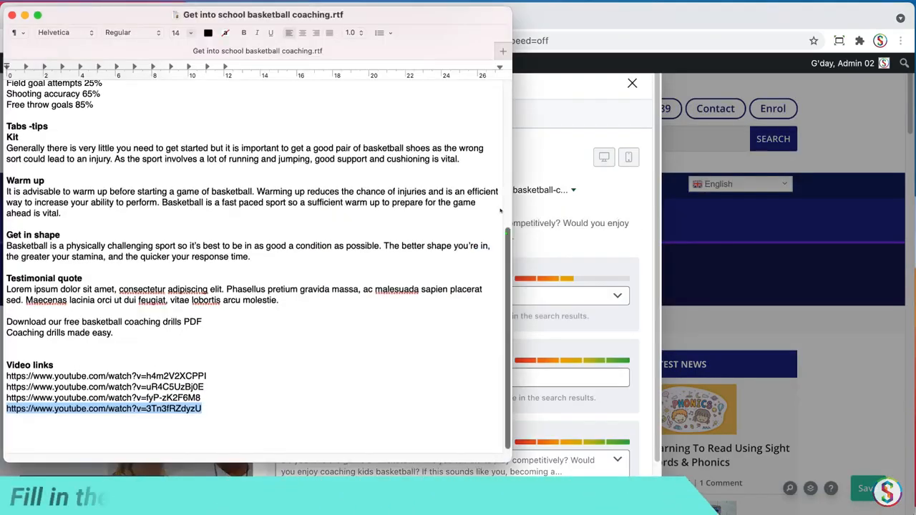
scroll(413, 294, "up", 5)
key("super+Tab")
scroll(501, 358, "down", 1)
left_click(584, 435)
type("Do you love ")
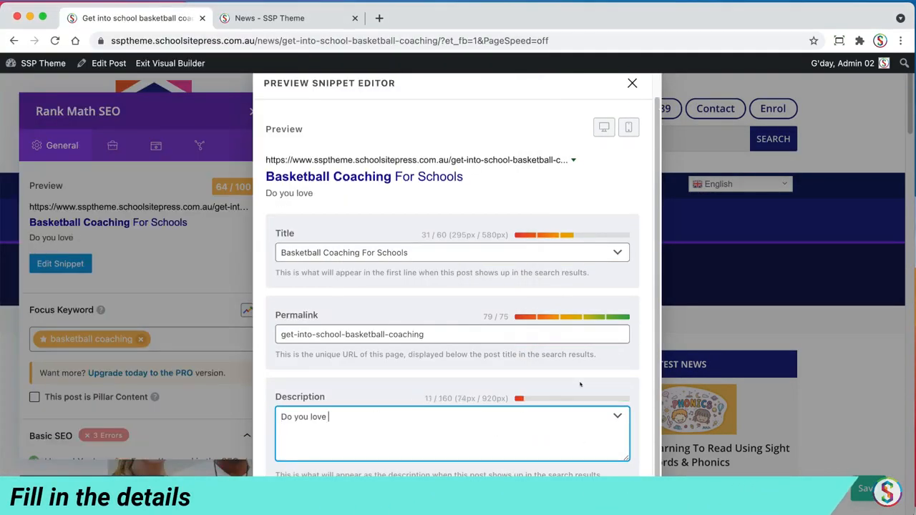
type("basketball coaching. Learn how to provide basketball coaching for schools.")
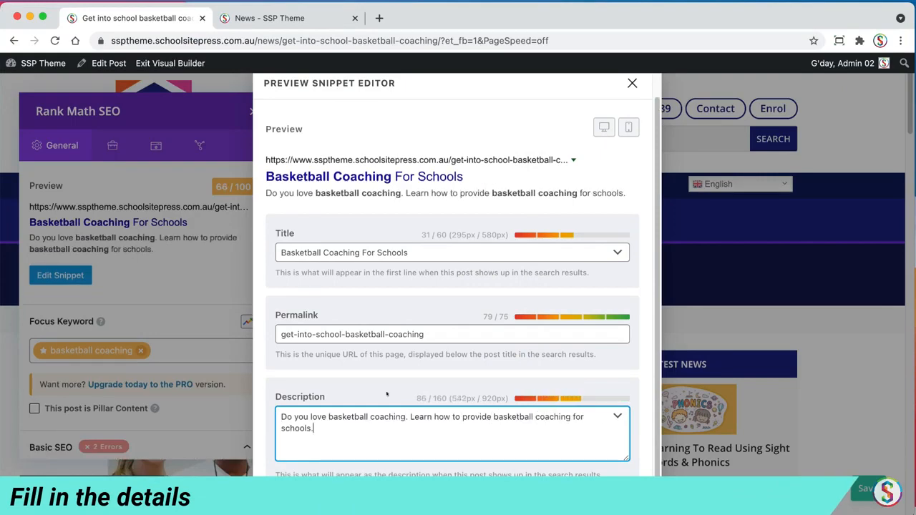
Continue the snippet description with "It's enjoyable, fun and provides the kids with a constructive pass tie activity."
key("super+Tab")
key("super+Tab")
type("It's")
type(" enjoyable, fun and provides the kids with a ")
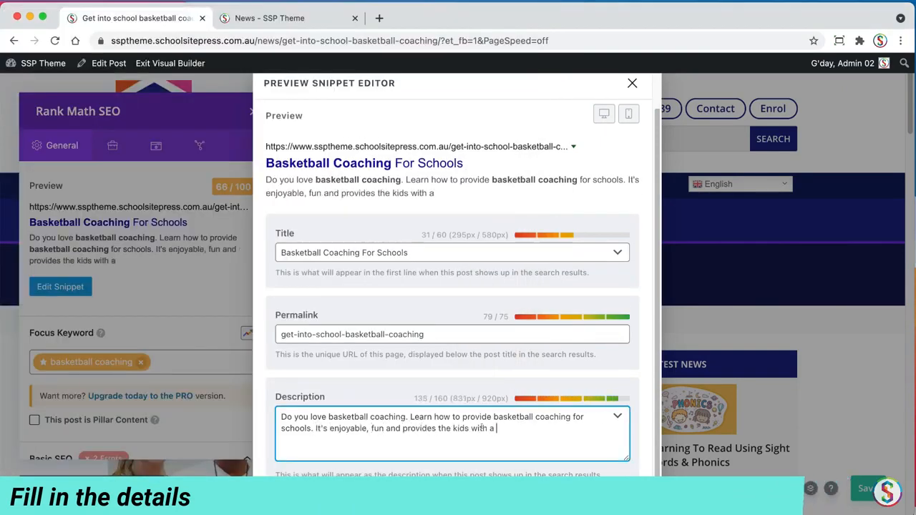
type("constructive passtime activity.")
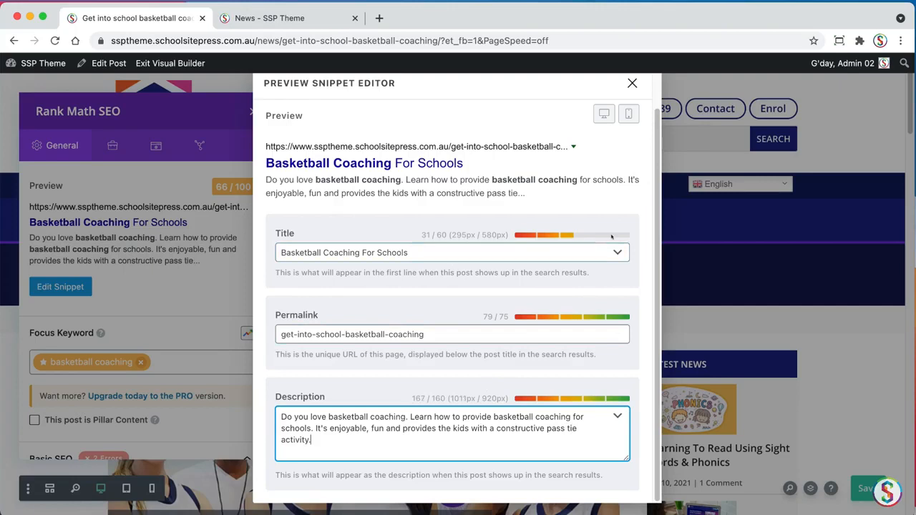
Extend the snippet title to "Basketball Coaching For Schools - School Basketball Coaching" and close the snippet editor
left_click(418, 252)
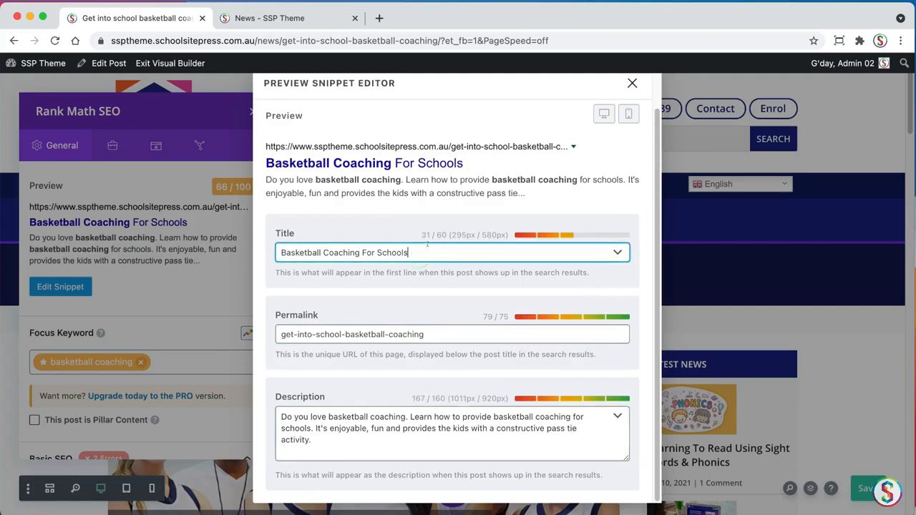
type("- Schol")
key("BackSpace")
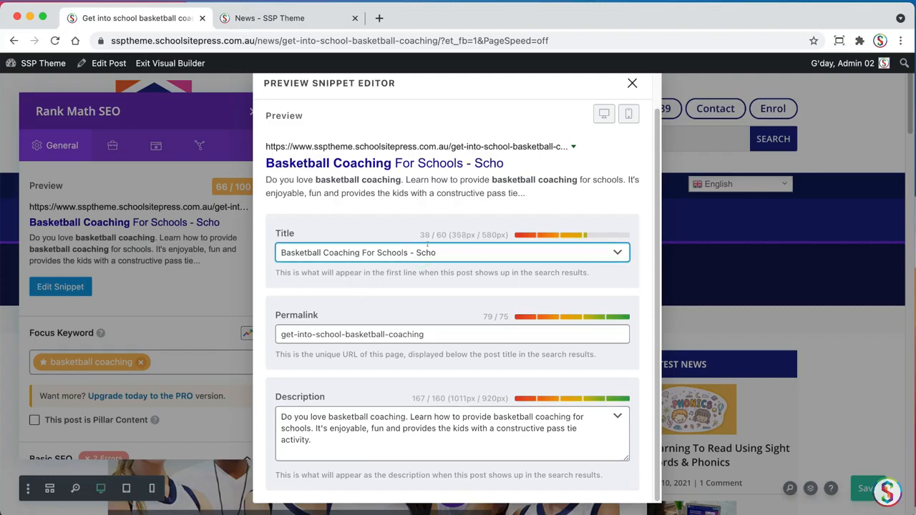
type("ol Bas")
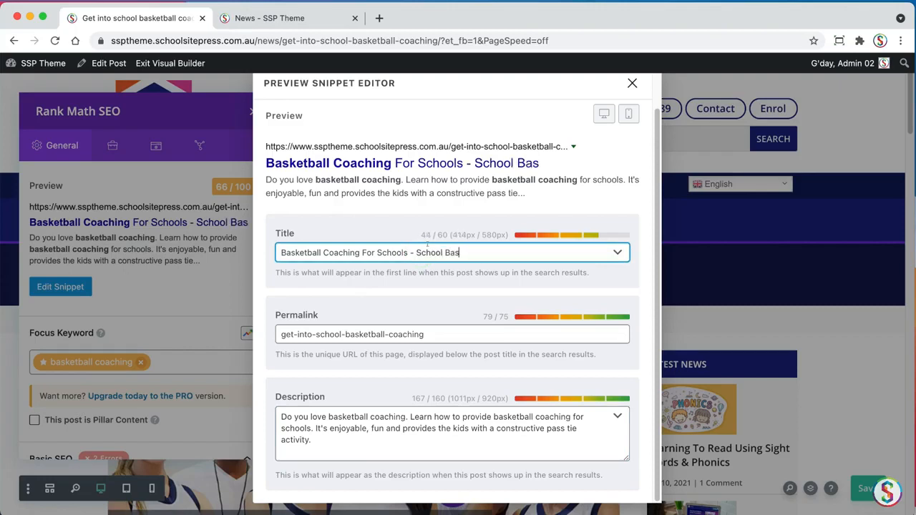
type("ketball Coach")
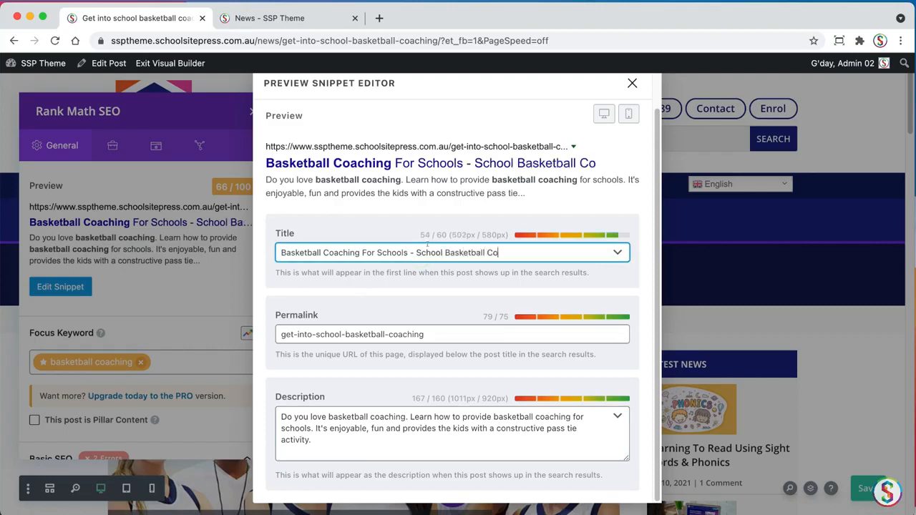
type("ing")
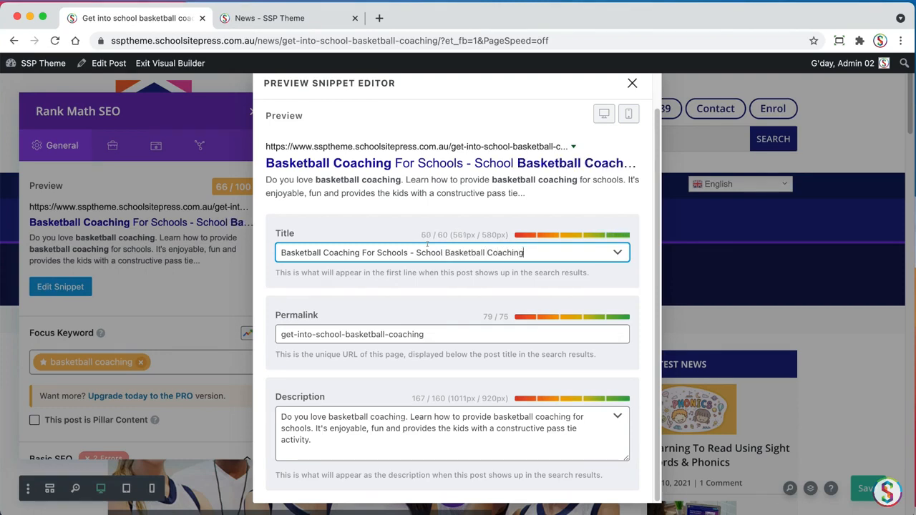
left_click(656, 349)
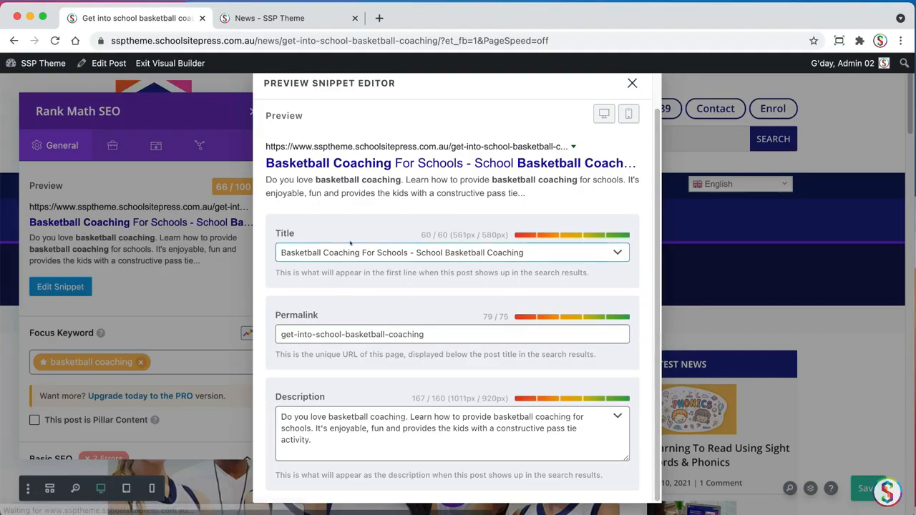
left_click(415, 428)
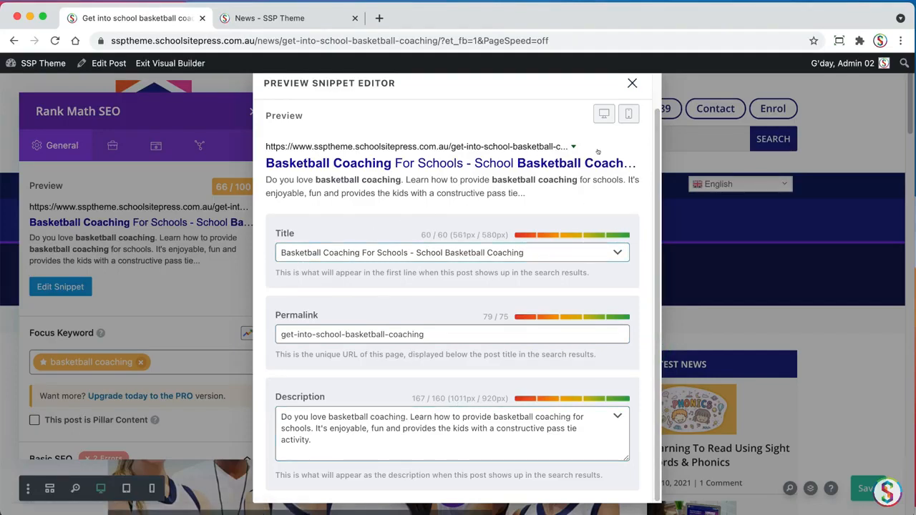
left_click_drag(656, 149, 655, 110)
left_click(629, 83)
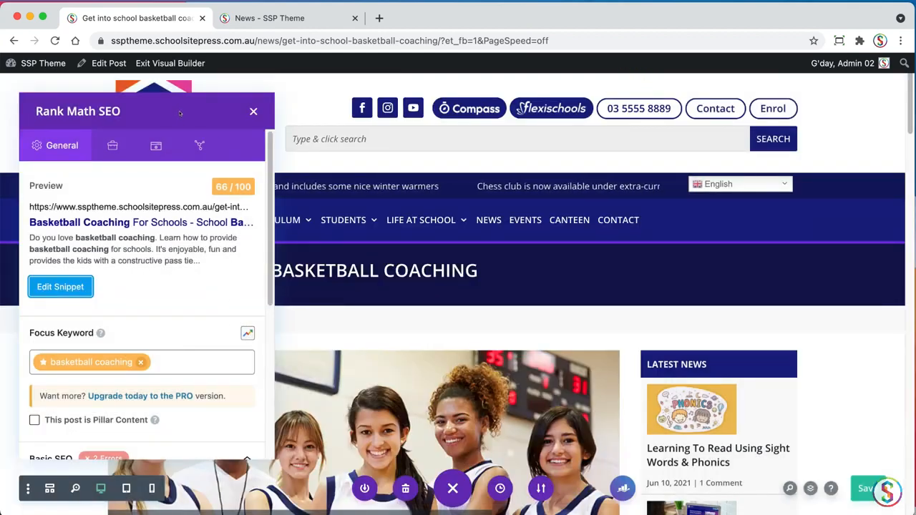
Add "school basketball" as a second focus keyword in the post's Rank Math SEO settings
left_click(253, 112)
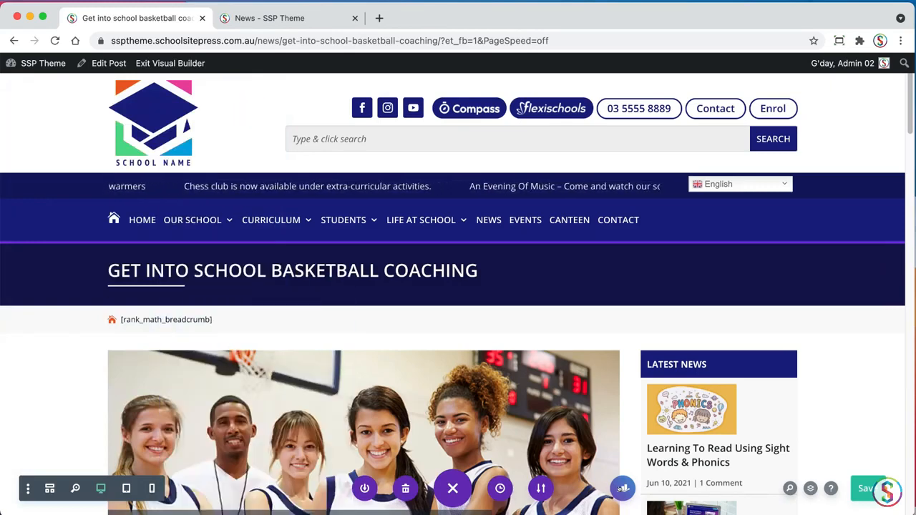
left_click(622, 488)
left_click(199, 361)
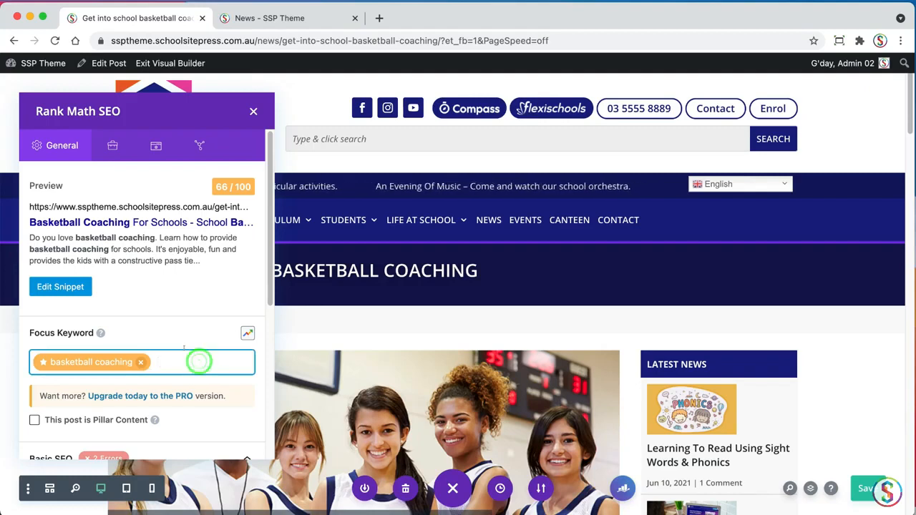
type("schoo")
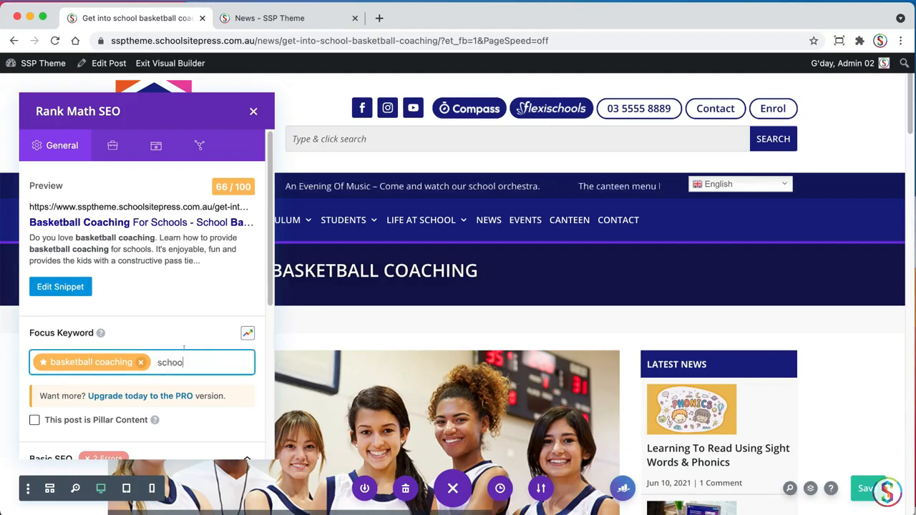
type("l basketba")
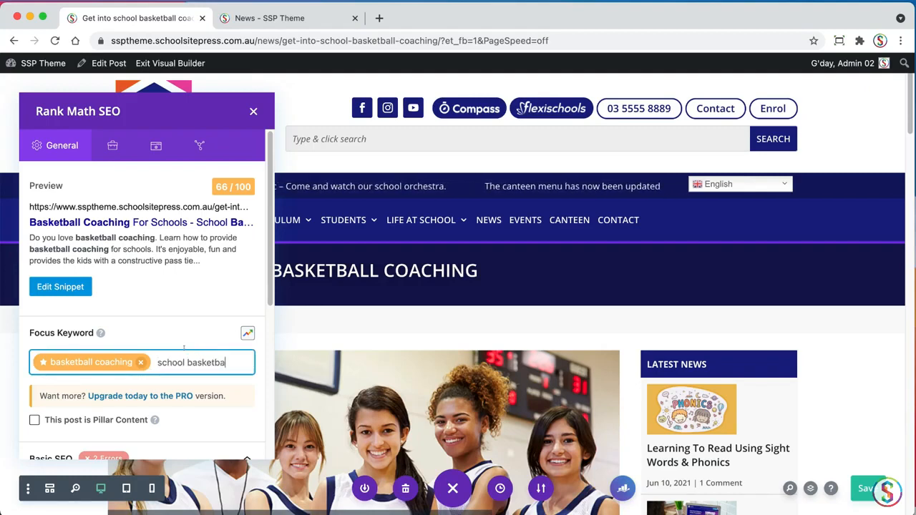
type("ll")
key("Return")
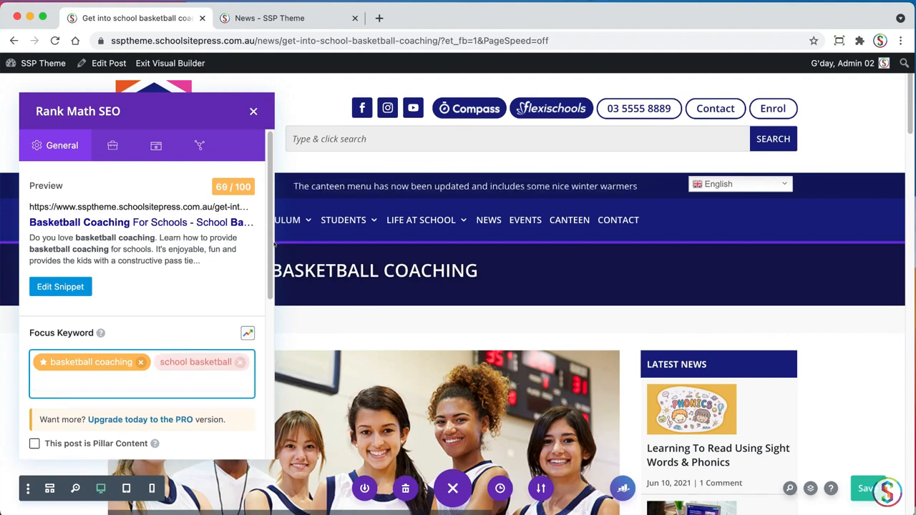
Check the Basic SEO results against the focus keywords and close the Rank Math settings
scroll(271, 244, "down", 5)
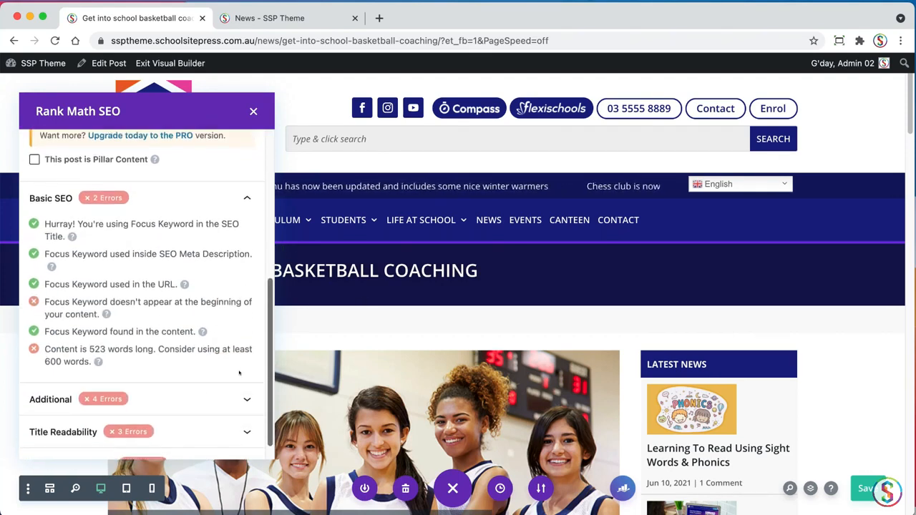
scroll(239, 372, "up", 5)
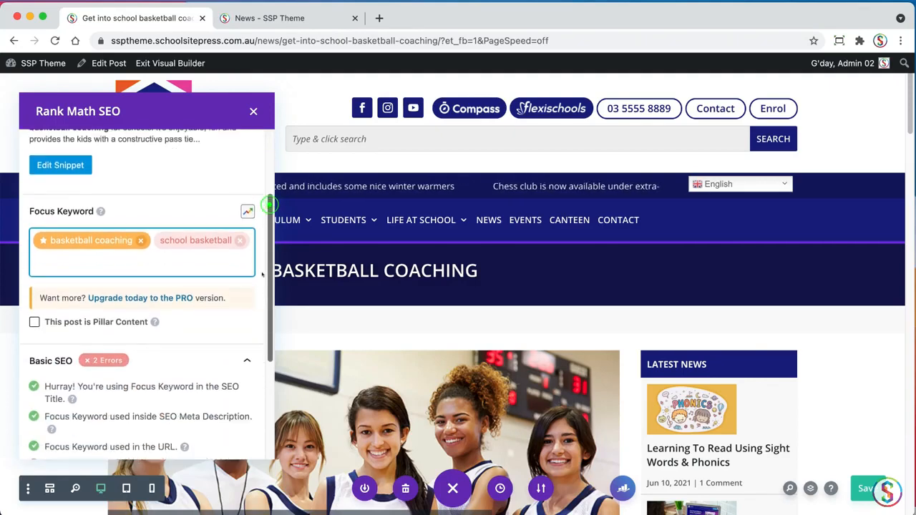
scroll(263, 279, "down", 5)
scroll(259, 214, "up", 1)
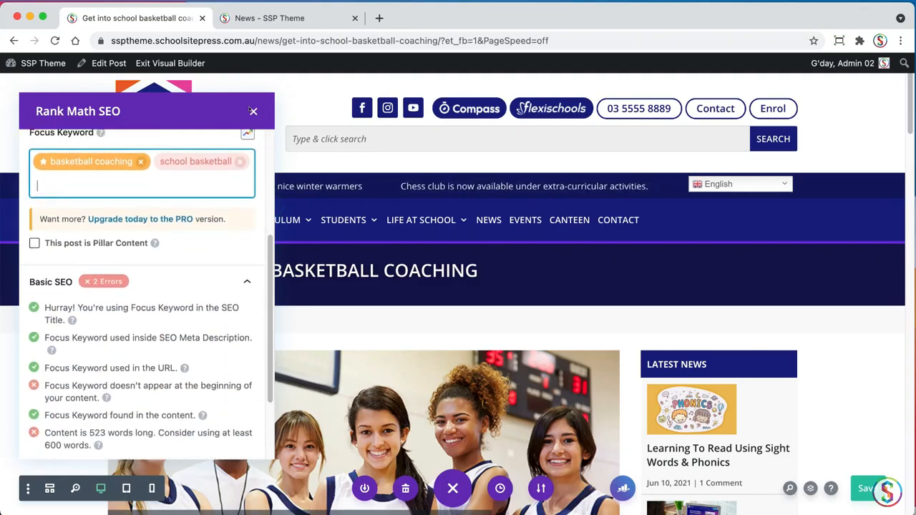
left_click(253, 112)
Insert a new Image module directly below the gallery, above the "Working as a basketball coach" section
scroll(903, 120, "down", 10)
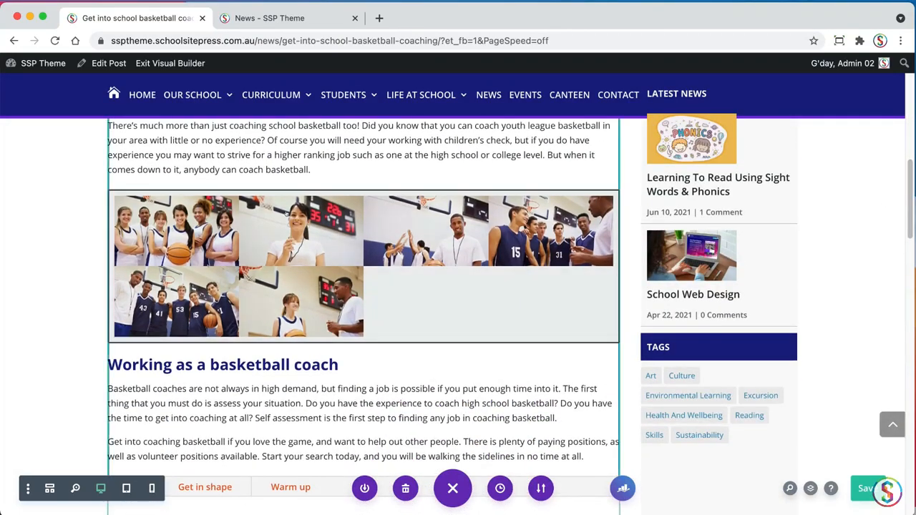
scroll(906, 227, "down", 1)
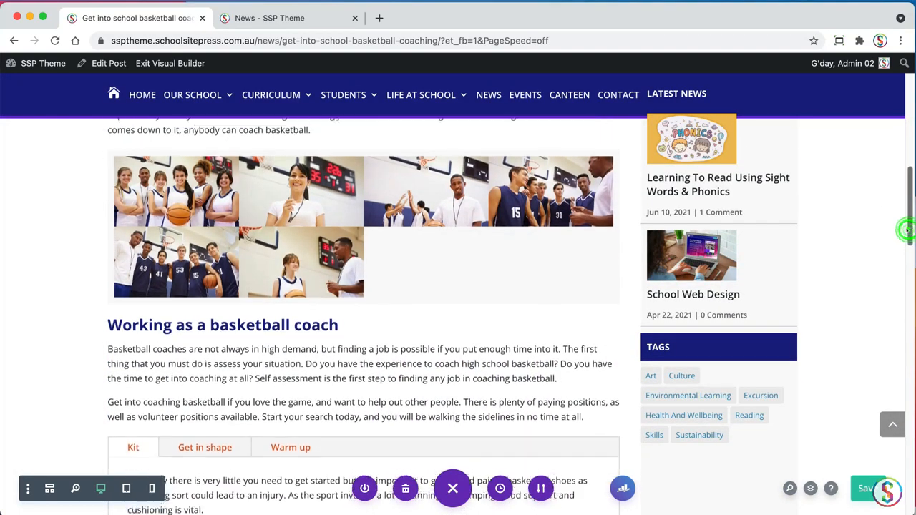
scroll(905, 230, "up", 3)
scroll(897, 237, "down", 3)
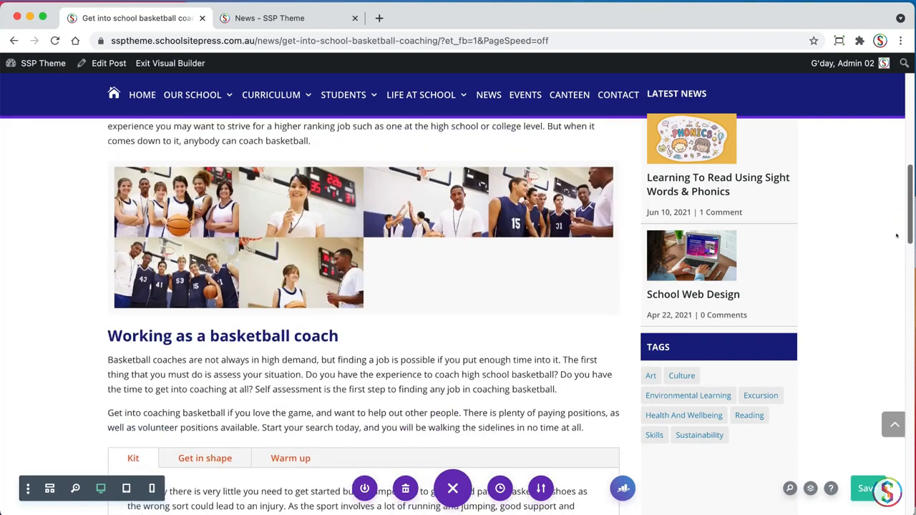
scroll(896, 236, "up", 1)
scroll(893, 227, "down", 2)
scroll(893, 226, "up", 2)
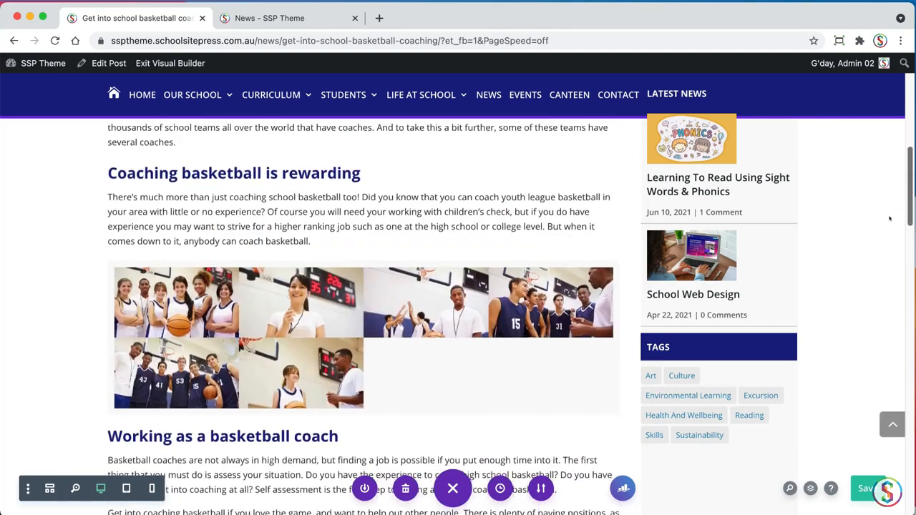
scroll(893, 229, "down", 3)
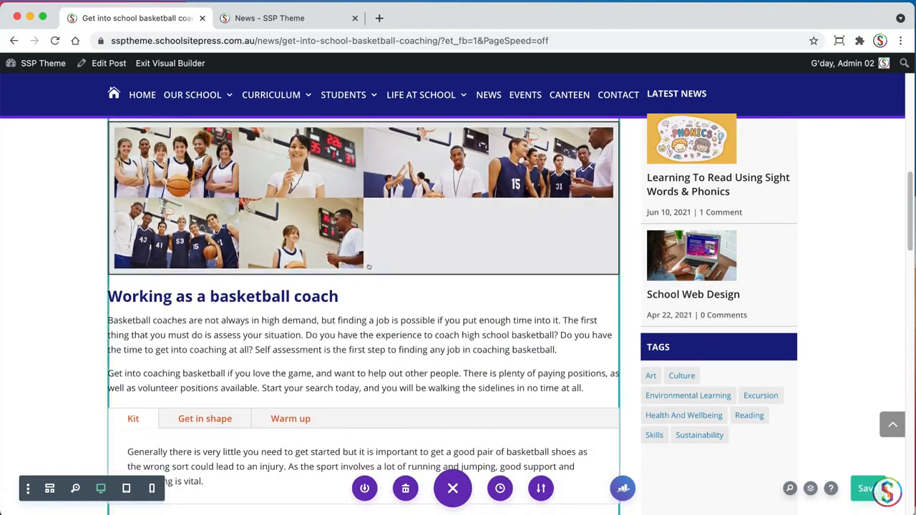
left_click(363, 253)
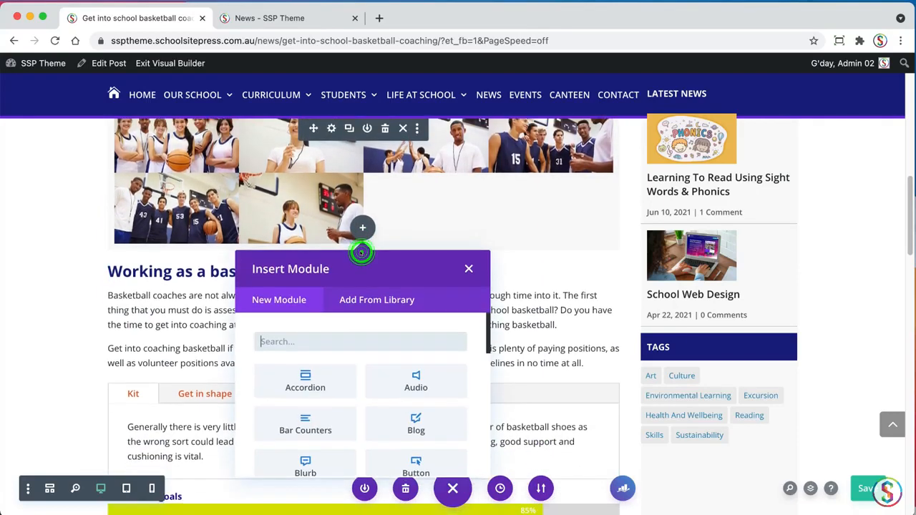
type("imge")
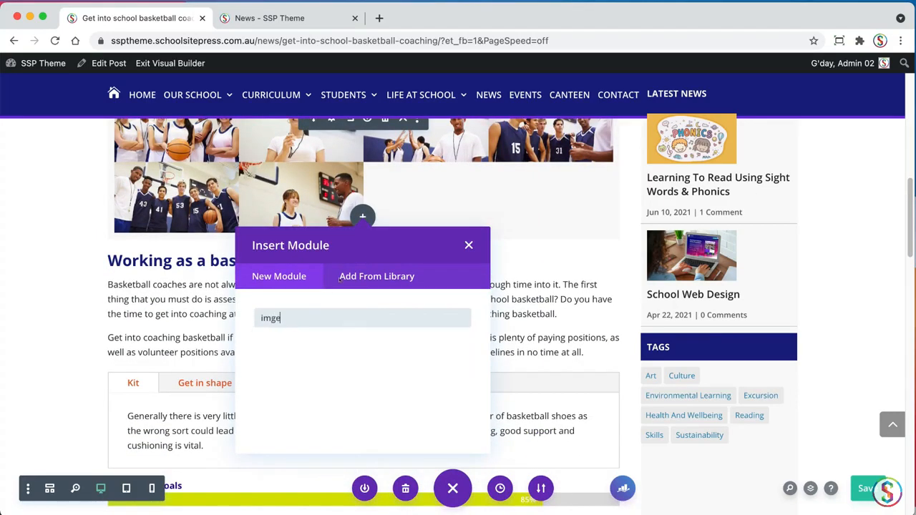
key("BackSpace")
key("BackSpace")
type("age")
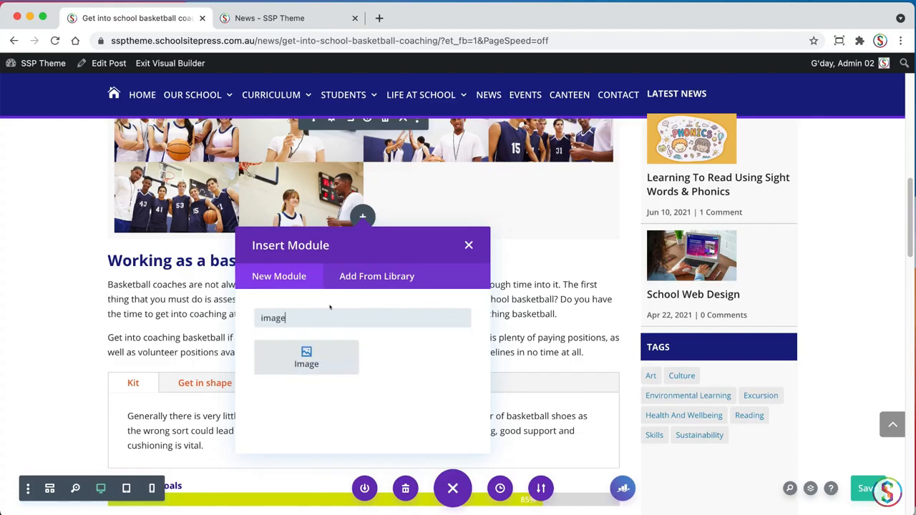
left_click(294, 354)
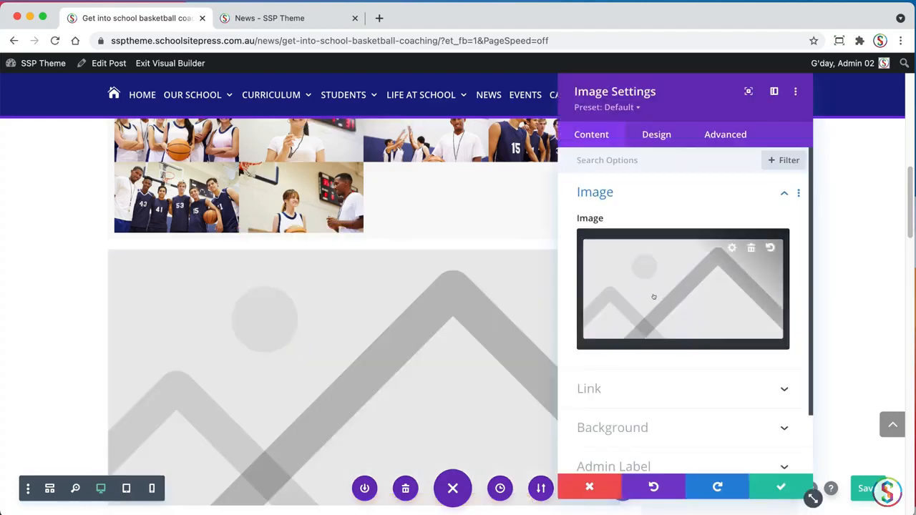
Set the module's image to basketball-01.jpg, the girl player with her coach, from the News Images folder
left_click(654, 296)
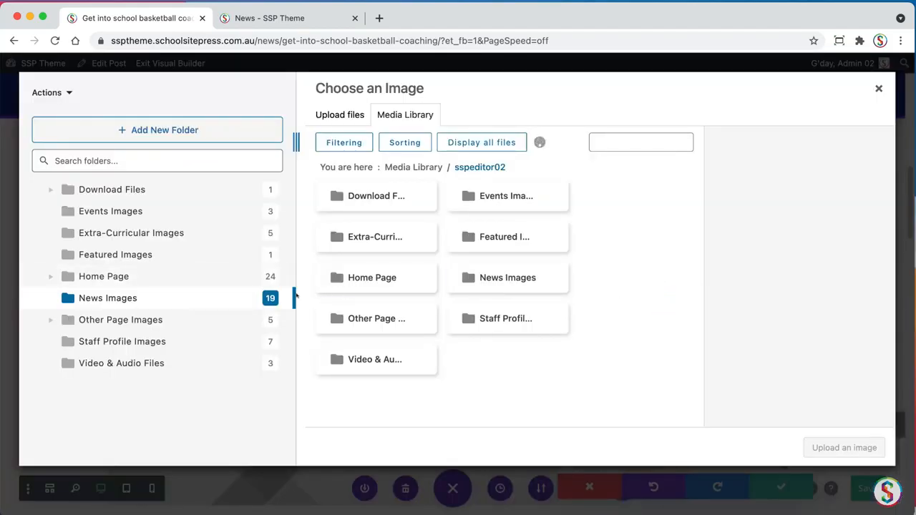
left_click(123, 299)
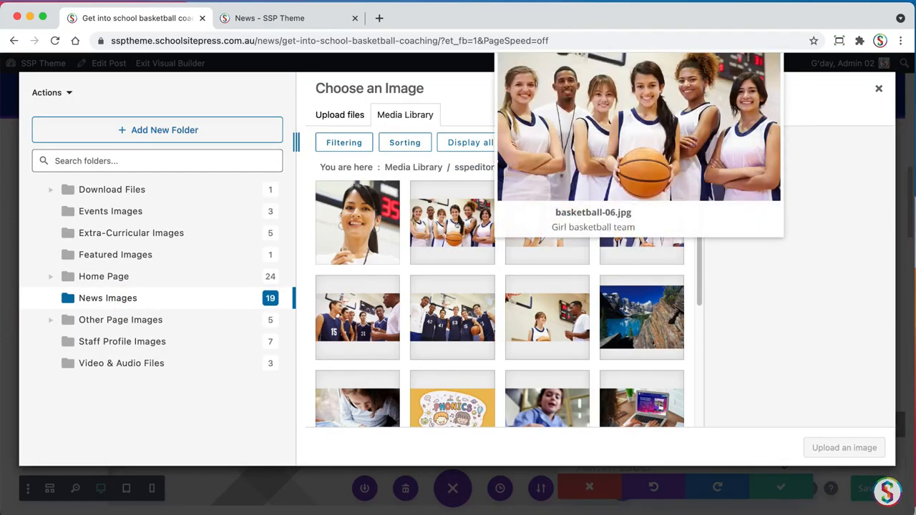
left_click(458, 226)
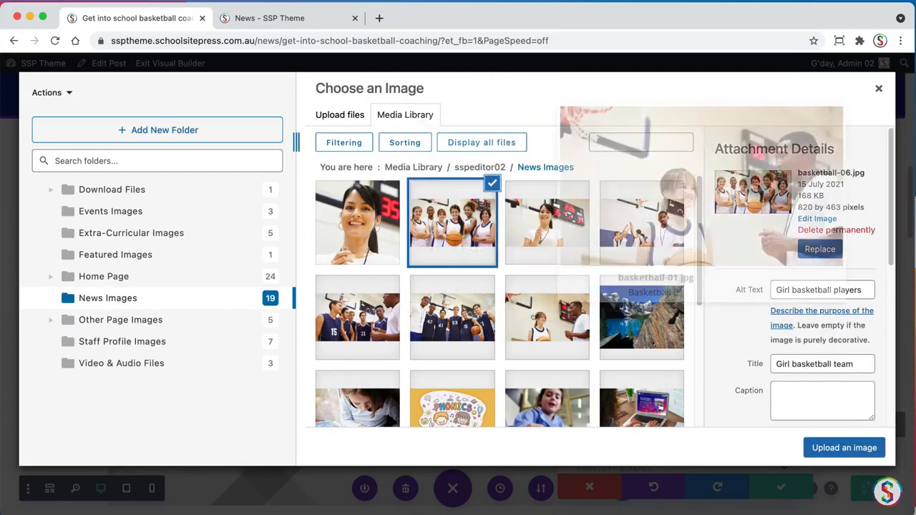
left_click(530, 315)
left_click(851, 448)
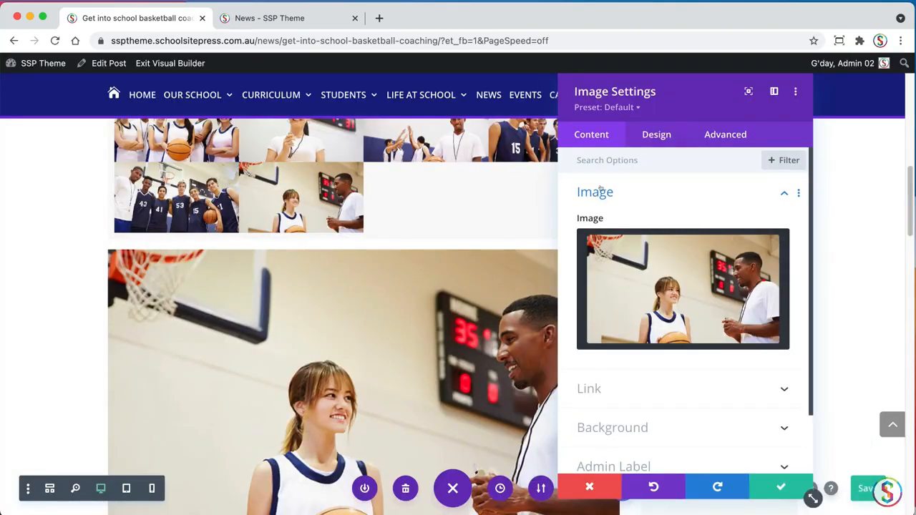
Set the image's alternative text to "Basketball coaching at high school" and save the module's settings
left_click(727, 138)
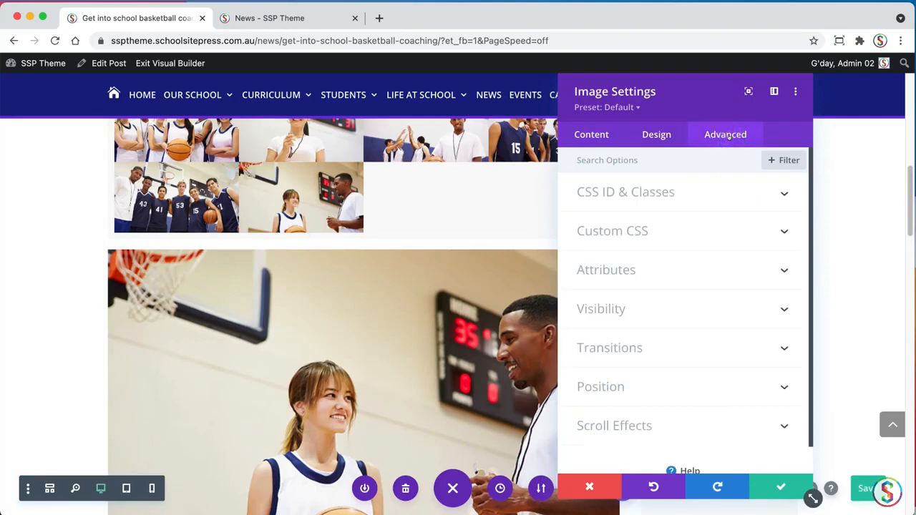
left_click(610, 271)
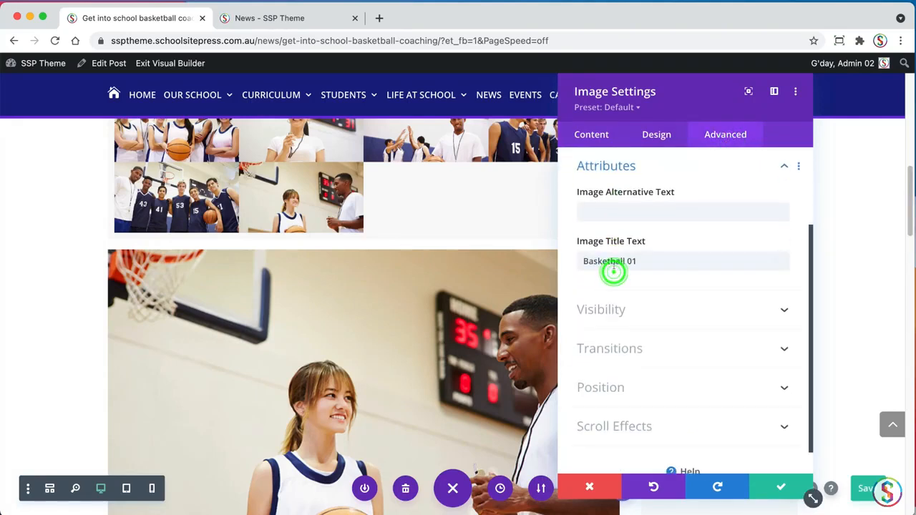
left_click(603, 211)
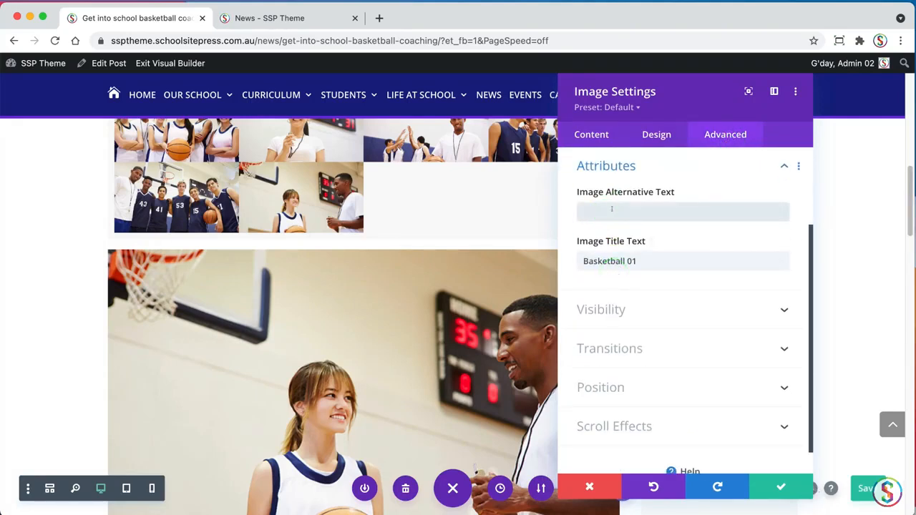
type("Basketball")
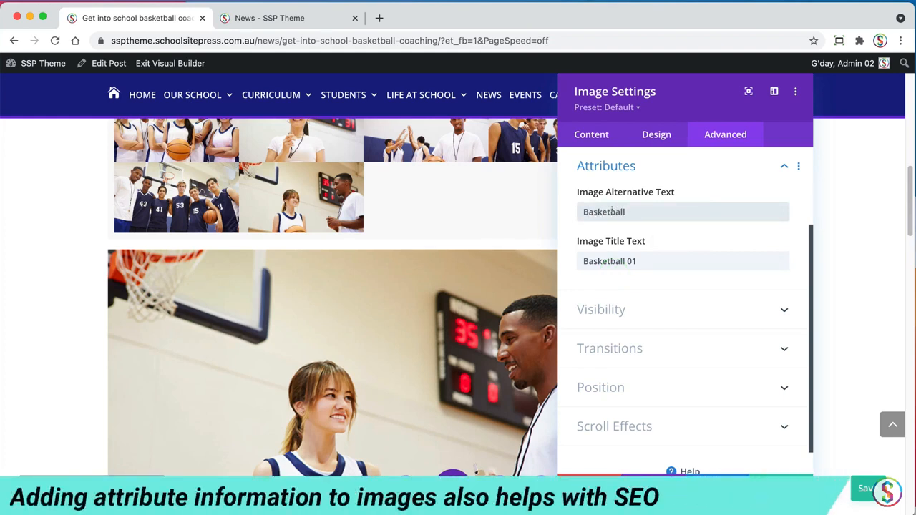
type(" coaching ")
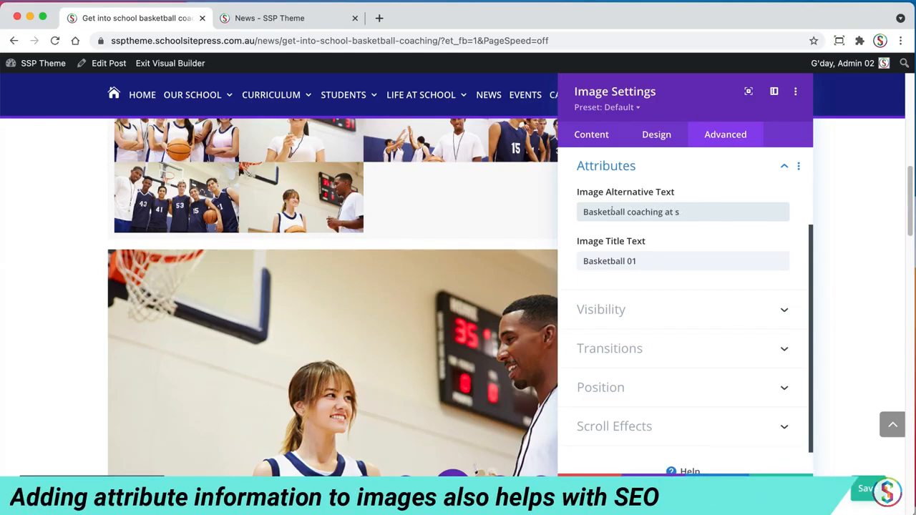
type("at high school")
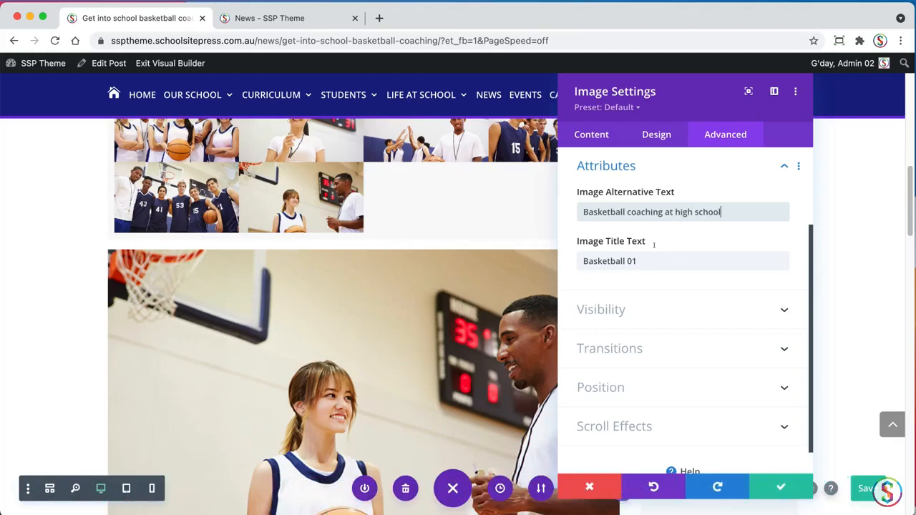
left_click(781, 487)
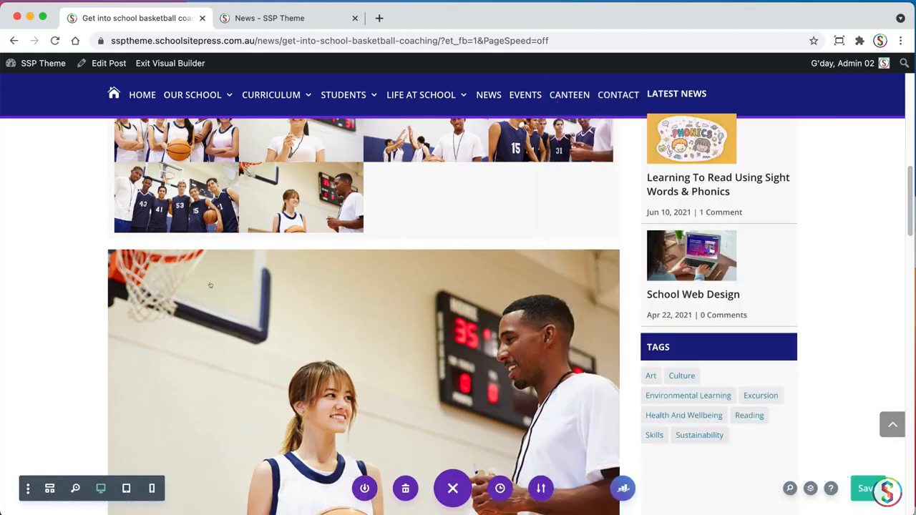
Apply the Image SSP preset to the large image module and save the page
left_click(237, 277)
left_click(331, 281)
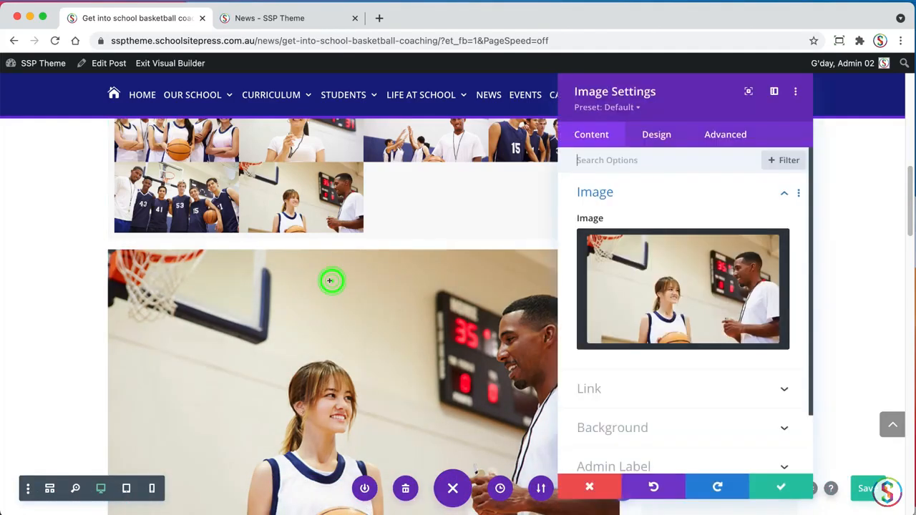
left_click(612, 107)
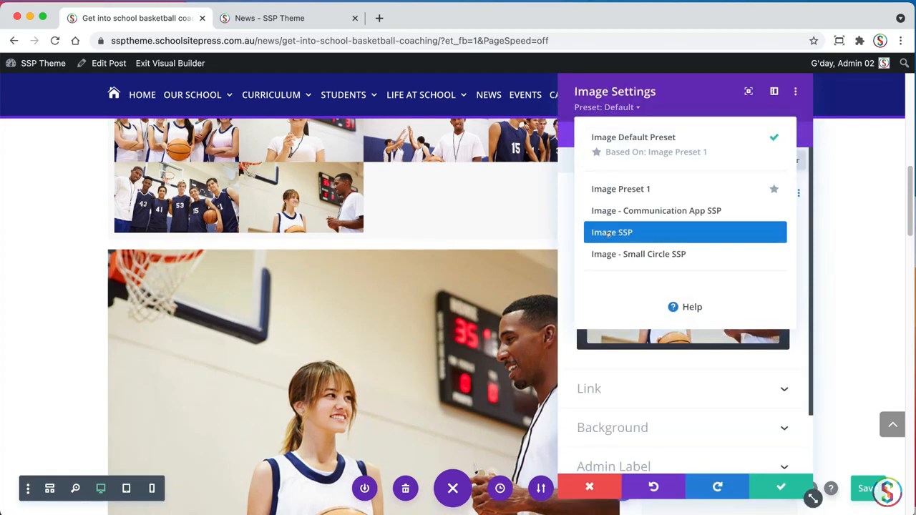
left_click(647, 232)
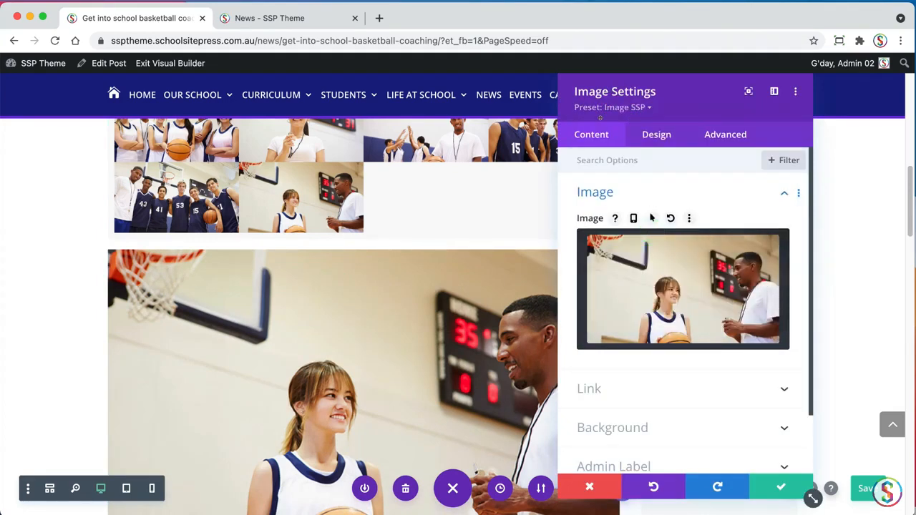
left_click(641, 107)
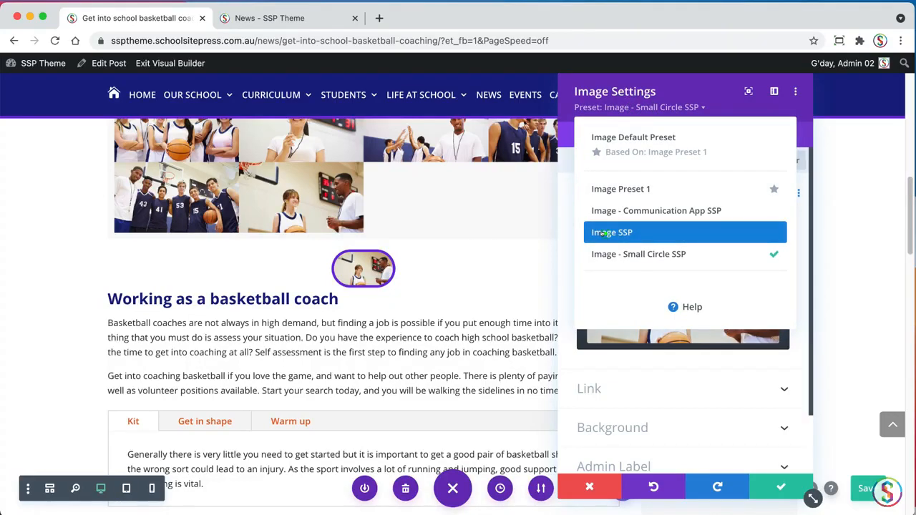
left_click(601, 234)
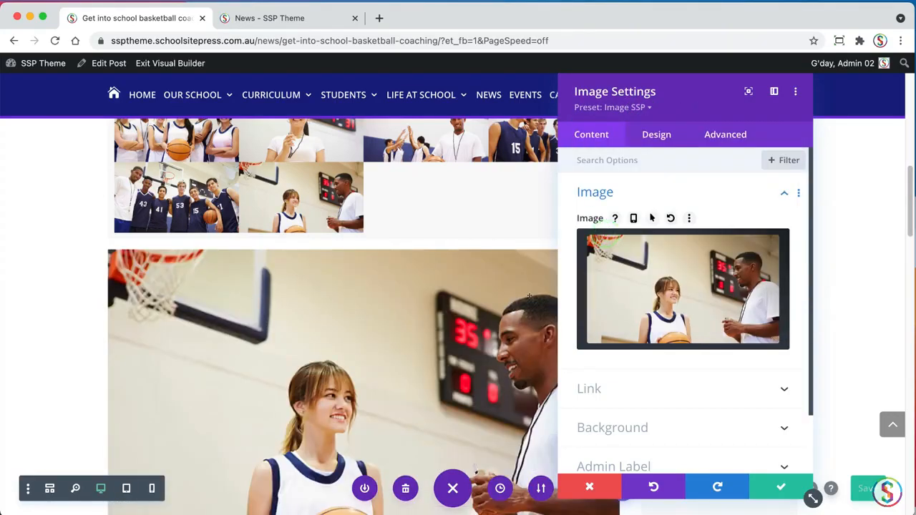
left_click(781, 485)
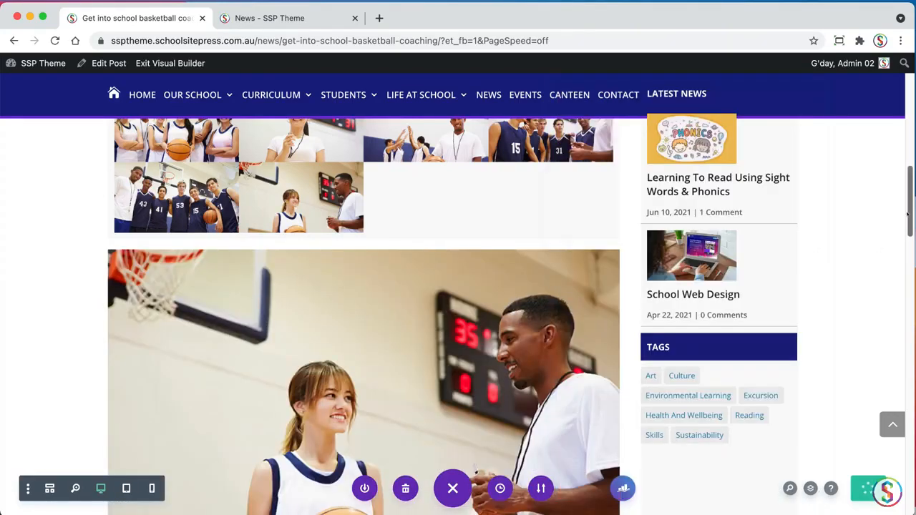
Insert a Text module directly below the large image and apply the Image - Video Caption SSP preset to it
scroll(887, 243, "down", 5)
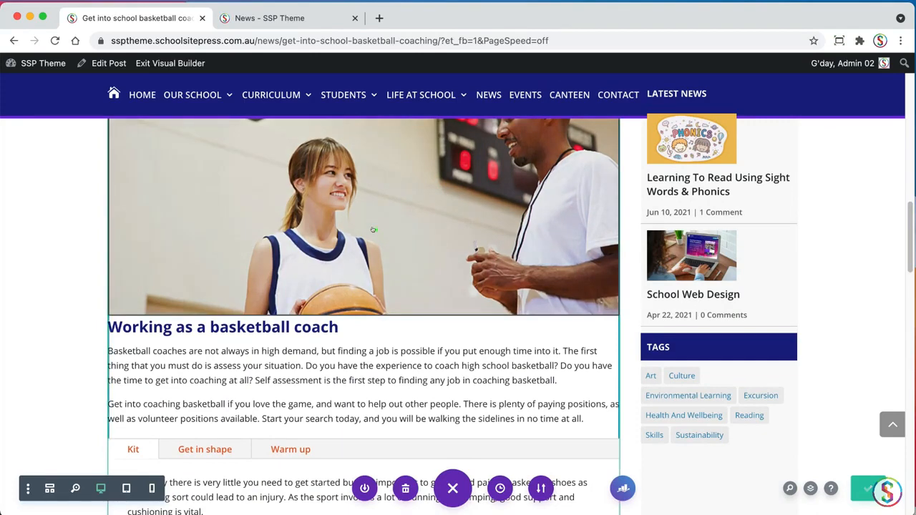
left_click(374, 229)
left_click(363, 292)
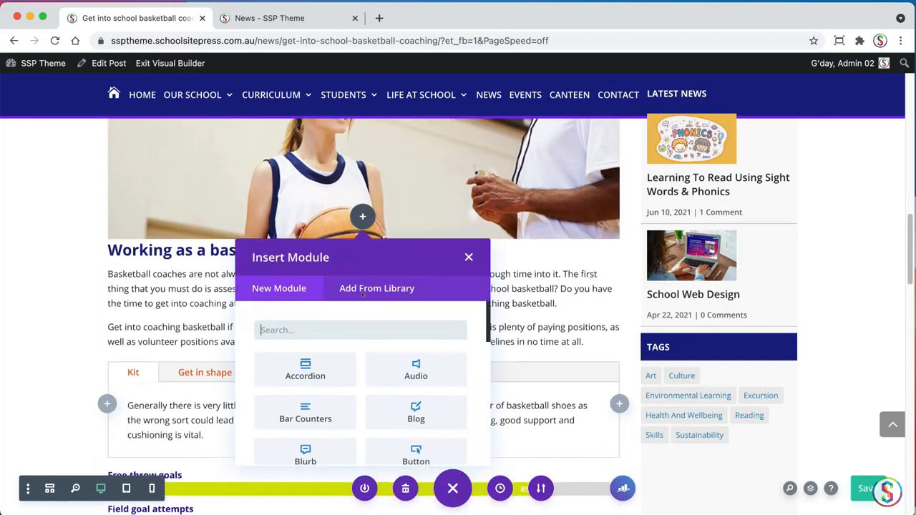
type("text")
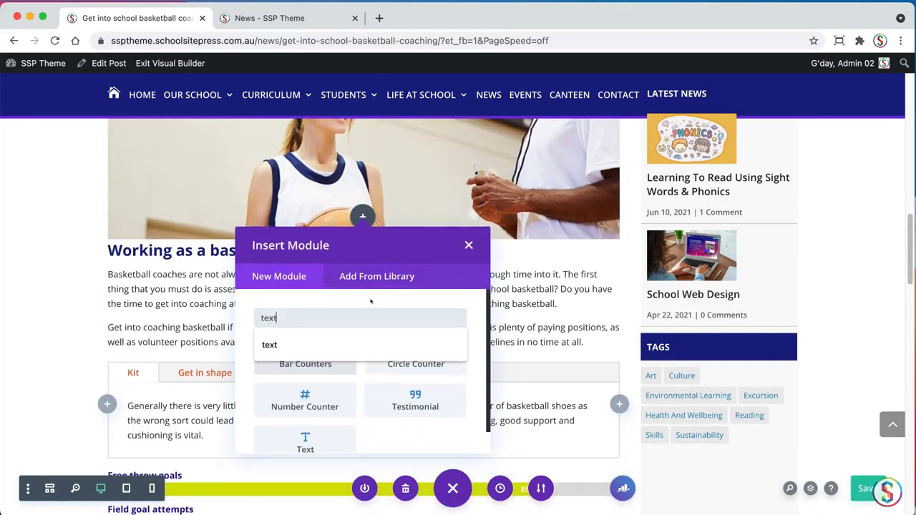
left_click(306, 355)
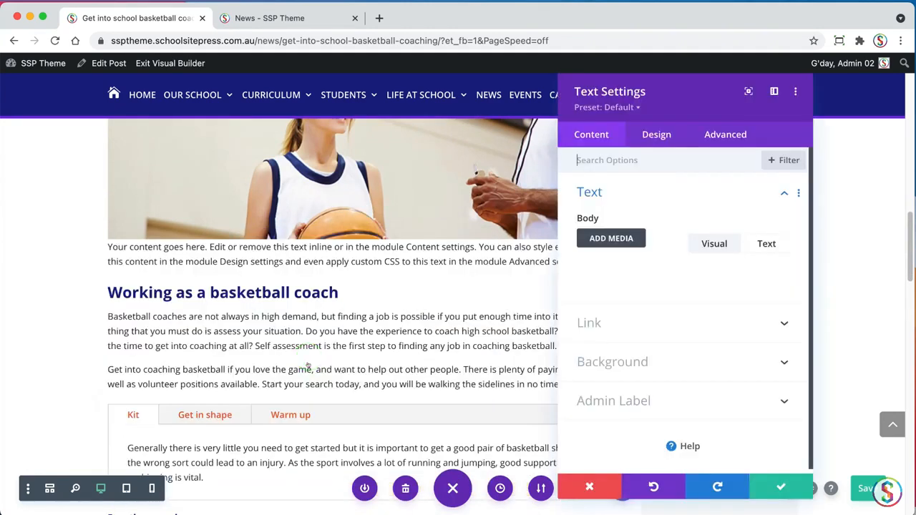
left_click(634, 107)
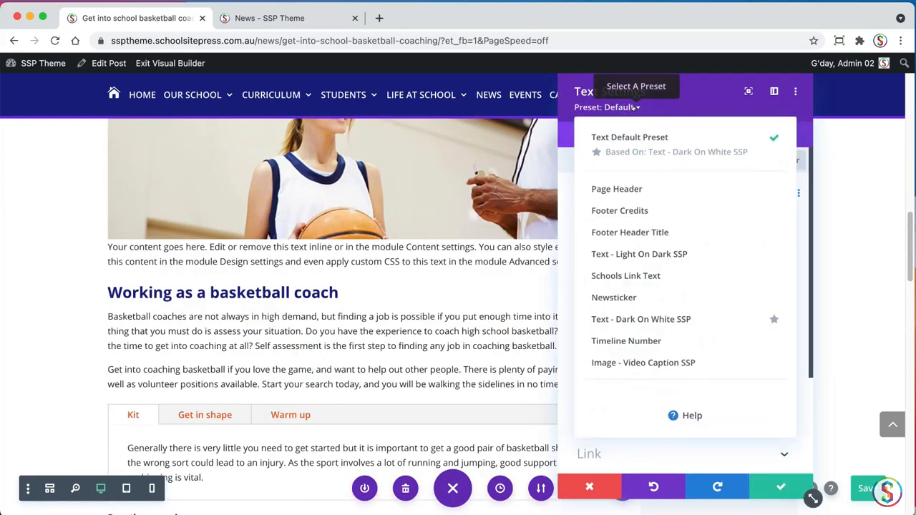
left_click(653, 363)
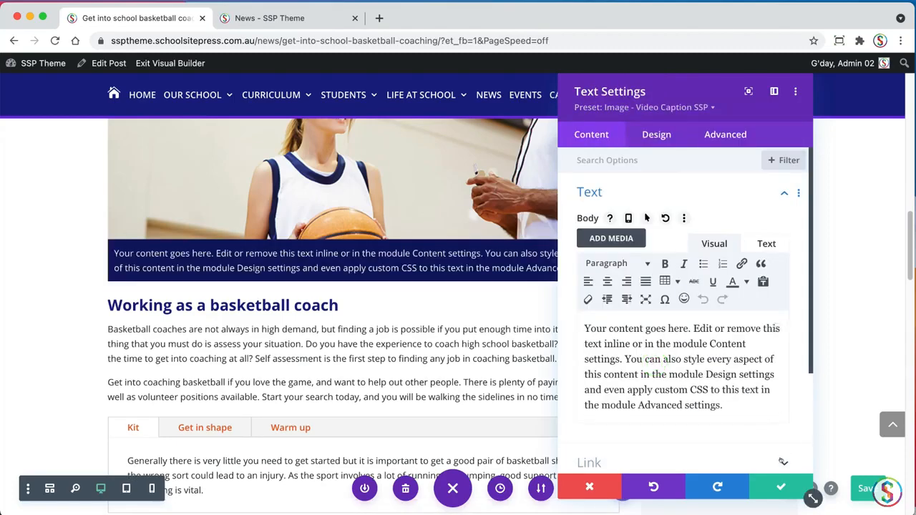
left_click(780, 486)
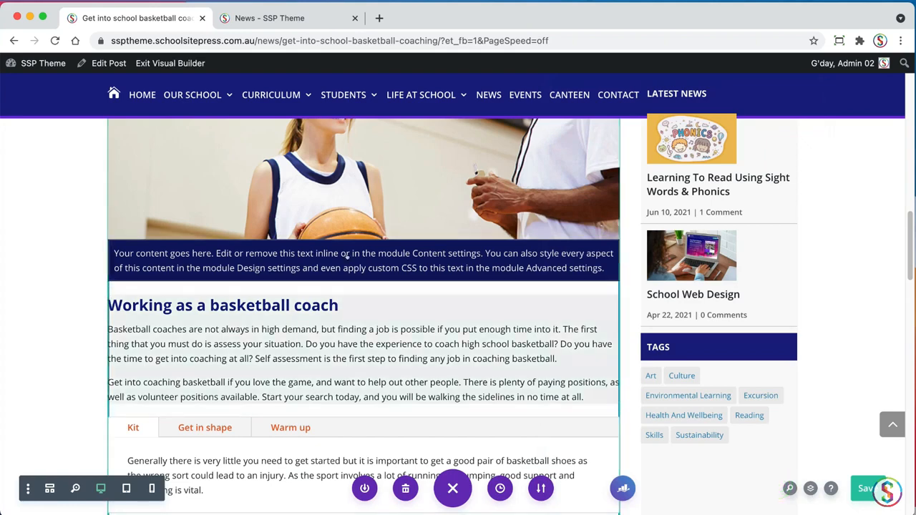
Replace the caption module's placeholder text with "Basketball coaching talking to student." and save its settings
left_click(350, 261)
left_click(330, 246)
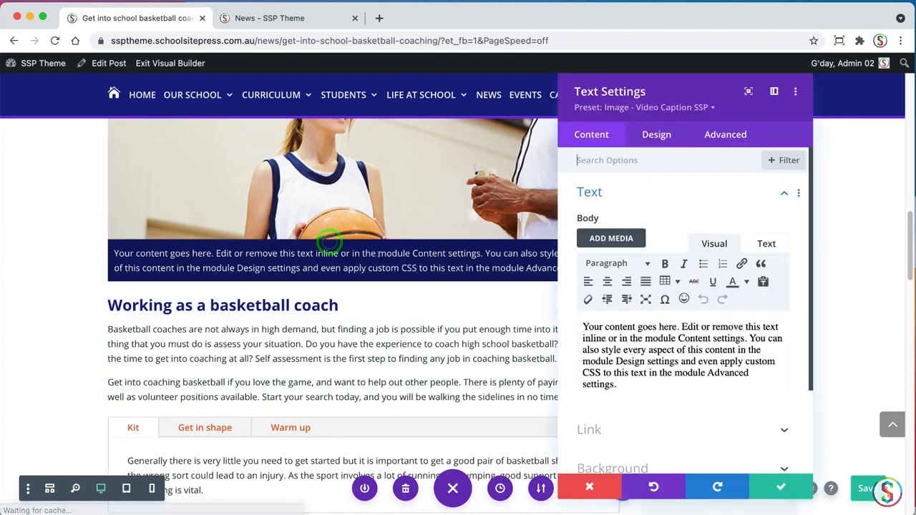
triple_click(731, 406)
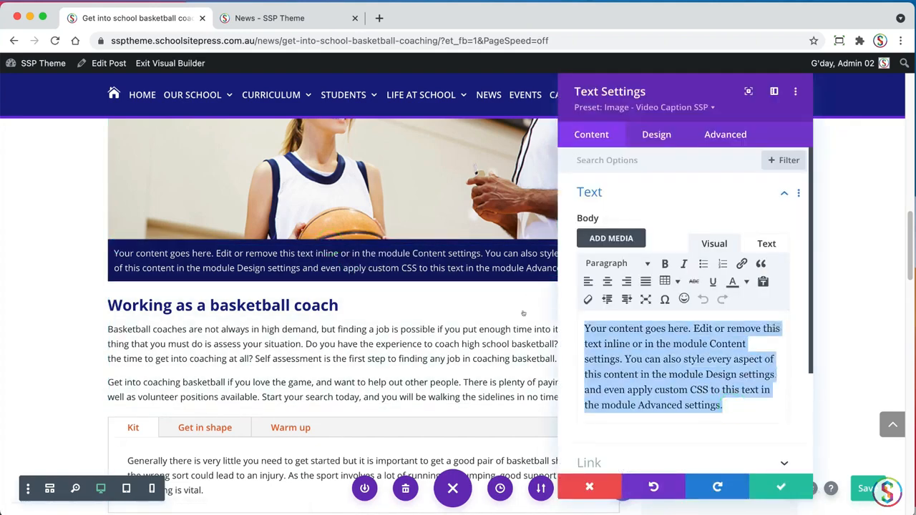
type("Basketball coaching talking to student.")
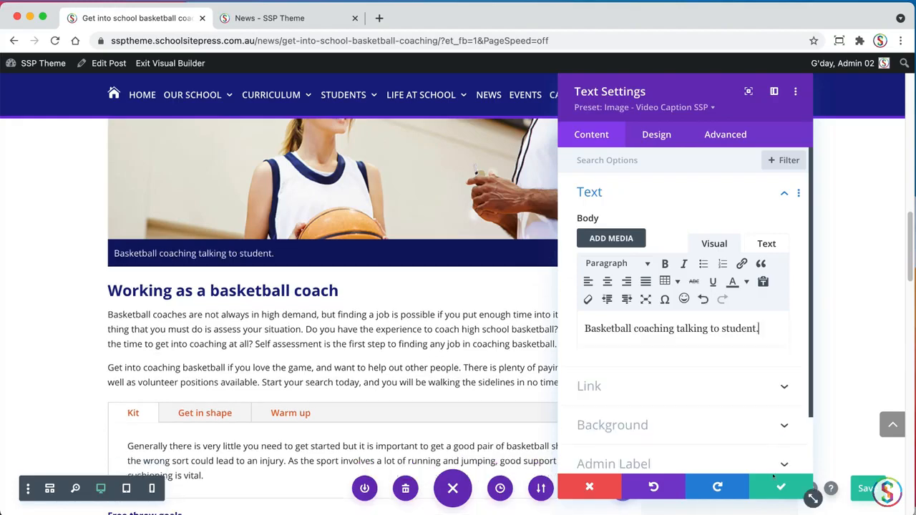
left_click(771, 487)
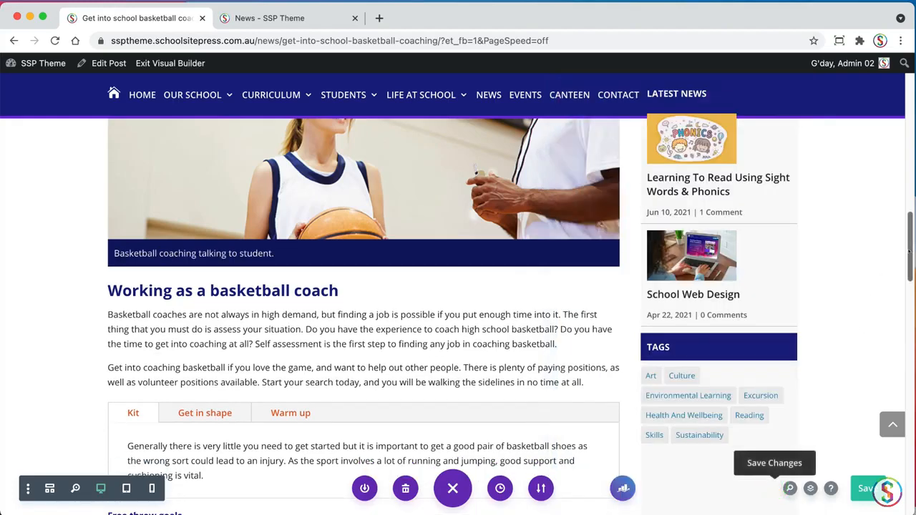
Check the post's Rank Math SEO score and Basic SEO results, and close the Rank Math settings
left_click_drag(907, 247, 893, 258)
left_click(623, 488)
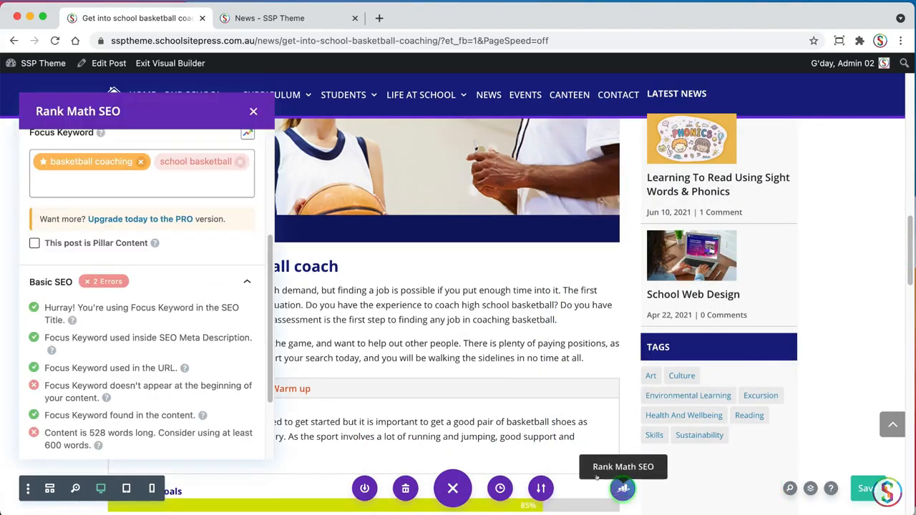
left_click_drag(270, 328, 251, 154)
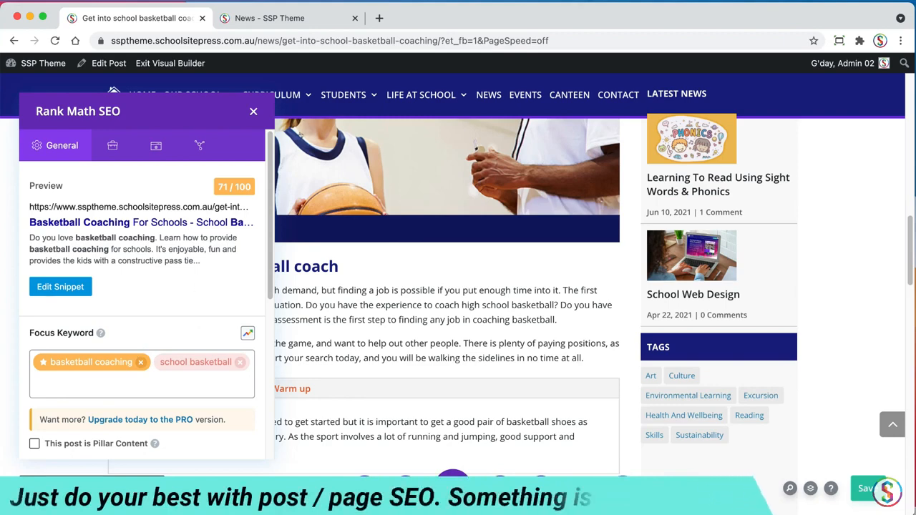
scroll(269, 205, "down", 5)
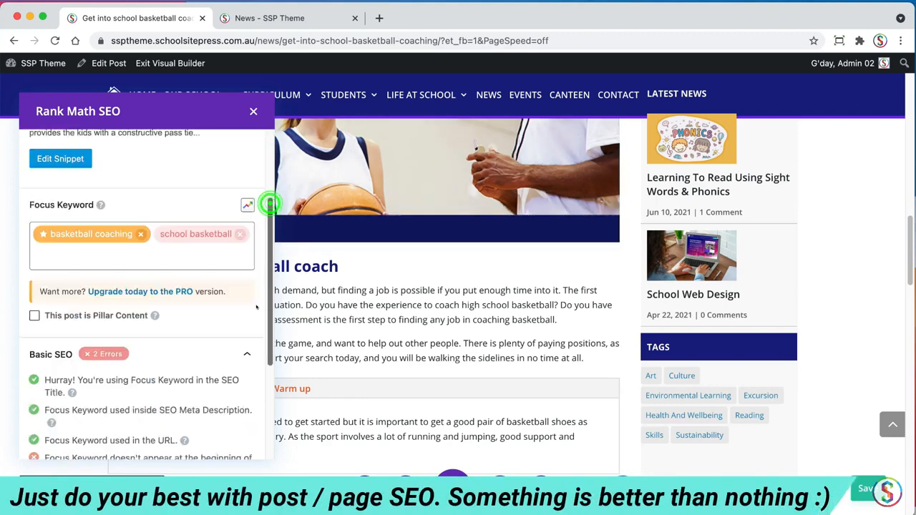
scroll(270, 206, "up", 5)
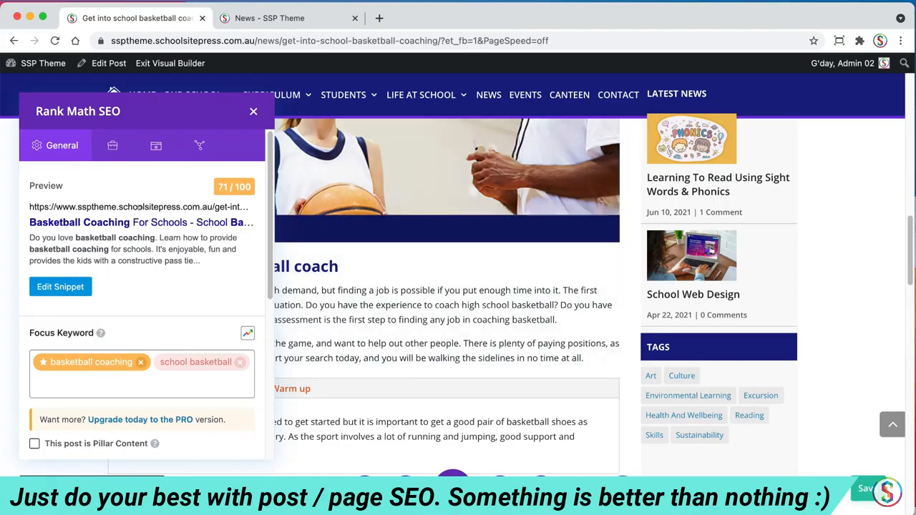
left_click(252, 111)
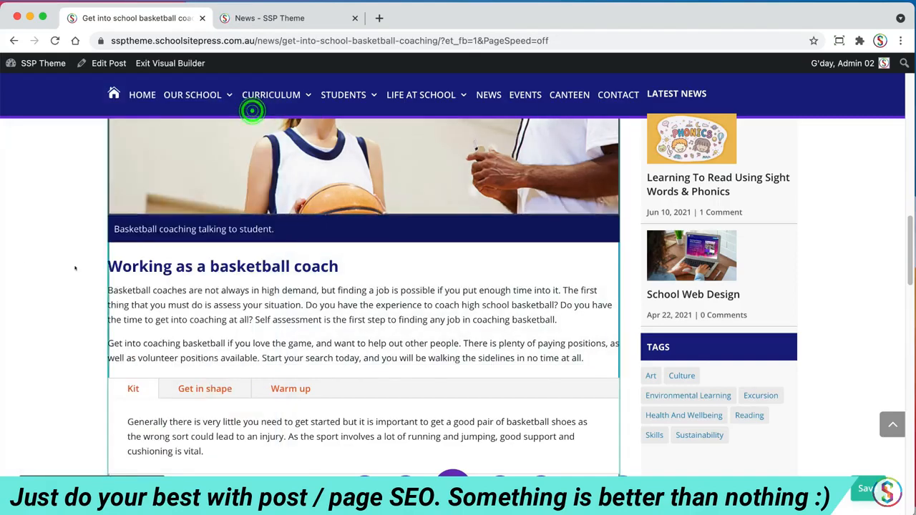
Save the page and review the post from its header image down to the captioned image
left_click_drag(907, 256, 886, 157)
scroll(886, 157, "up", 10)
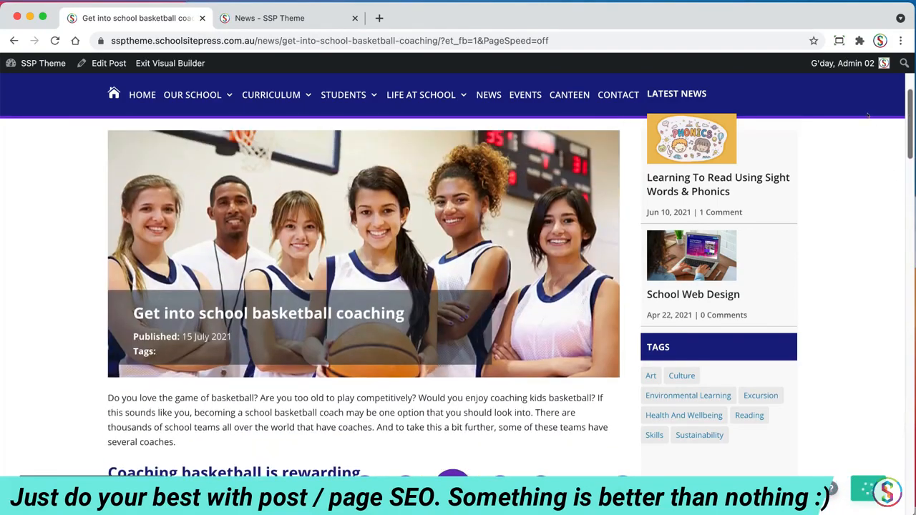
scroll(853, 136, "down", 4)
scroll(852, 136, "down", 3)
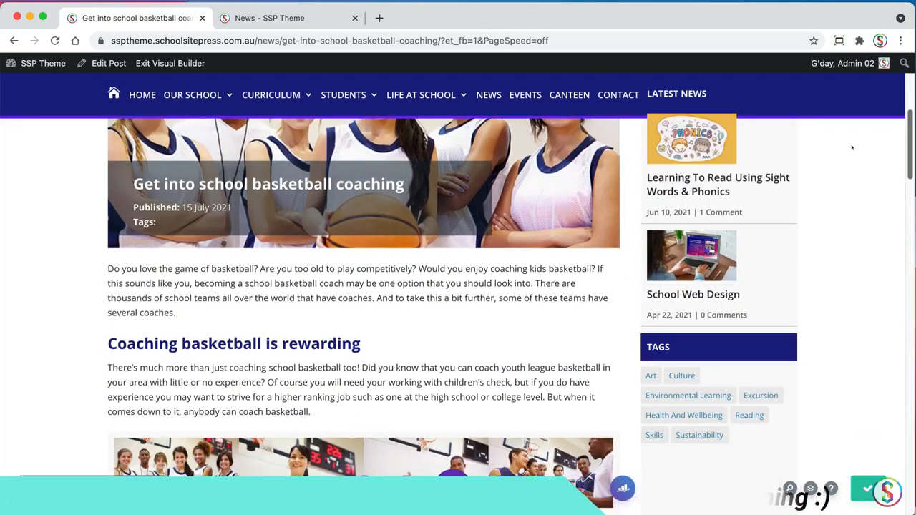
scroll(848, 164, "down", 6)
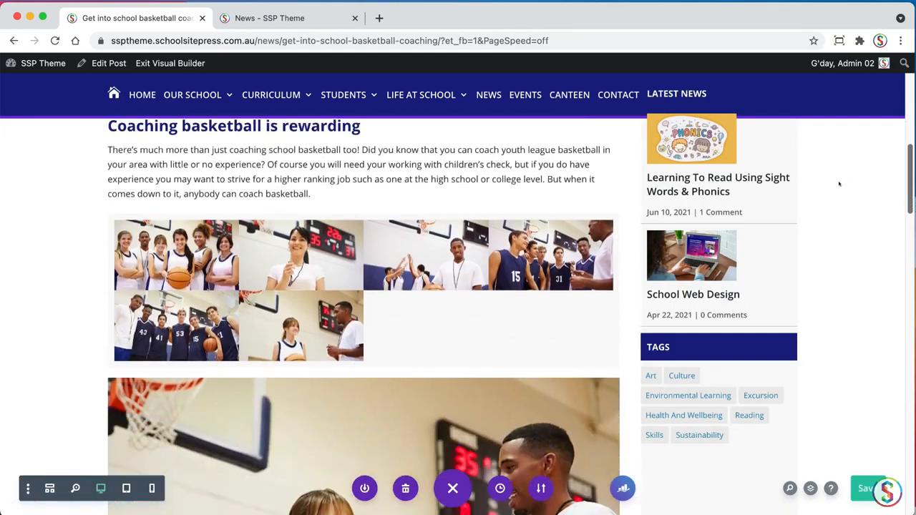
scroll(812, 233, "down", 6)
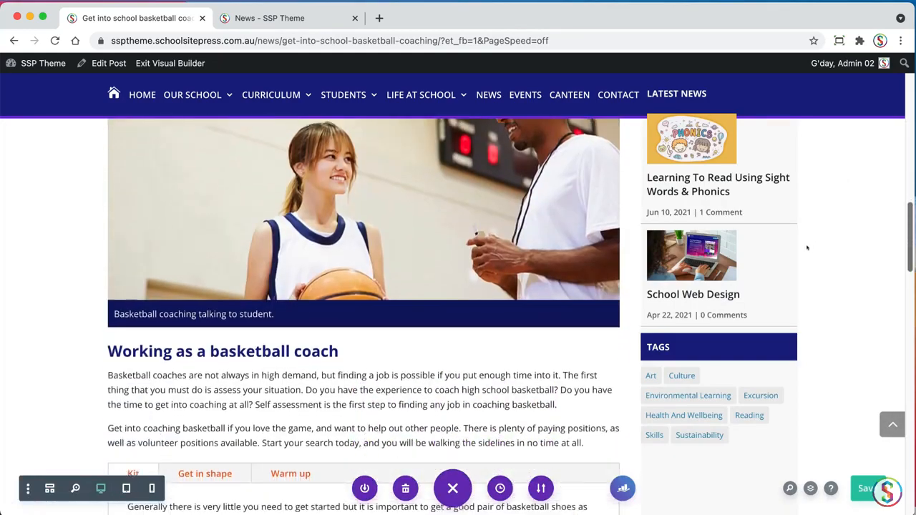
scroll(797, 294, "up", 12)
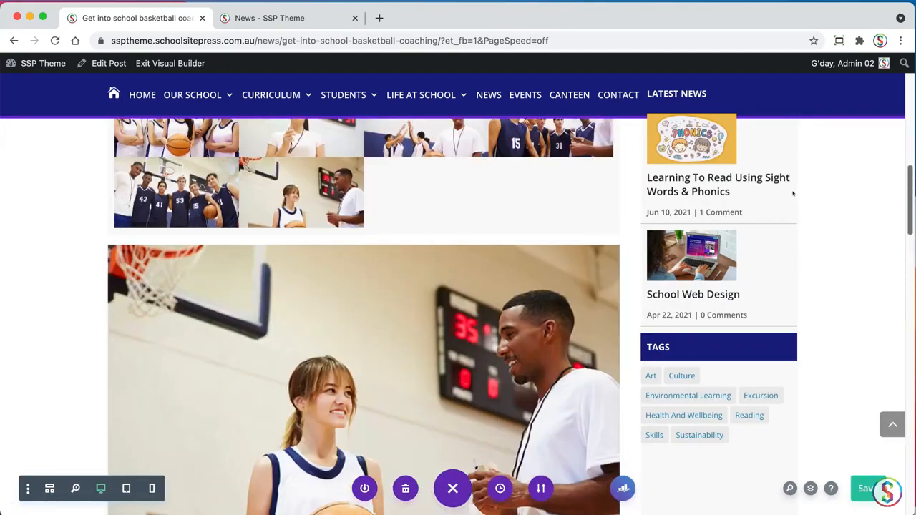
Set the gallery module's admin label to "Image Gallery" and save its settings
left_click(295, 343)
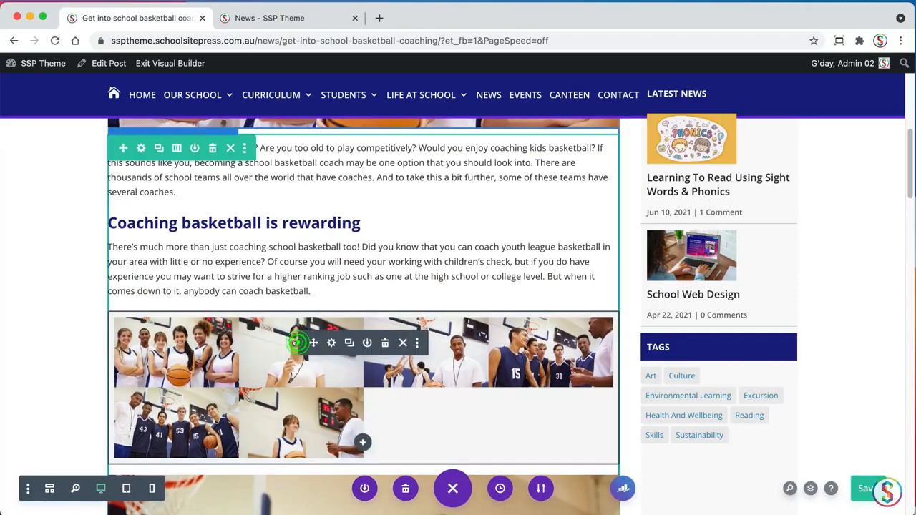
left_click(331, 342)
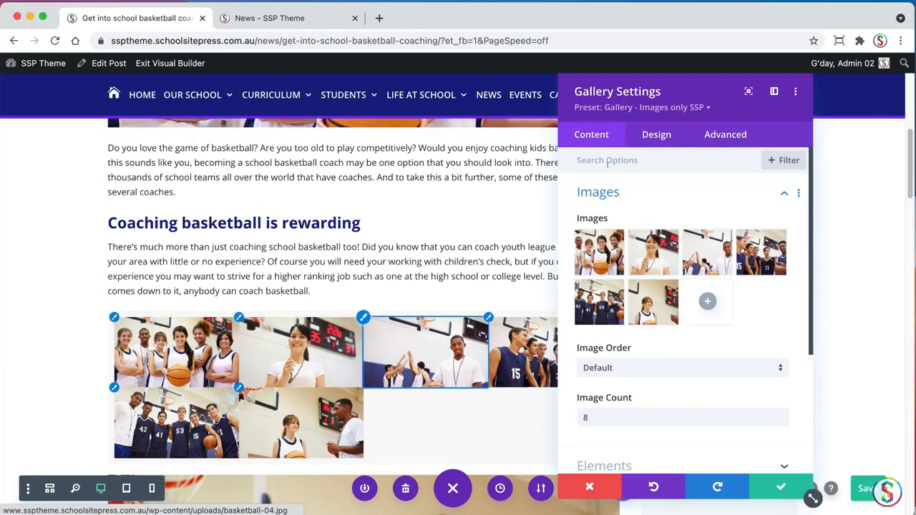
left_click(605, 191)
left_click(594, 351)
left_click(623, 386)
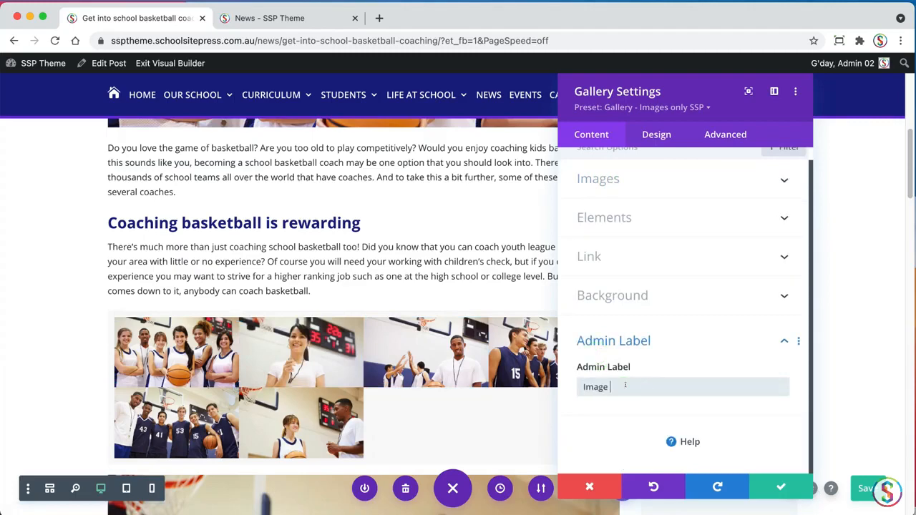
left_click(779, 486)
Set the admin label of the caption module below the large image to "Image Caption" and save its settings
scroll(672, 202, "down", 1)
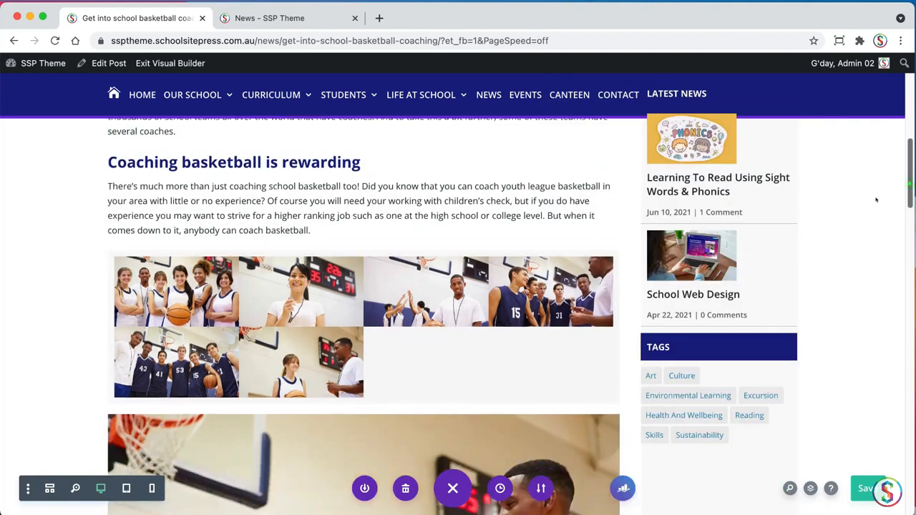
scroll(892, 224, "down", 5)
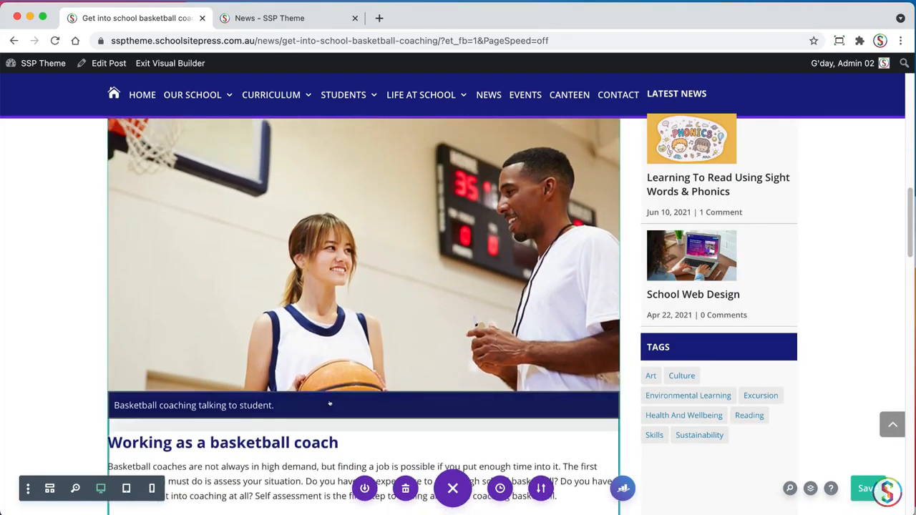
left_click(333, 399)
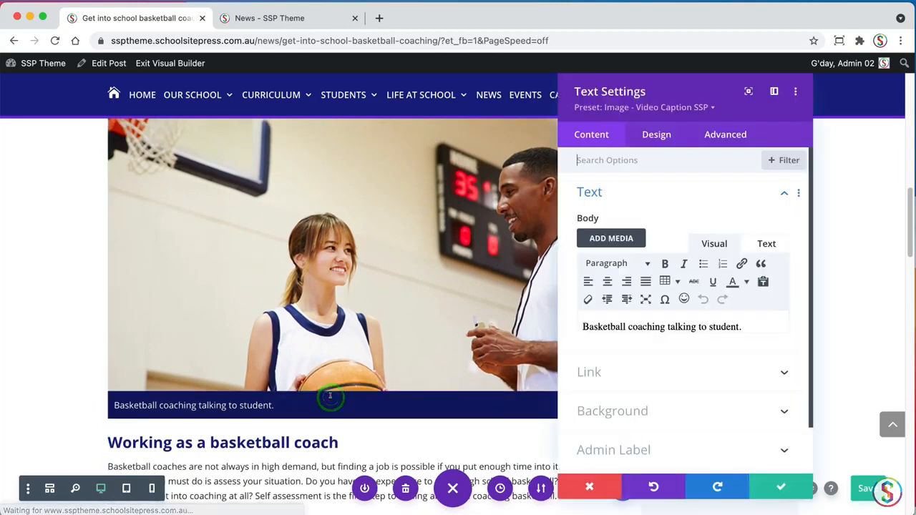
left_click(596, 190)
left_click(644, 314)
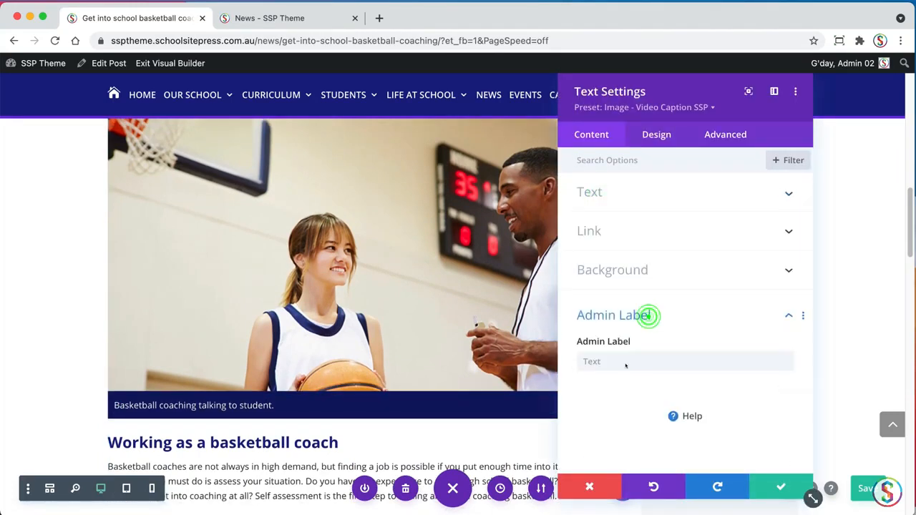
left_click(623, 362)
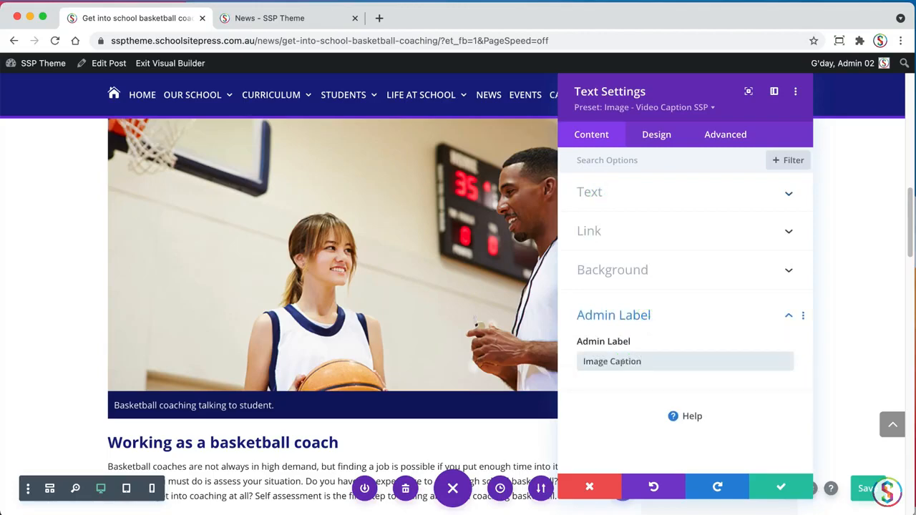
left_click(763, 485)
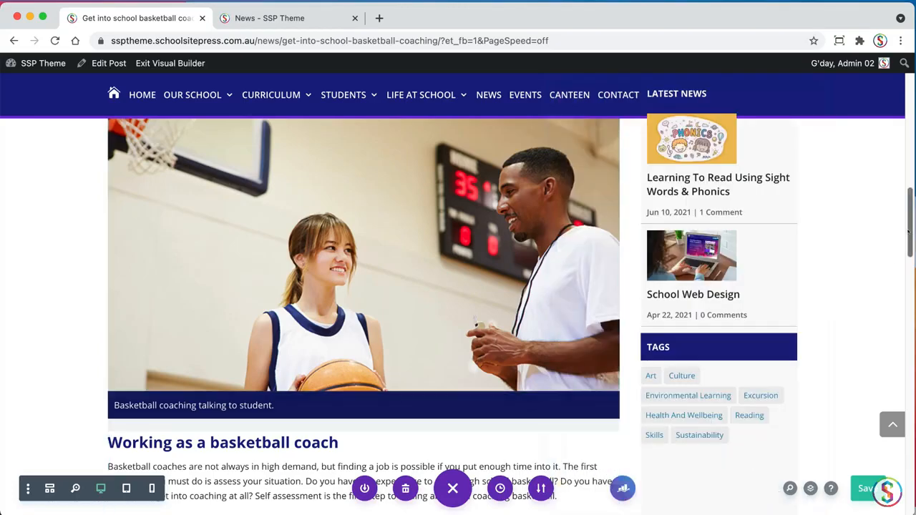
In wireframe view, move the Image module and then the Image Caption module between the Tabs and Bar Counters modules
scroll(891, 169, "up", 5)
scroll(890, 169, "up", 8)
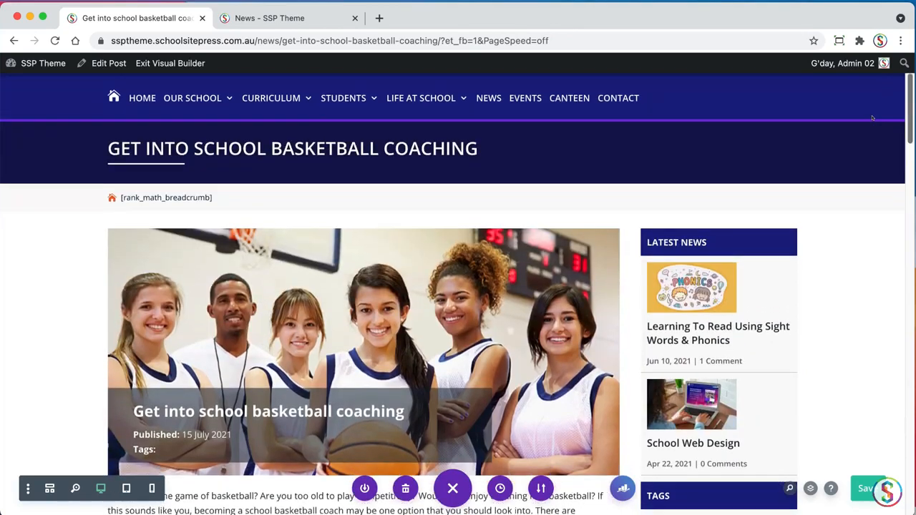
scroll(863, 186, "down", 7)
scroll(844, 239, "down", 15)
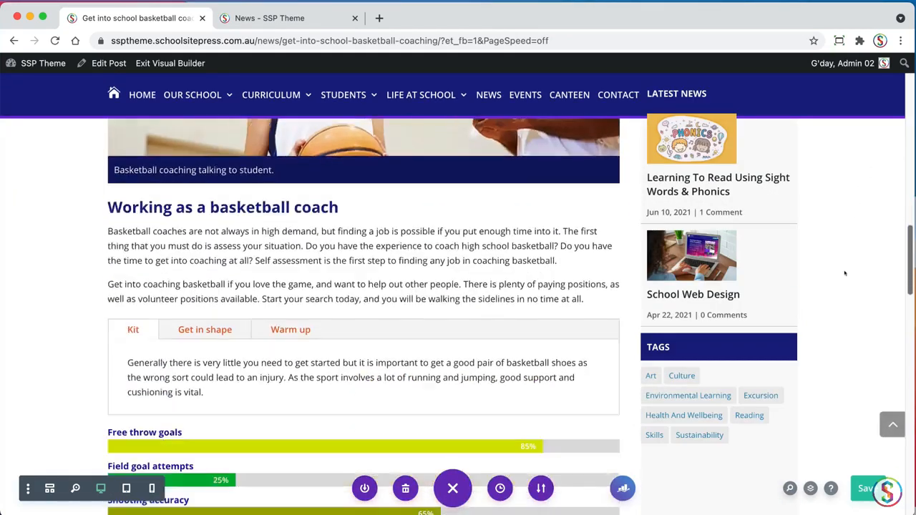
scroll(835, 319, "up", 4)
scroll(830, 265, "up", 3)
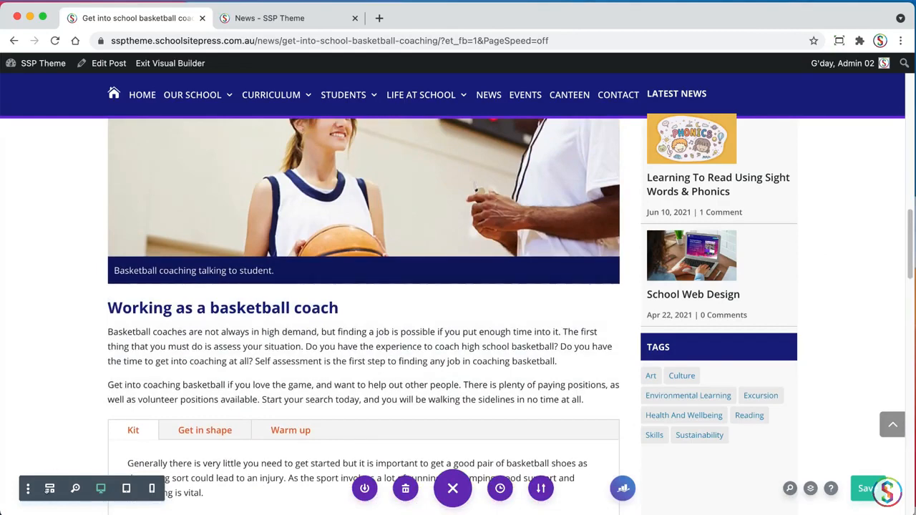
left_click(49, 488)
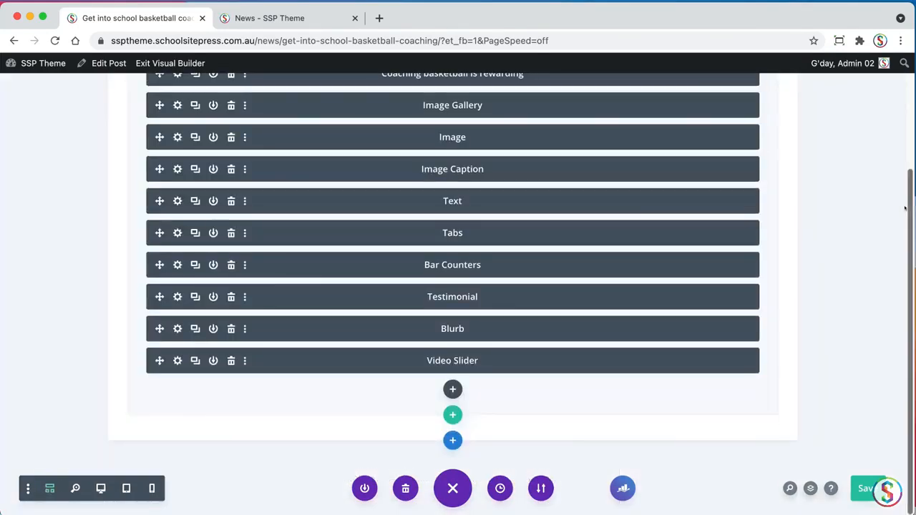
scroll(409, 219, "up", 2)
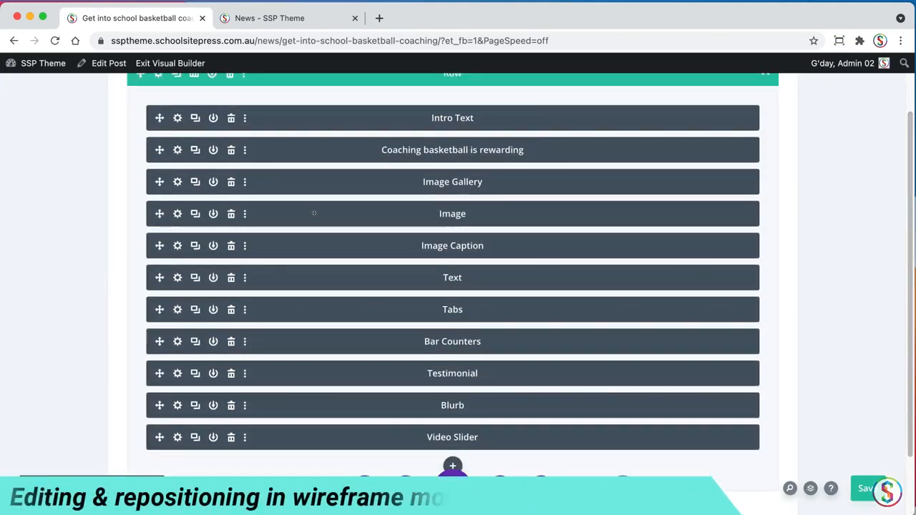
left_click_drag(269, 213, 285, 311)
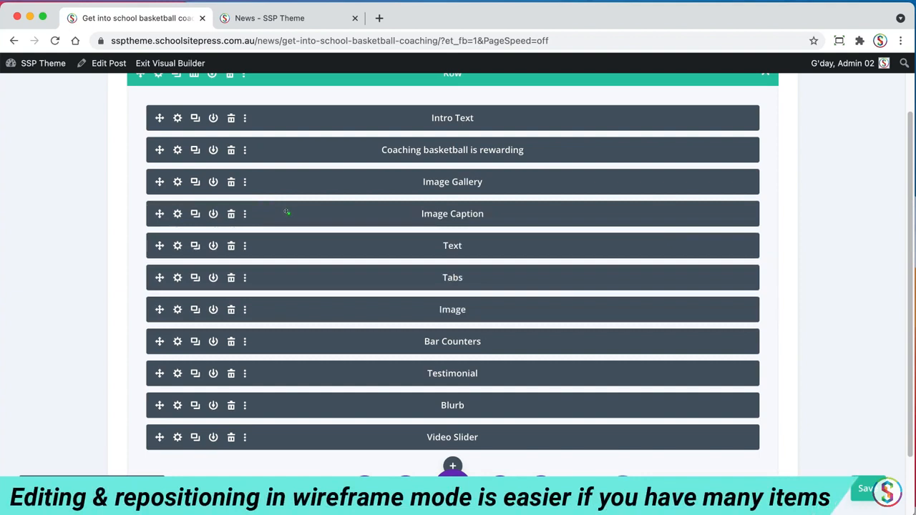
left_click_drag(286, 212, 294, 309)
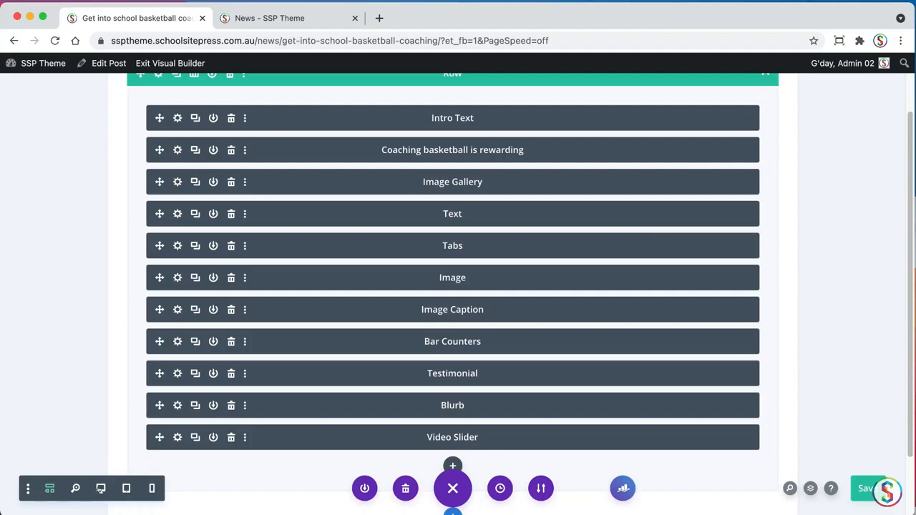
Preview the post in tablet view, return to desktop view and review the new position of the captioned image
left_click(101, 489)
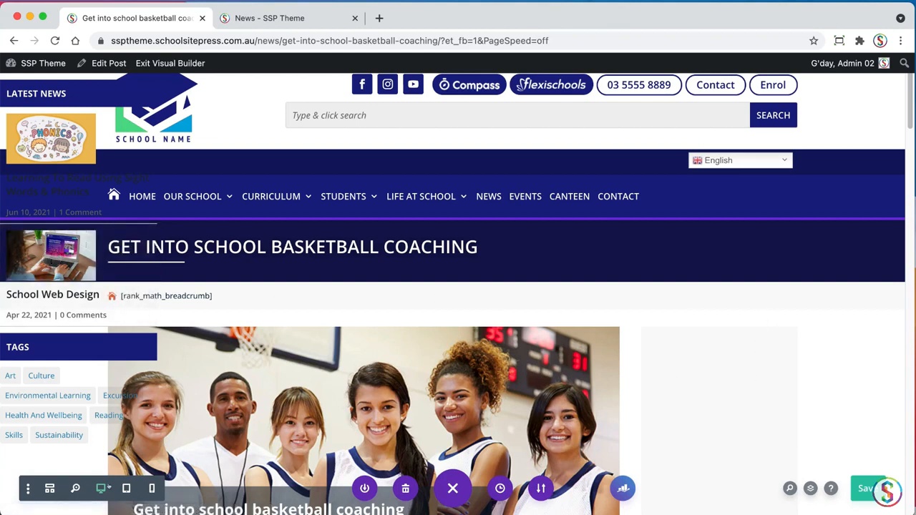
left_click(126, 489)
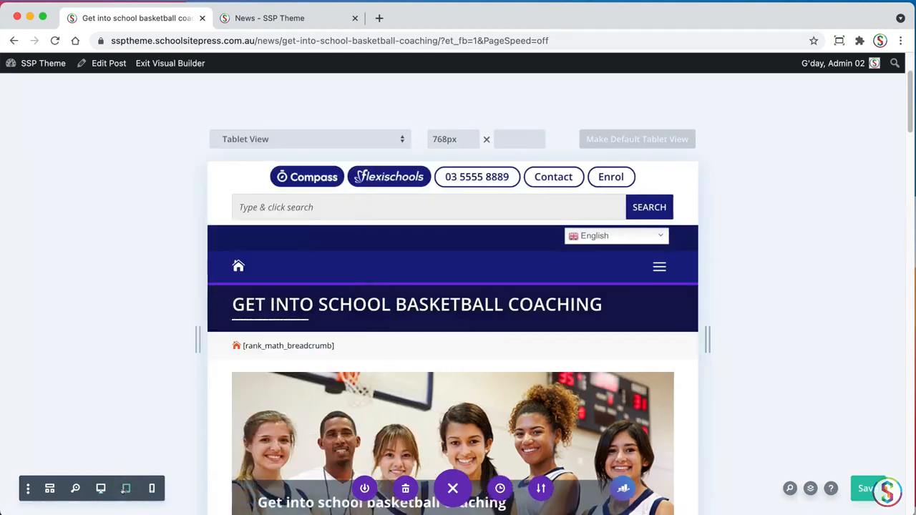
left_click(100, 488)
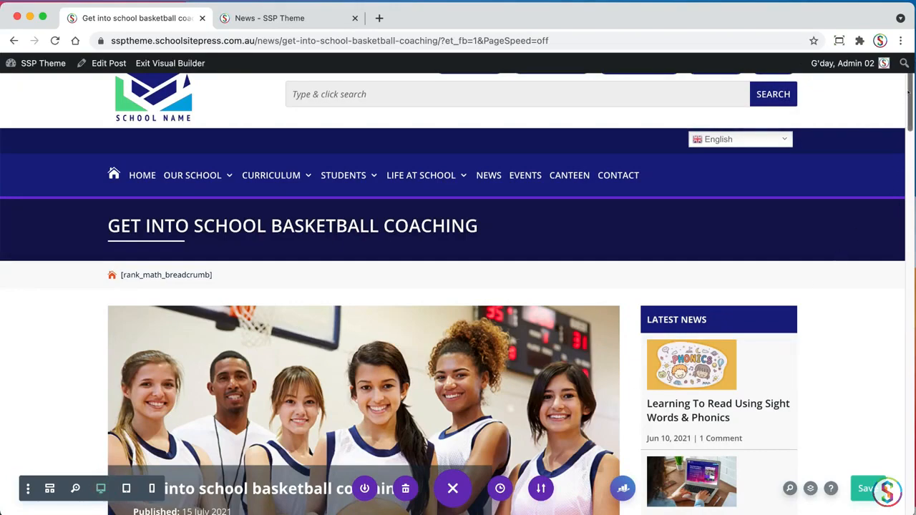
scroll(907, 93, "down", 10)
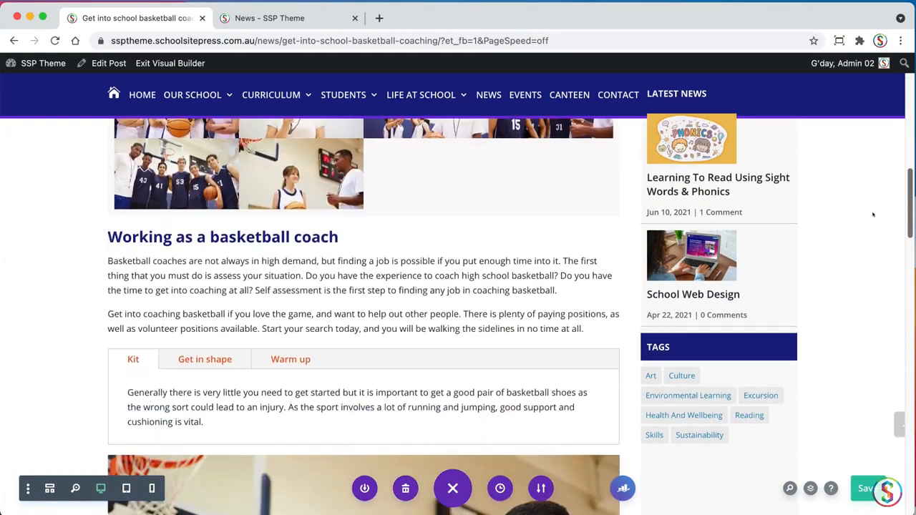
scroll(872, 214, "down", 8)
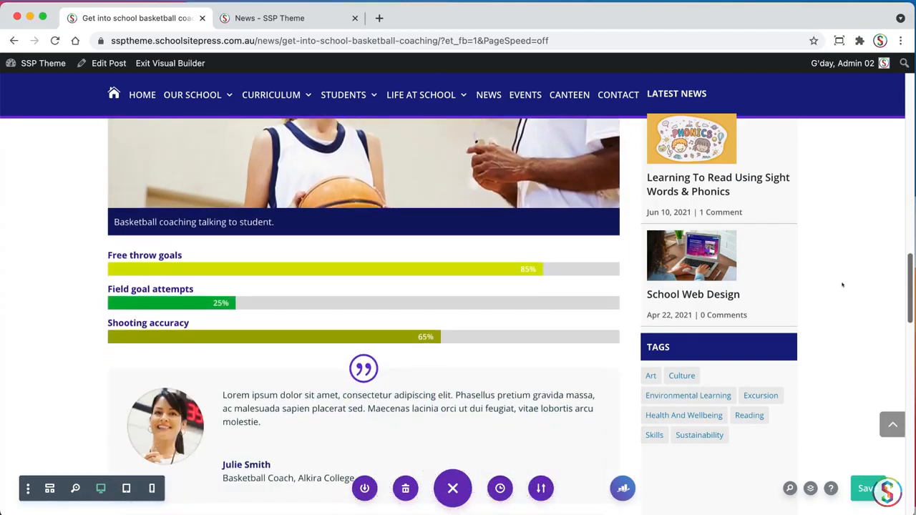
scroll(843, 285, "down", 5)
scroll(825, 149, "up", 12)
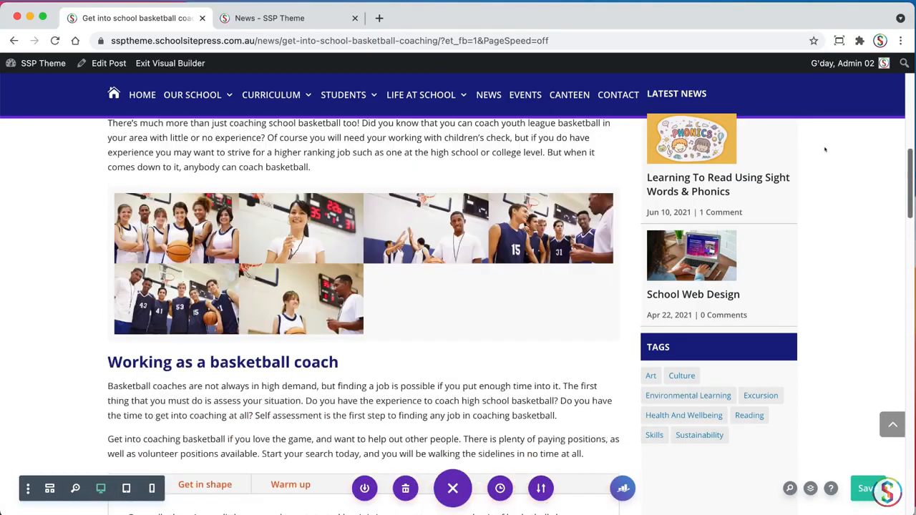
scroll(825, 148, "up", 10)
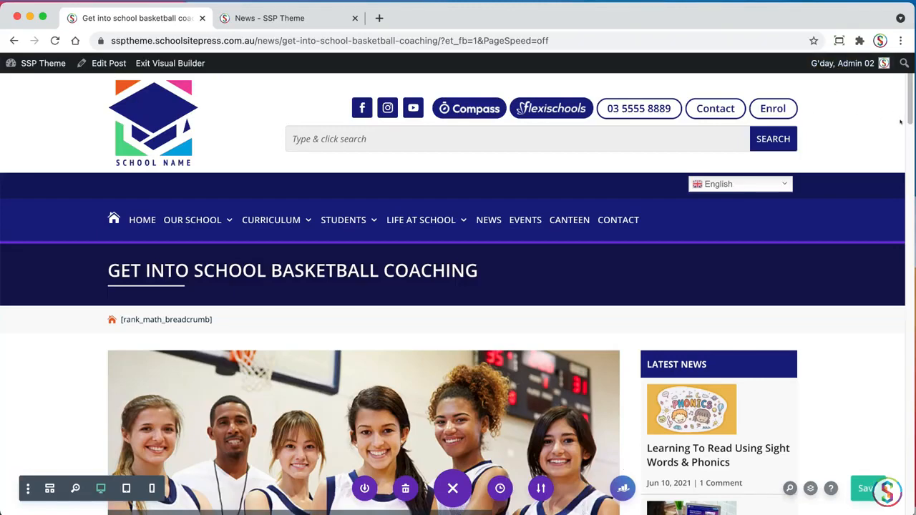
Insert the Table module from the library directly below the "Coaching basketball is rewarding" text
scroll(907, 113, "down", 10)
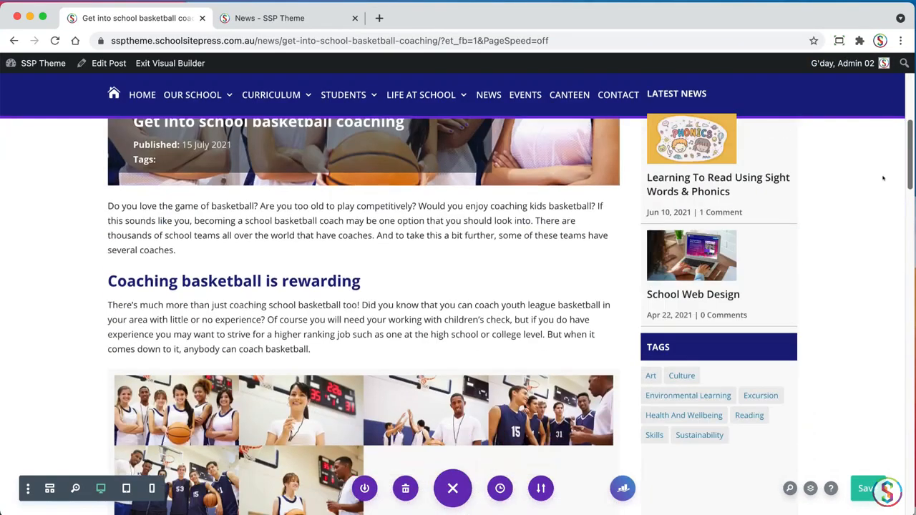
scroll(874, 178, "up", 1)
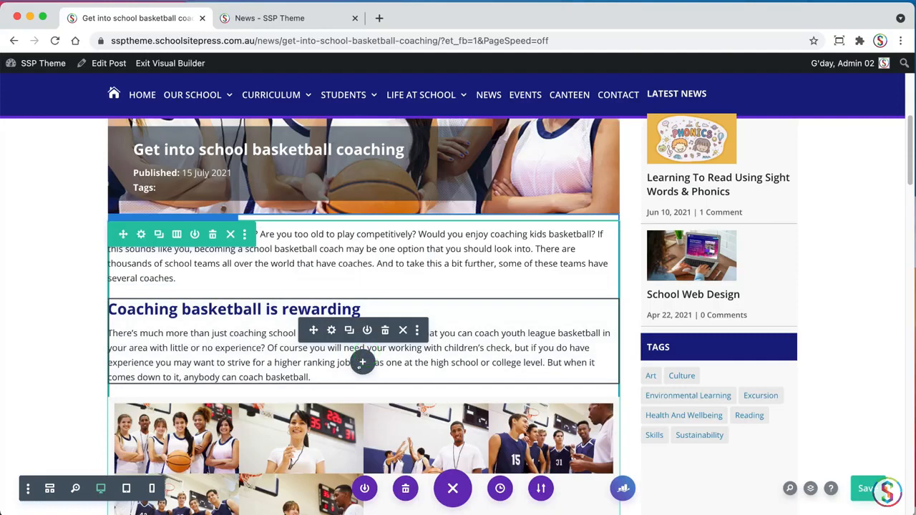
left_click(362, 362)
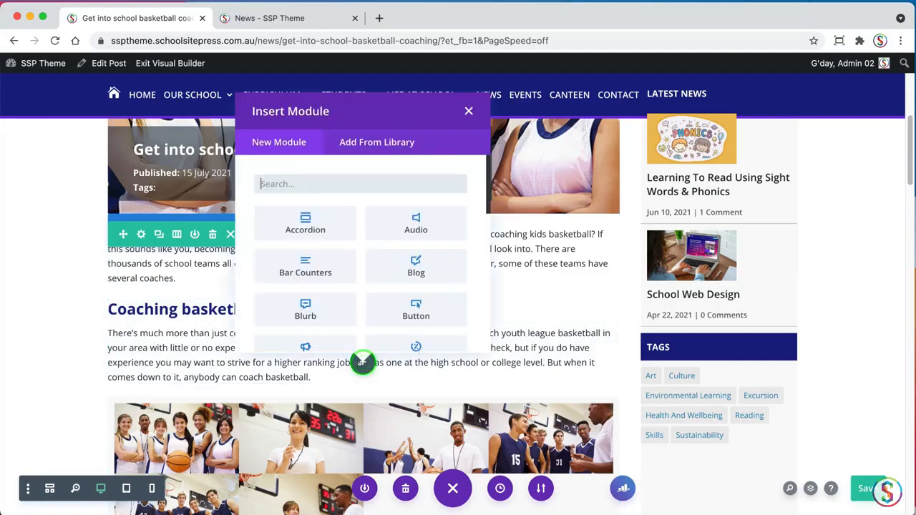
left_click(371, 142)
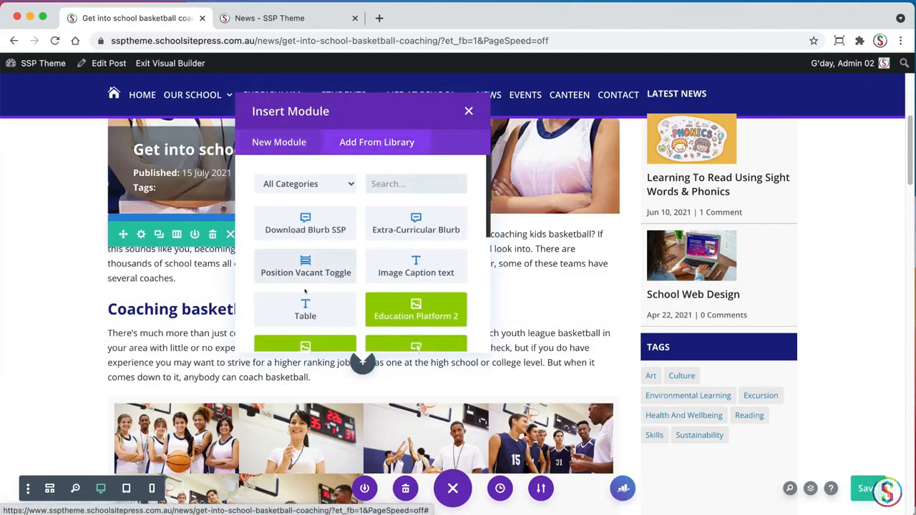
left_click(304, 310)
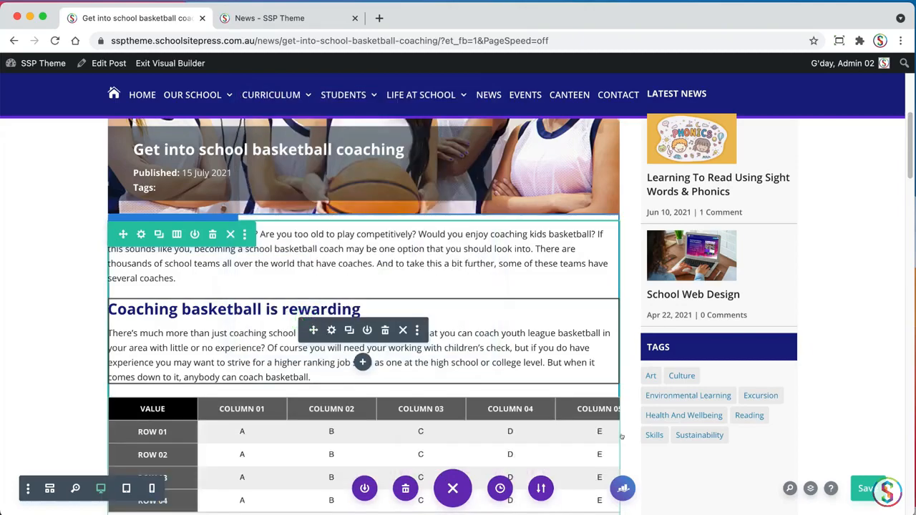
Open the table module's settings, then widen and reposition the settings window so all seven table columns fit
scroll(358, 291, "down", 4)
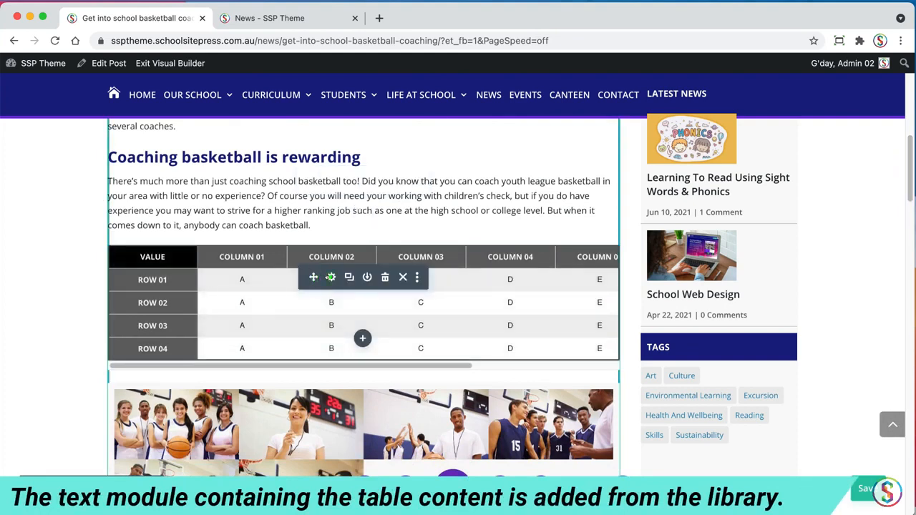
left_click(330, 277)
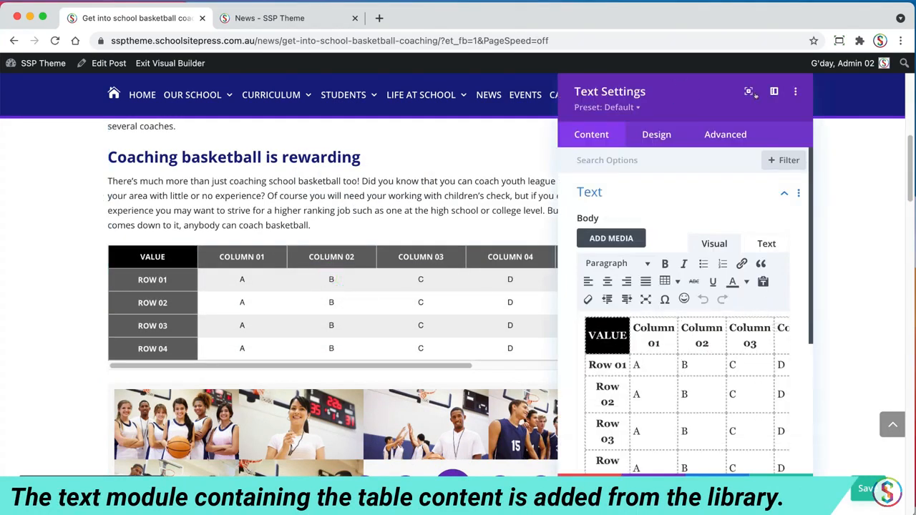
left_click_drag(687, 91, 270, 91)
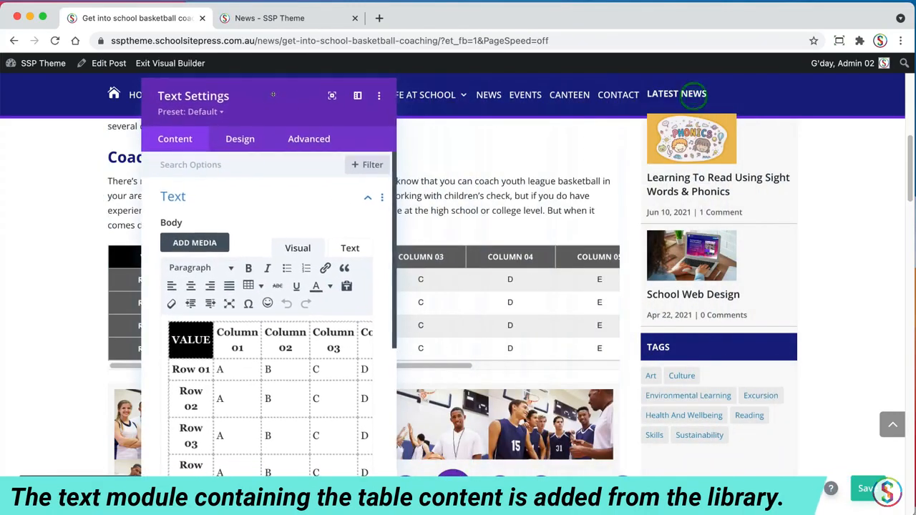
left_click_drag(395, 475, 810, 486)
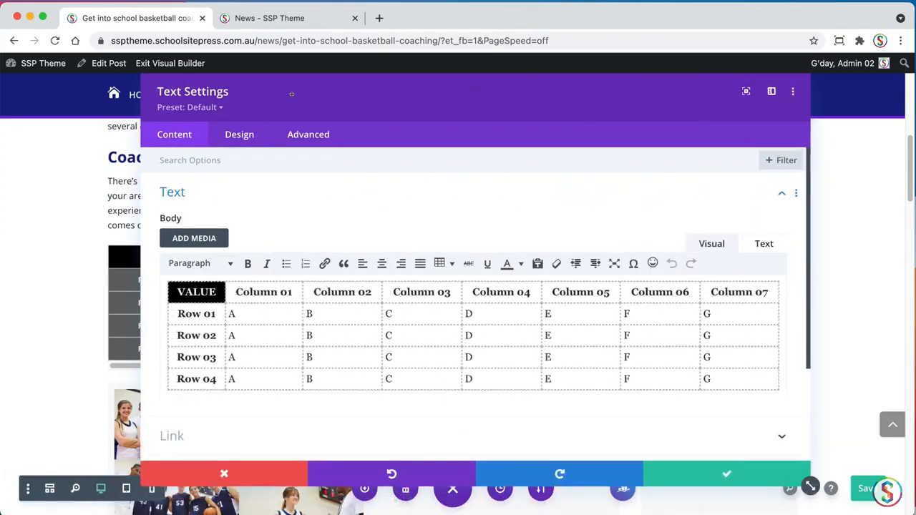
left_click_drag(292, 94, 311, 101)
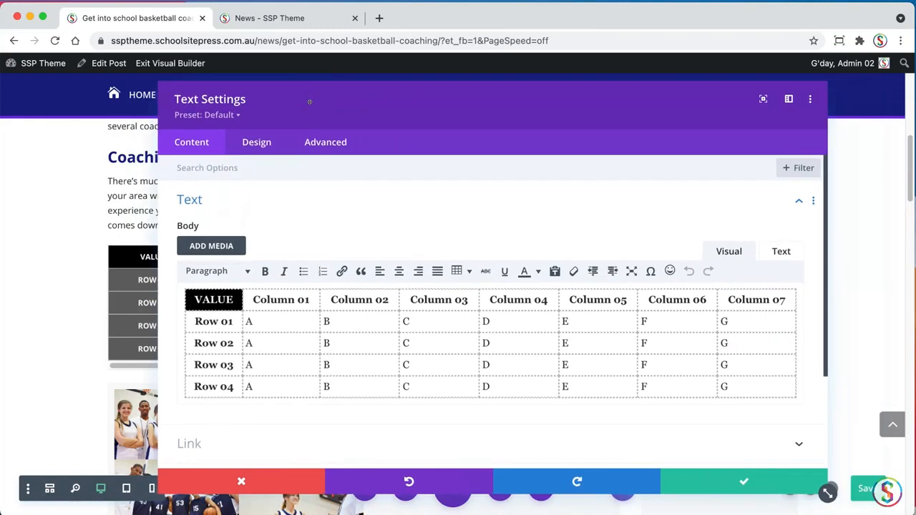
Try out the editable table cells in the header row and in Row 01 and Row 02
left_click(292, 304)
left_click_drag(310, 300, 204, 321)
left_click(288, 325)
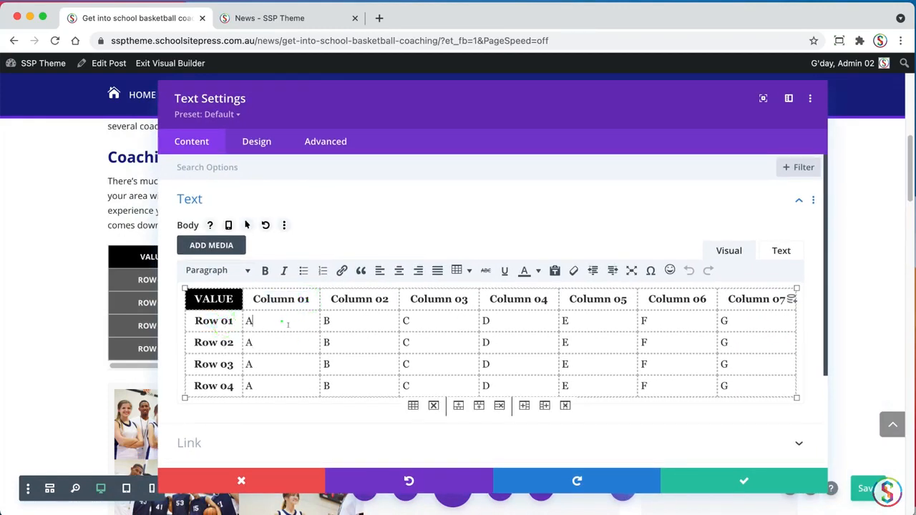
left_click(523, 341)
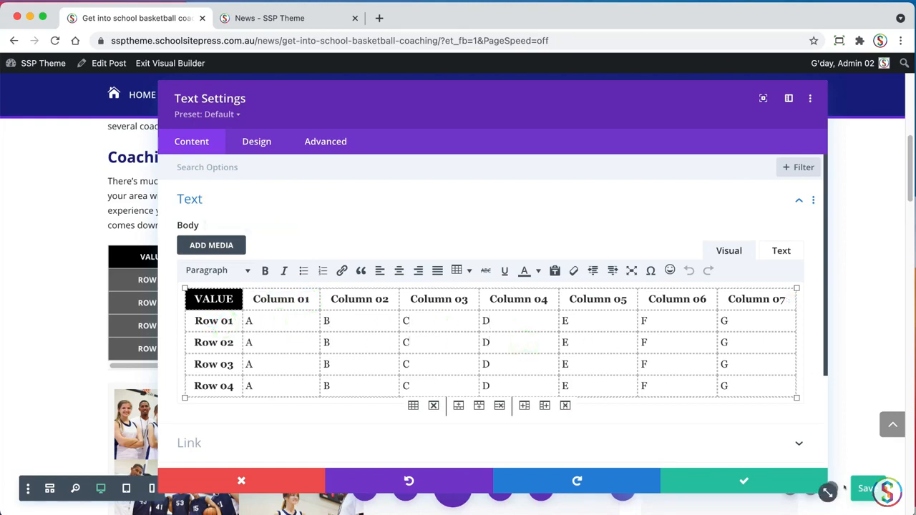
Save the table module's settings and check the sideways scrolling of the seven-column table in the post
left_click(762, 481)
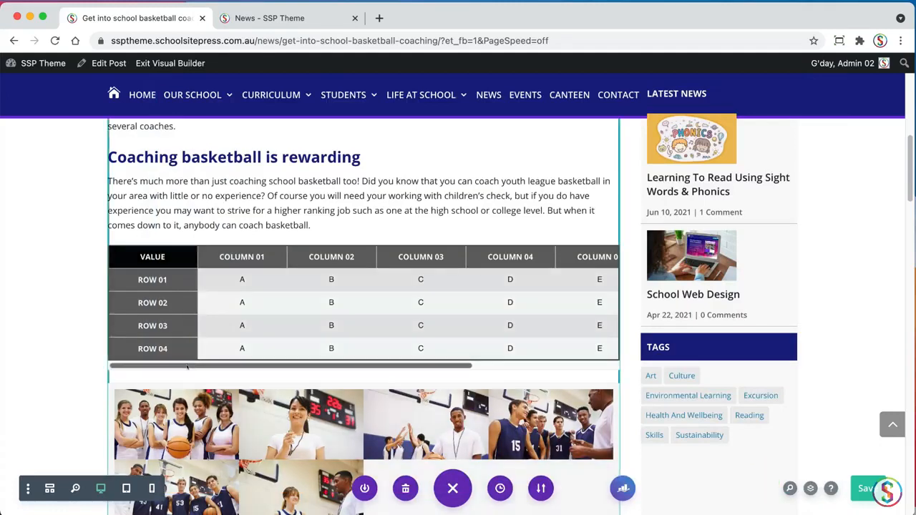
mouse_move(153, 366)
left_mouse_down()
mouse_move(214, 366)
mouse_move(167, 365)
left_mouse_up()
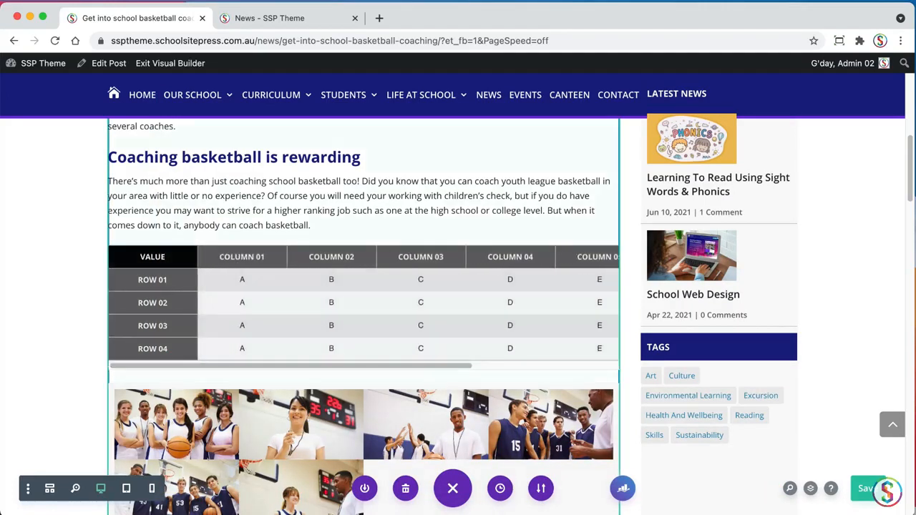
left_click_drag(910, 196, 910, 195)
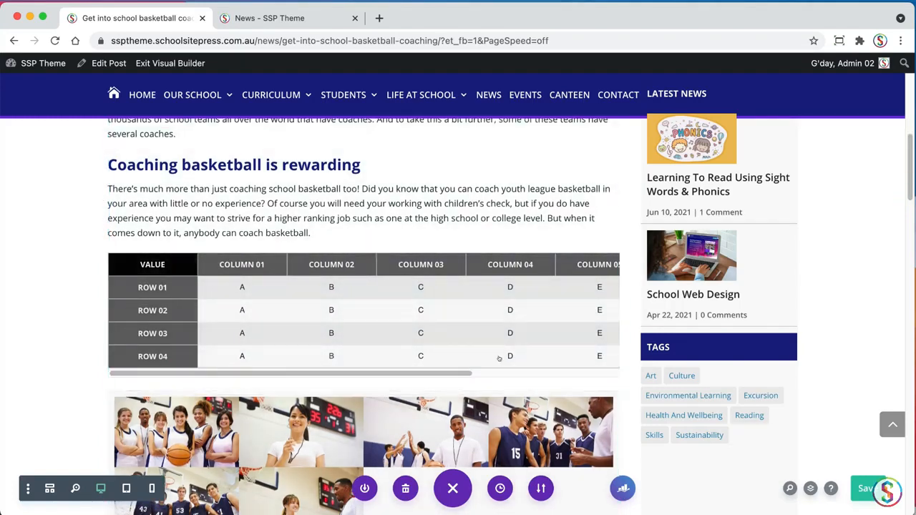
Exit the Visual Builder and review the live basketball coaching post from the featured image down to the table
mouse_move(908, 193)
left_mouse_down()
mouse_move(908, 216)
mouse_move(907, 197)
left_mouse_up()
left_click_drag(907, 198, 907, 222)
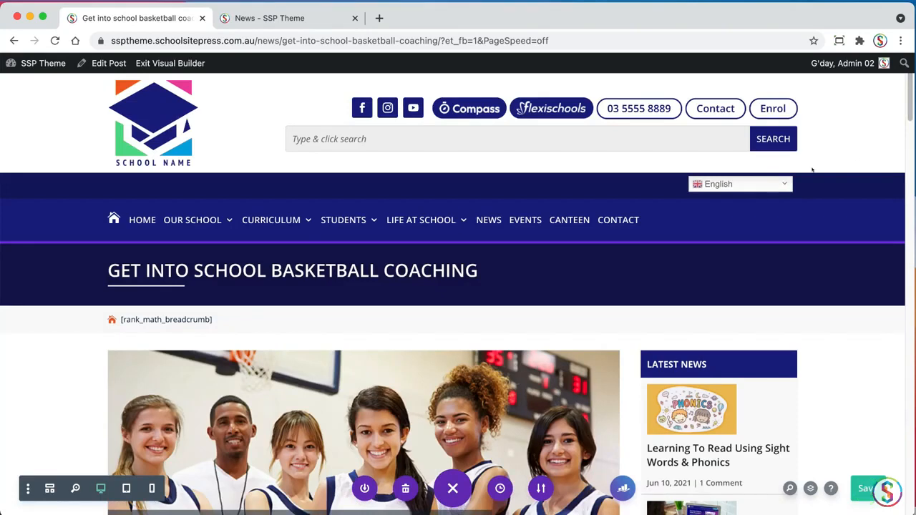
left_click(187, 63)
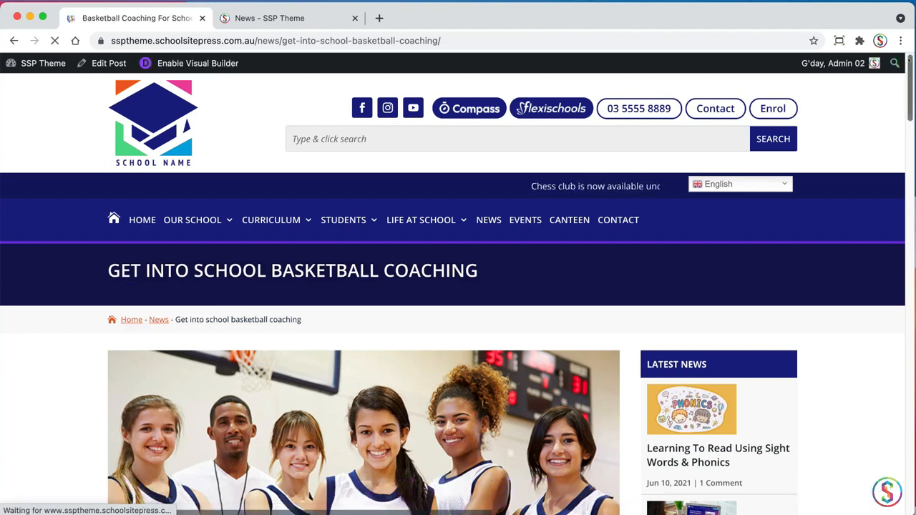
scroll(892, 95, "down", 5)
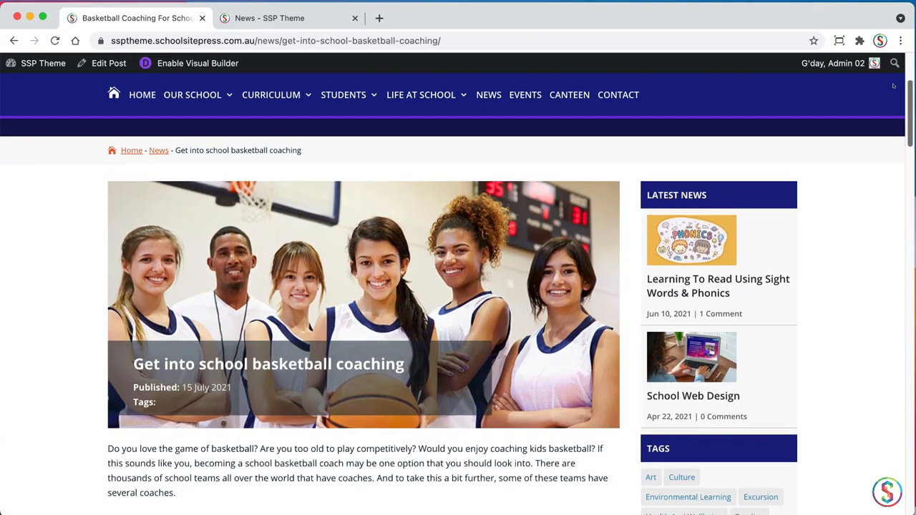
scroll(892, 95, "down", 5)
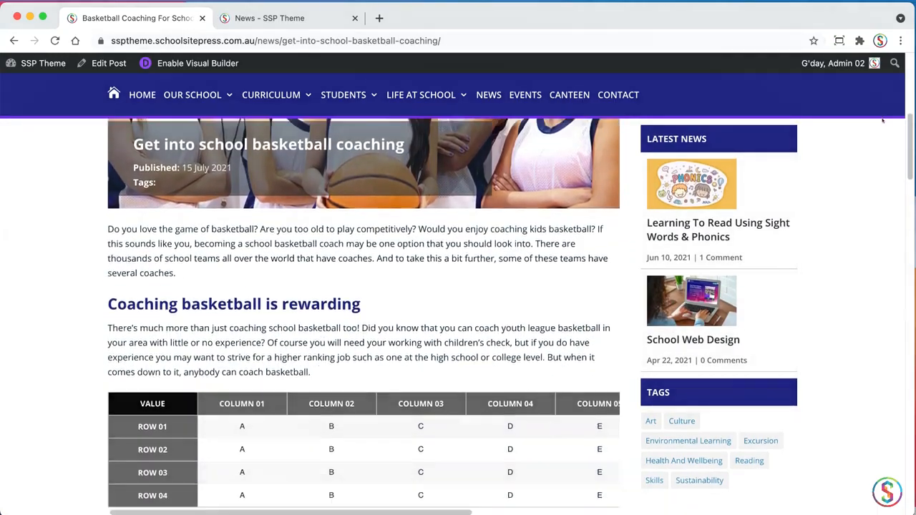
scroll(879, 133, "down", 2)
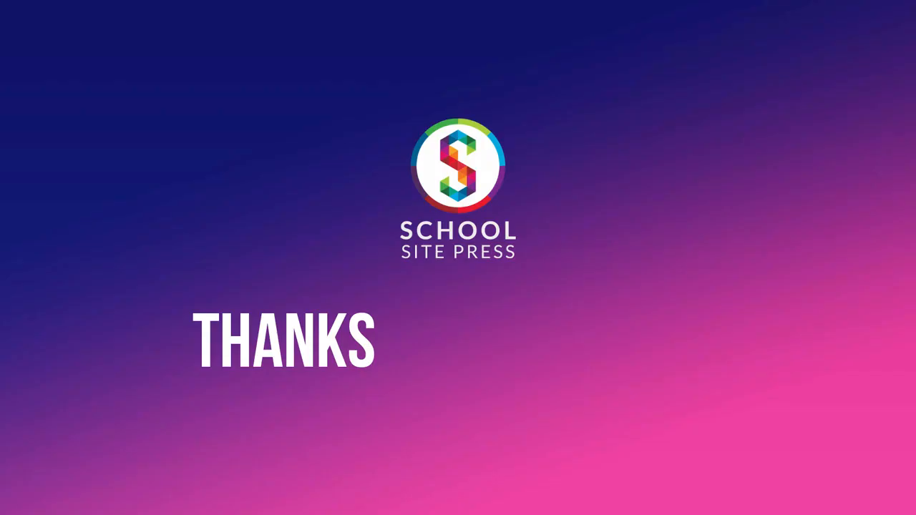